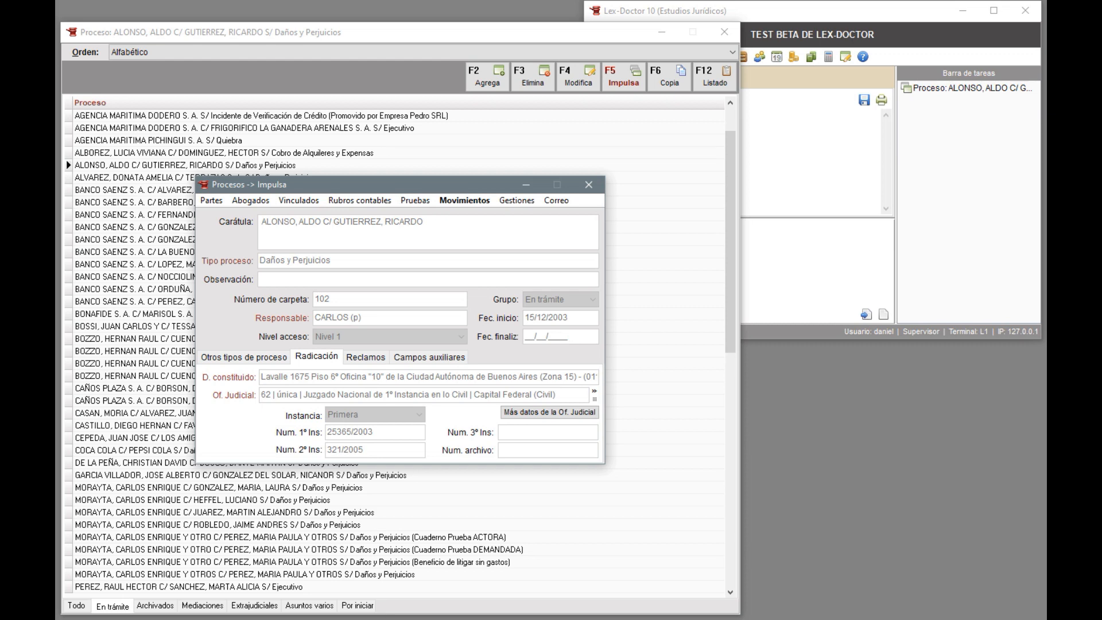
Step: Open the case's accounting items and look through the Todo, Principal, Gastos and Honorarios sheets, ending on Principal
{"action": "left_click", "coordinate": [356, 201]}
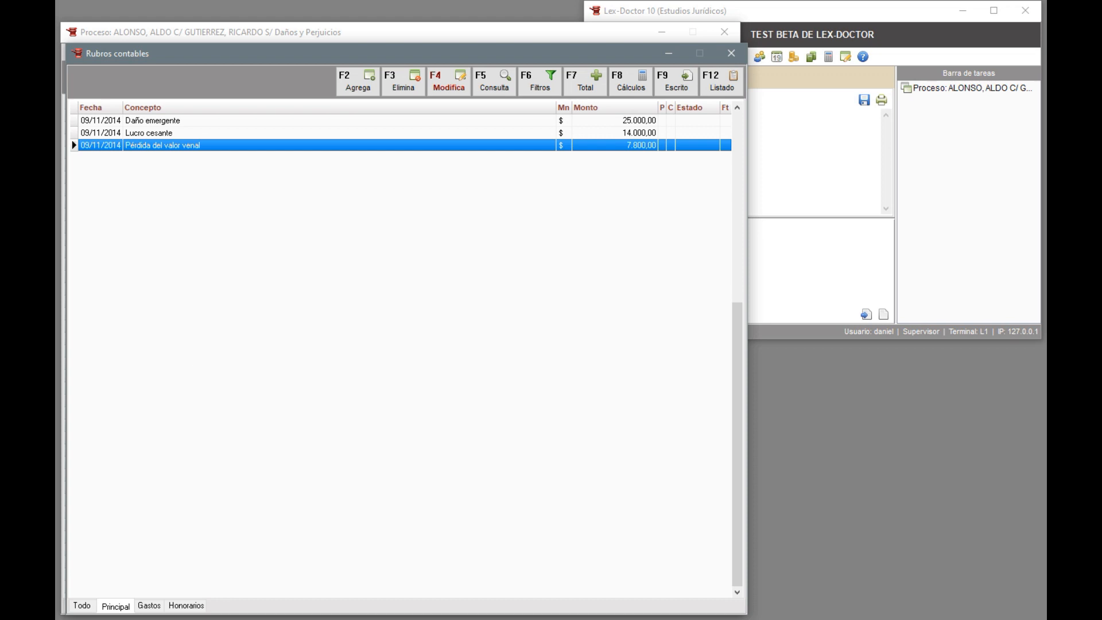
{"action": "left_click", "coordinate": [83, 606]}
{"action": "left_click", "coordinate": [116, 606]}
{"action": "left_click", "coordinate": [148, 606]}
{"action": "left_click", "coordinate": [185, 608]}
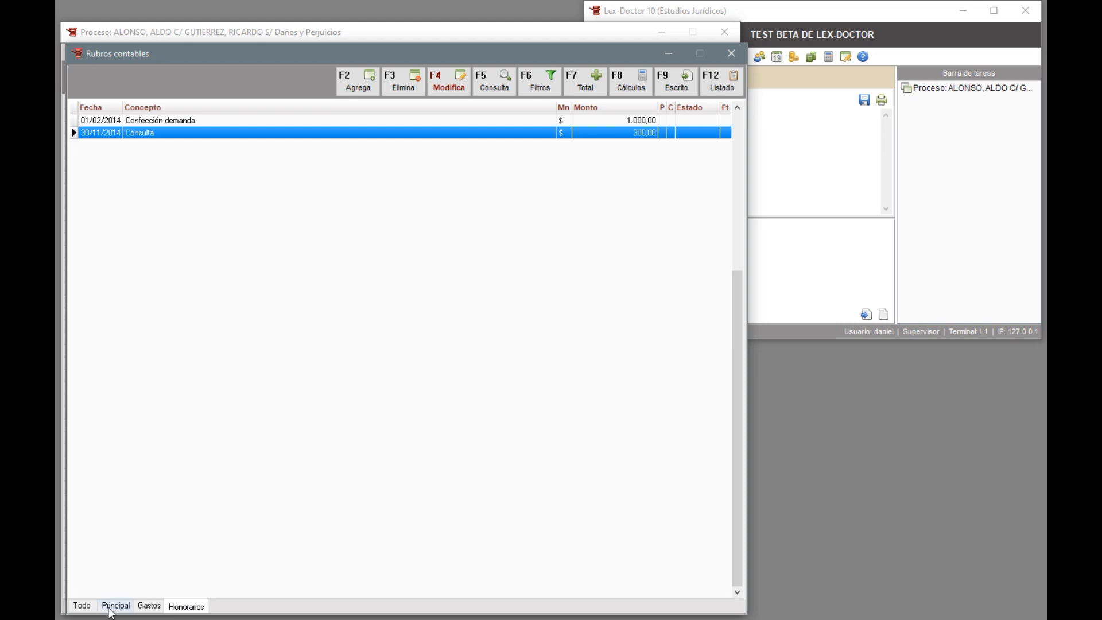
{"action": "left_click", "coordinate": [111, 609]}
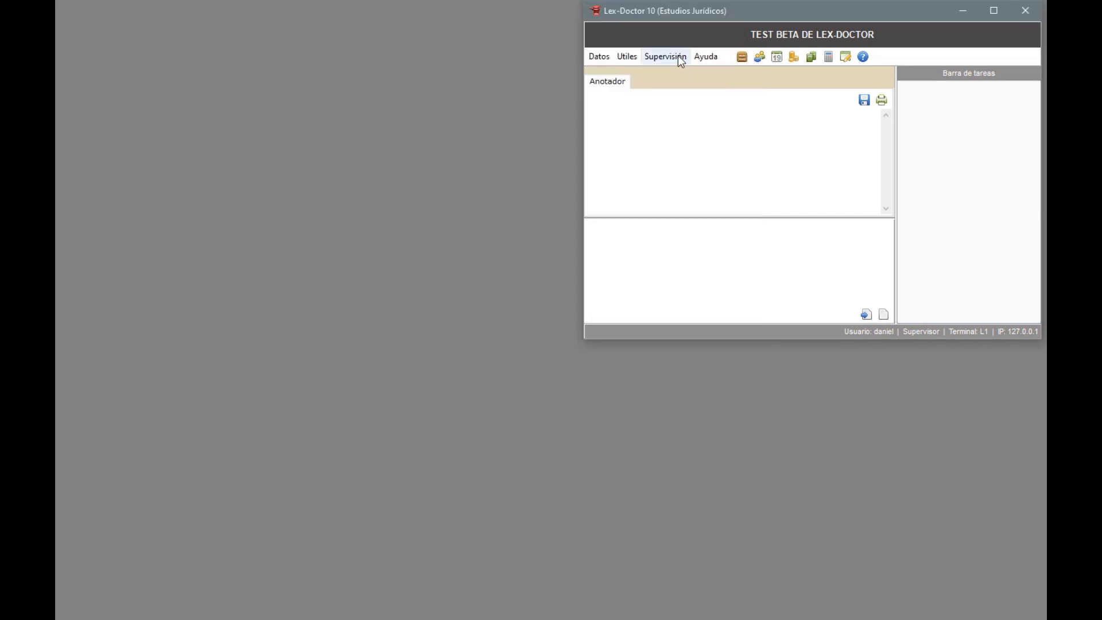
Step: Examine the auxiliary sheets Principal, Gastos and Honorarios in the accounting items section of the system options, and close the options
{"action": "left_click", "coordinate": [675, 57]}
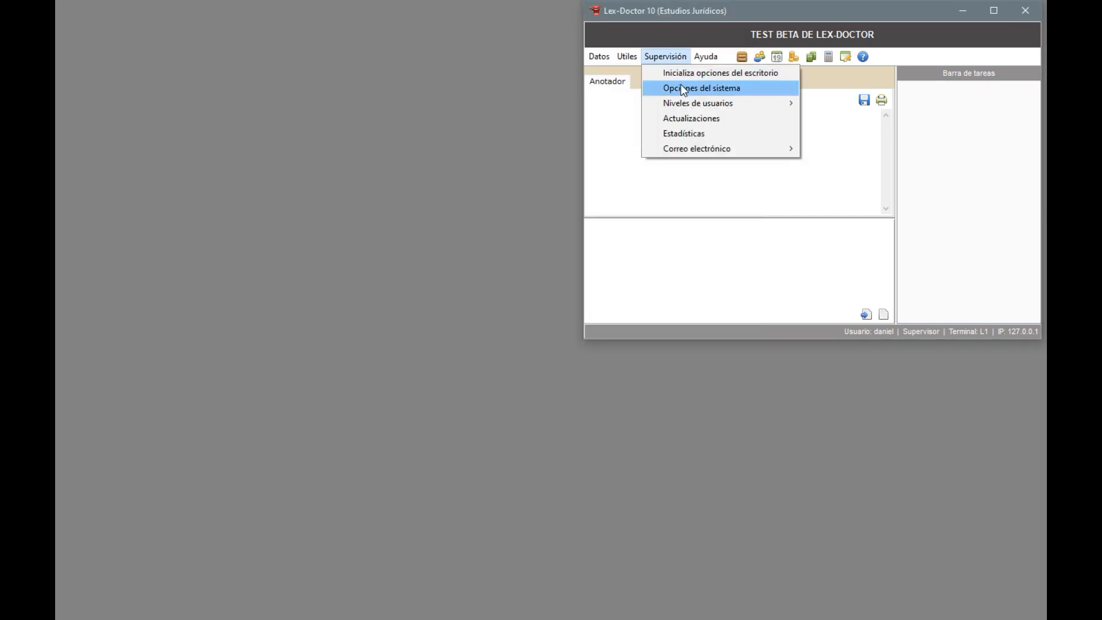
{"action": "left_click", "coordinate": [681, 86]}
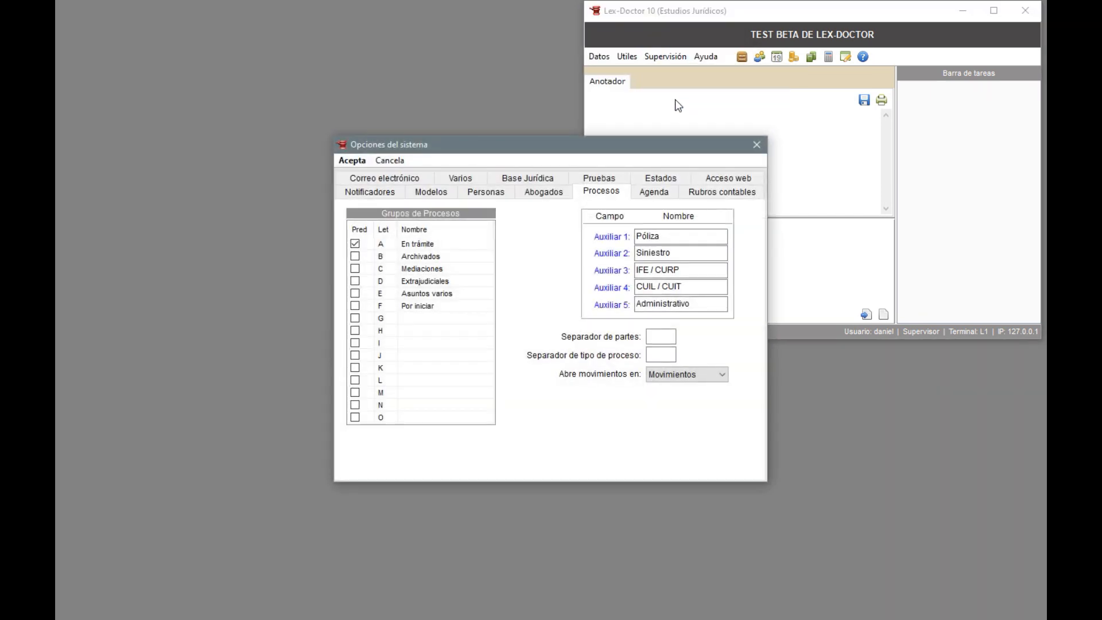
{"action": "left_click", "coordinate": [696, 192]}
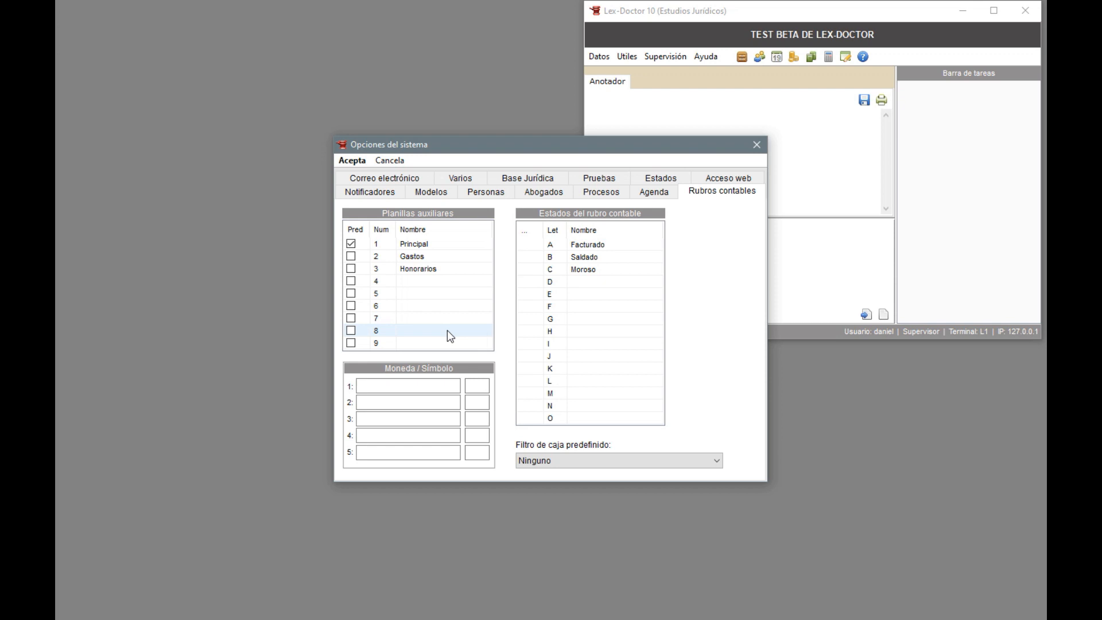
{"action": "left_click", "coordinate": [419, 247]}
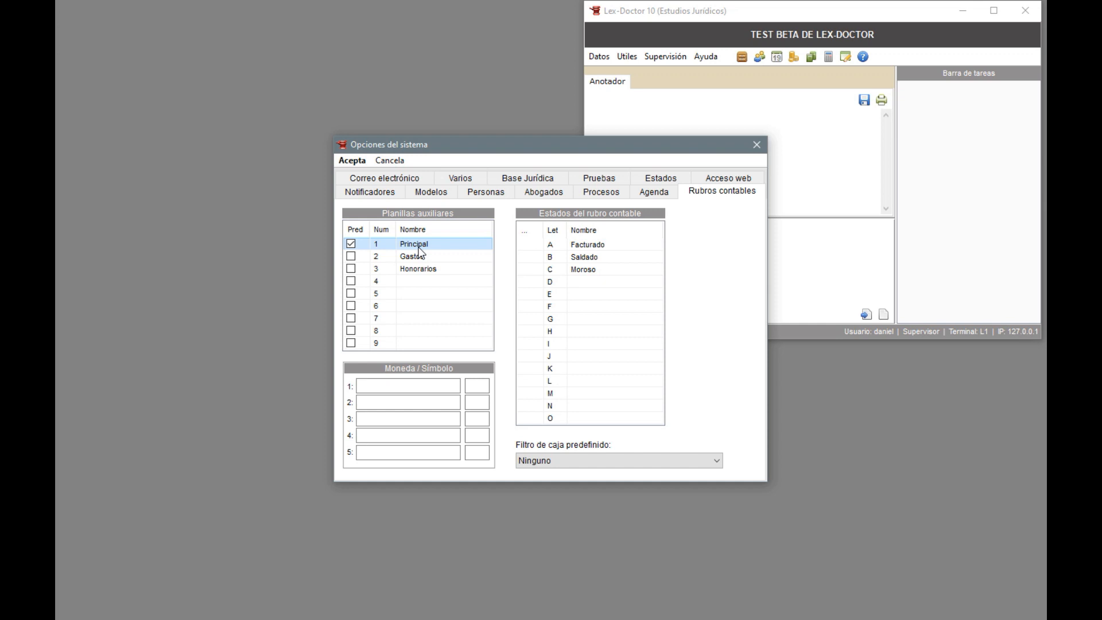
{"action": "left_click", "coordinate": [419, 257]}
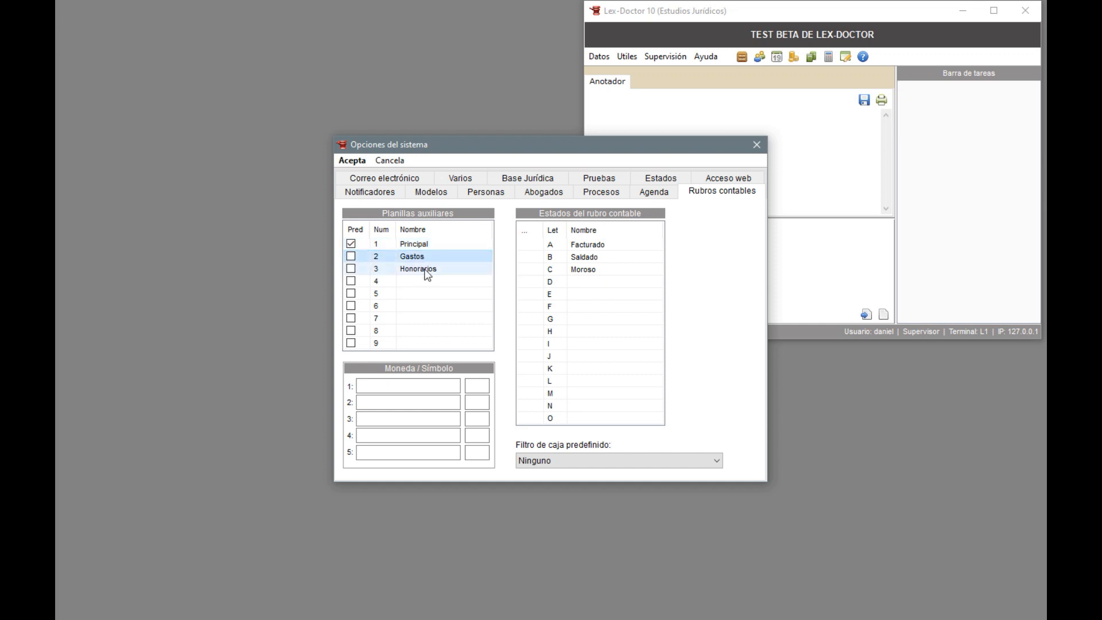
{"action": "left_click", "coordinate": [425, 270]}
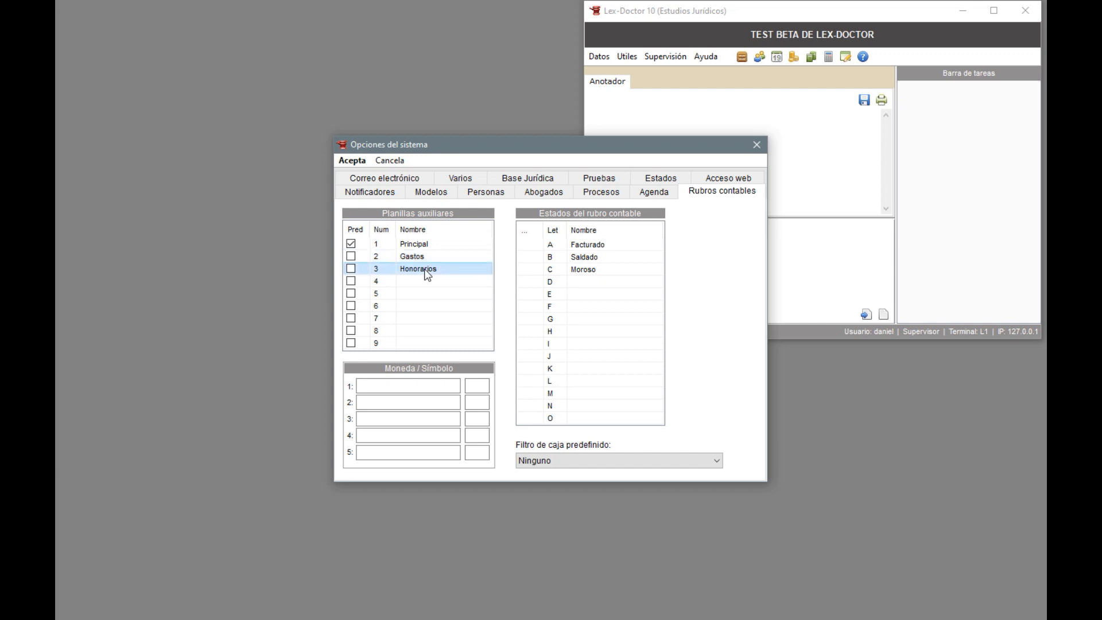
{"action": "left_click", "coordinate": [756, 144]}
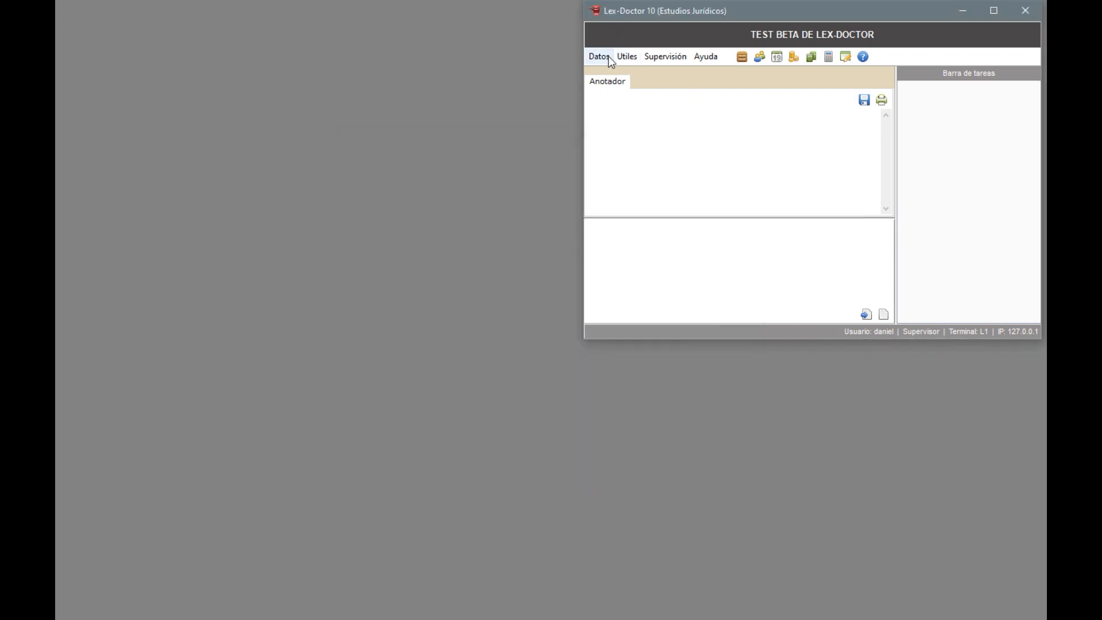
Step: Open the fifth case in the En trámite process list and bring up its accounting items
{"action": "left_click", "coordinate": [609, 60]}
{"action": "left_click", "coordinate": [627, 71]}
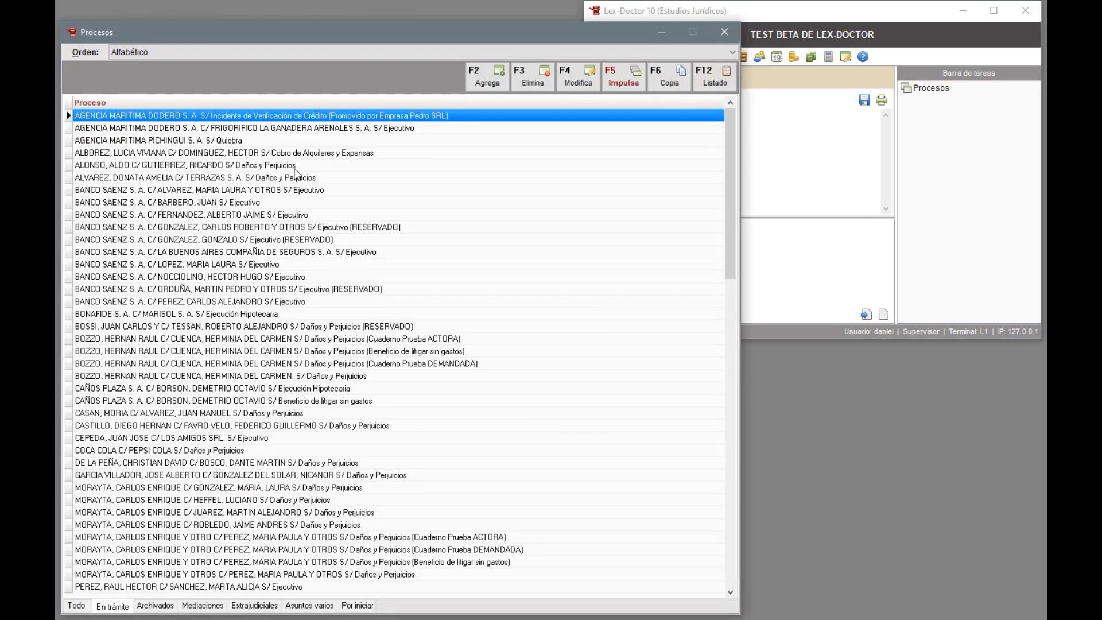
{"action": "double_click", "coordinate": [295, 165]}
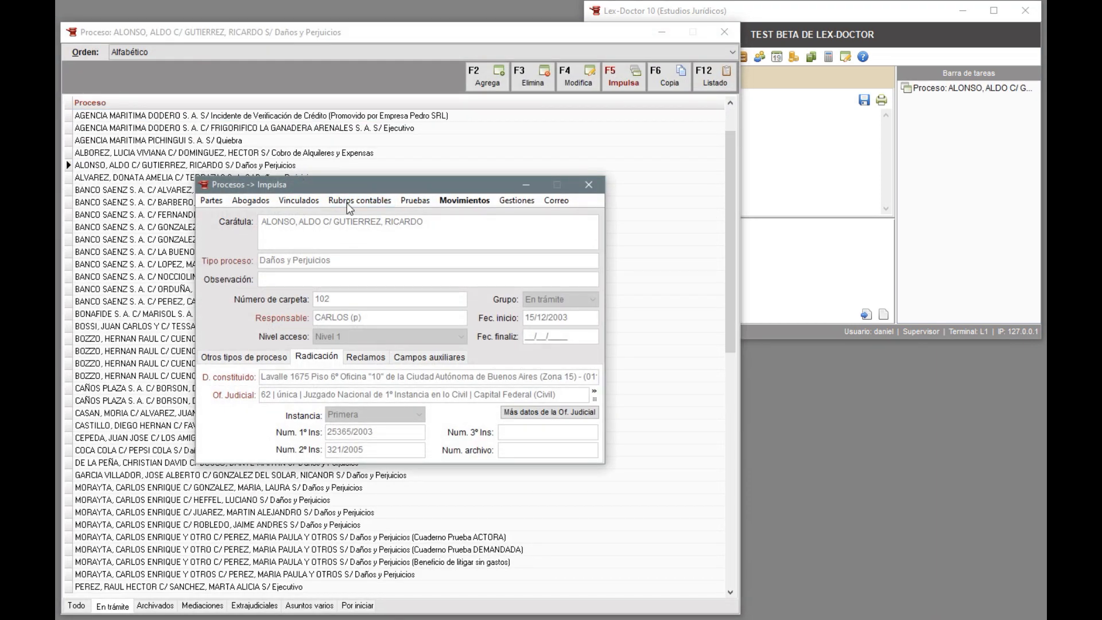
{"action": "left_click", "coordinate": [346, 202]}
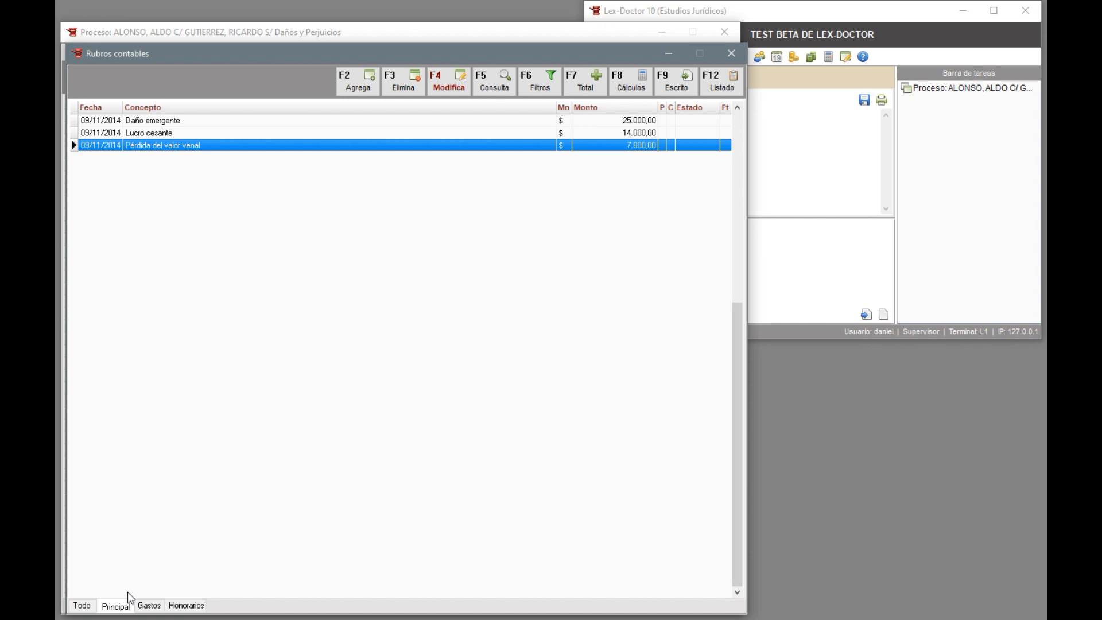
Step: Examine the concepts and dates of the Daño emergente, Lucro cesante and Pérdida del valor venal entries
{"action": "left_click", "coordinate": [182, 121]}
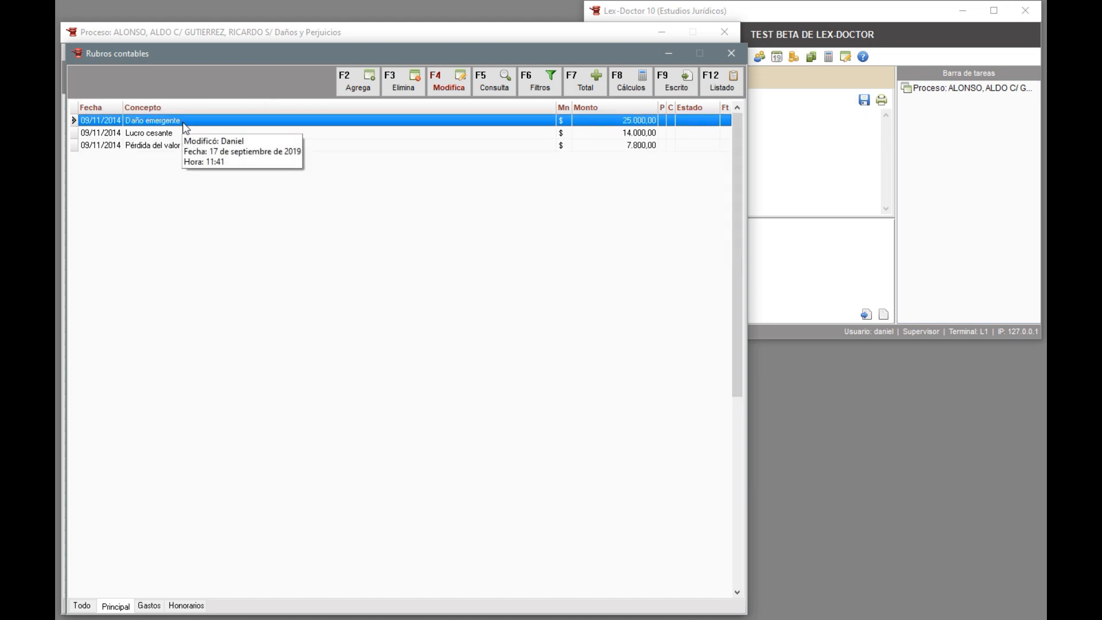
{"action": "left_click", "coordinate": [170, 134]}
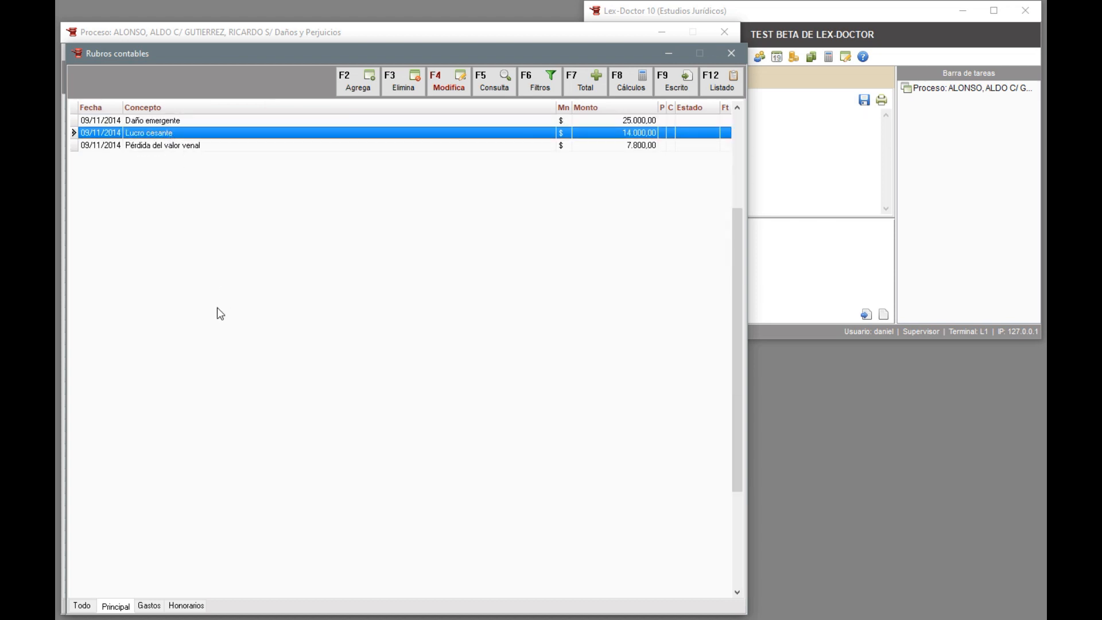
{"action": "left_click", "coordinate": [158, 147]}
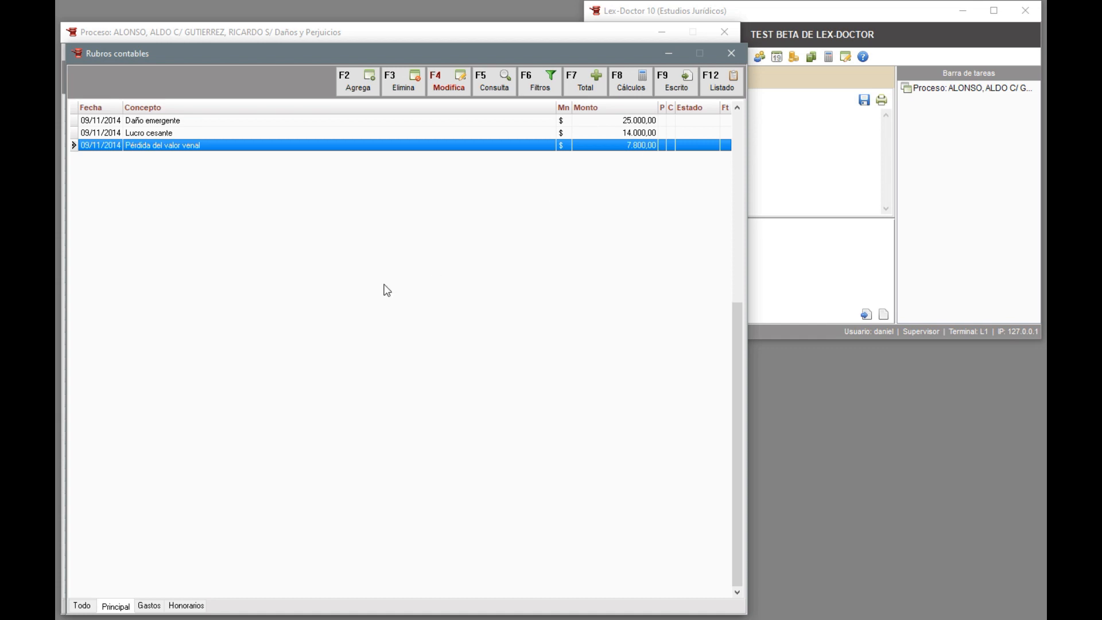
{"action": "left_click", "coordinate": [113, 121]}
{"action": "left_click", "coordinate": [112, 134]}
{"action": "left_click", "coordinate": [112, 147]}
{"action": "left_click", "coordinate": [1011, 595]}
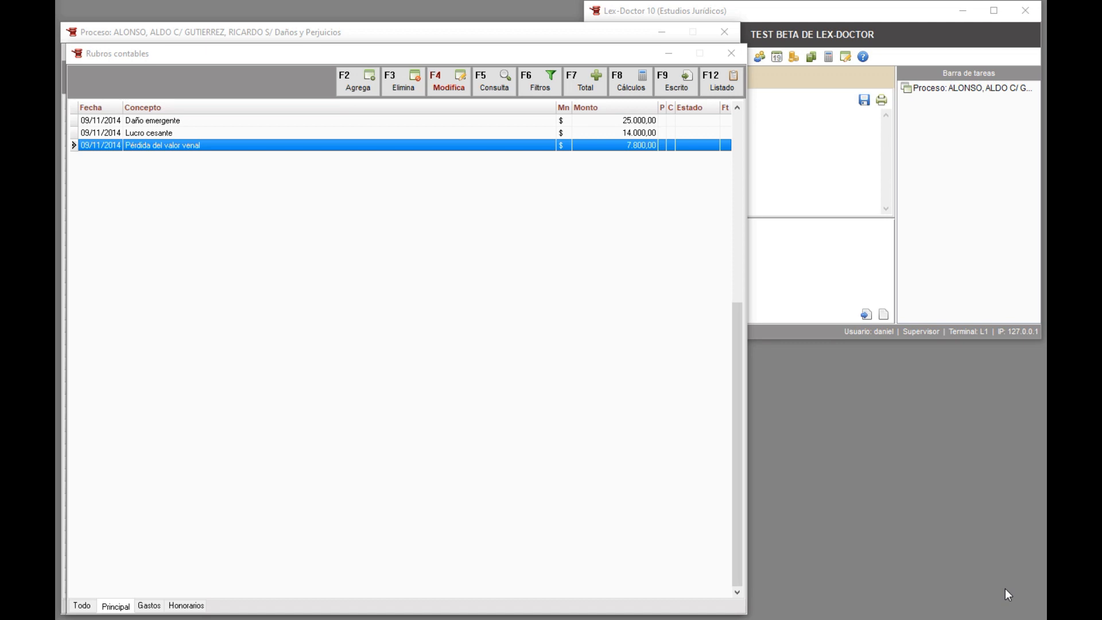
Step: Apply the calculation set BANCO NACION (Tasa Activa) SIN Capitalización to the Principal items and dismiss the totals
{"action": "left_click", "coordinate": [632, 83]}
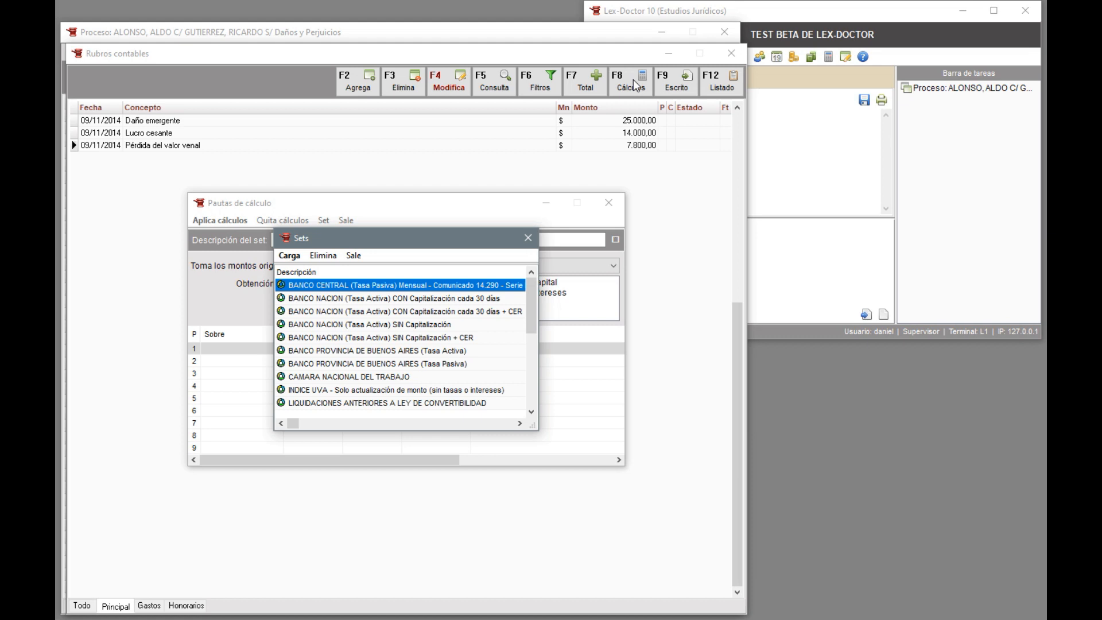
{"action": "left_click", "coordinate": [415, 325]}
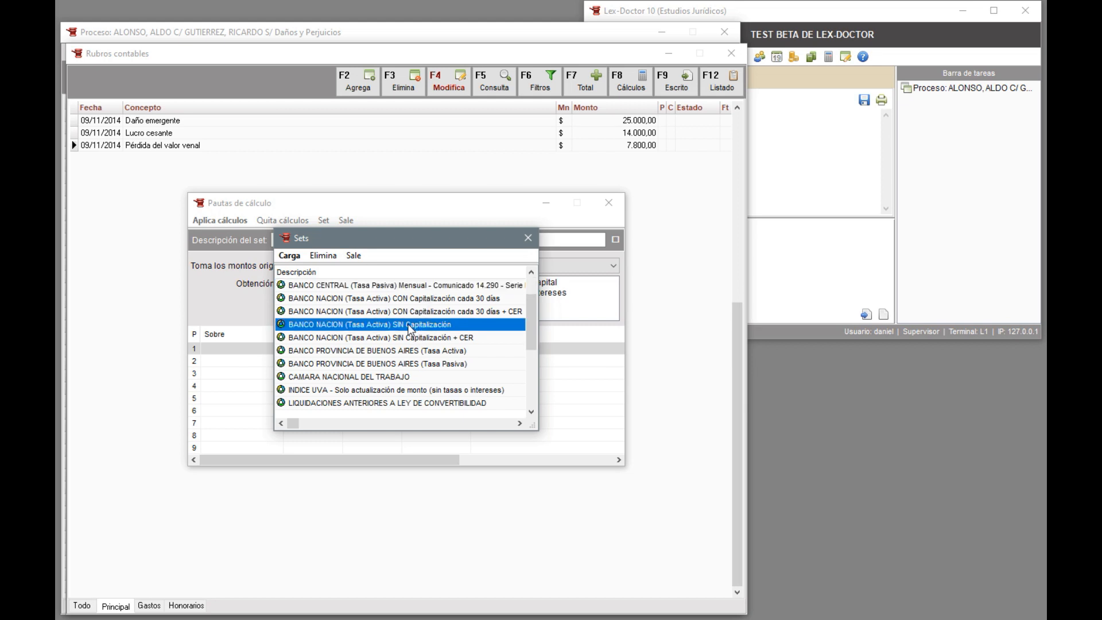
{"action": "double_click", "coordinate": [411, 326]}
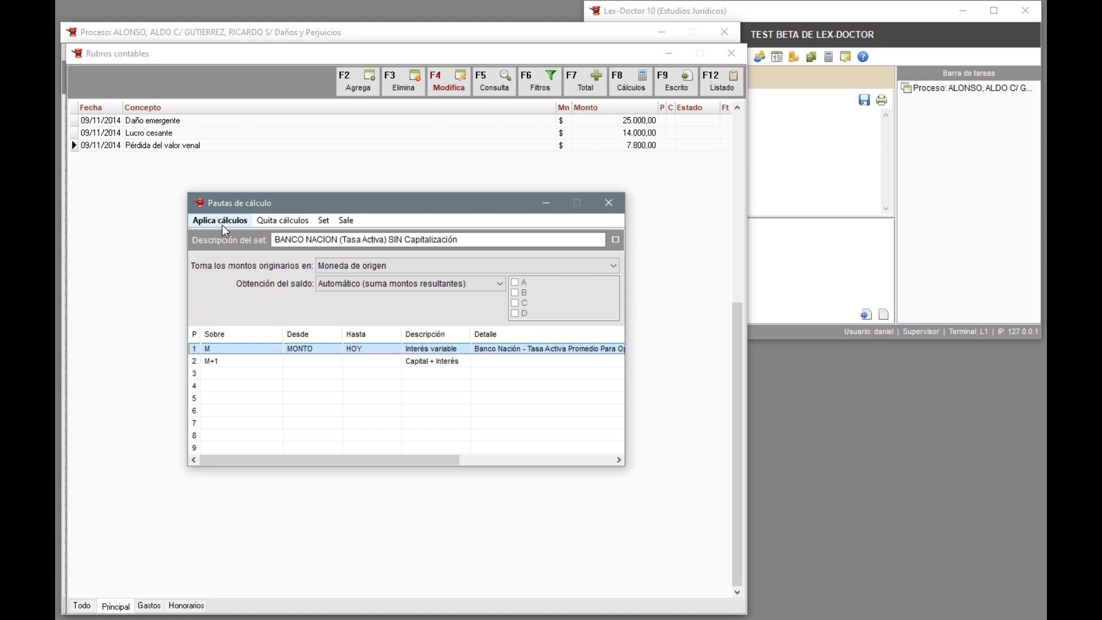
{"action": "left_click", "coordinate": [226, 221]}
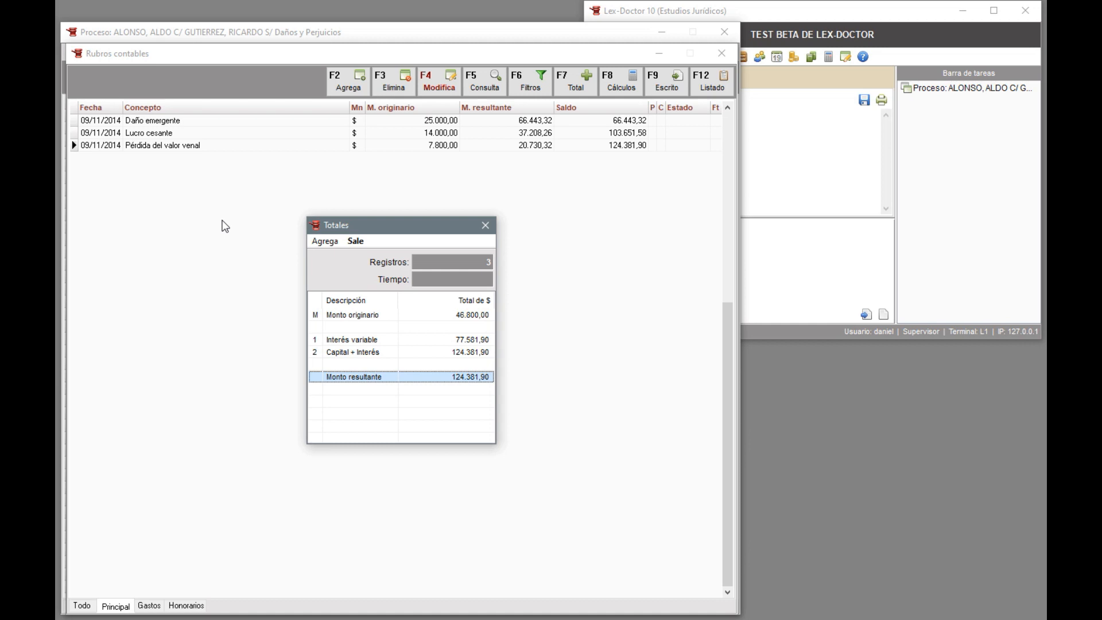
{"action": "key", "text": "Escape"}
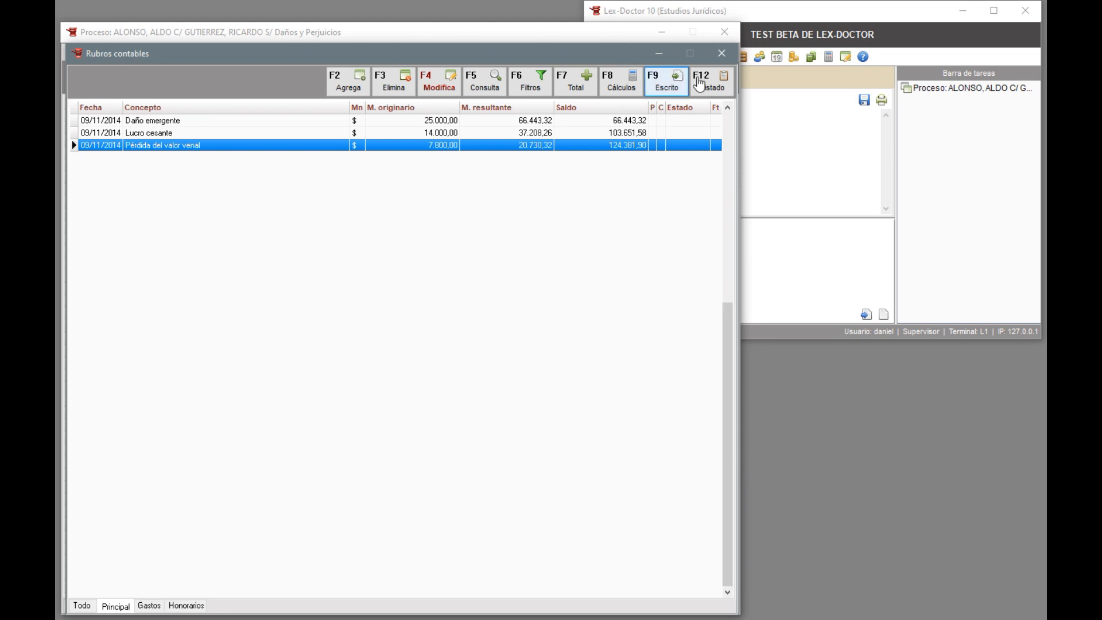
Step: Generate a written report in Mínima mode (fecha, concepto, monto resultante) and review its item lines and total
{"action": "left_click", "coordinate": [672, 84]}
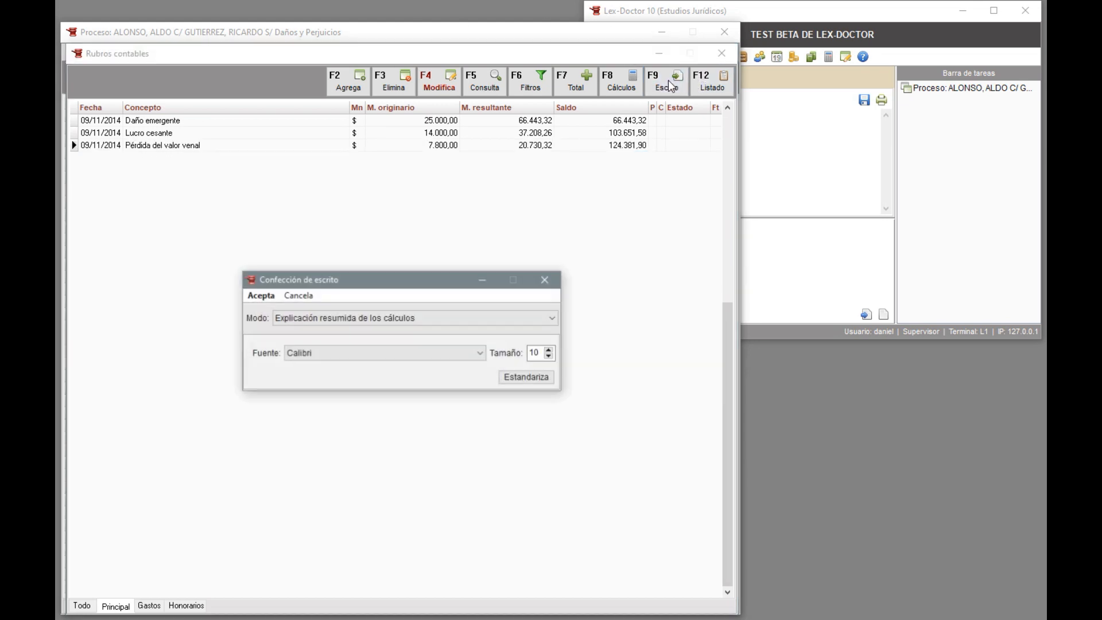
{"action": "left_click", "coordinate": [319, 317]}
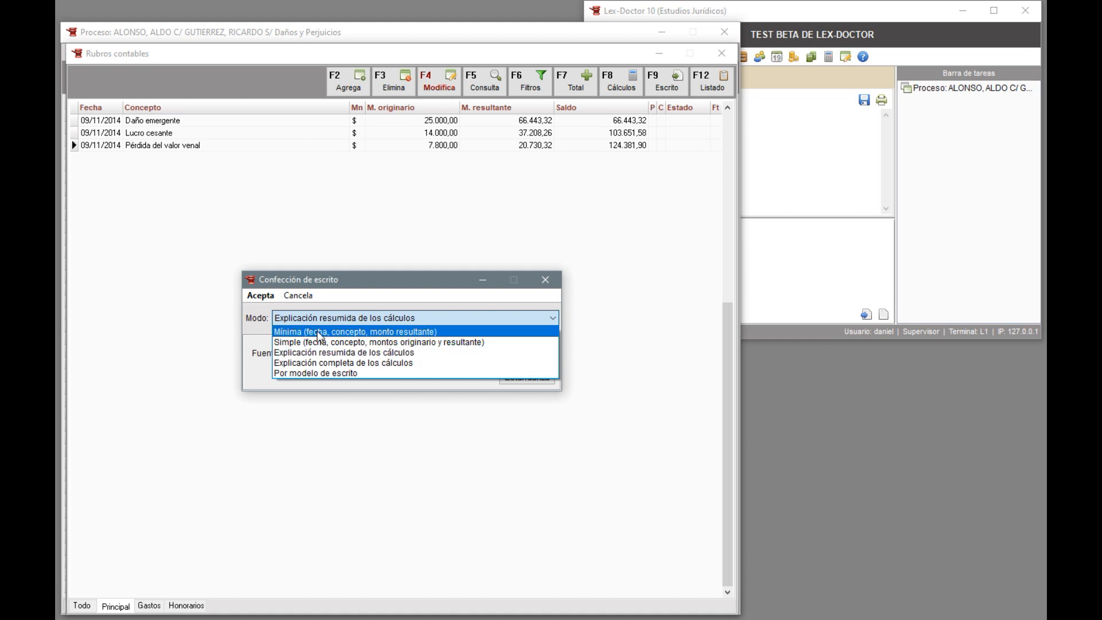
{"action": "left_click", "coordinate": [319, 333]}
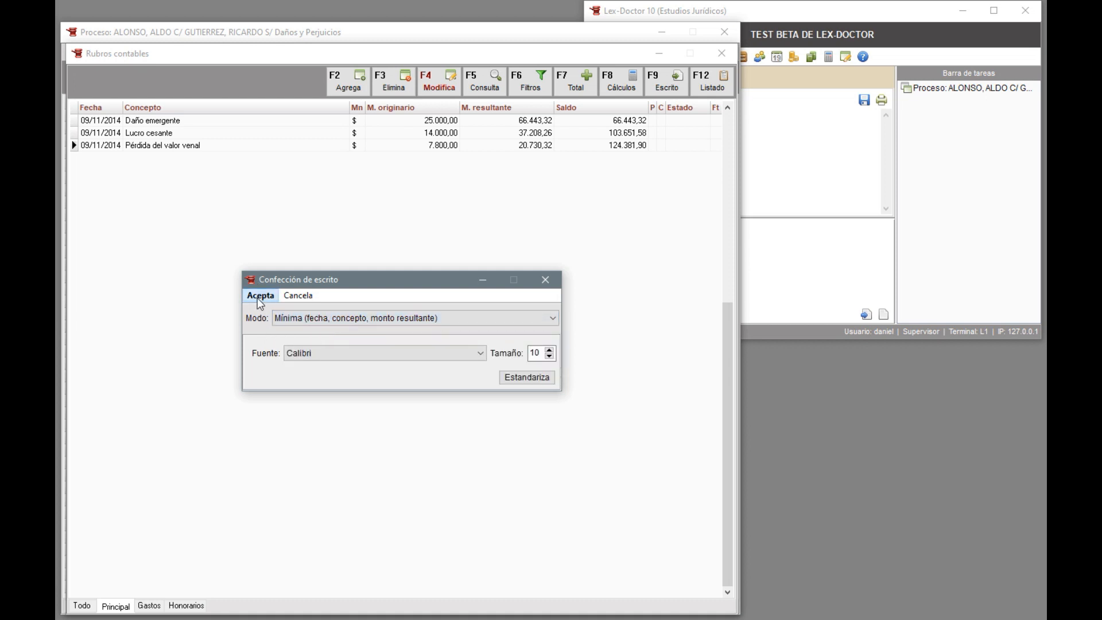
{"action": "left_click", "coordinate": [260, 296]}
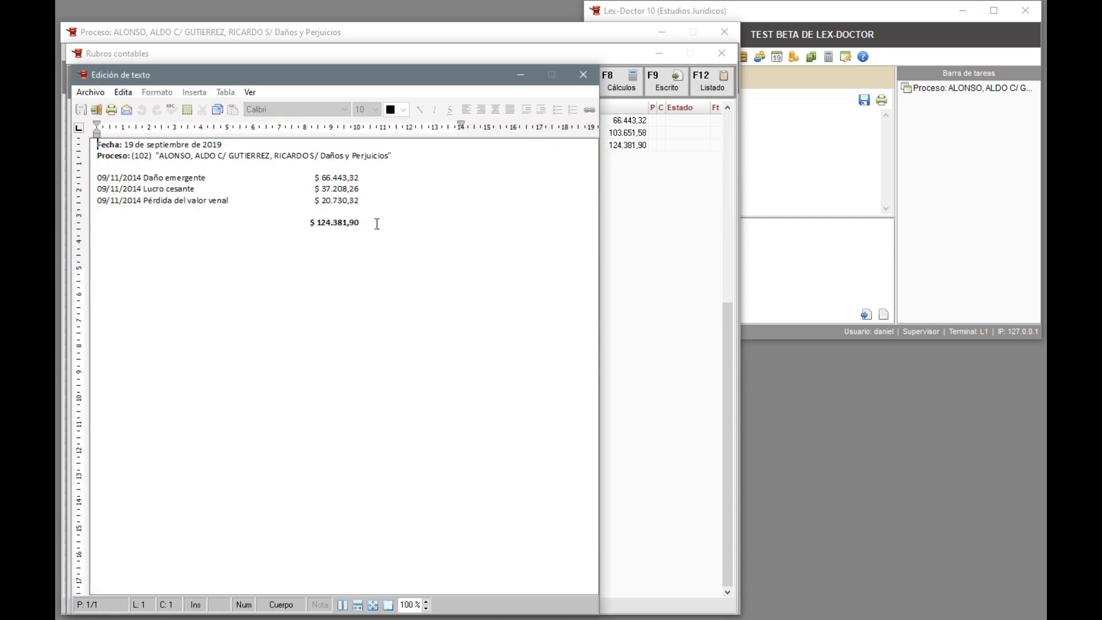
{"action": "key", "text": "shift+Up"}
{"action": "key", "text": "shift+Up"}
{"action": "key", "text": "shift+Up"}
{"action": "key", "text": "shift+Up"}
{"action": "key", "text": "shift+Up"}
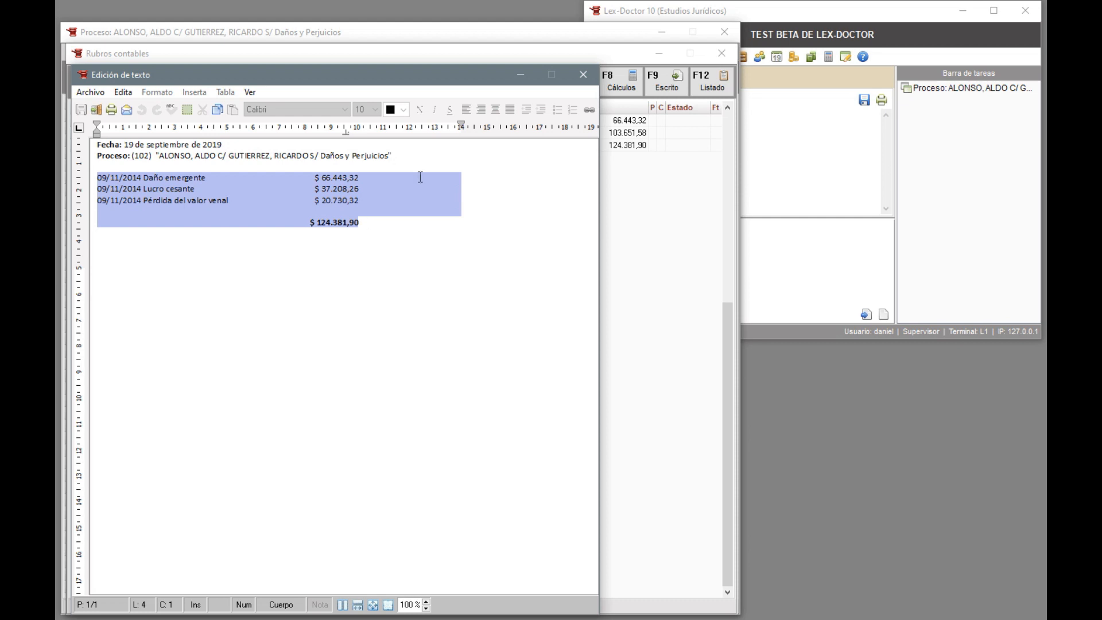
{"action": "left_click", "coordinate": [583, 74]}
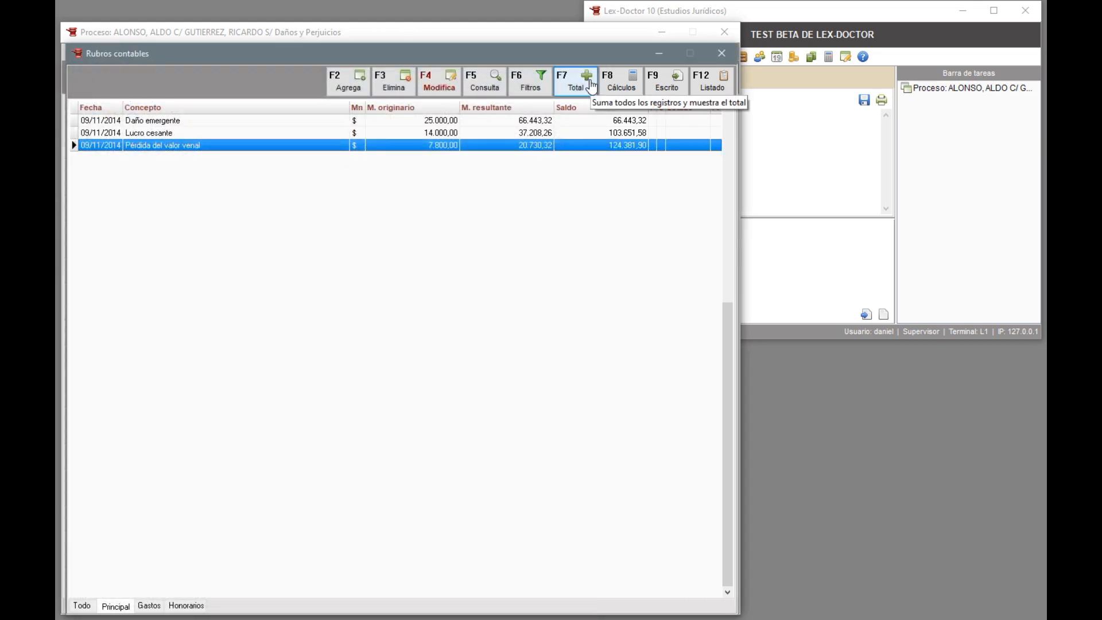
Step: Generate a written report in Simple mode (fecha, concepto, montos originario y resultante) and review its item lines and totals
{"action": "left_click", "coordinate": [663, 85]}
{"action": "left_click", "coordinate": [368, 326]}
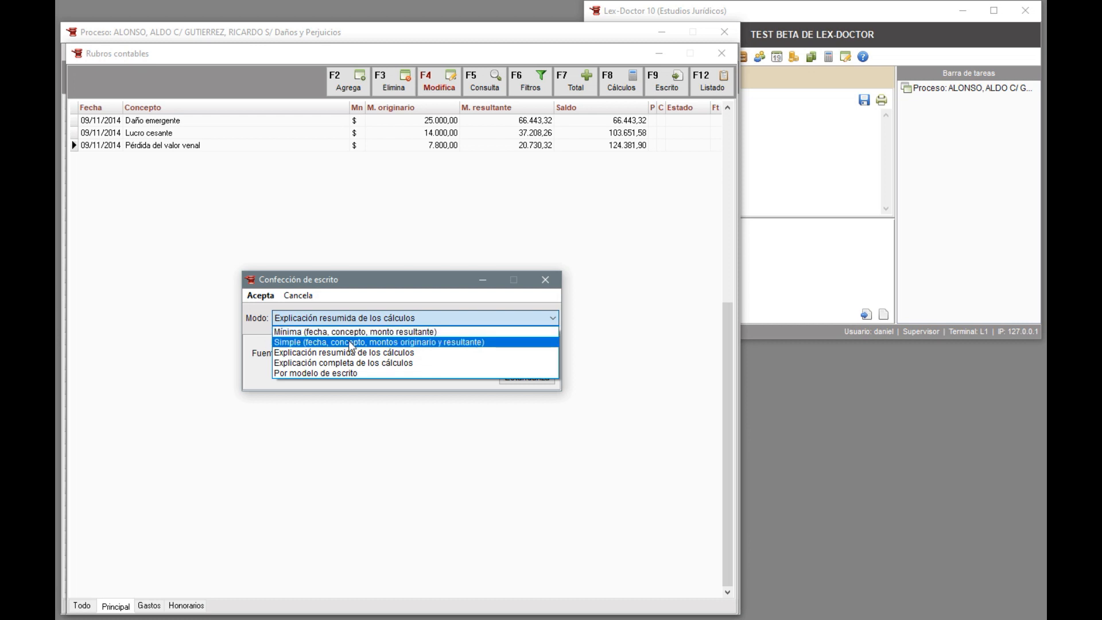
{"action": "left_click", "coordinate": [351, 343]}
{"action": "left_click", "coordinate": [267, 294]}
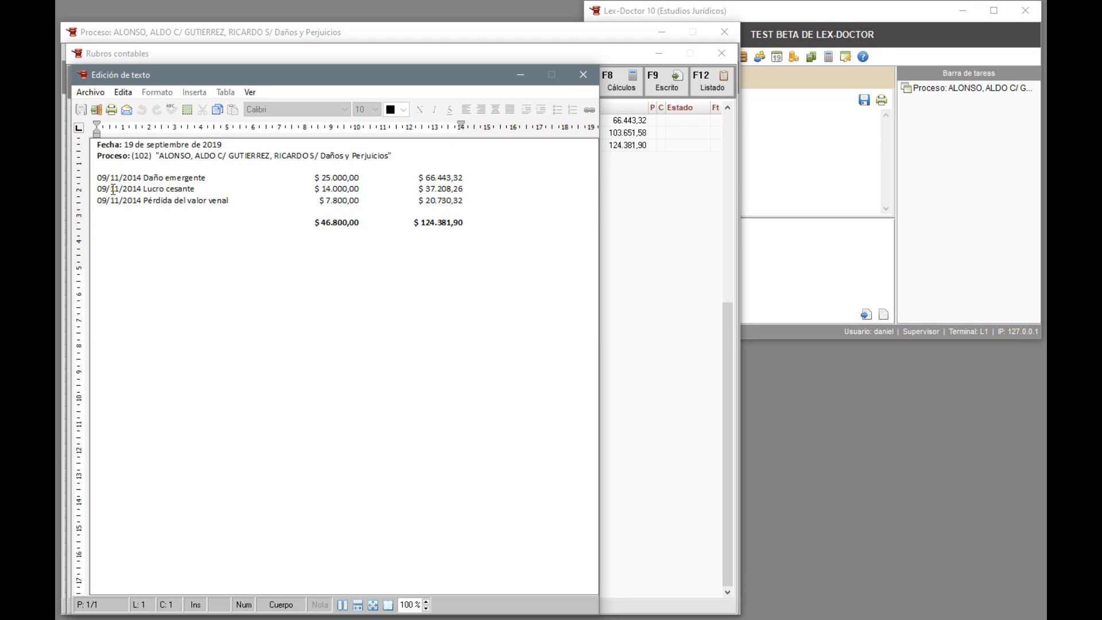
{"action": "left_click_drag", "start_coordinate": [95, 177], "coordinate": [476, 221]}
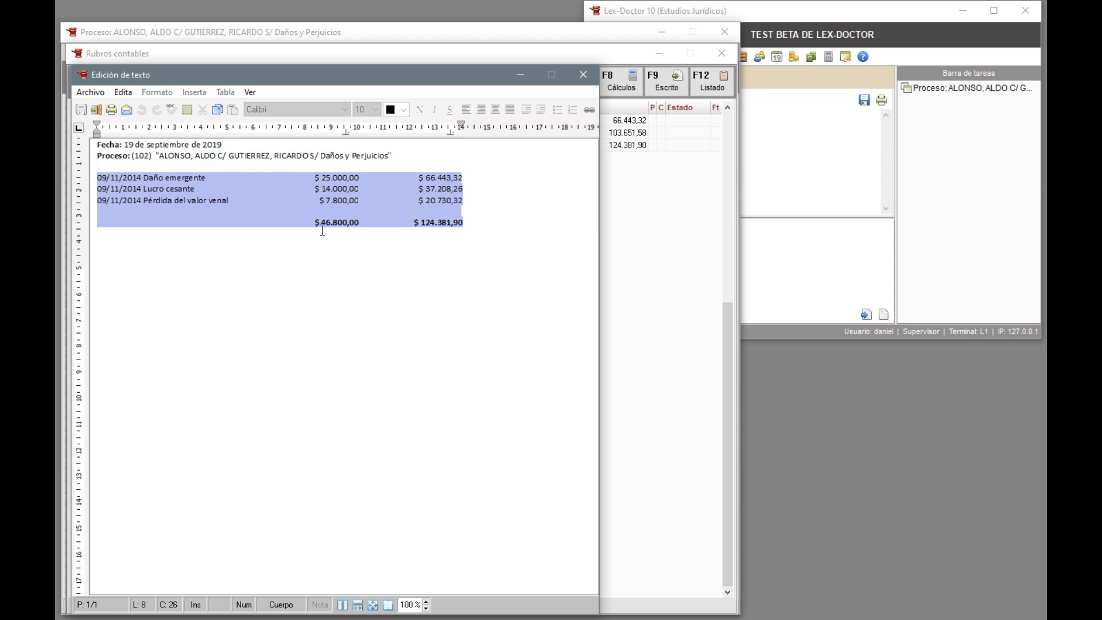
{"action": "left_click", "coordinate": [585, 74]}
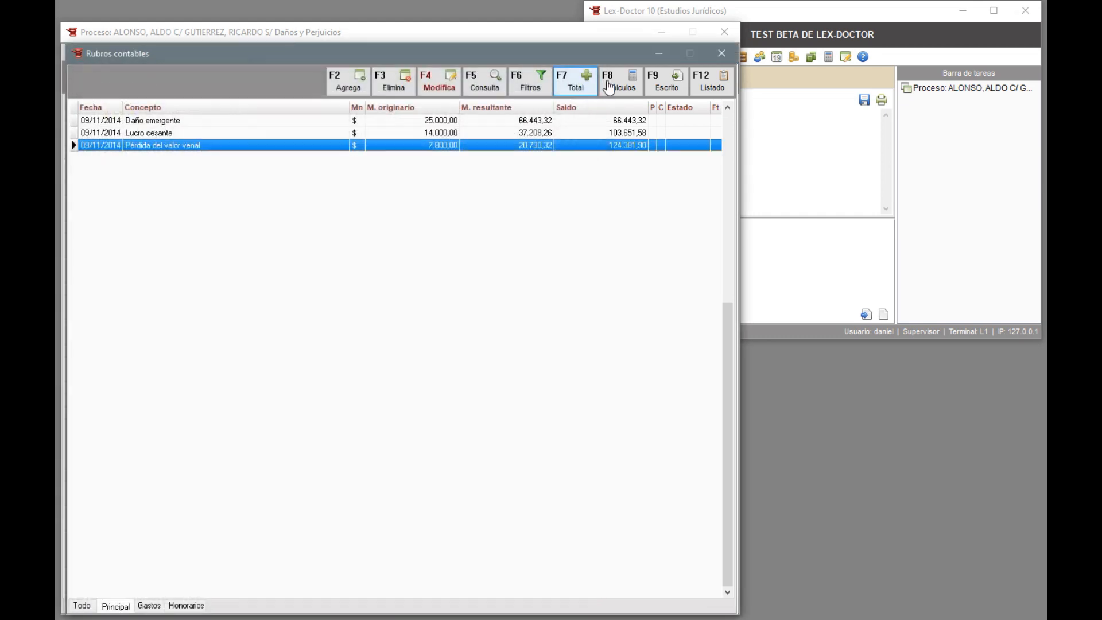
Step: Generate a written report in Explicación resumida de los cálculos mode and highlight the calculation under Daño emergente
{"action": "left_click", "coordinate": [663, 93]}
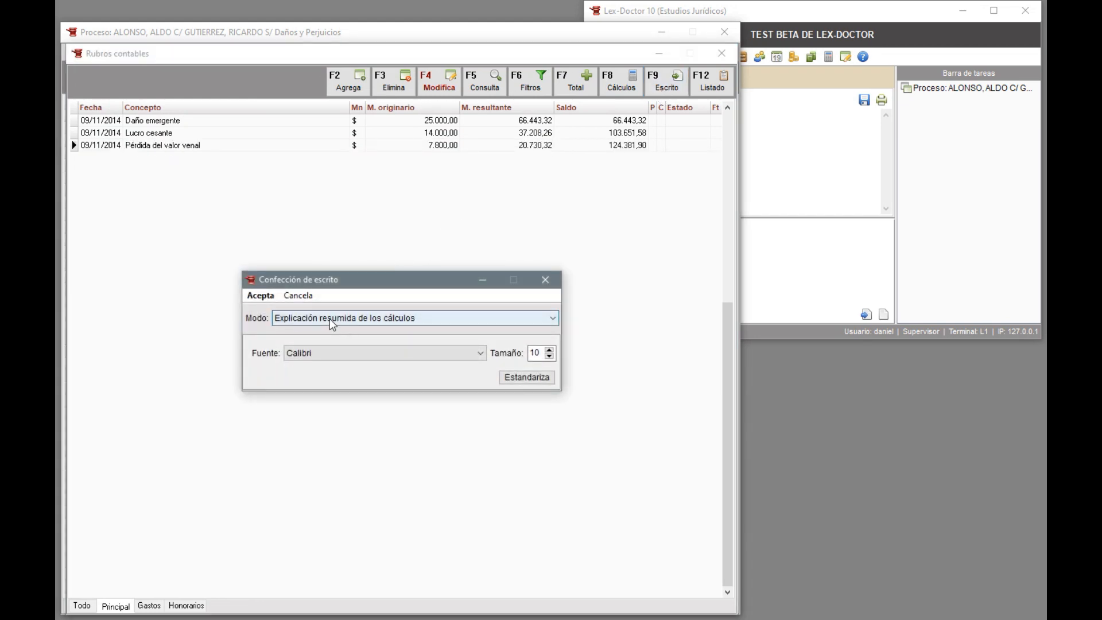
{"action": "left_click", "coordinate": [258, 296]}
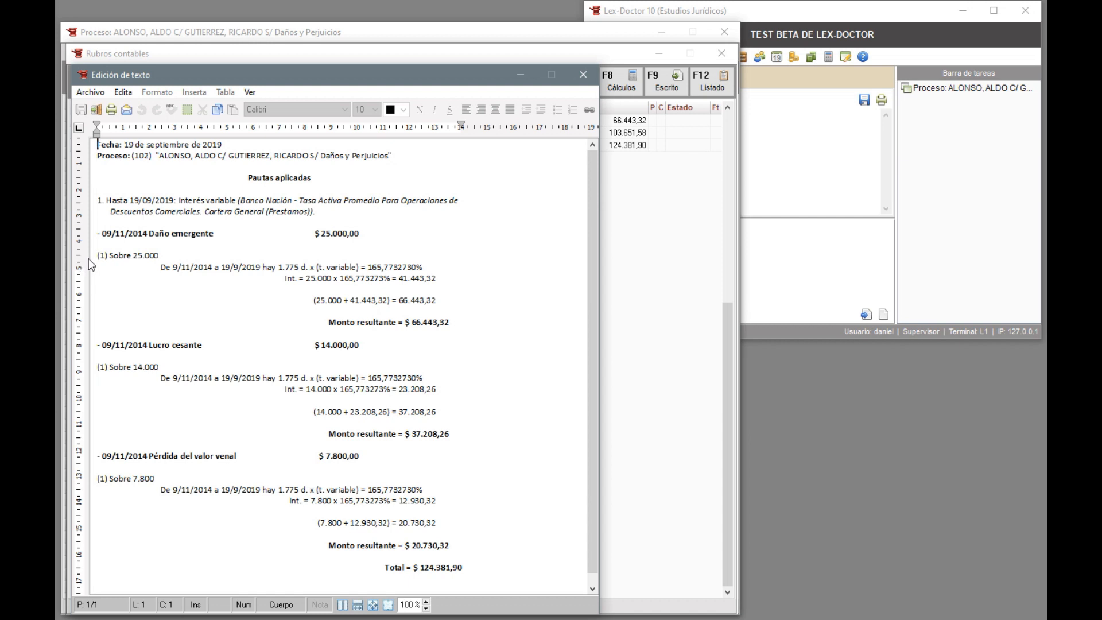
{"action": "left_click_drag", "start_coordinate": [98, 255], "coordinate": [449, 319]}
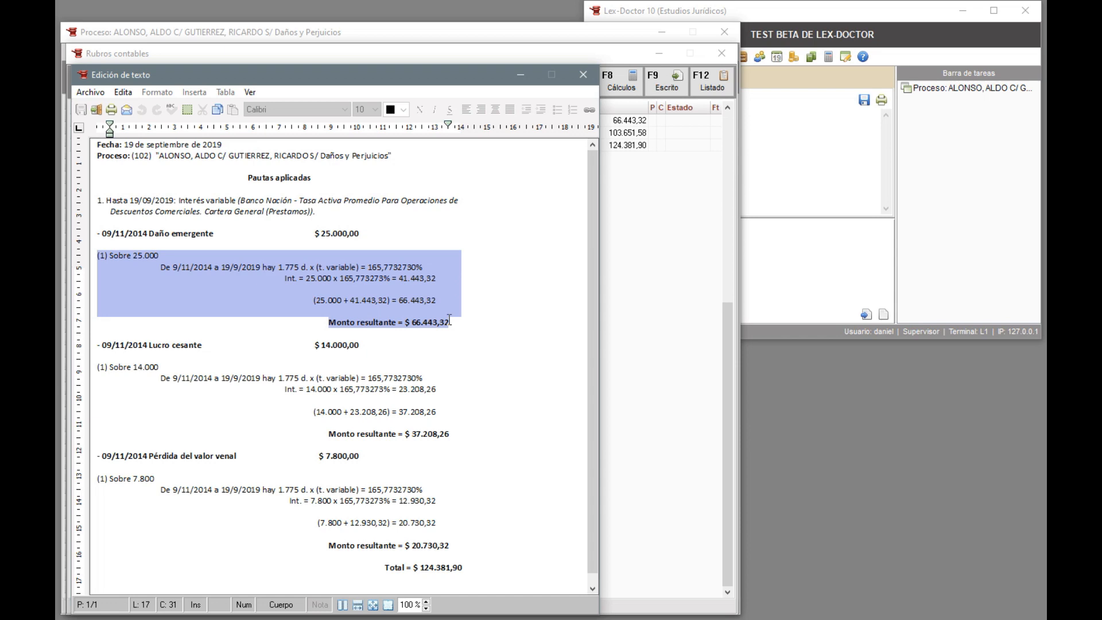
Step: Close the summary report, generate a written report in Explicación completa de los cálculos mode and review its period-by-period breakdown
{"action": "left_click", "coordinate": [582, 76]}
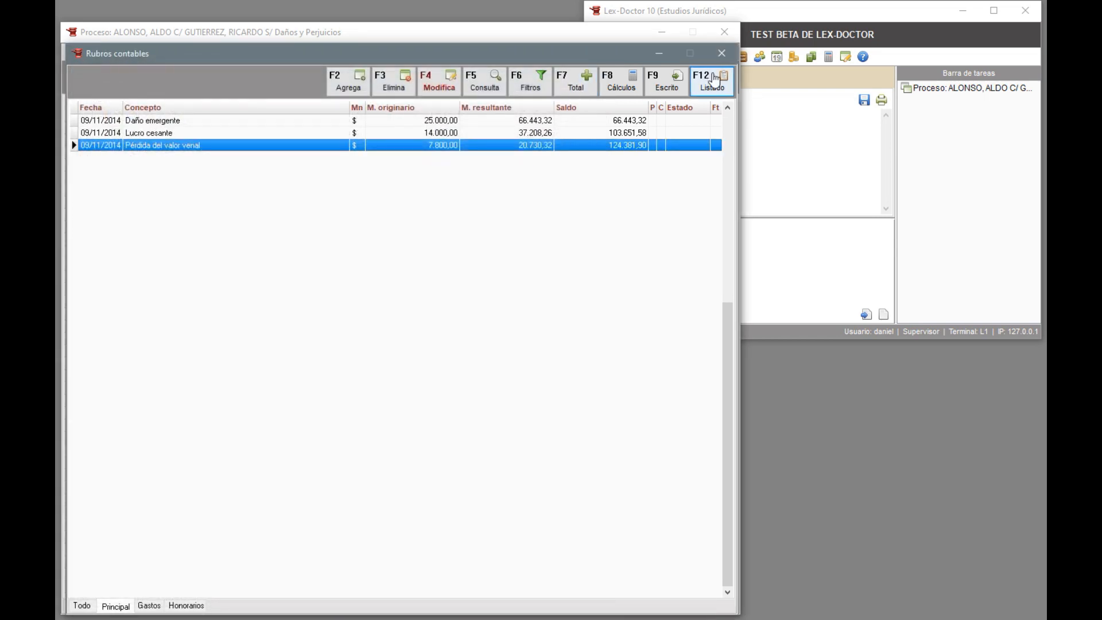
{"action": "left_click", "coordinate": [666, 81]}
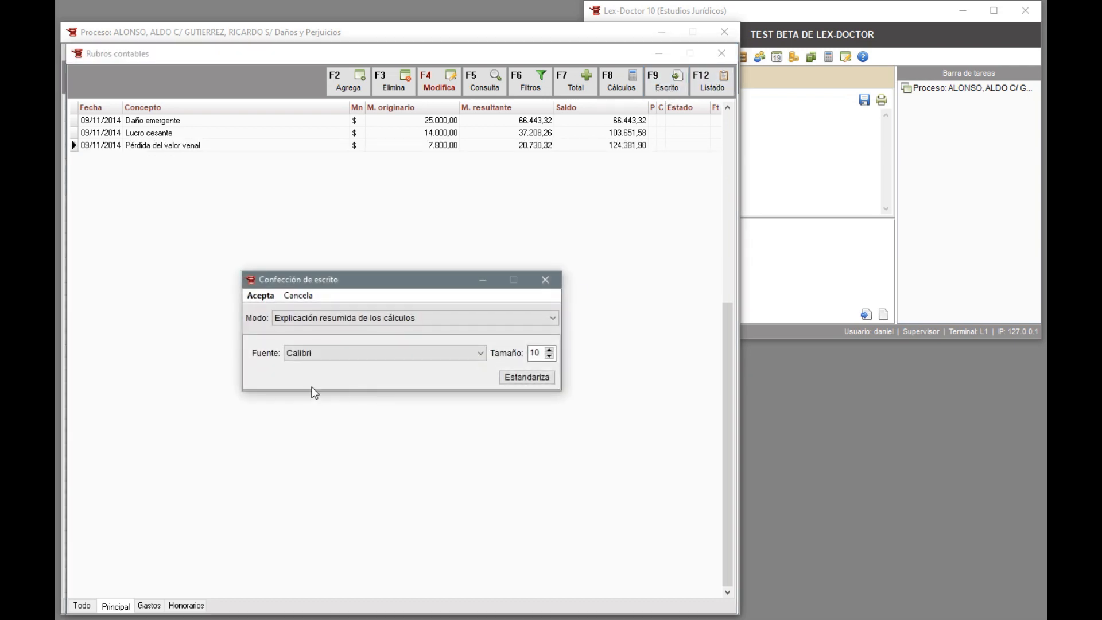
{"action": "left_click", "coordinate": [293, 320]}
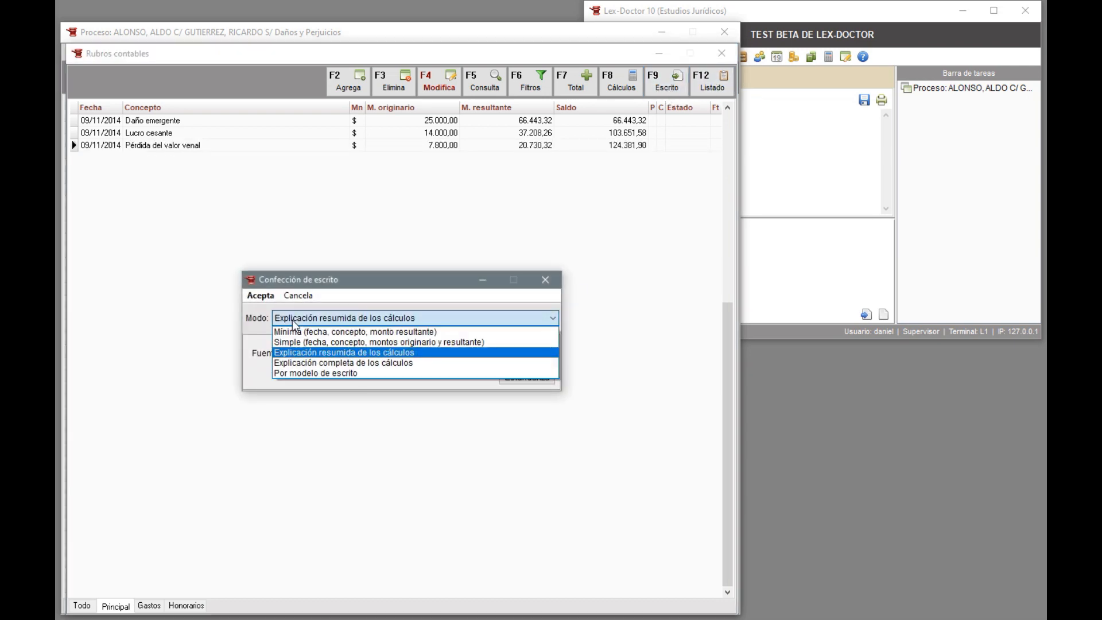
{"action": "left_click", "coordinate": [307, 364]}
{"action": "left_click", "coordinate": [270, 298]}
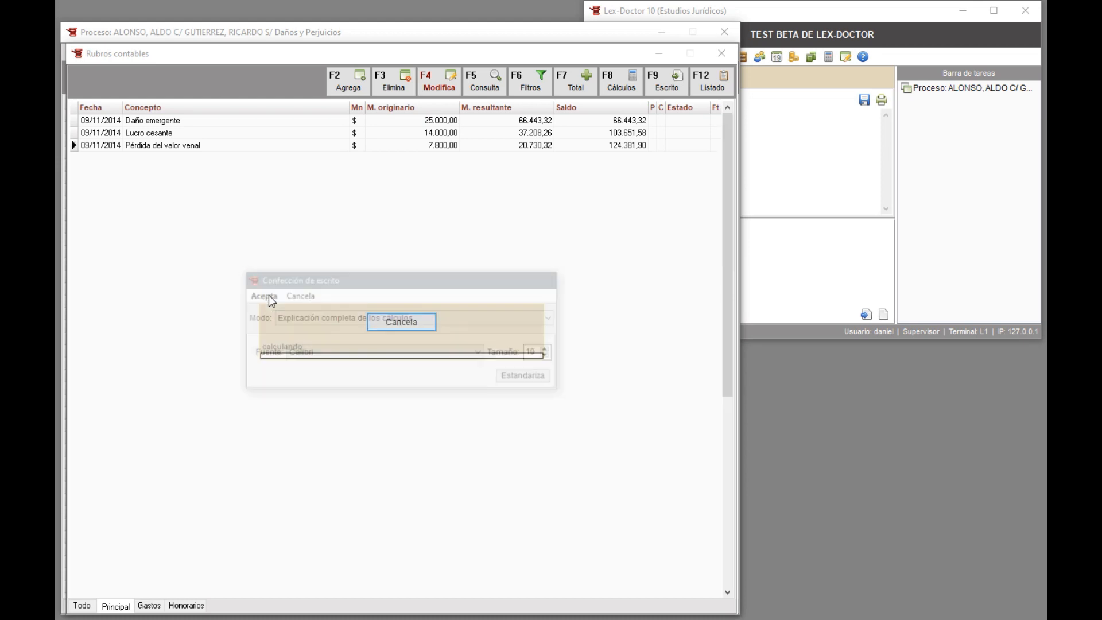
{"action": "scroll", "coordinate": [280, 313], "scroll_direction": "down", "scroll_amount": 5}
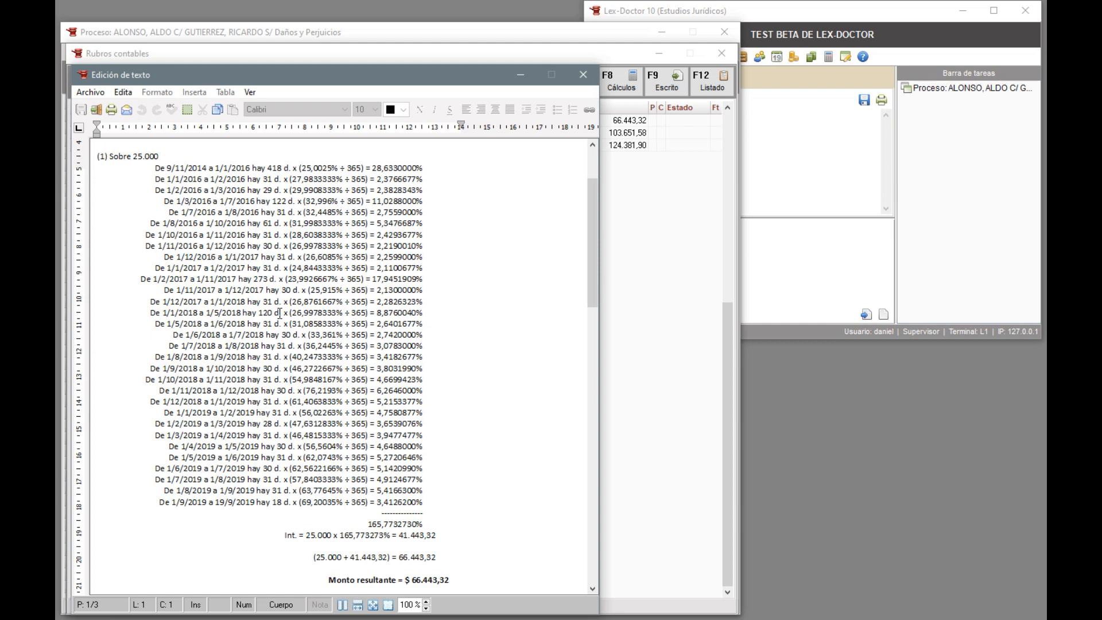
{"action": "scroll", "coordinate": [280, 313], "scroll_direction": "down", "scroll_amount": 15}
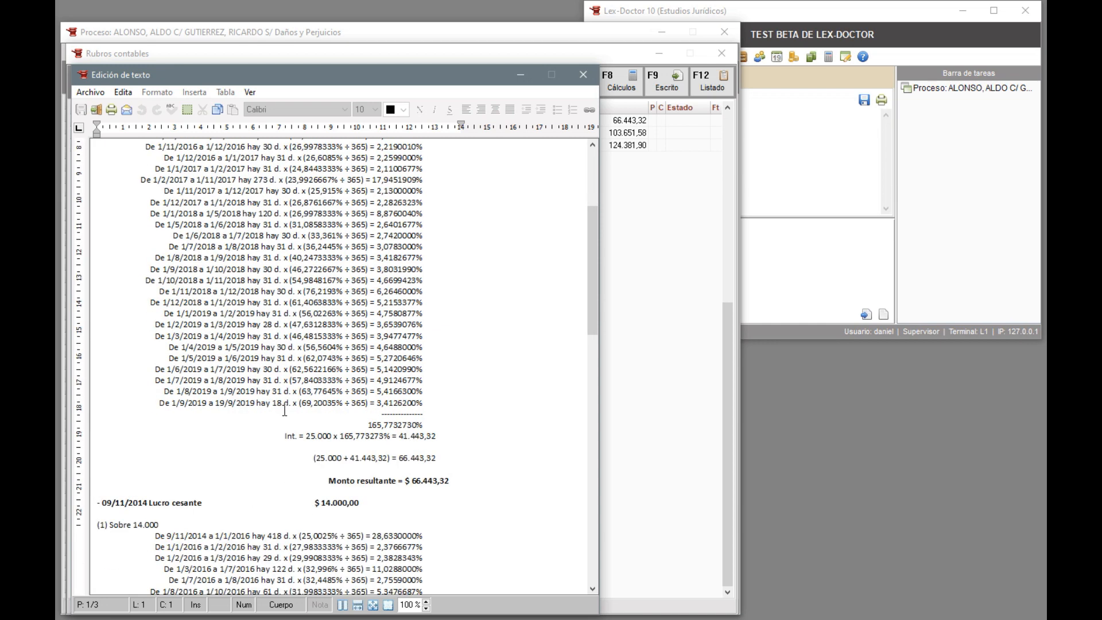
{"action": "scroll", "coordinate": [285, 409], "scroll_direction": "down", "scroll_amount": 10}
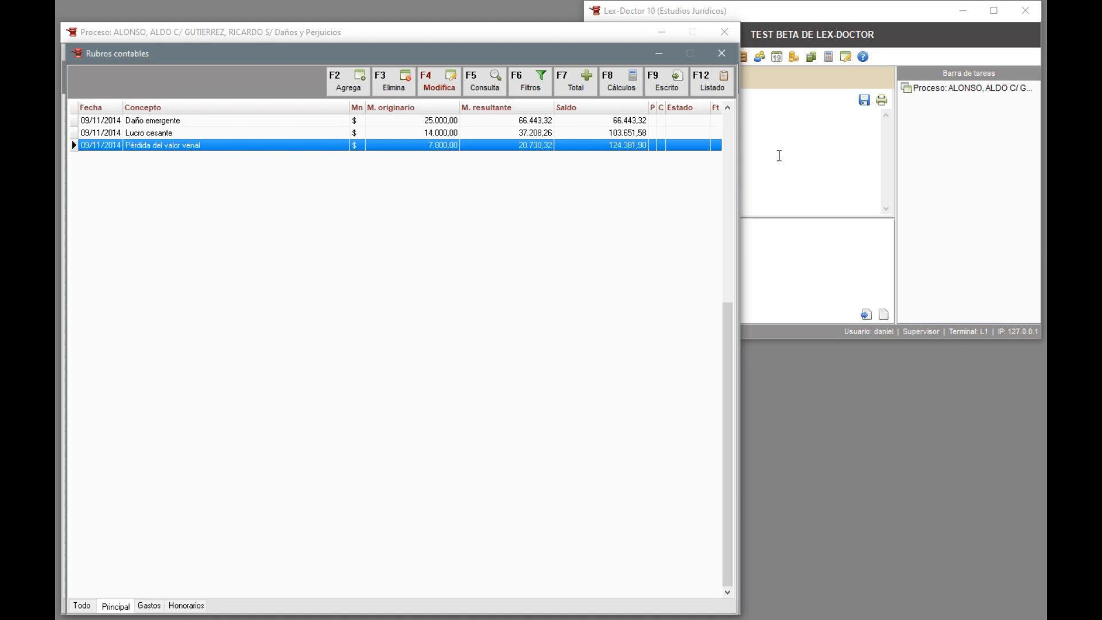
Step: Generate a table listing of the Principal items with the date, concept, currency, original amount and resulting amount columns
{"action": "left_click", "coordinate": [712, 93]}
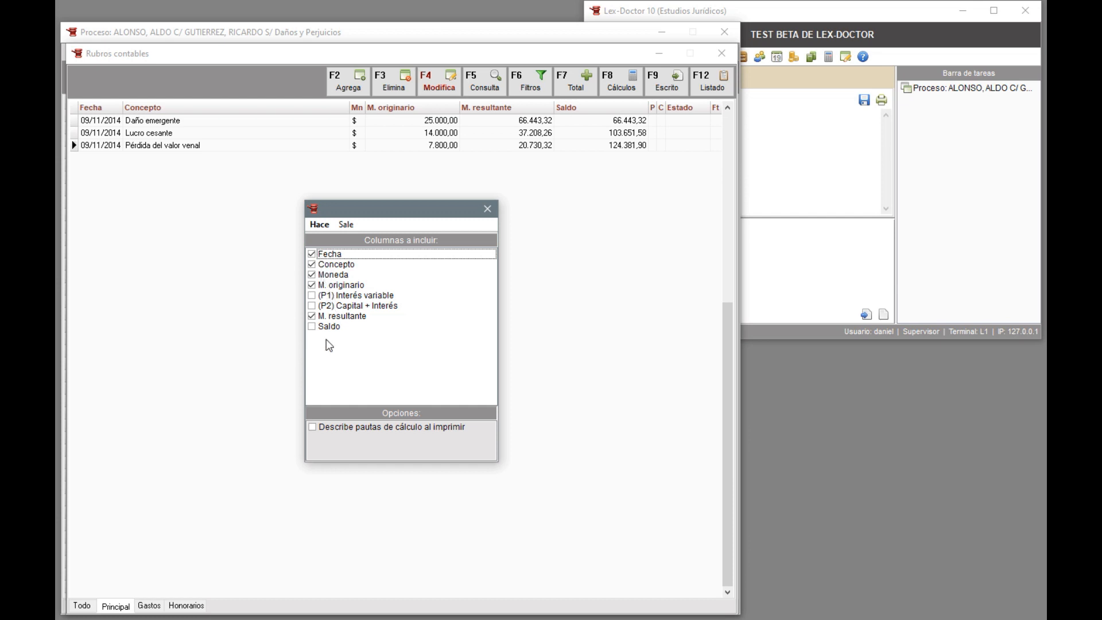
{"action": "left_click", "coordinate": [319, 225]}
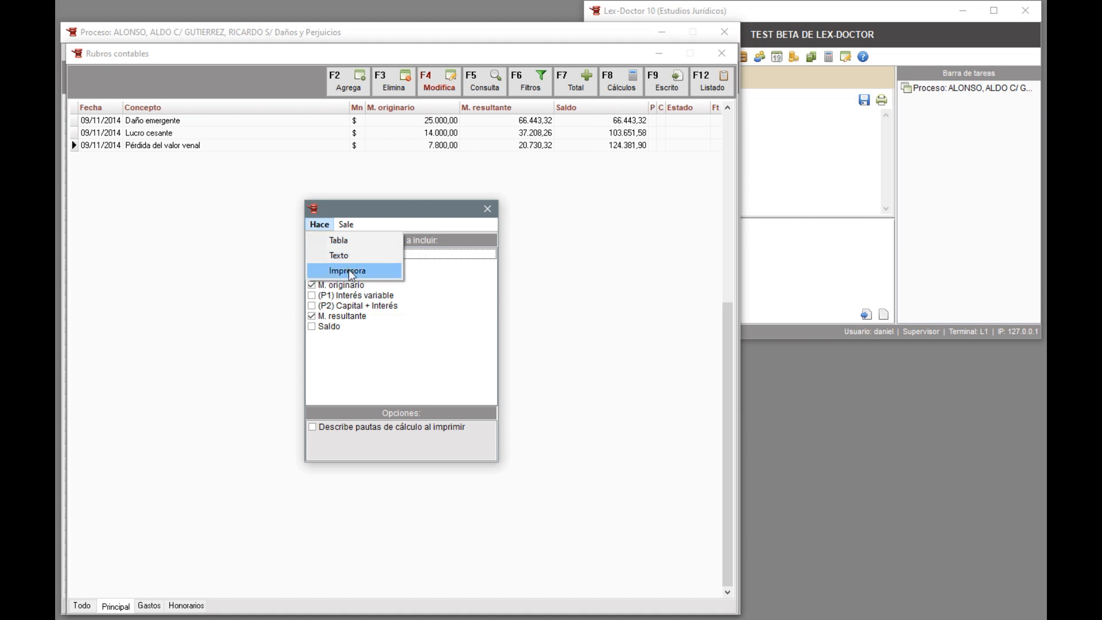
{"action": "left_click", "coordinate": [356, 241]}
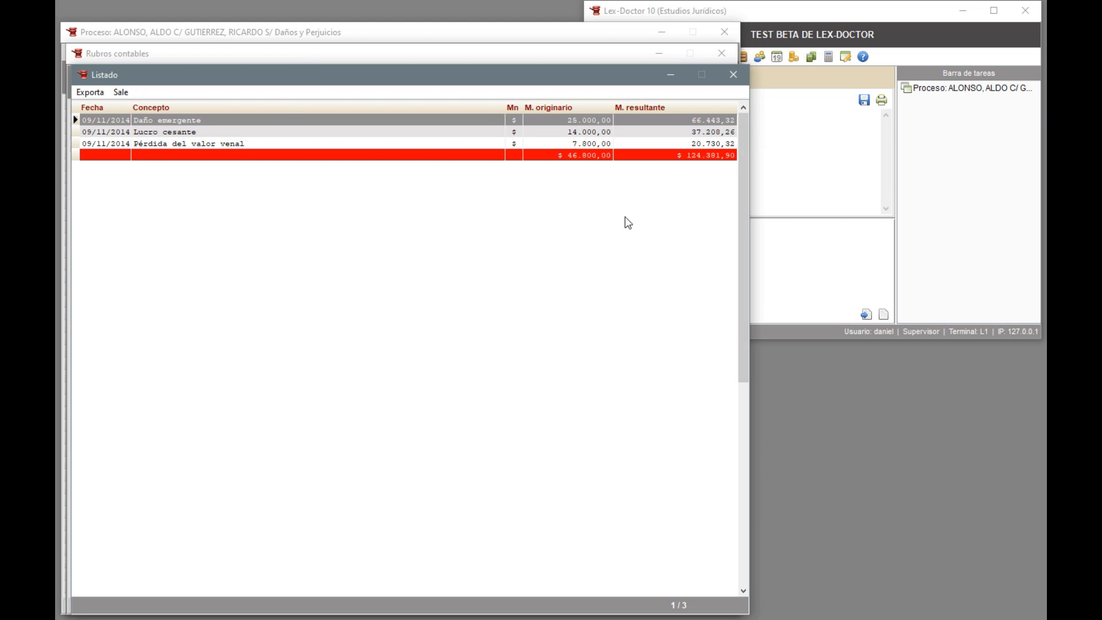
Step: Export the listing as an XLSX spreadsheet named aaaa in the Documentos folder
{"action": "left_click", "coordinate": [92, 95]}
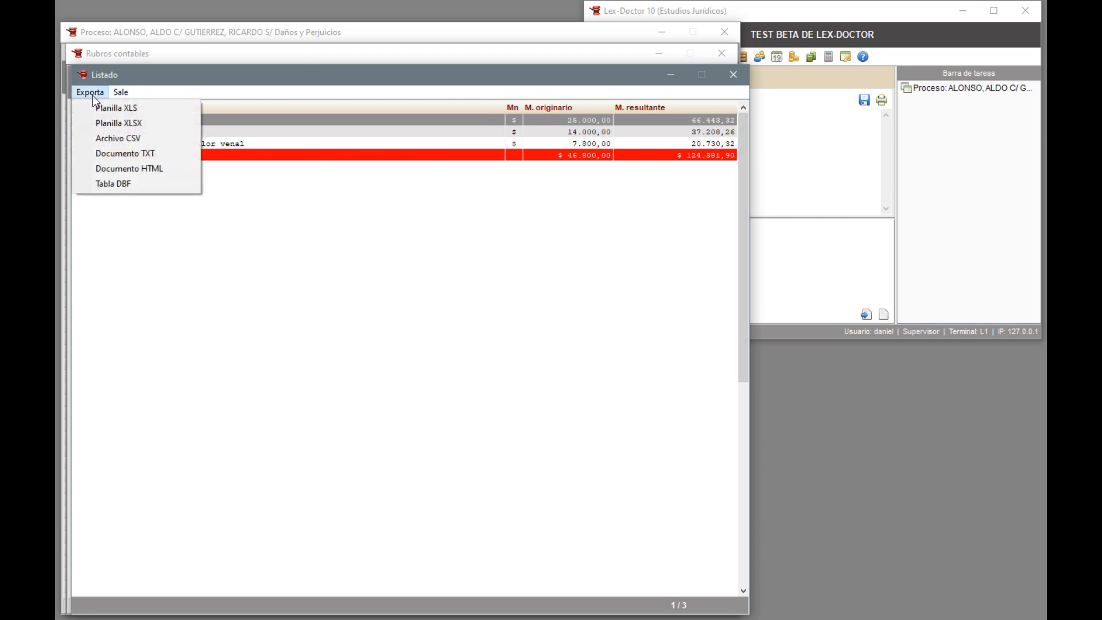
{"action": "left_click", "coordinate": [105, 124]}
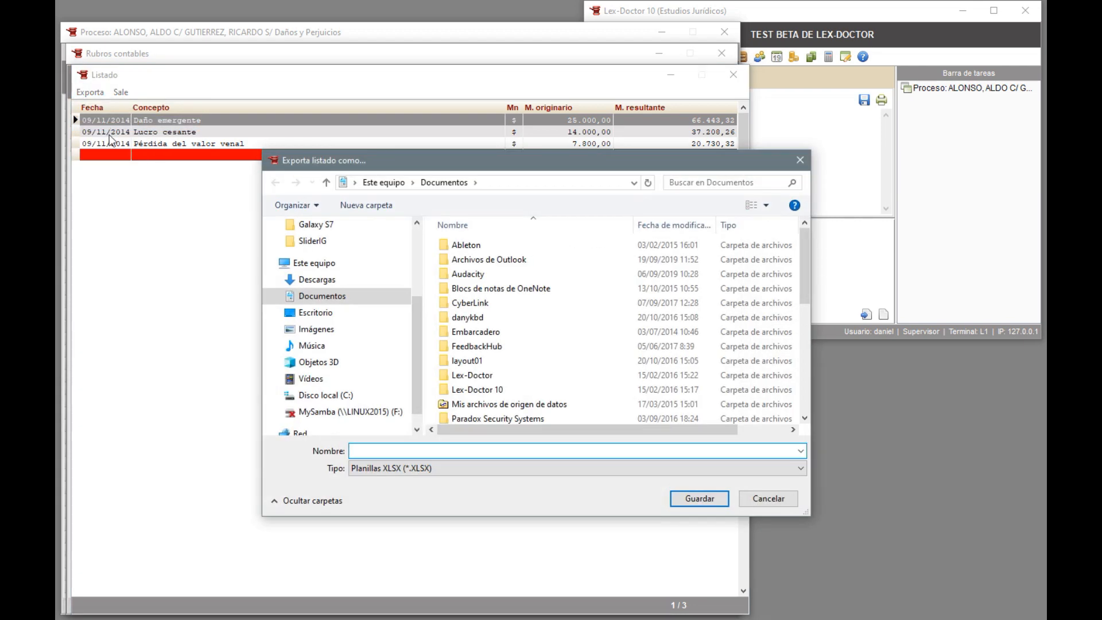
{"action": "type", "text": "aaaa"}
{"action": "left_click", "coordinate": [718, 503]}
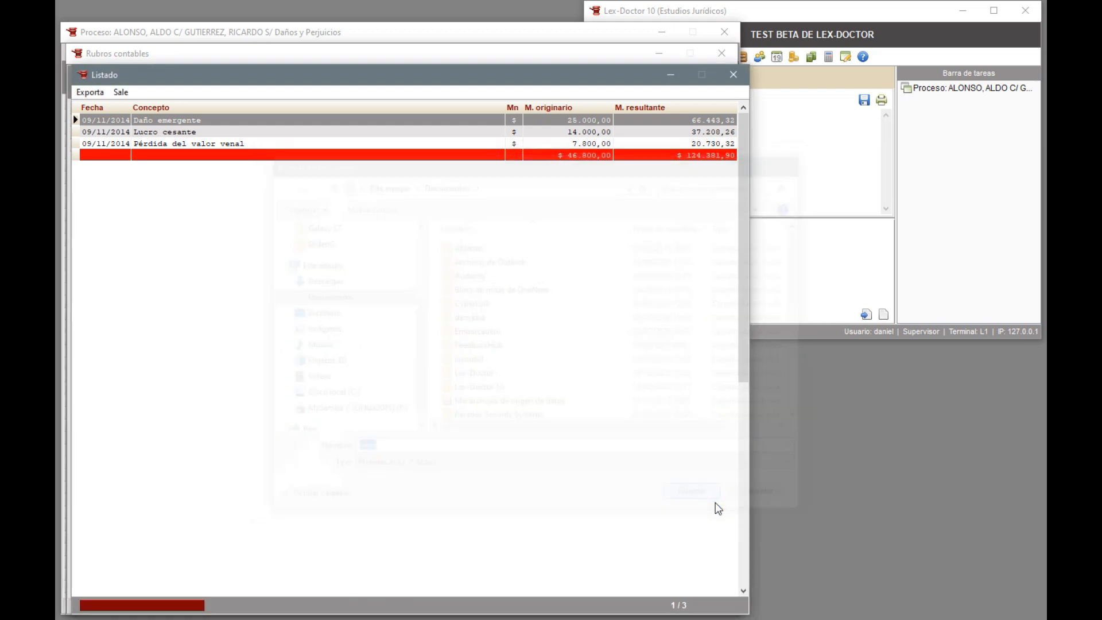
{"action": "left_click", "coordinate": [466, 384]}
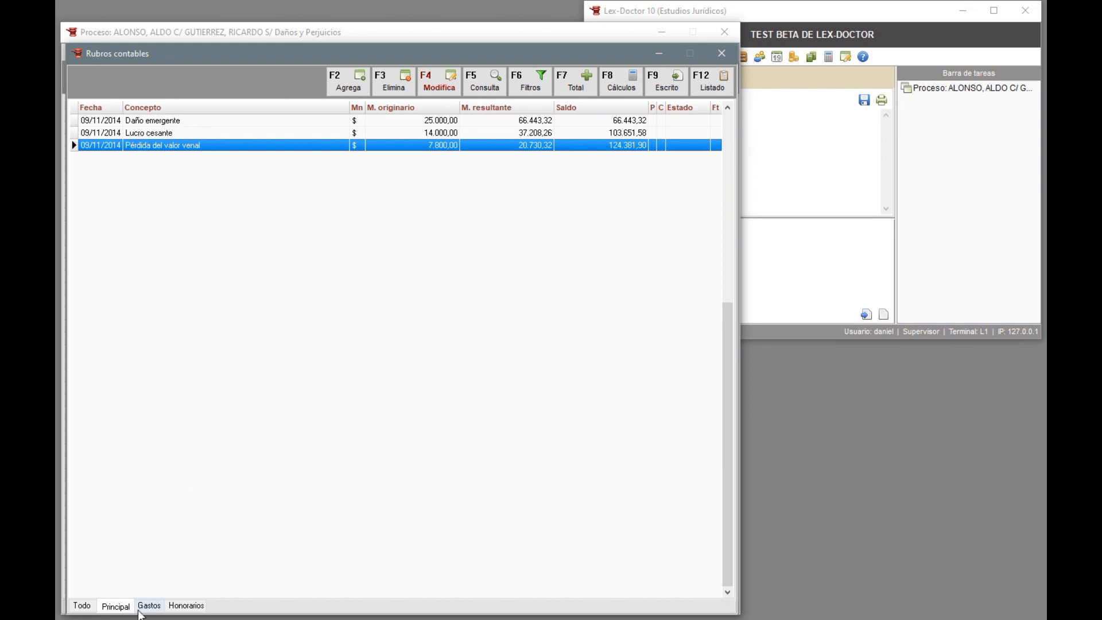
Step: View the Gastos items, the Honorarios items and the complete list of accounting items
{"action": "left_click", "coordinate": [148, 606]}
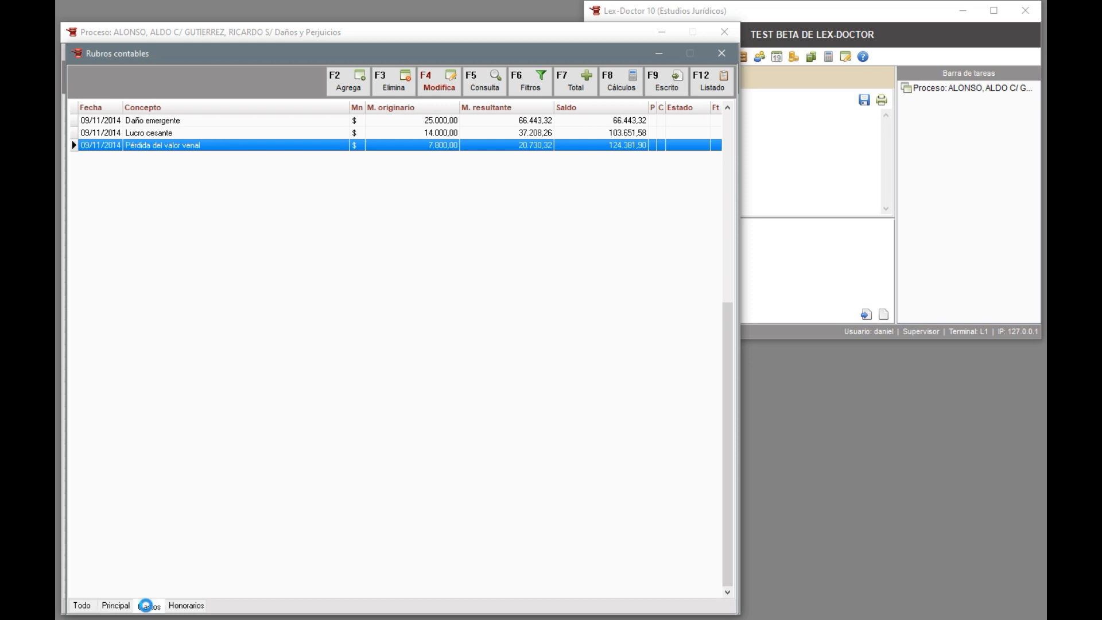
{"action": "left_click", "coordinate": [184, 608]}
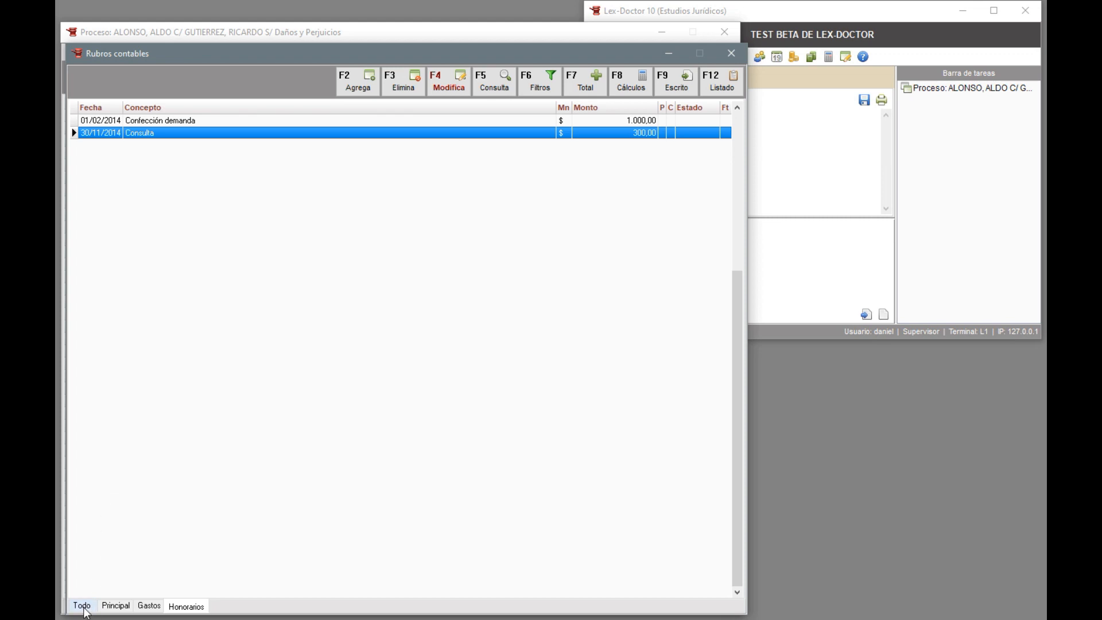
{"action": "left_click", "coordinate": [82, 607]}
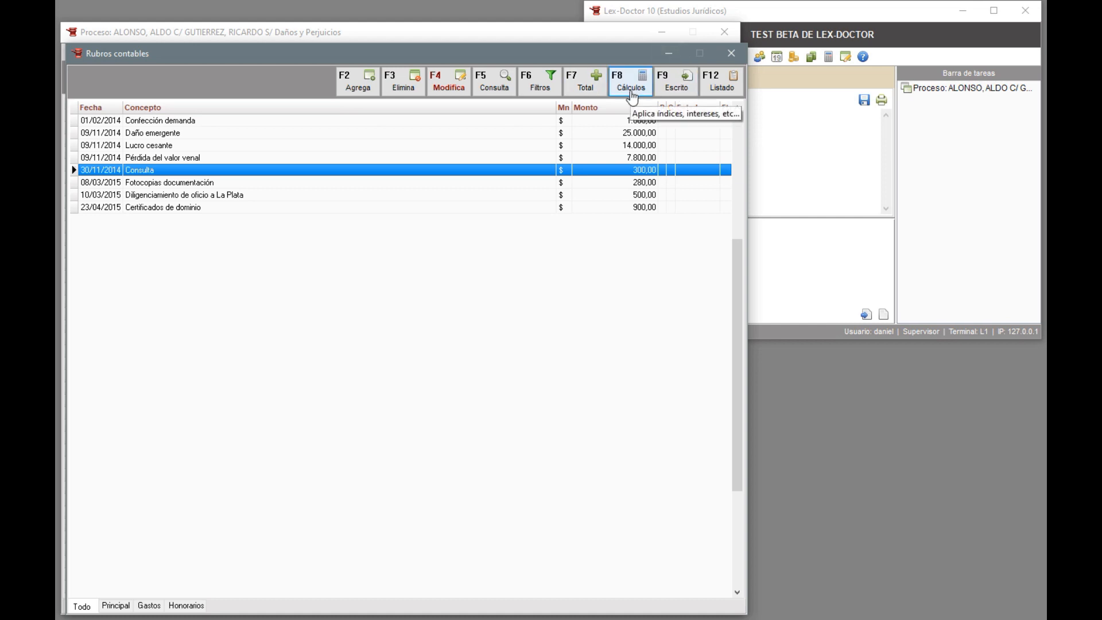
Step: Apply the calculation set BANCO NACION (Tasa Activa) SIN Capitalización to all accounting items and dismiss the totals
{"action": "left_click", "coordinate": [632, 96]}
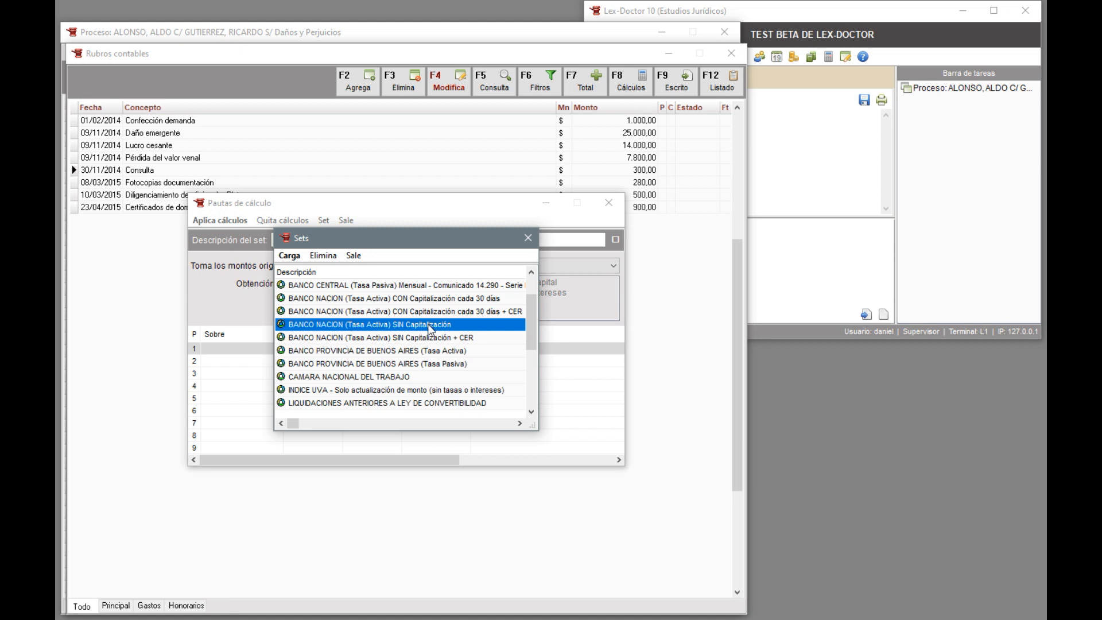
{"action": "left_click", "coordinate": [290, 256]}
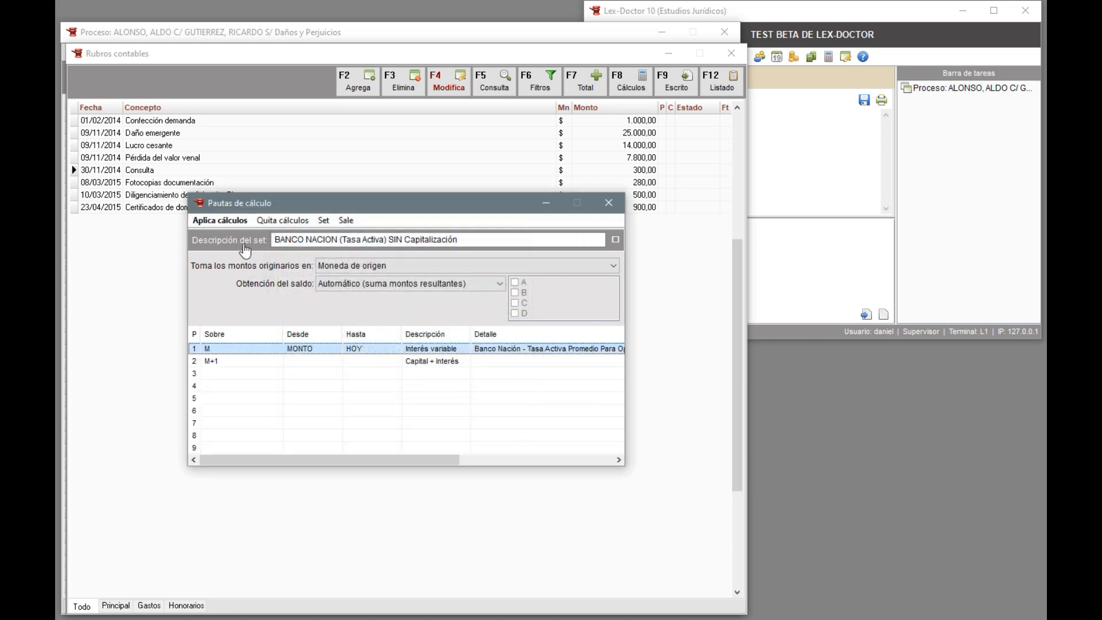
{"action": "left_click", "coordinate": [235, 221]}
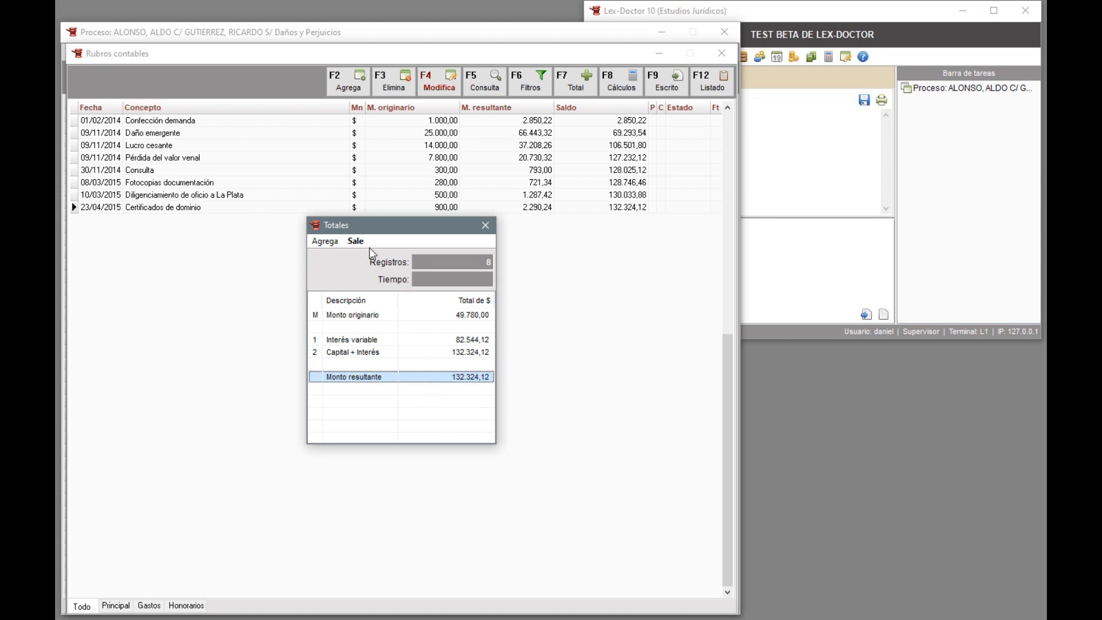
{"action": "left_click", "coordinate": [356, 241]}
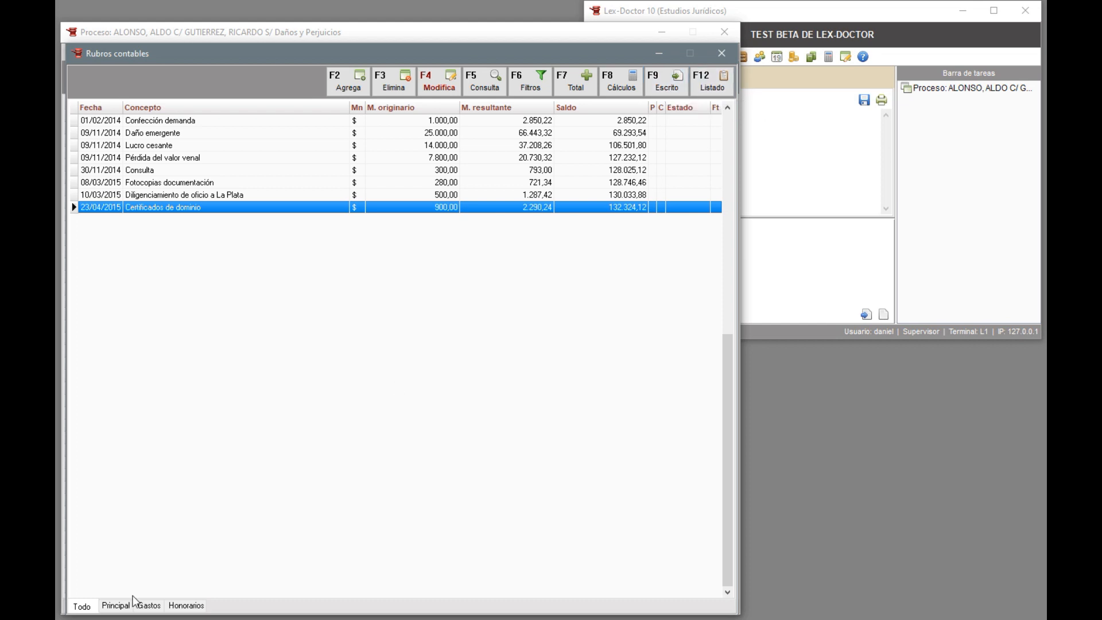
Step: Open the calculation rules for the Principal items and go over the M interest line and the M+1 capital line
{"action": "left_click", "coordinate": [130, 603]}
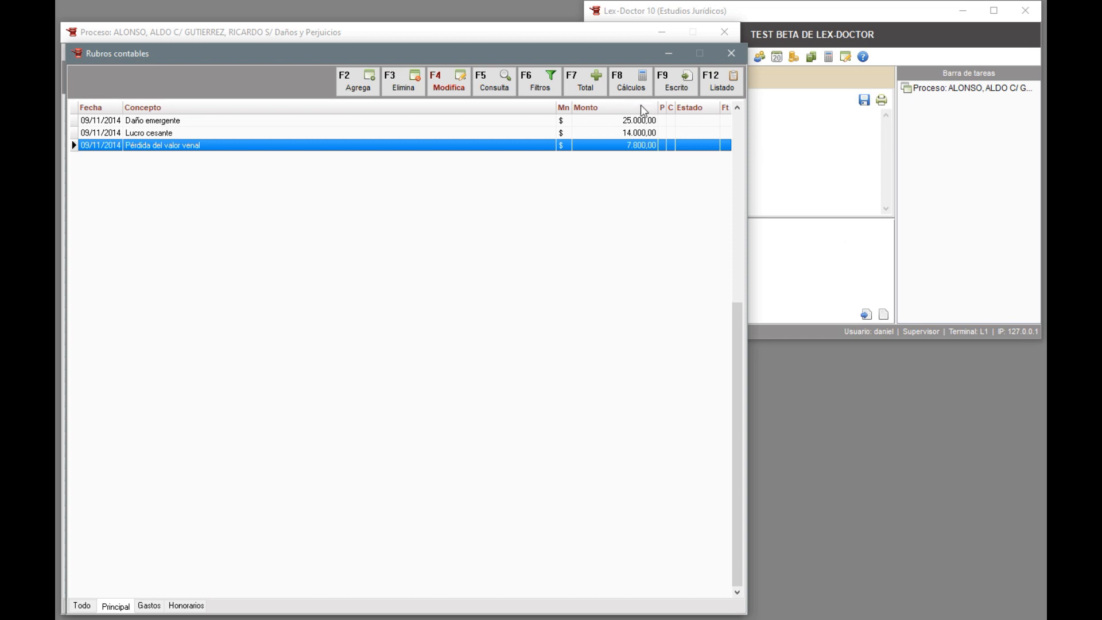
{"action": "left_click", "coordinate": [635, 83]}
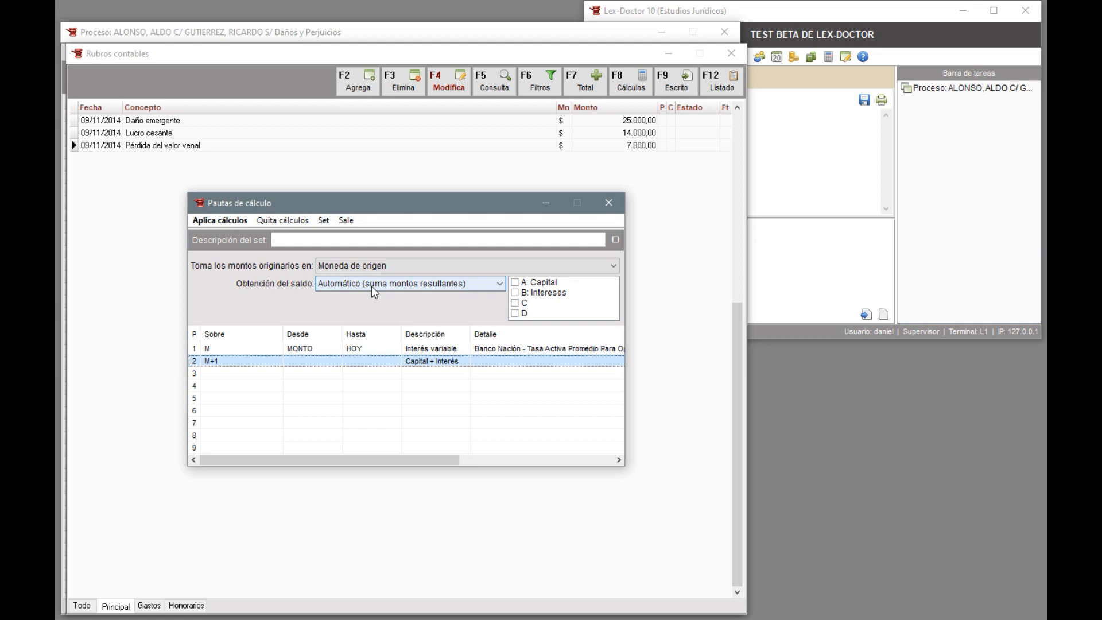
{"action": "left_click", "coordinate": [213, 352]}
{"action": "left_click", "coordinate": [215, 361]}
{"action": "left_click", "coordinate": [216, 353]}
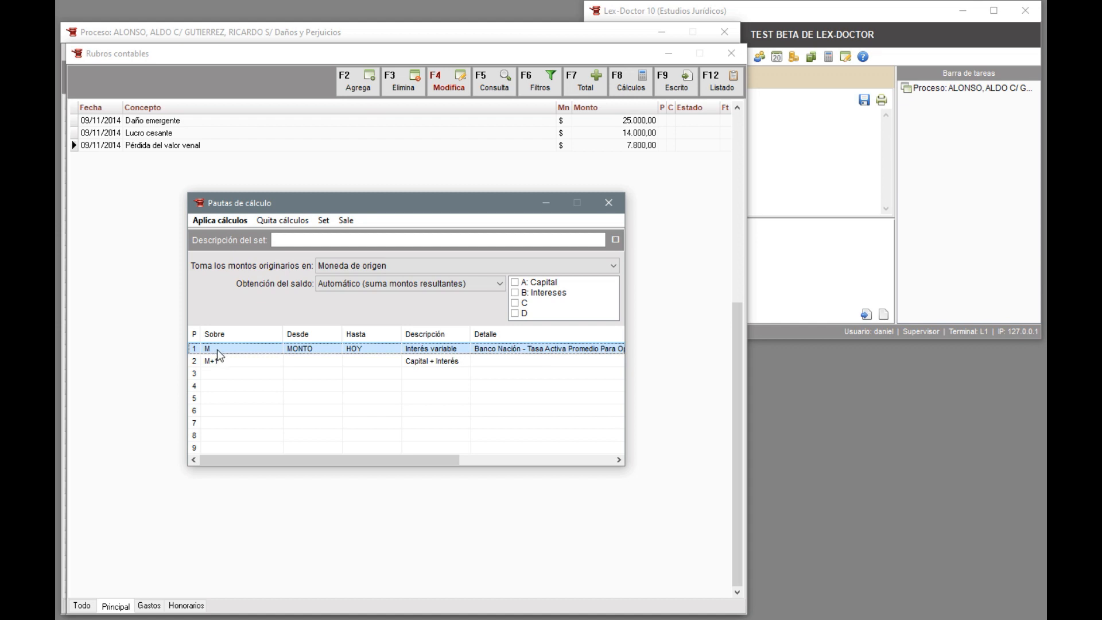
Step: Examine rule 1's definition, including the calcula interés variable operation and the Banco Nación Tasa Activa Promedio rate, and cancel out of it
{"action": "double_click", "coordinate": [217, 350]}
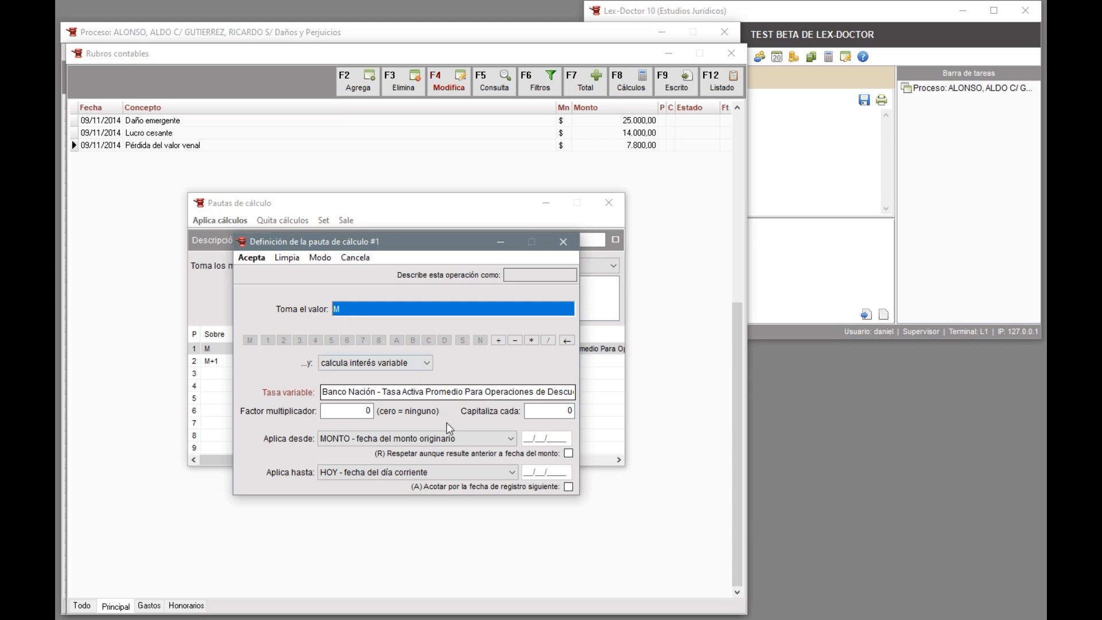
{"action": "left_click", "coordinate": [355, 364]}
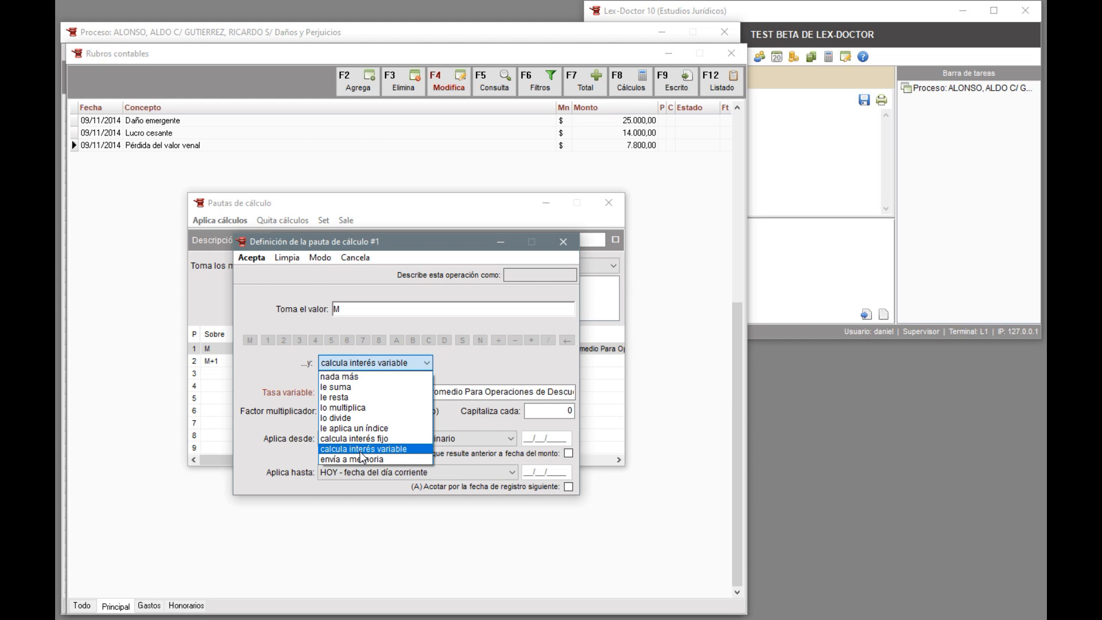
{"action": "left_click", "coordinate": [360, 452]}
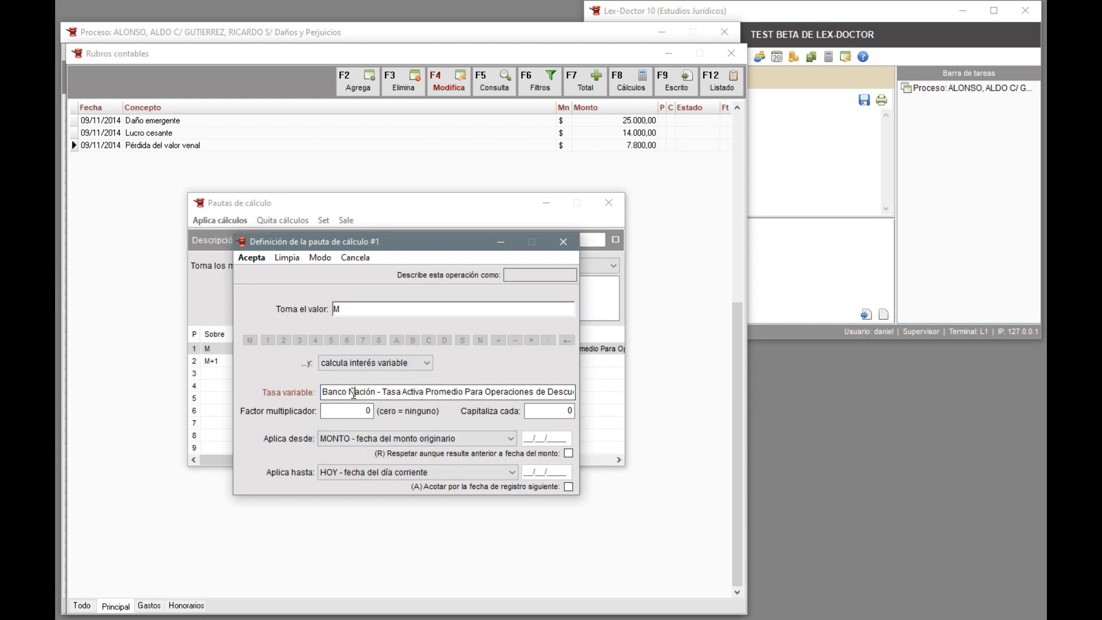
{"action": "double_click", "coordinate": [353, 394]}
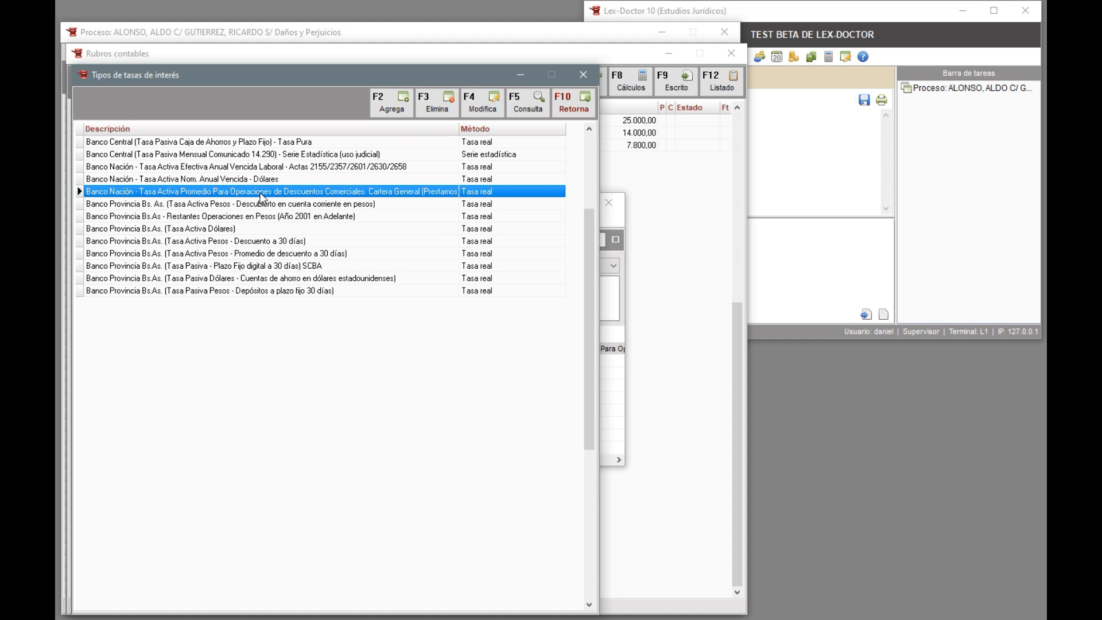
{"action": "double_click", "coordinate": [261, 197]}
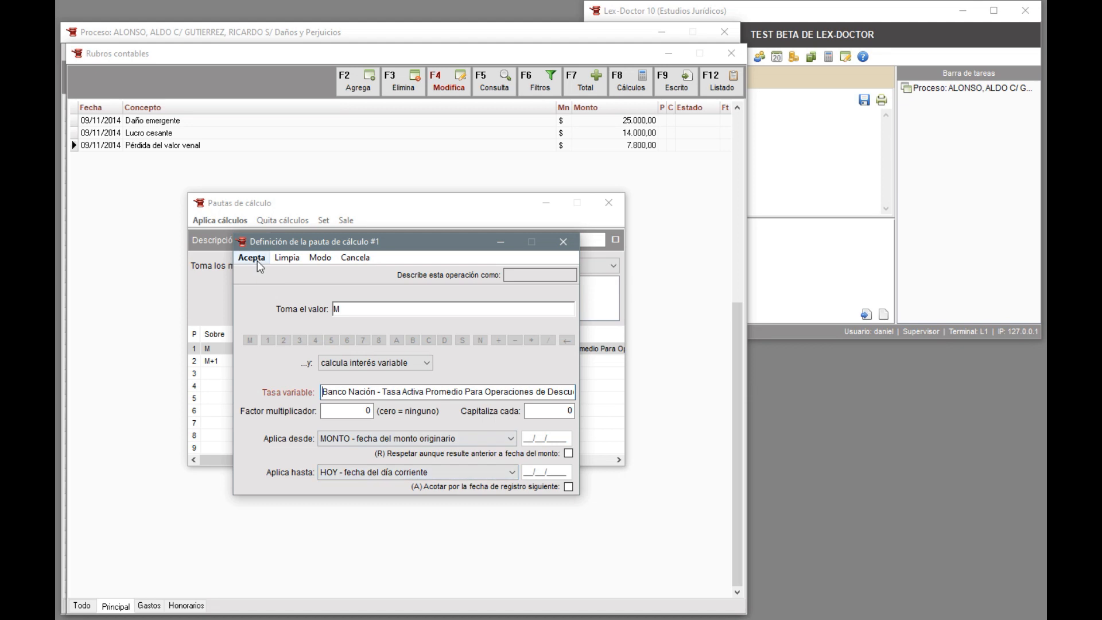
{"action": "left_click", "coordinate": [348, 258]}
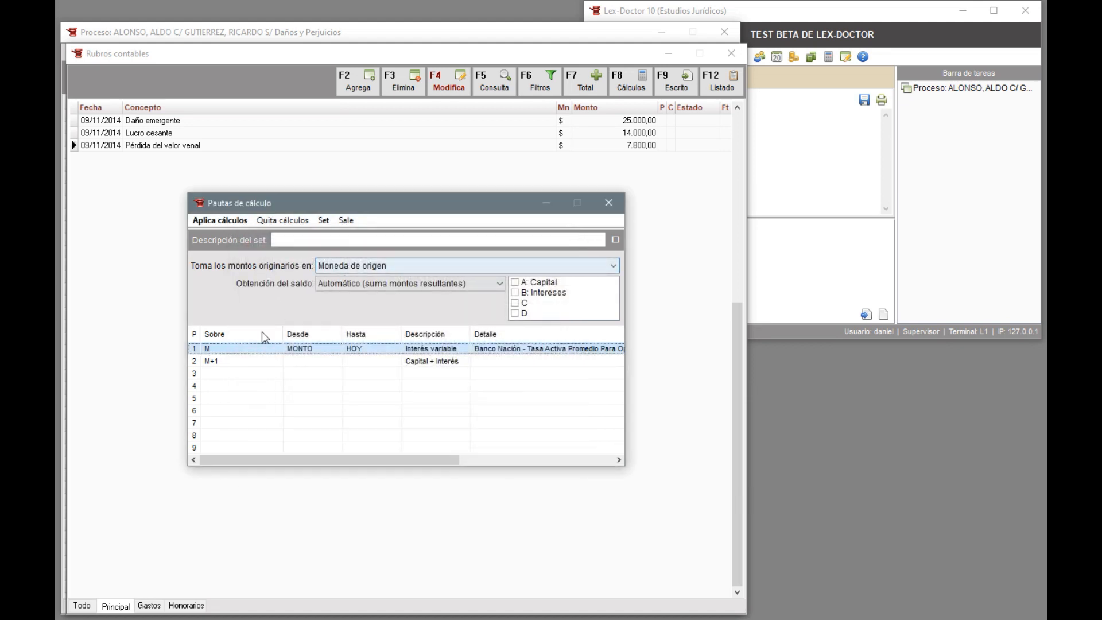
Step: Accept rule 2's Capital + Interés definition of M+1 with nada más, and apply the calculations to the Principal items
{"action": "double_click", "coordinate": [244, 361]}
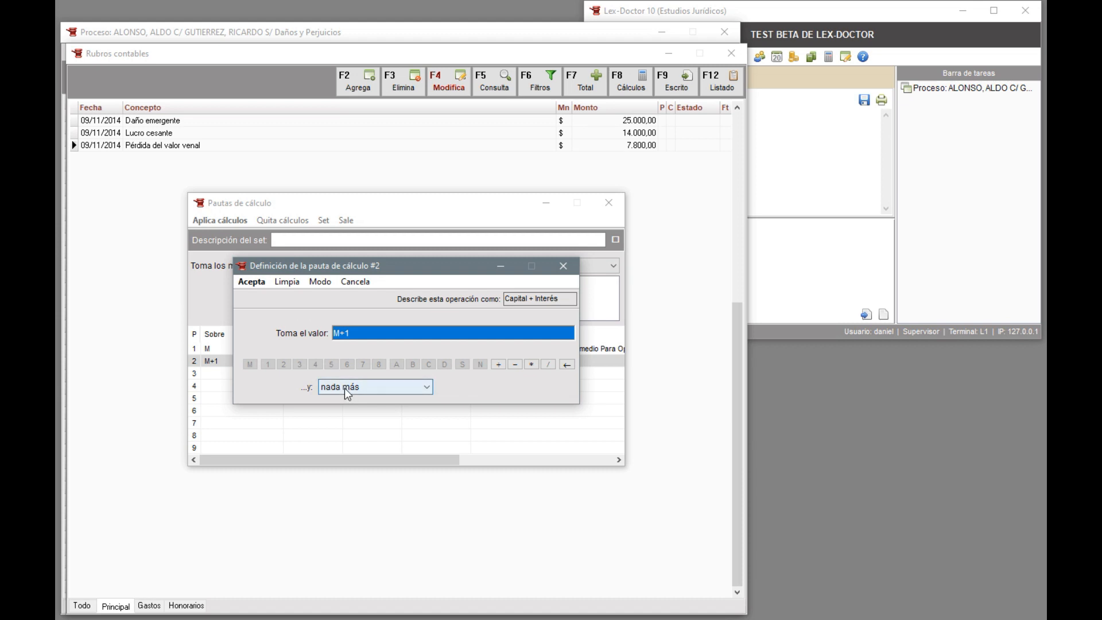
{"action": "left_click", "coordinate": [252, 281]}
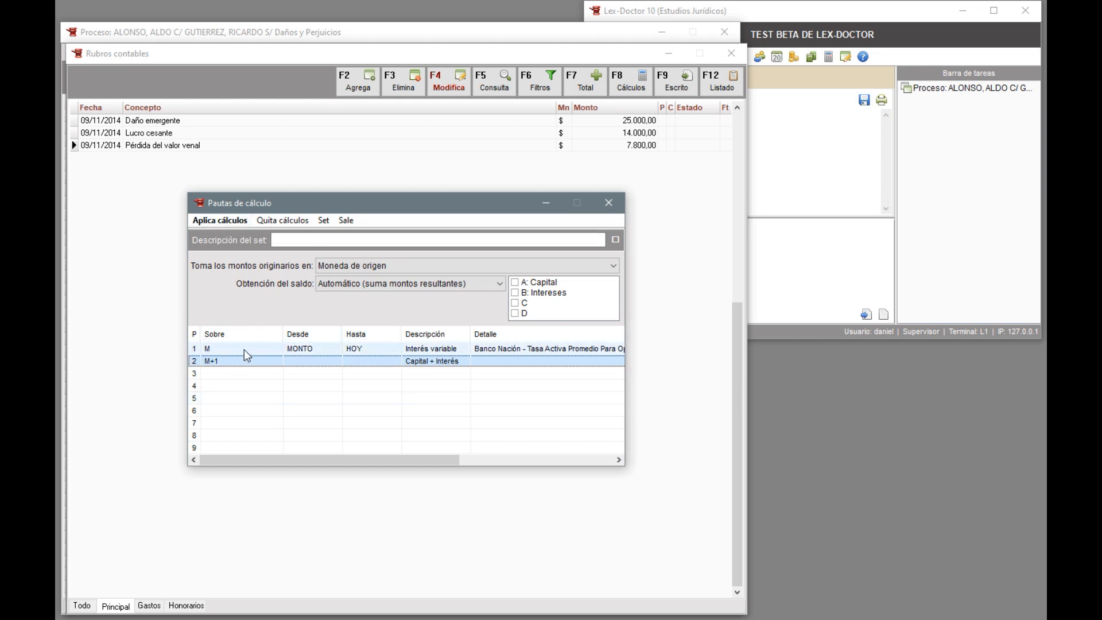
{"action": "left_click", "coordinate": [300, 351]}
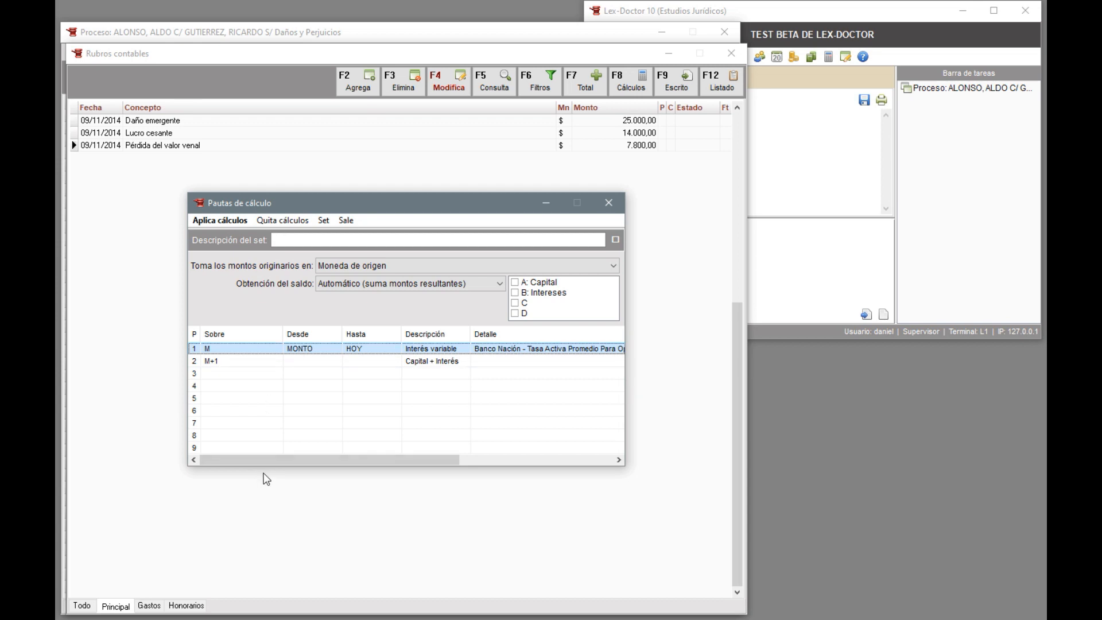
{"action": "left_click", "coordinate": [235, 363]}
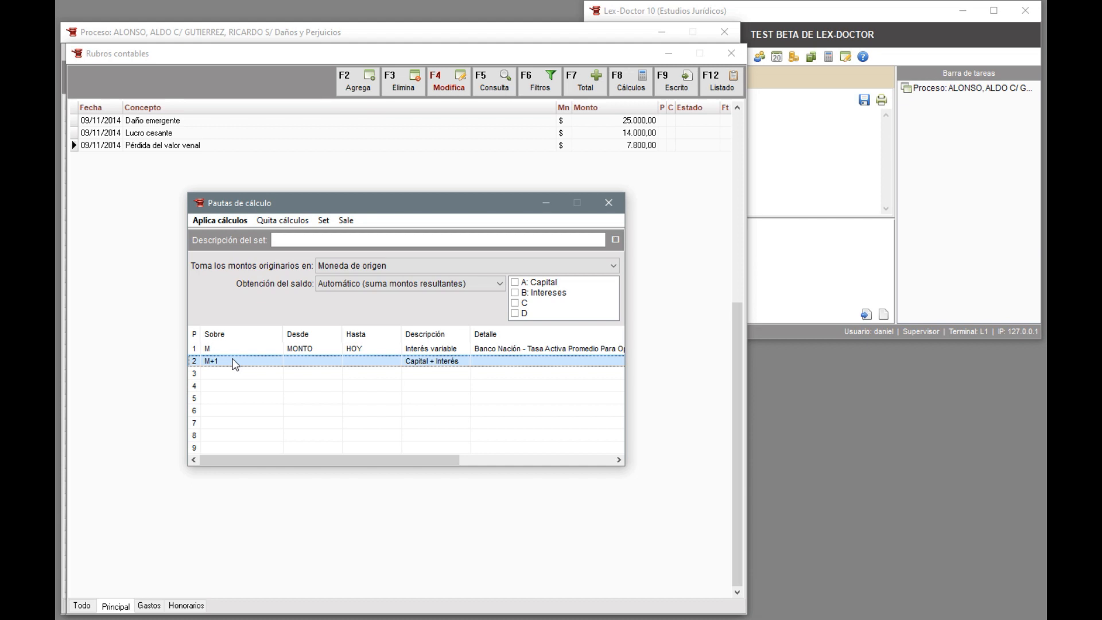
{"action": "left_click", "coordinate": [212, 224]}
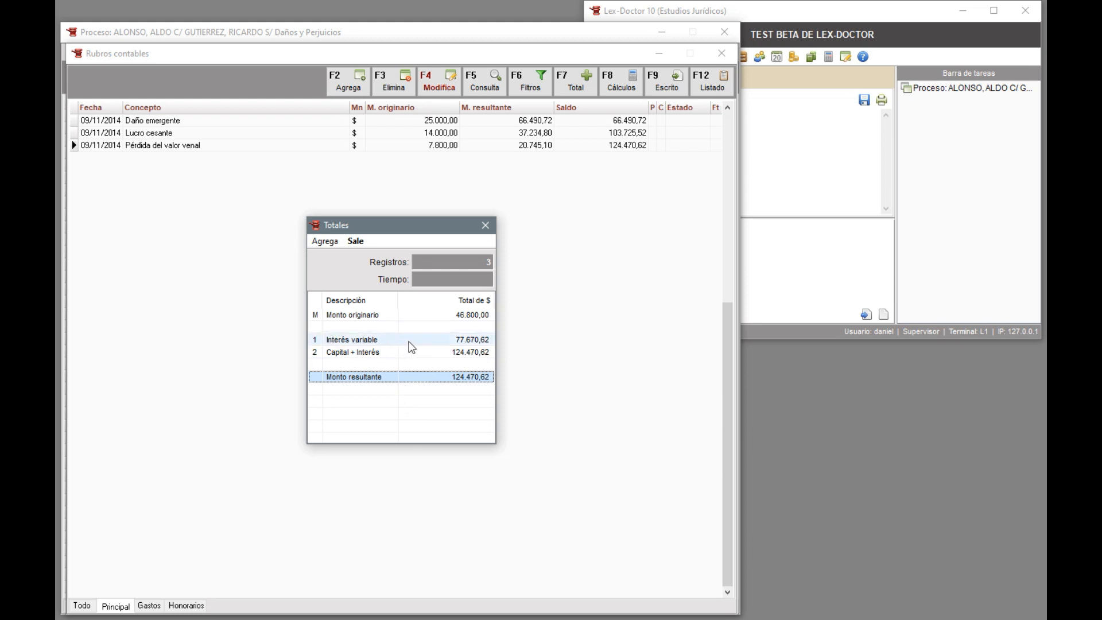
Step: Review the Interés variable and Capital + Interés lines in the totals, and close the totals
{"action": "left_click", "coordinate": [389, 340]}
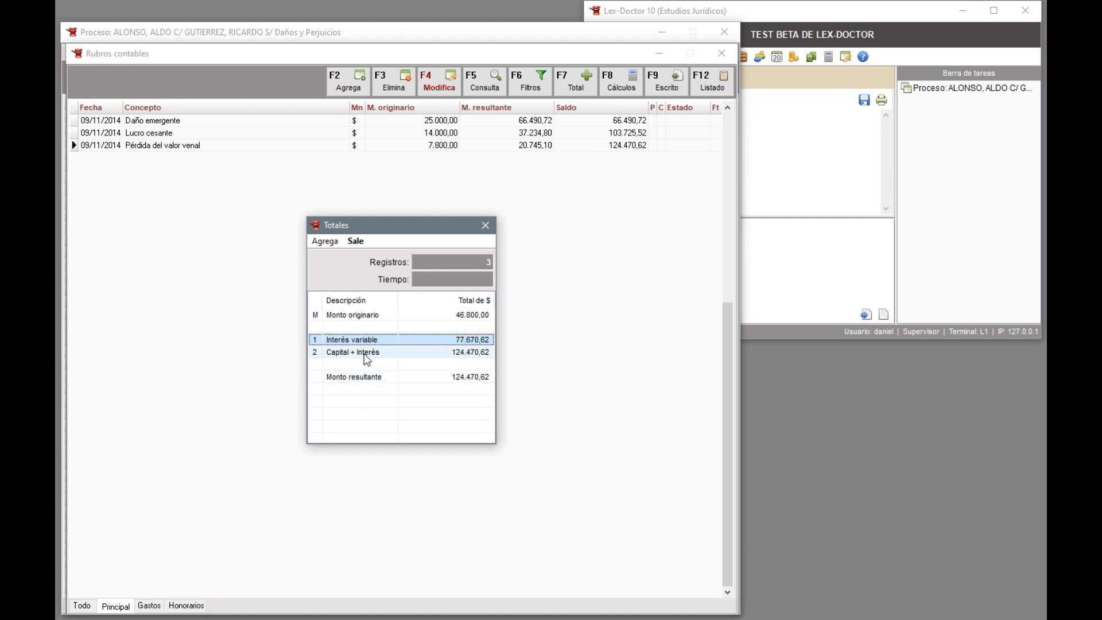
{"action": "left_click", "coordinate": [367, 354]}
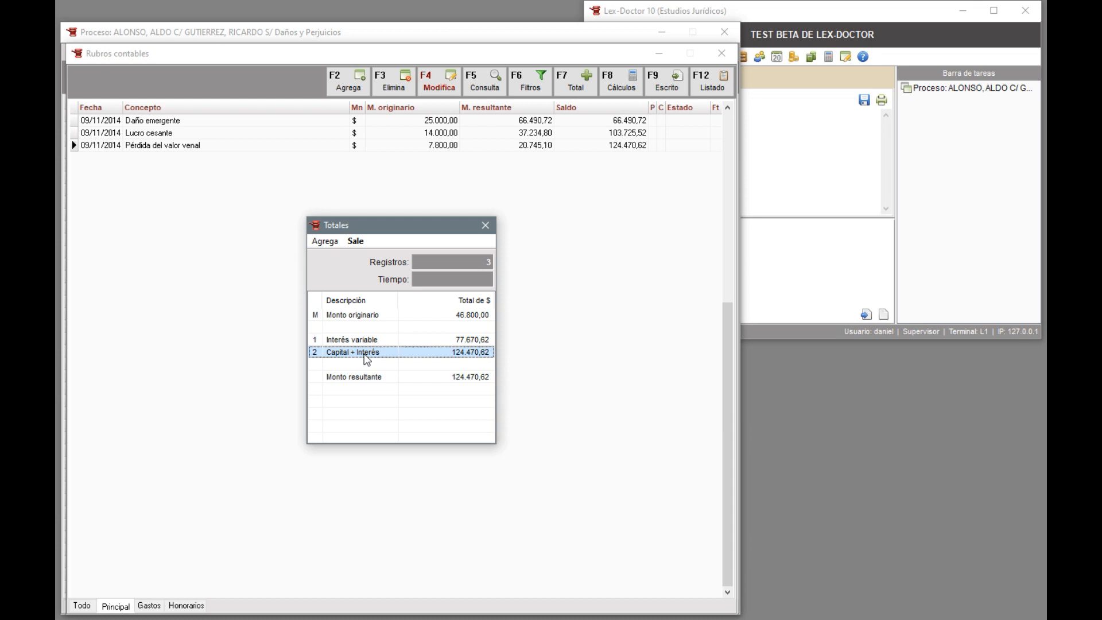
{"action": "left_click", "coordinate": [367, 242]}
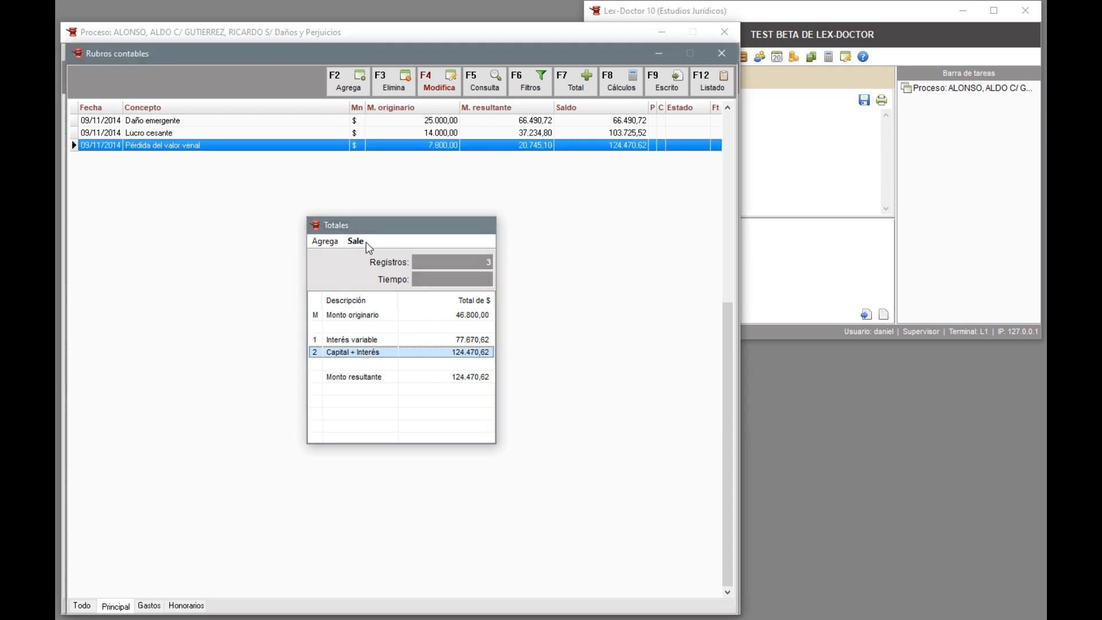
Step: Compare the running balances of Daño emergente, Lucro cesante and Pérdida del valor venal in the Principal items
{"action": "left_click", "coordinate": [620, 122]}
{"action": "left_click", "coordinate": [623, 135]}
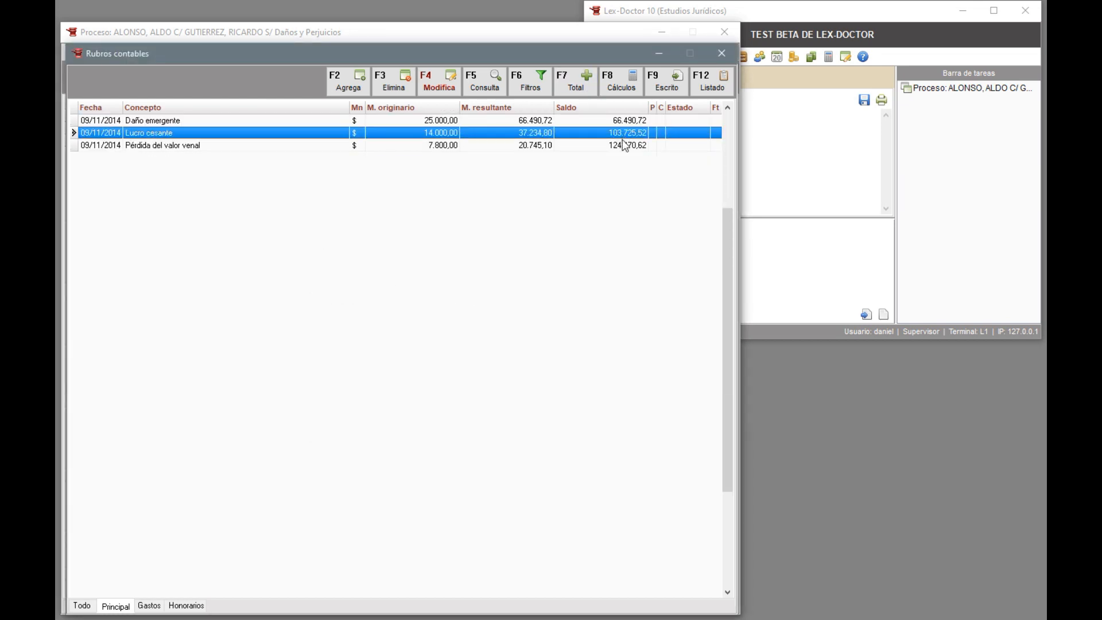
{"action": "left_click", "coordinate": [626, 146]}
{"action": "left_click", "coordinate": [630, 134]}
{"action": "left_click", "coordinate": [629, 122]}
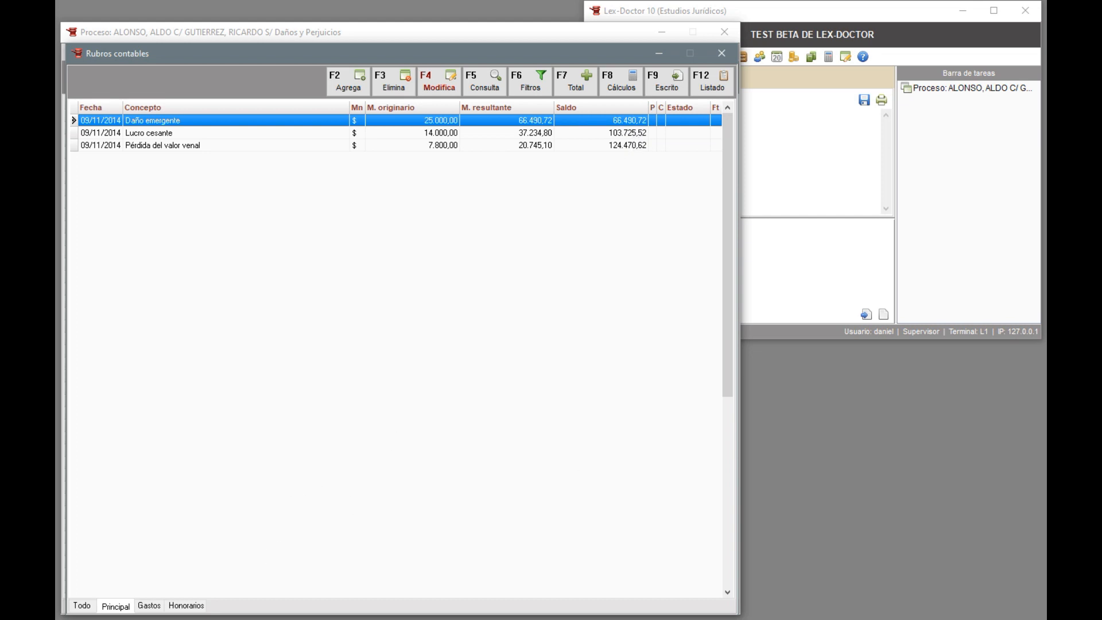
{"action": "scroll", "coordinate": [447, 478], "scroll_direction": "down", "scroll_amount": 2}
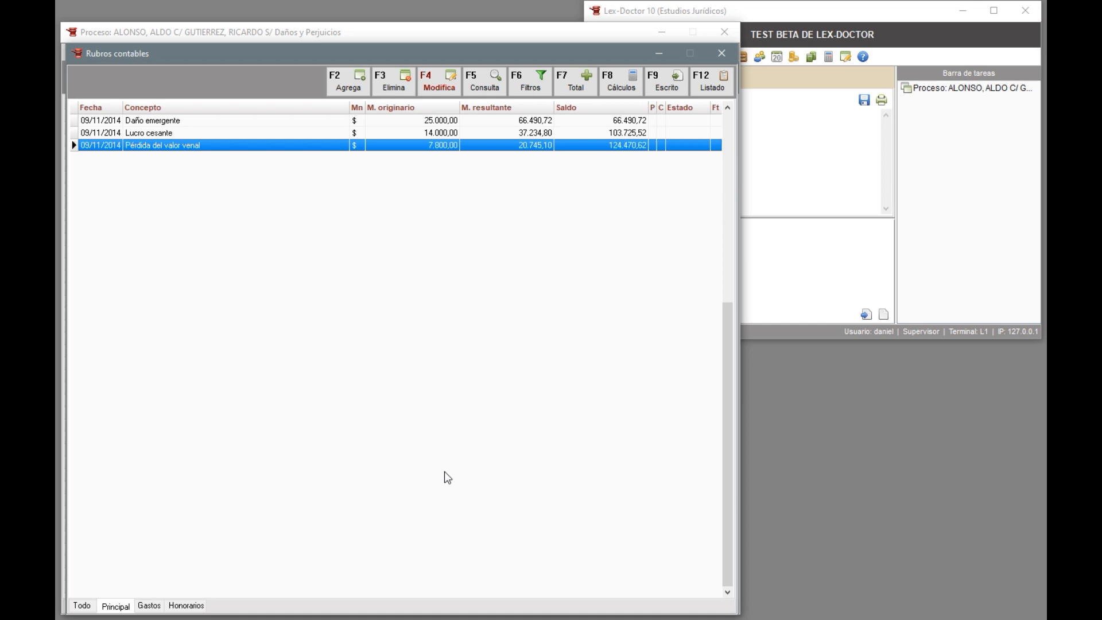
Step: Set calculation rule 1 to capitalize every 30 days, apply the calculations to the Principal items and dismiss the totals
{"action": "left_click", "coordinate": [623, 85]}
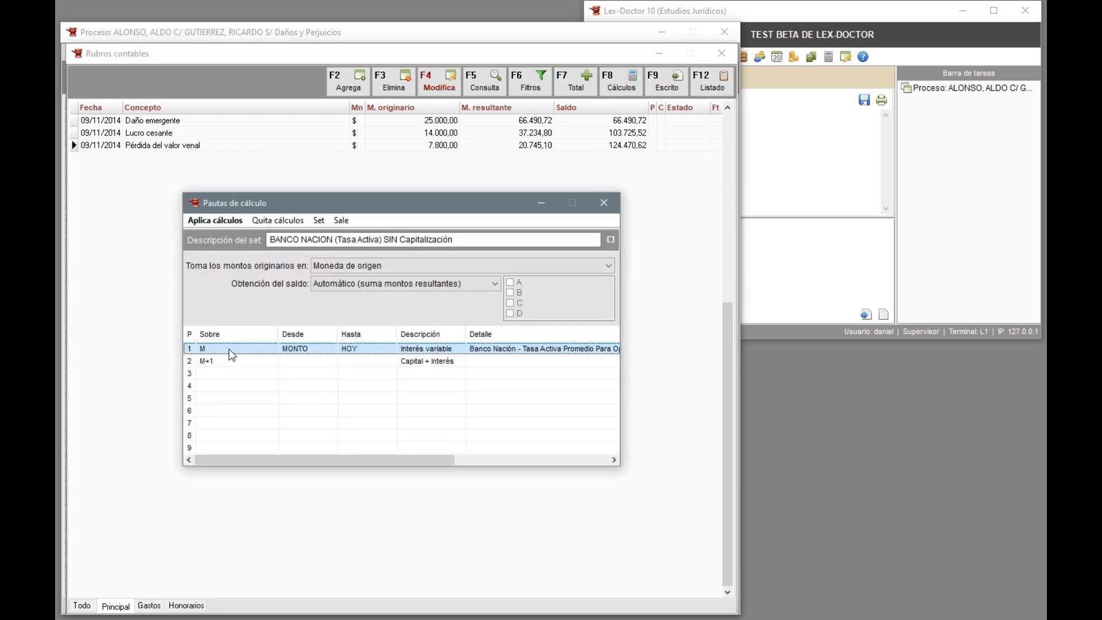
{"action": "double_click", "coordinate": [243, 348]}
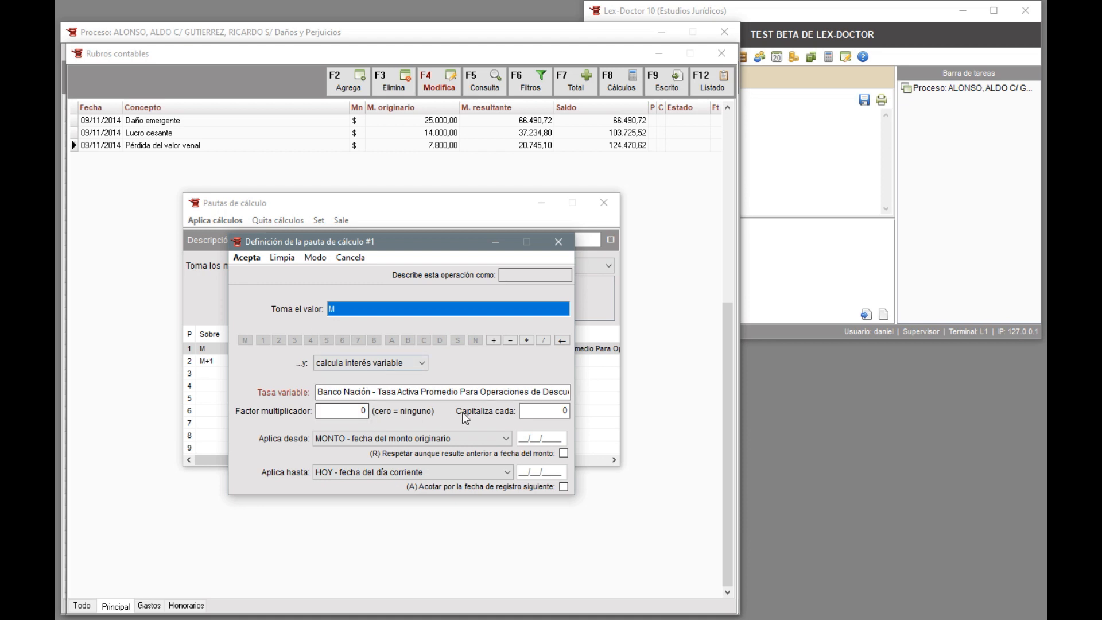
{"action": "left_click", "coordinate": [533, 396]}
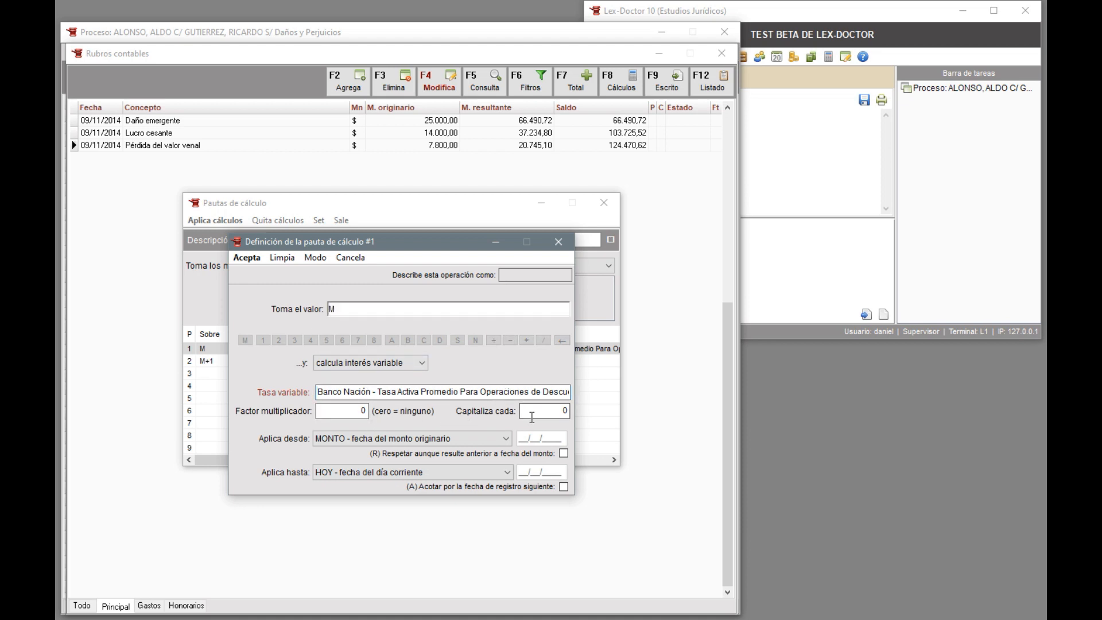
{"action": "left_click", "coordinate": [535, 411]}
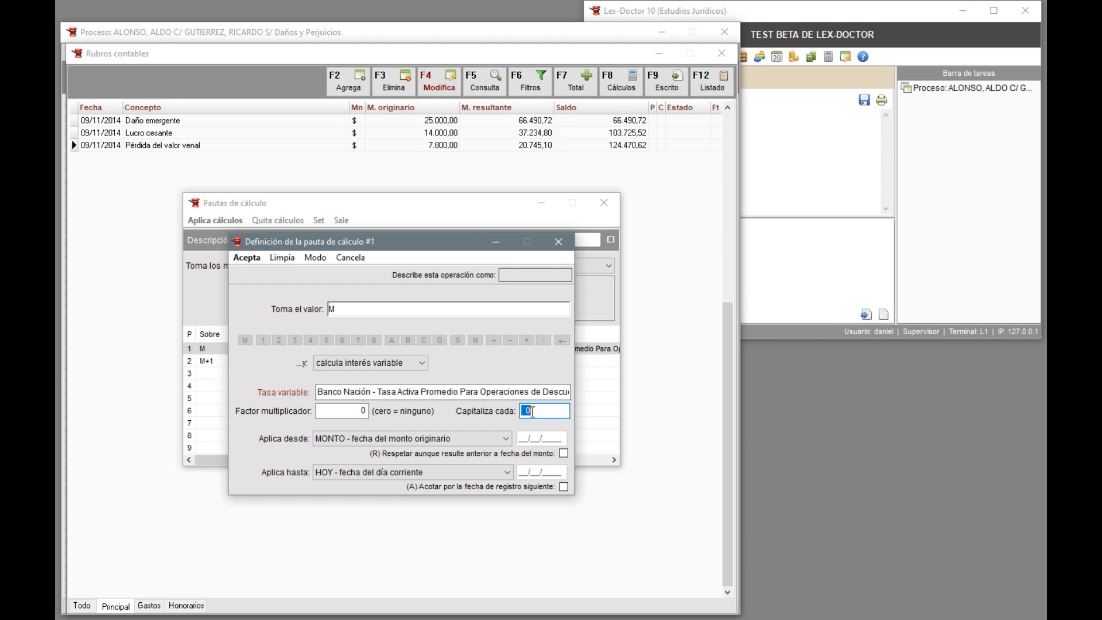
{"action": "type", "text": "30"}
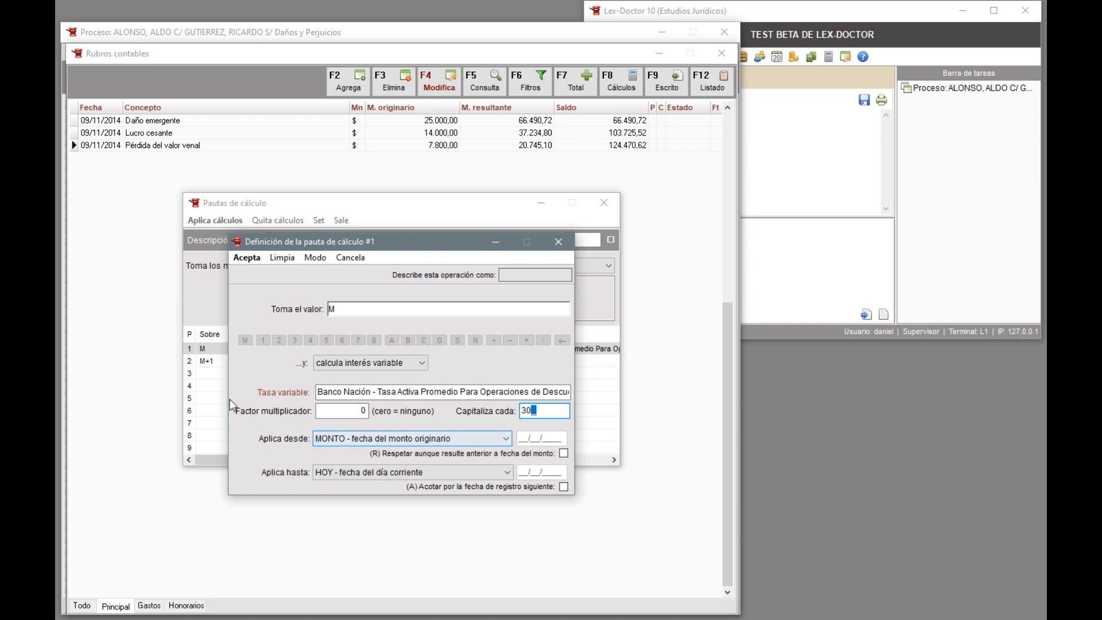
{"action": "left_click", "coordinate": [246, 257]}
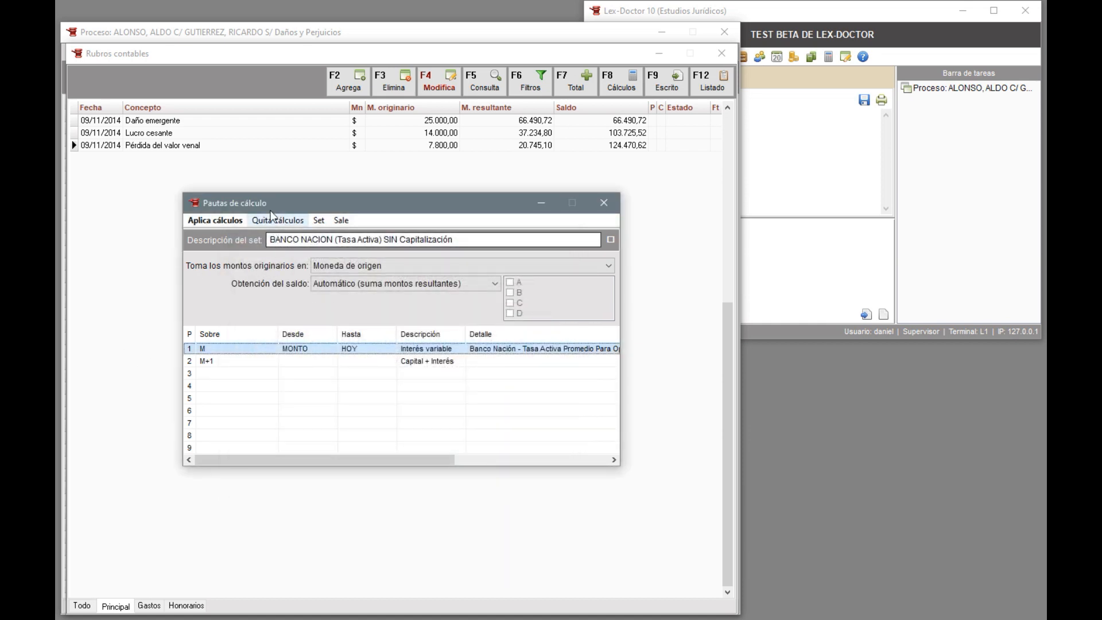
{"action": "left_click", "coordinate": [225, 219]}
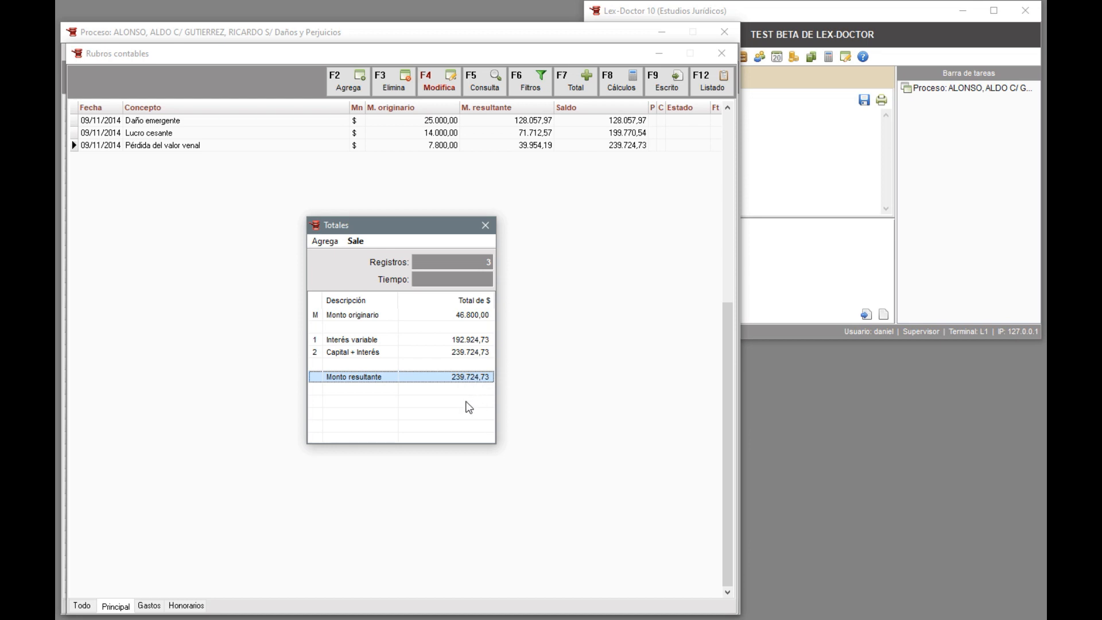
{"action": "key", "text": "Escape"}
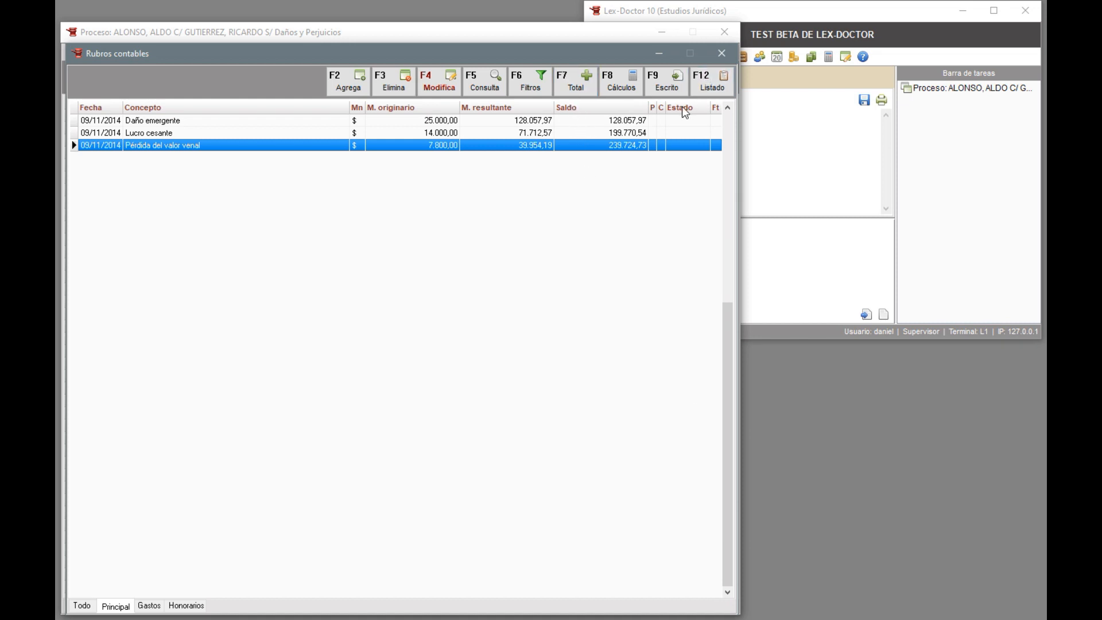
Step: Generate a written document of the Principal items in the mode Explicación completa de los cálculos
{"action": "left_click", "coordinate": [672, 89]}
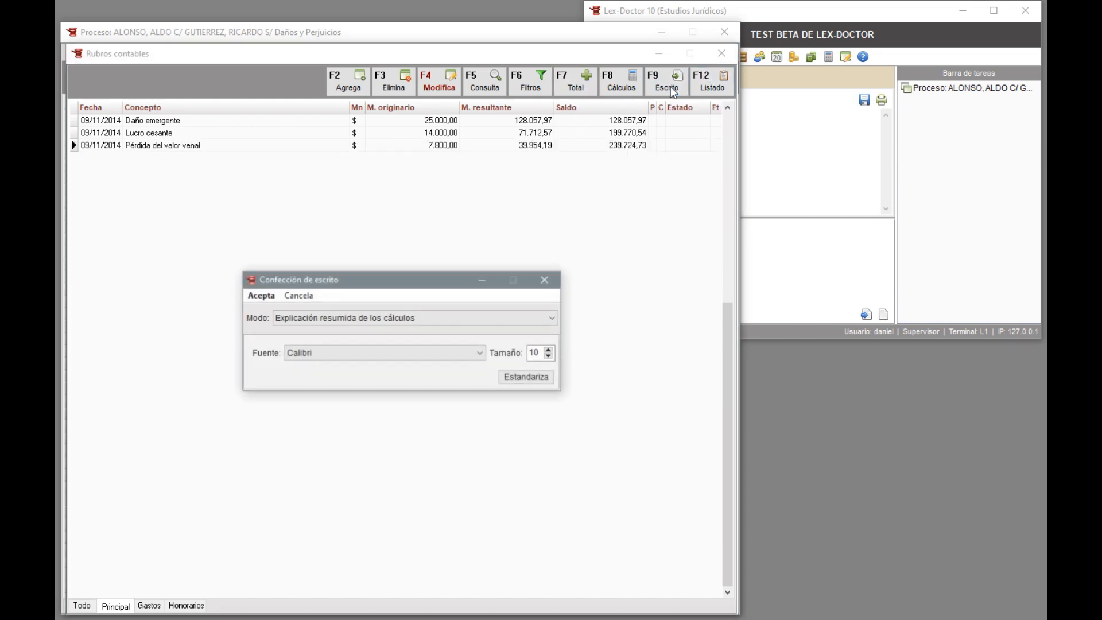
{"action": "left_click", "coordinate": [347, 320]}
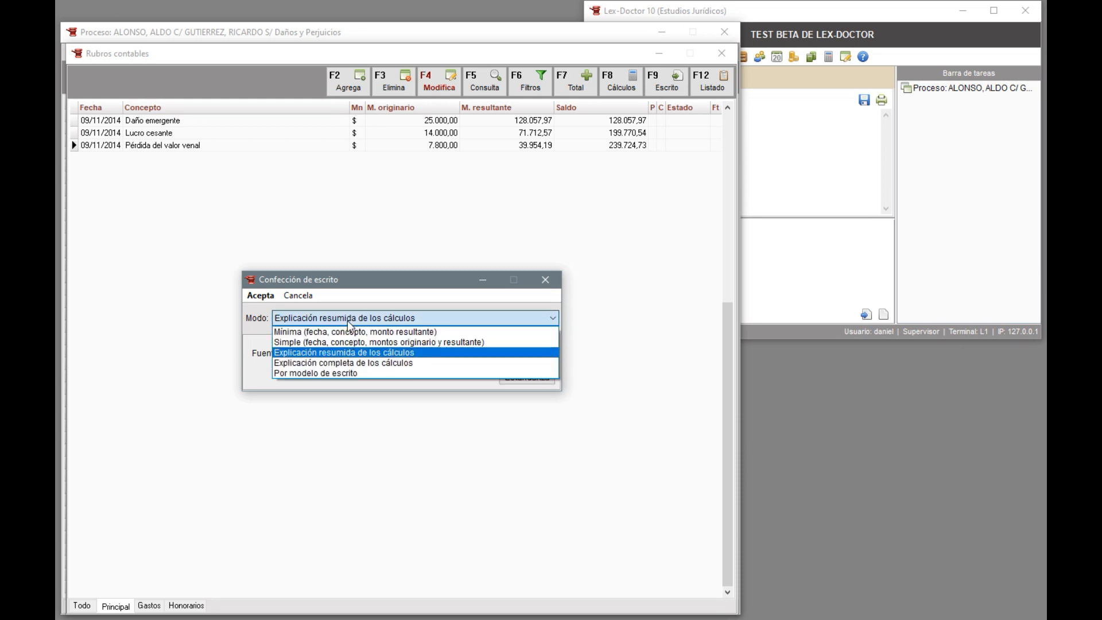
{"action": "left_click", "coordinate": [350, 364]}
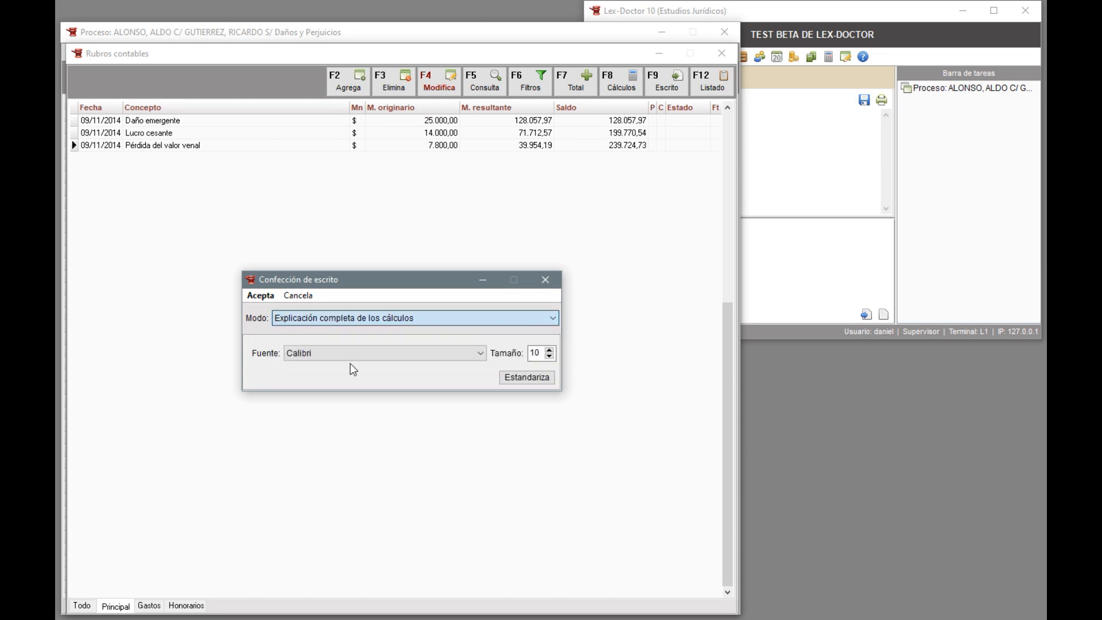
{"action": "left_click", "coordinate": [261, 296]}
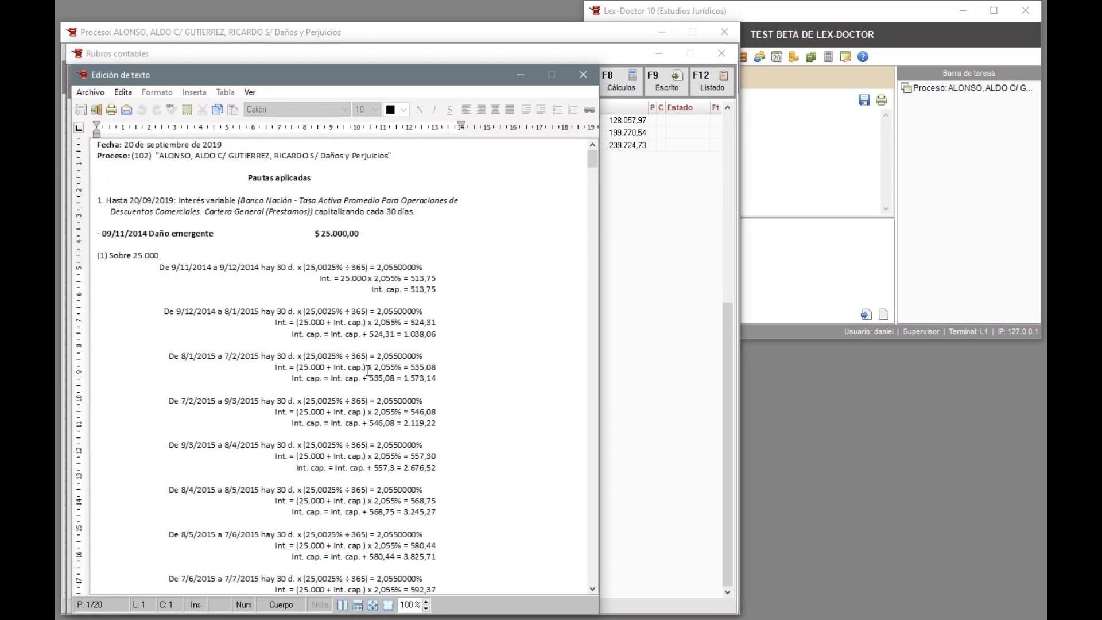
Step: Read through the document's period-by-period interest calculations, from Daño emergente to Pérdida del valor venal
{"action": "left_click", "coordinate": [368, 372]}
{"action": "key", "text": "Page_Down"}
{"action": "key", "text": "Page_Down"}
{"action": "key", "text": "Page_Down"}
{"action": "key", "text": "Page_Down"}
{"action": "key", "text": "Page_Down"}
{"action": "key", "text": "Page_Down"}
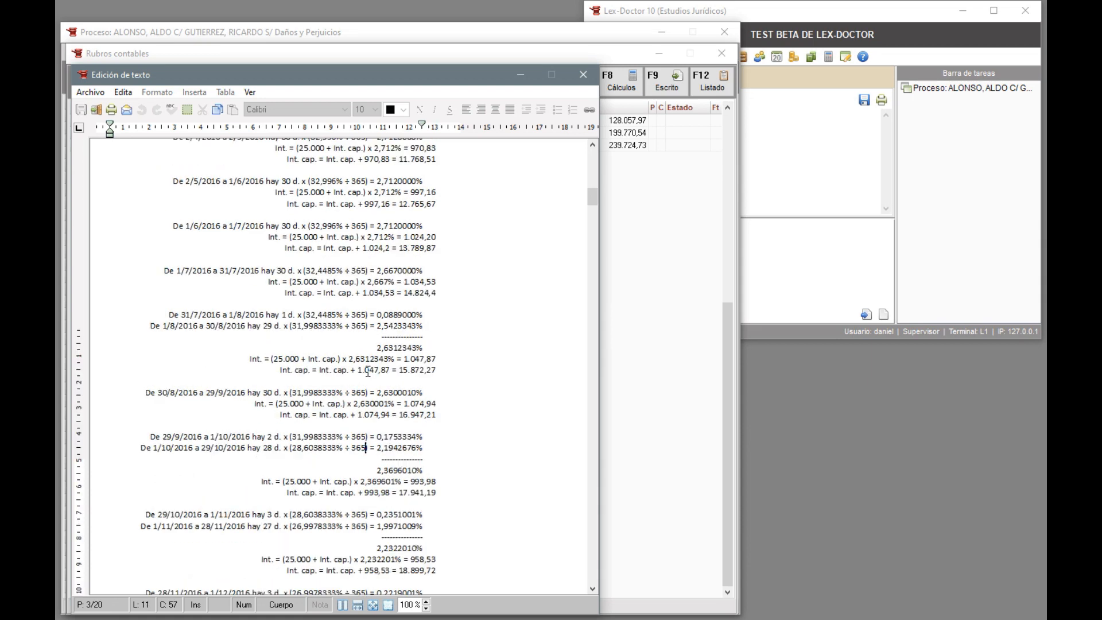
{"action": "key", "text": "Page_Down"}
{"action": "key", "text": "Page_Down"}
{"action": "key", "text": "Page_Down"}
{"action": "key", "text": "Page_Down"}
{"action": "key", "text": "Page_Down"}
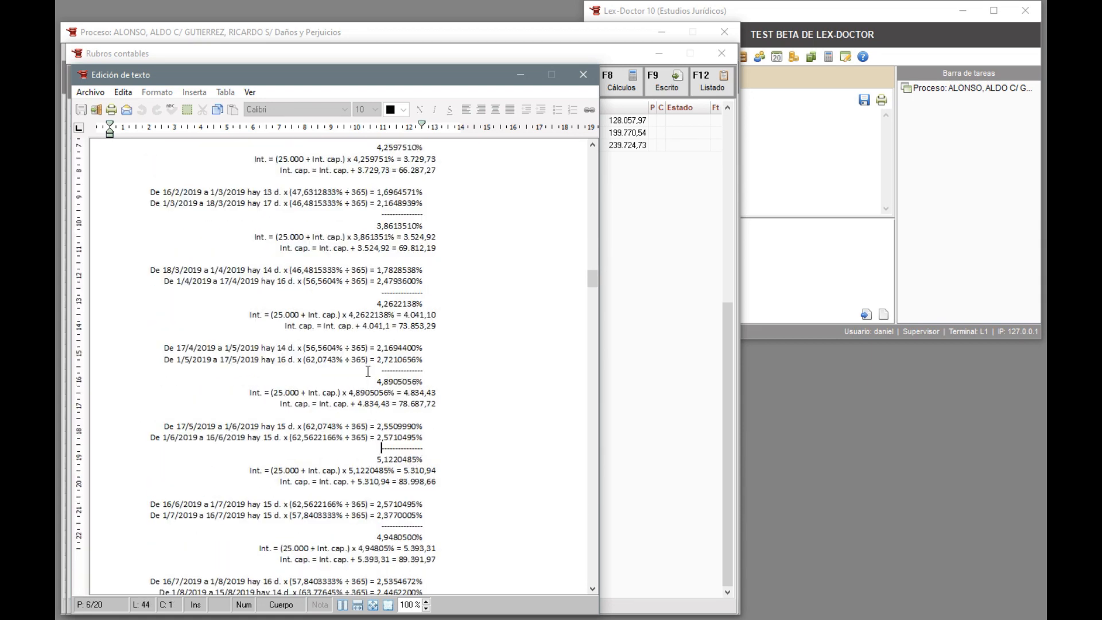
{"action": "key", "text": "Page_Down"}
{"action": "key", "text": "Page_Down"}
{"action": "key", "text": "Page_Down"}
{"action": "key", "text": "Page_Down"}
{"action": "key", "text": "Page_Down"}
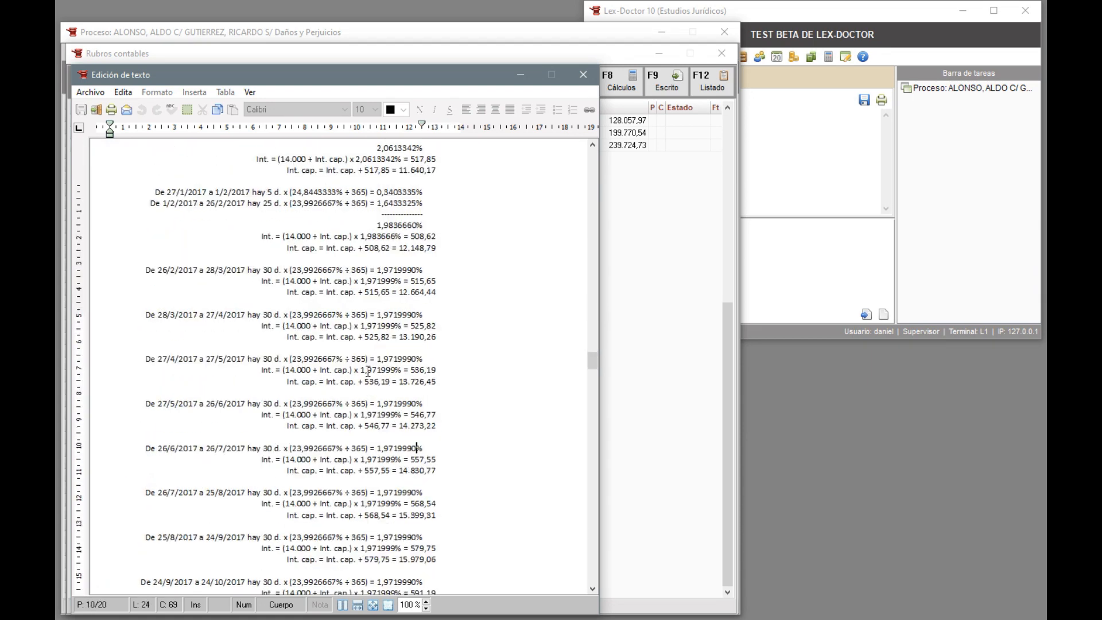
{"action": "key", "text": "Page_Down"}
{"action": "key", "text": "Page_Down"}
{"action": "key", "text": "Page_Down"}
{"action": "key", "text": "Page_Down"}
{"action": "key", "text": "Page_Down"}
{"action": "key", "text": "Page_Down"}
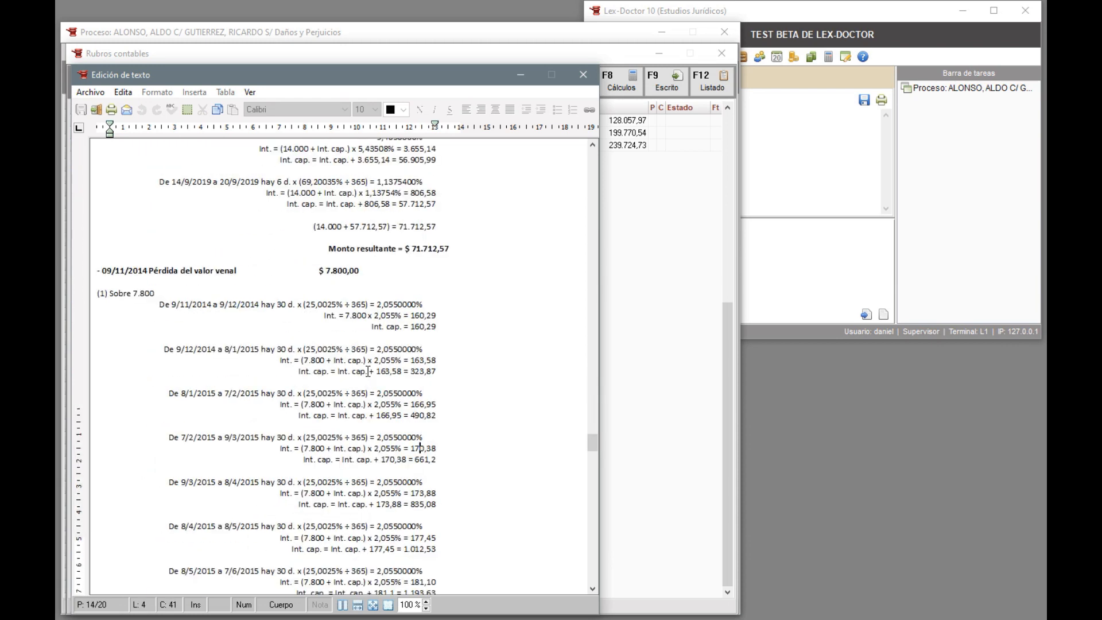
Step: Return to the document's beginning and highlight the 9/12/2014 and 8/1/2015 capitalization periods of Daño emergente to examine them
{"action": "key", "text": "ctrl+Home"}
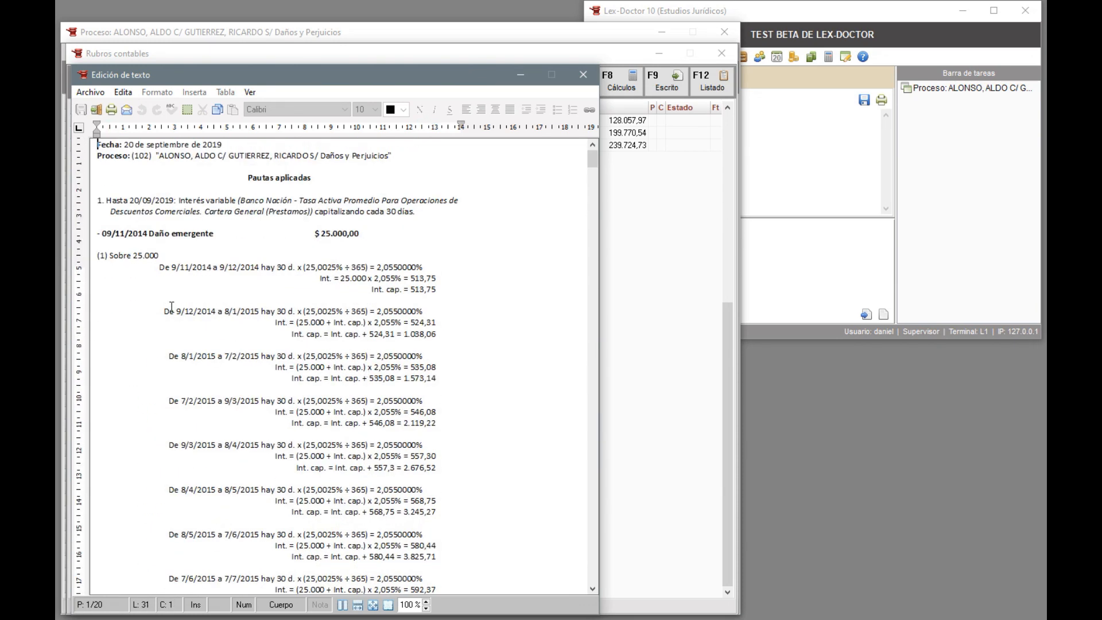
{"action": "left_click_drag", "start_coordinate": [163, 311], "coordinate": [440, 335]}
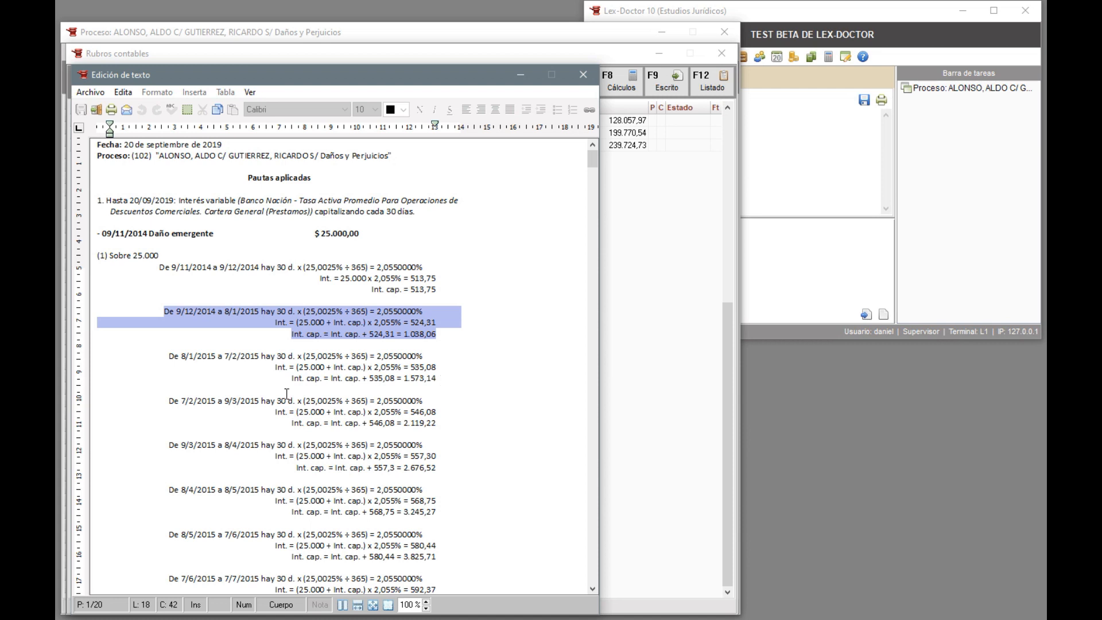
{"action": "left_click_drag", "start_coordinate": [168, 355], "coordinate": [459, 374]}
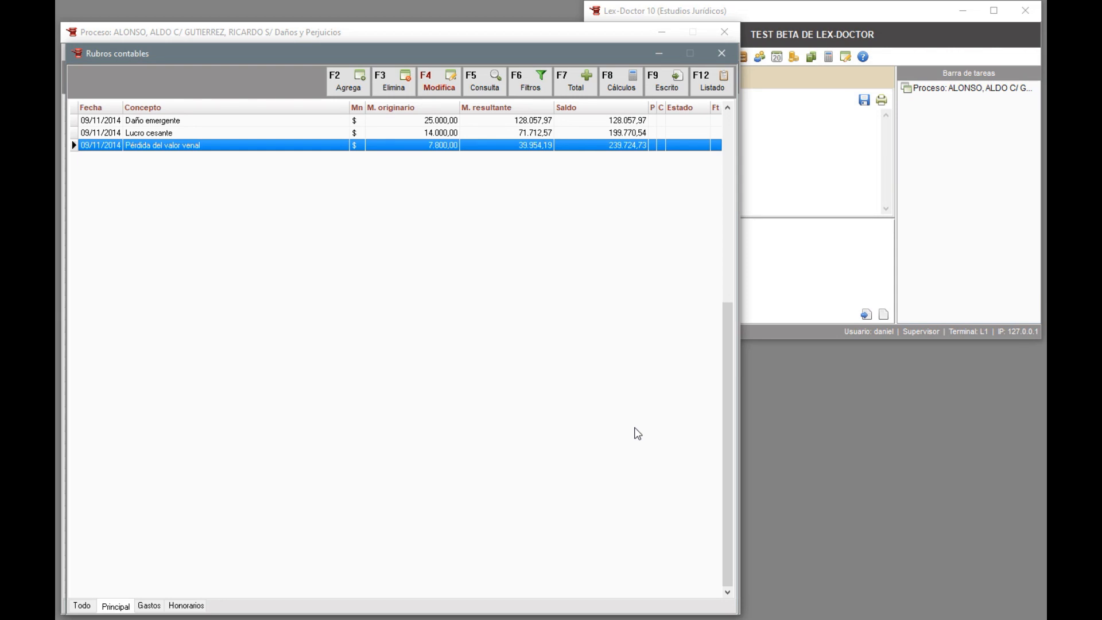
Step: Initialize all options of the calculation set, apply the blank rules to the Principal items and close the totals
{"action": "left_click", "coordinate": [633, 92]}
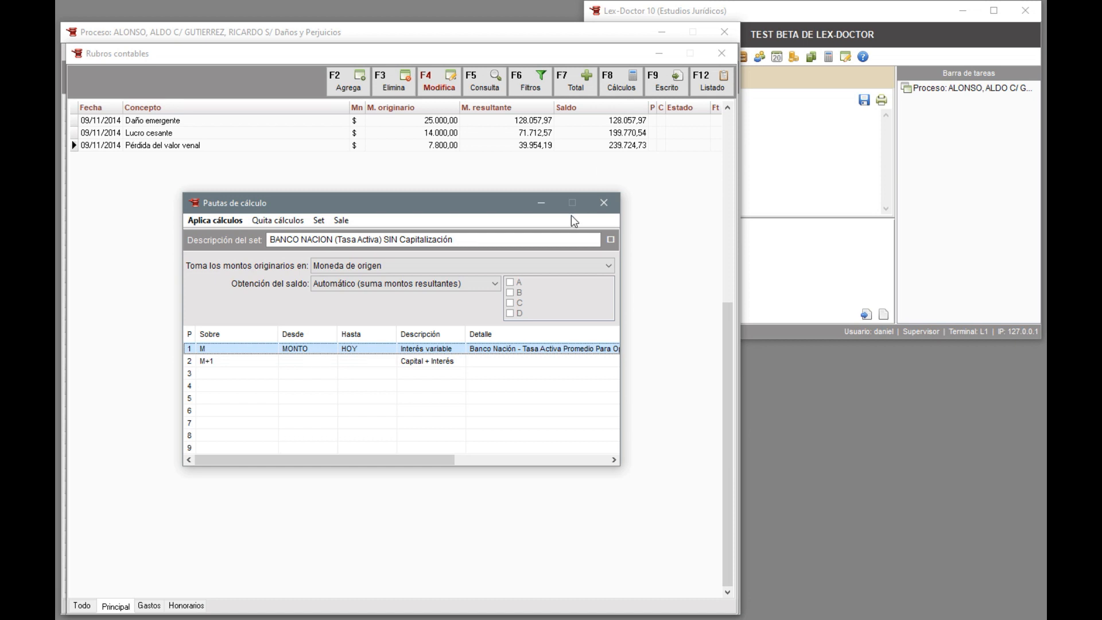
{"action": "left_click", "coordinate": [319, 221]}
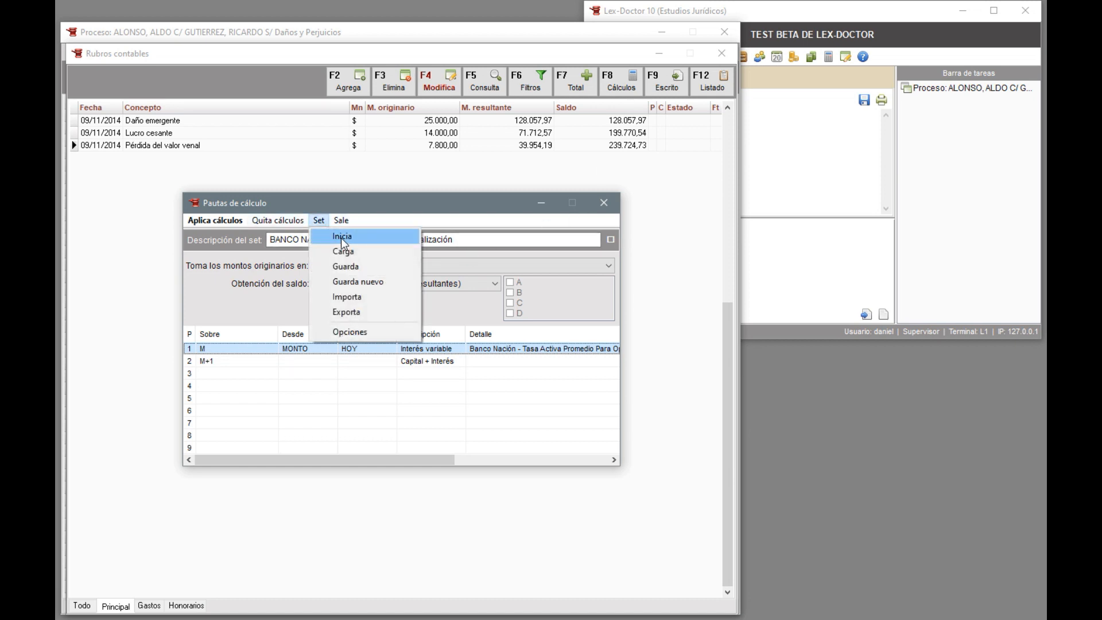
{"action": "left_click", "coordinate": [341, 237]}
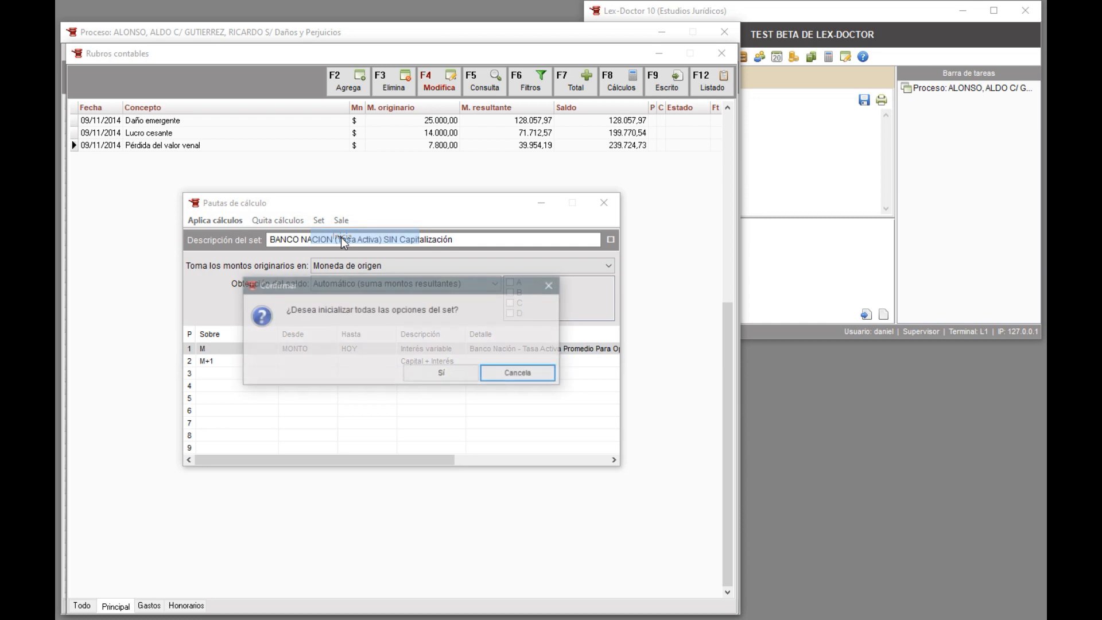
{"action": "left_click", "coordinate": [466, 376]}
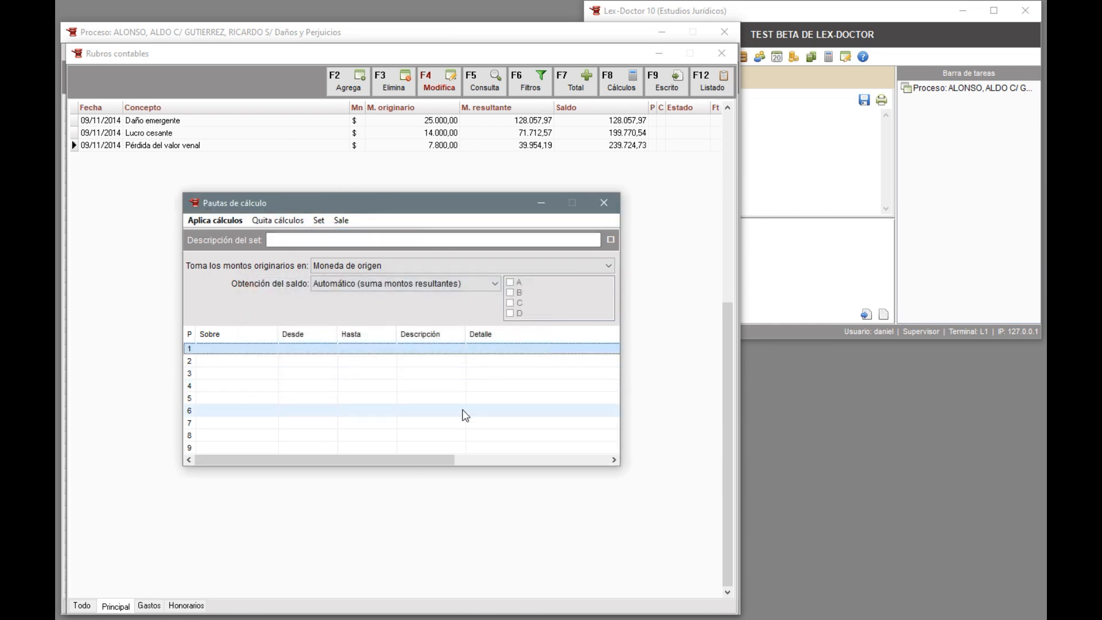
{"action": "left_click", "coordinate": [200, 220]}
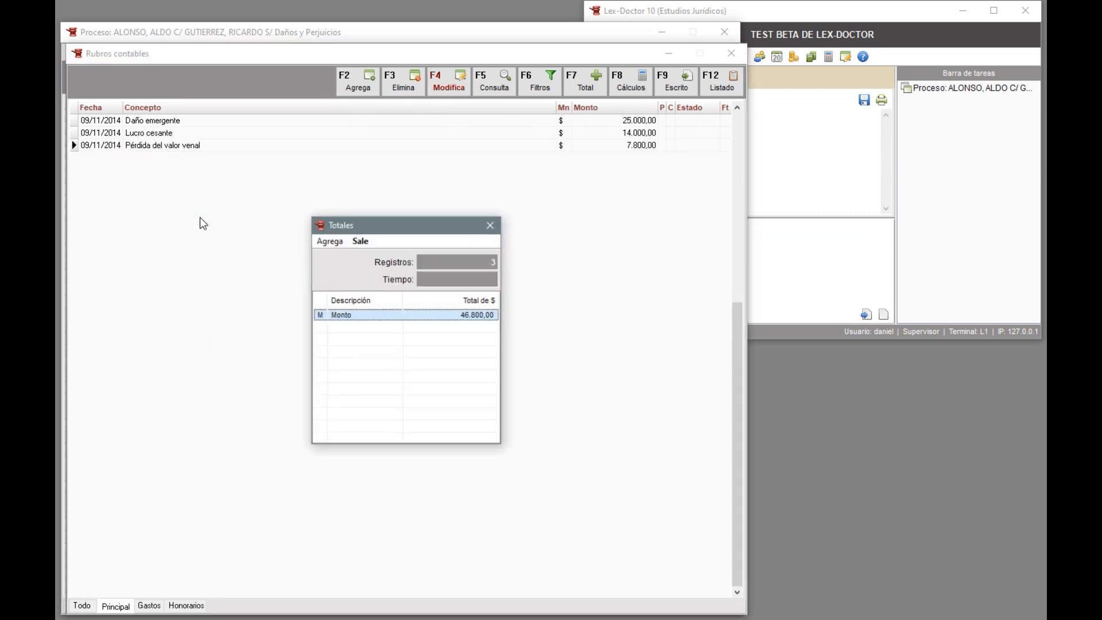
{"action": "left_click", "coordinate": [496, 232]}
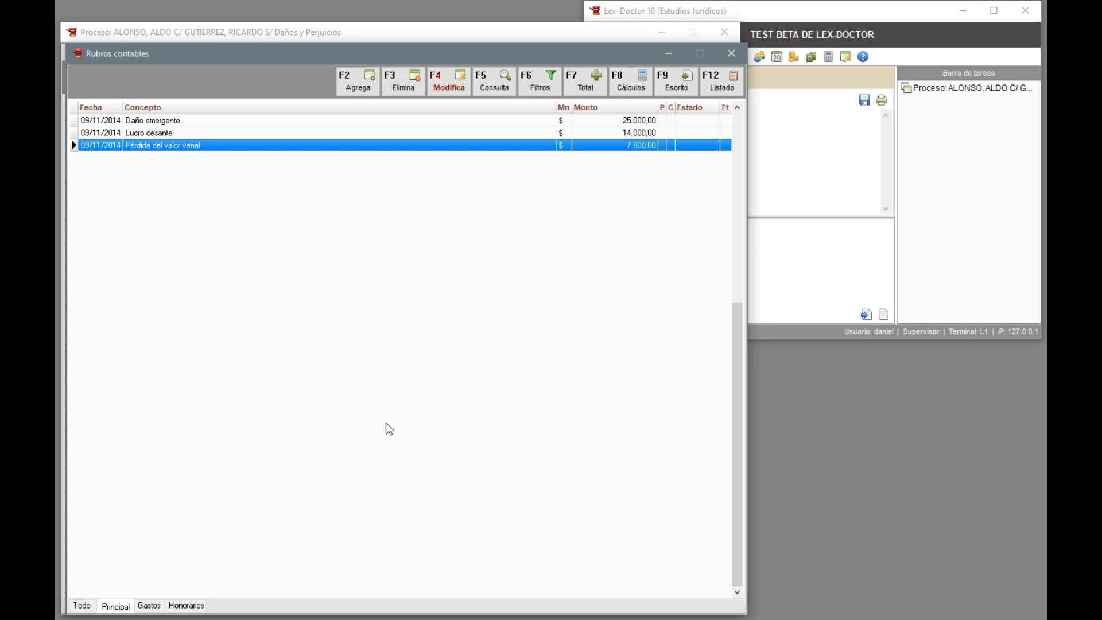
Step: Look through the list of predefined calculation sets for the Principal items and close it without loading any
{"action": "left_click", "coordinate": [635, 90]}
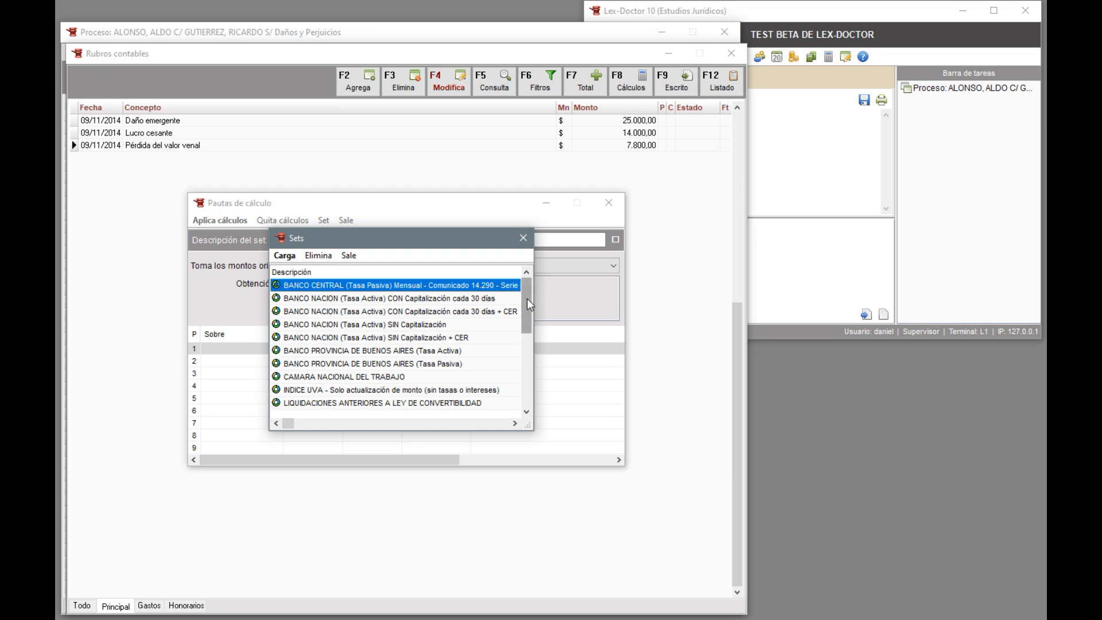
{"action": "left_click_drag", "start_coordinate": [533, 367], "coordinate": [528, 388]}
{"action": "scroll", "coordinate": [458, 389], "scroll_direction": "up", "scroll_amount": 8}
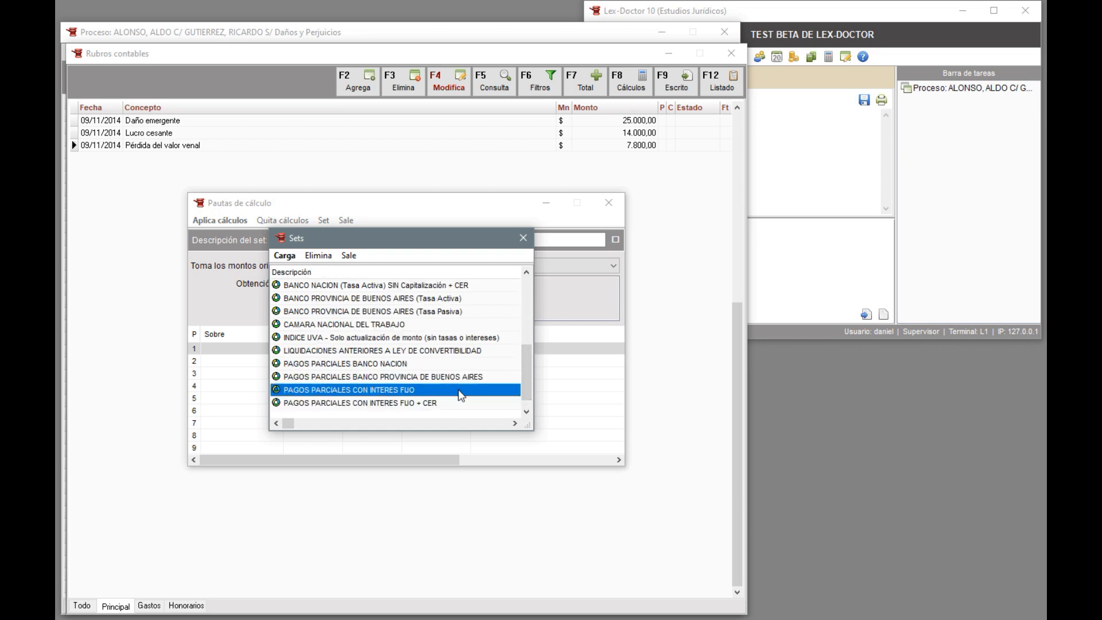
{"action": "scroll", "coordinate": [458, 386], "scroll_direction": "up", "scroll_amount": 5}
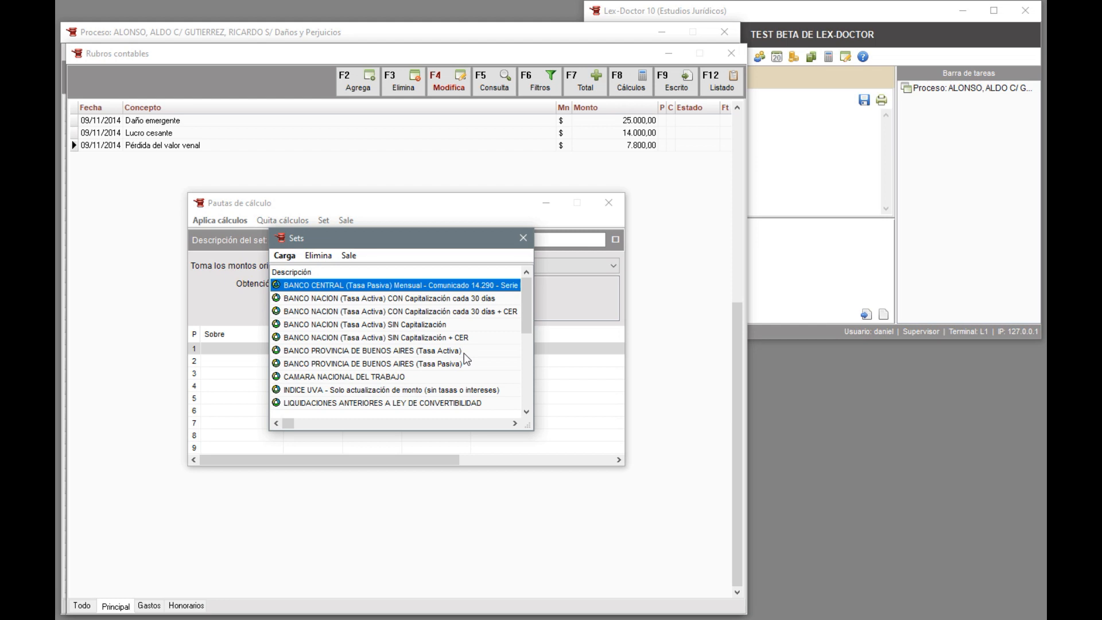
{"action": "left_click", "coordinate": [525, 243]}
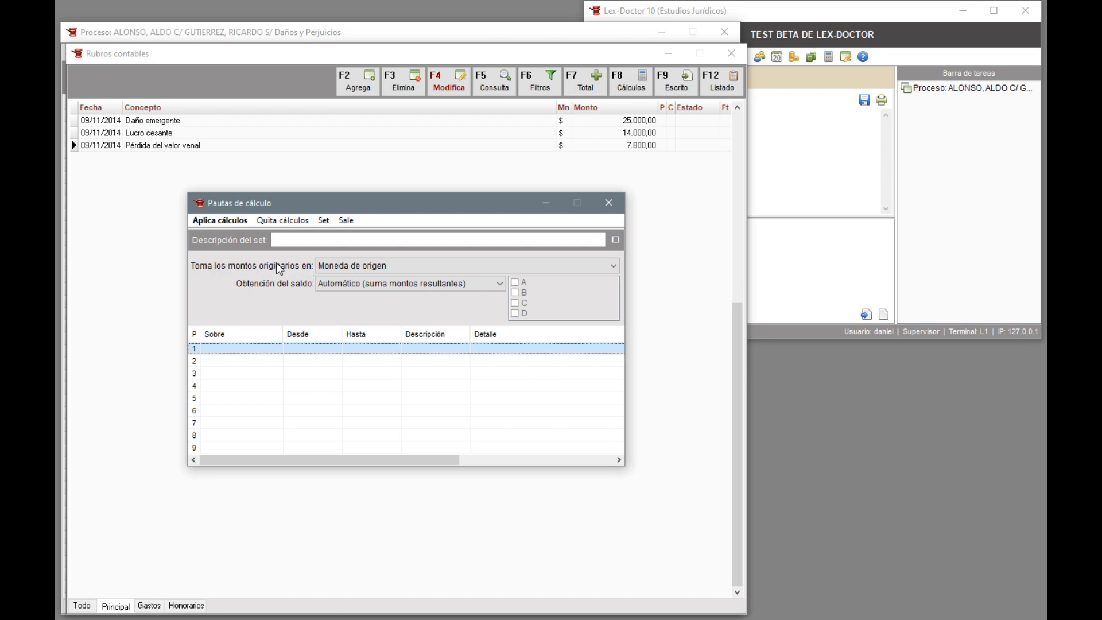
Step: Define rule 1 to take amount M in DÓLARES (comprador) with no further operation, and apply it to the Principal items
{"action": "left_click", "coordinate": [344, 269]}
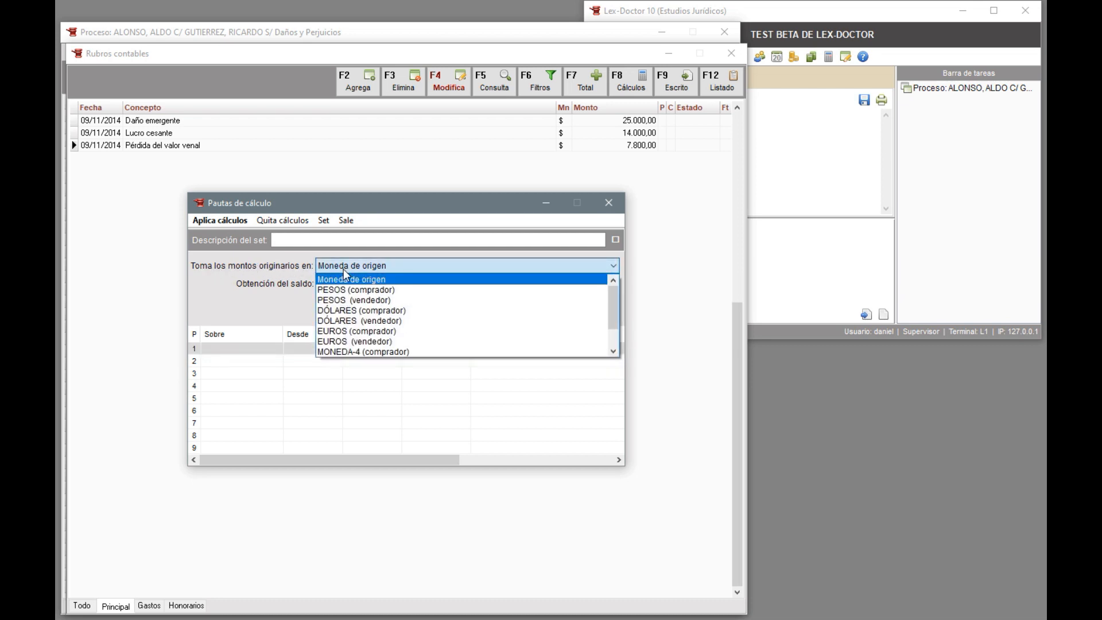
{"action": "left_click", "coordinate": [374, 312]}
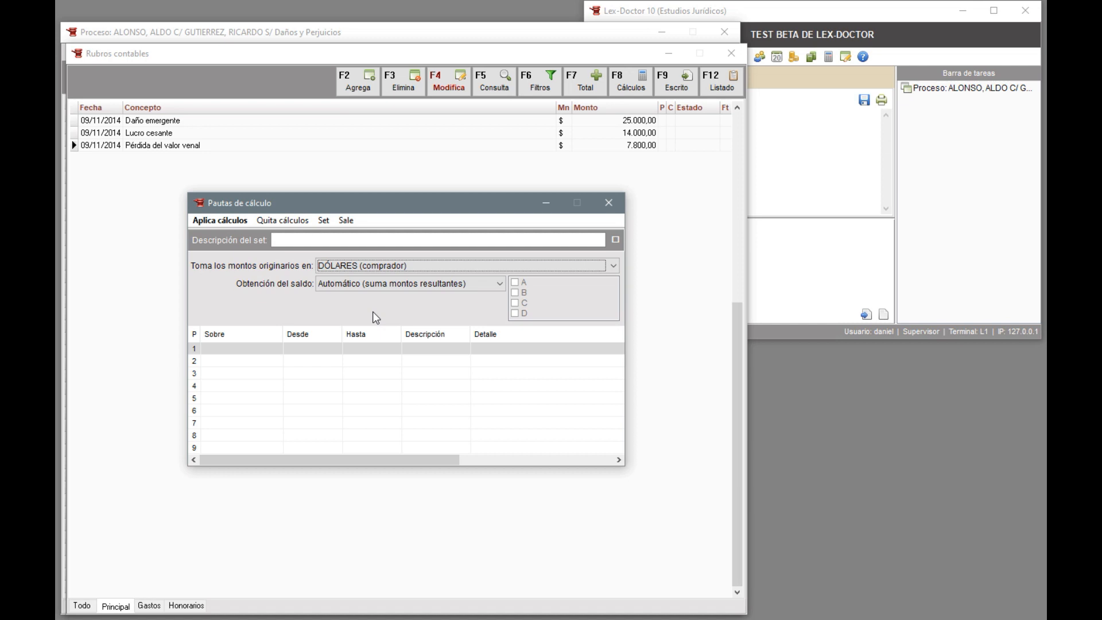
{"action": "left_click", "coordinate": [211, 354]}
{"action": "double_click", "coordinate": [213, 349]}
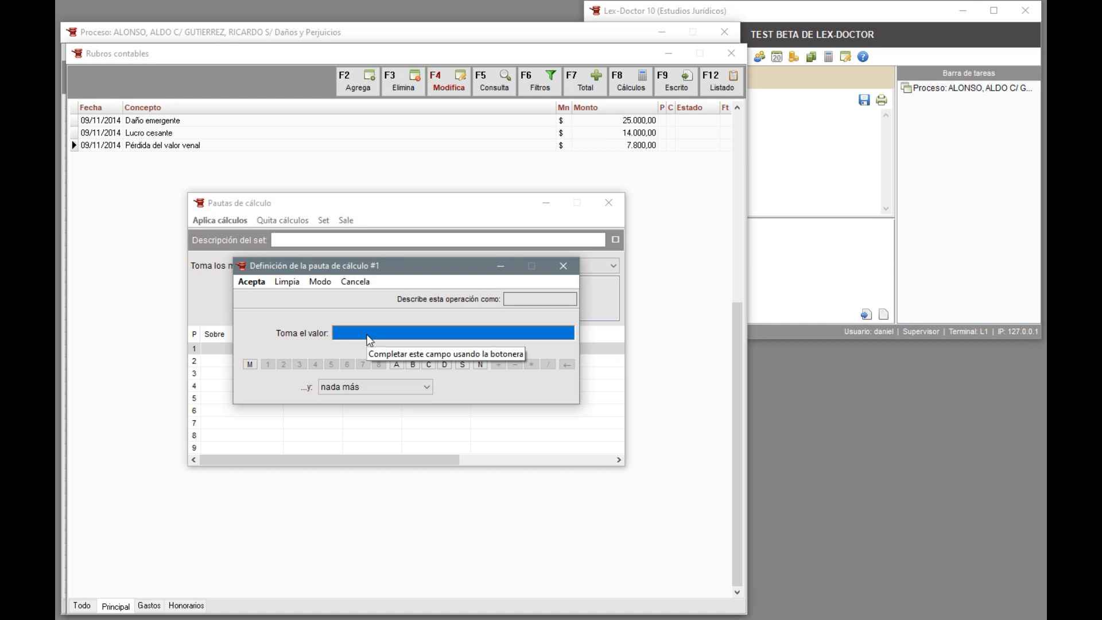
{"action": "left_click", "coordinate": [251, 365]}
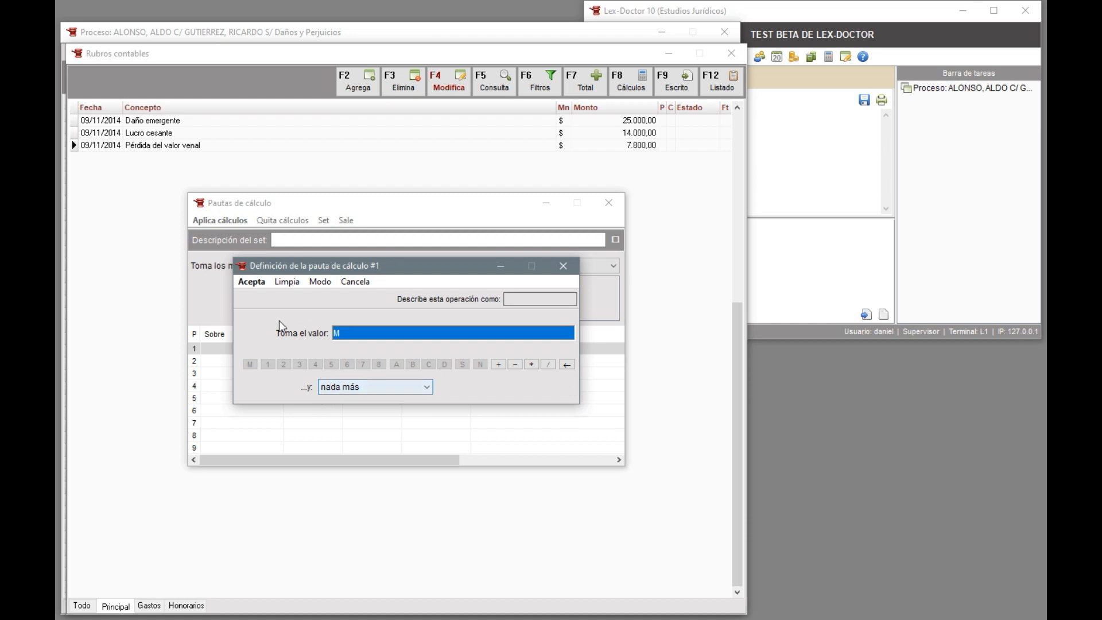
{"action": "left_click", "coordinate": [256, 289]}
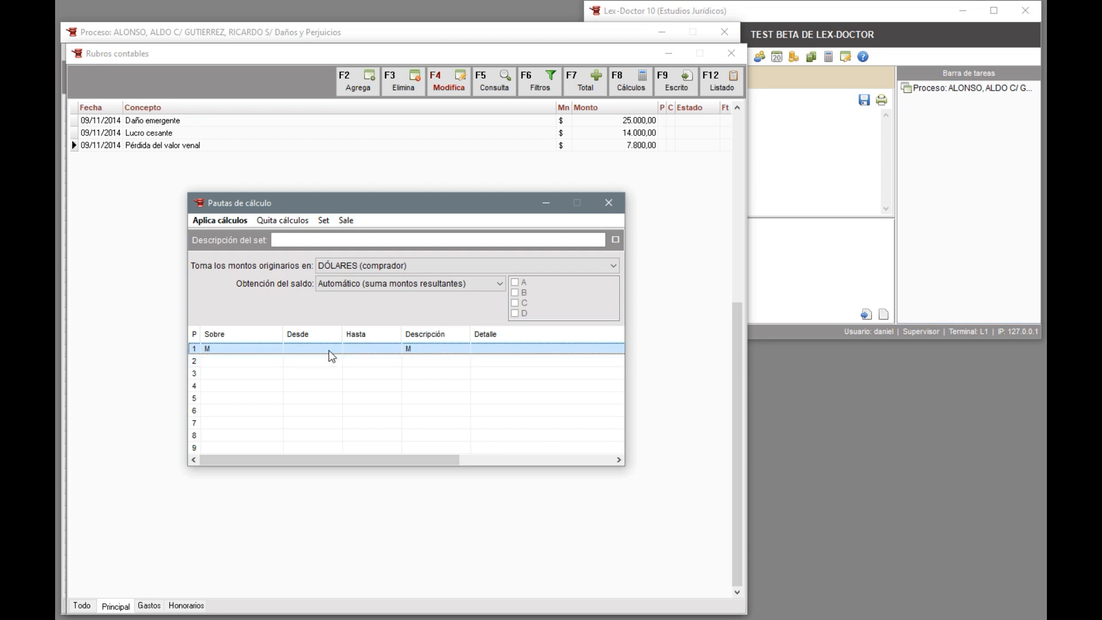
{"action": "left_click", "coordinate": [230, 221]}
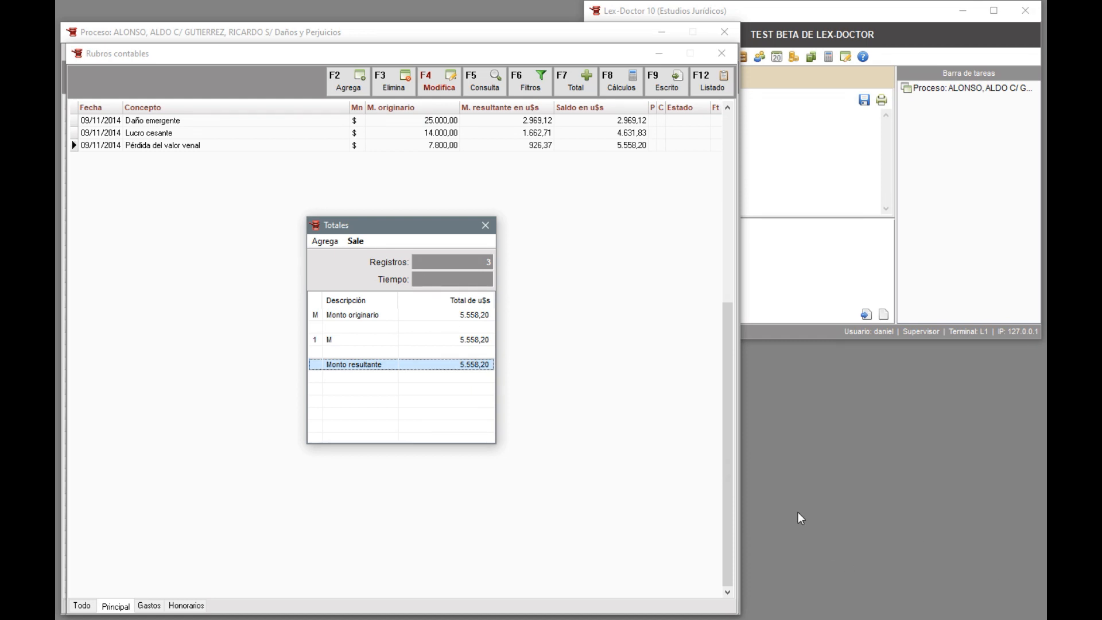
{"action": "left_click", "coordinate": [487, 225]}
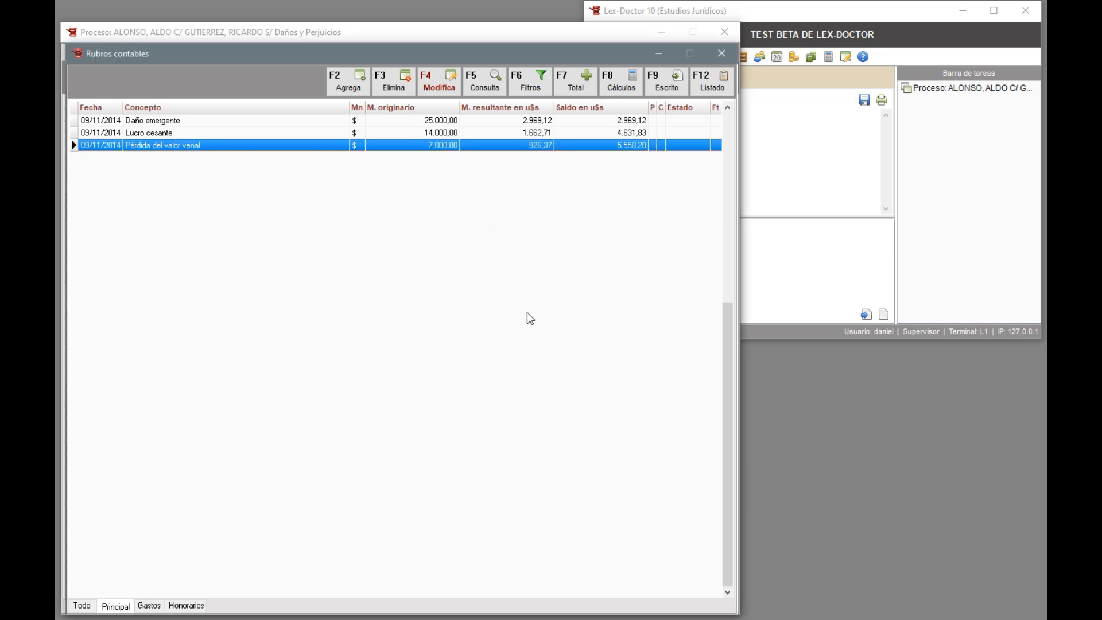
Step: Change rule 1 to calculate fixed interest on M at 1,5 % annually and apply it to the Principal items
{"action": "left_click", "coordinate": [631, 91]}
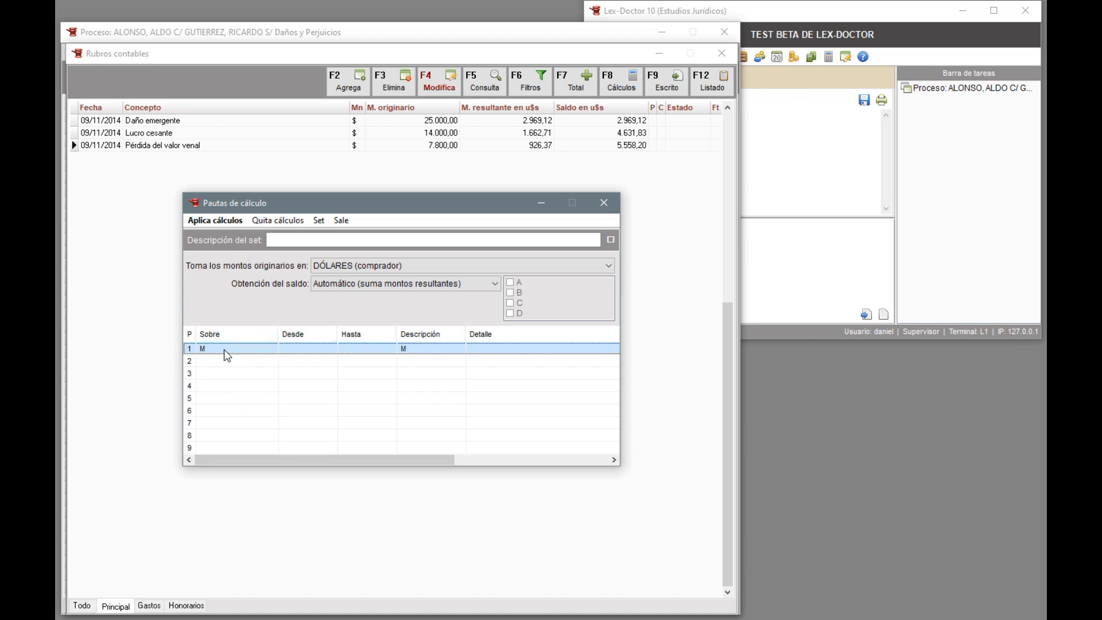
{"action": "double_click", "coordinate": [275, 350]}
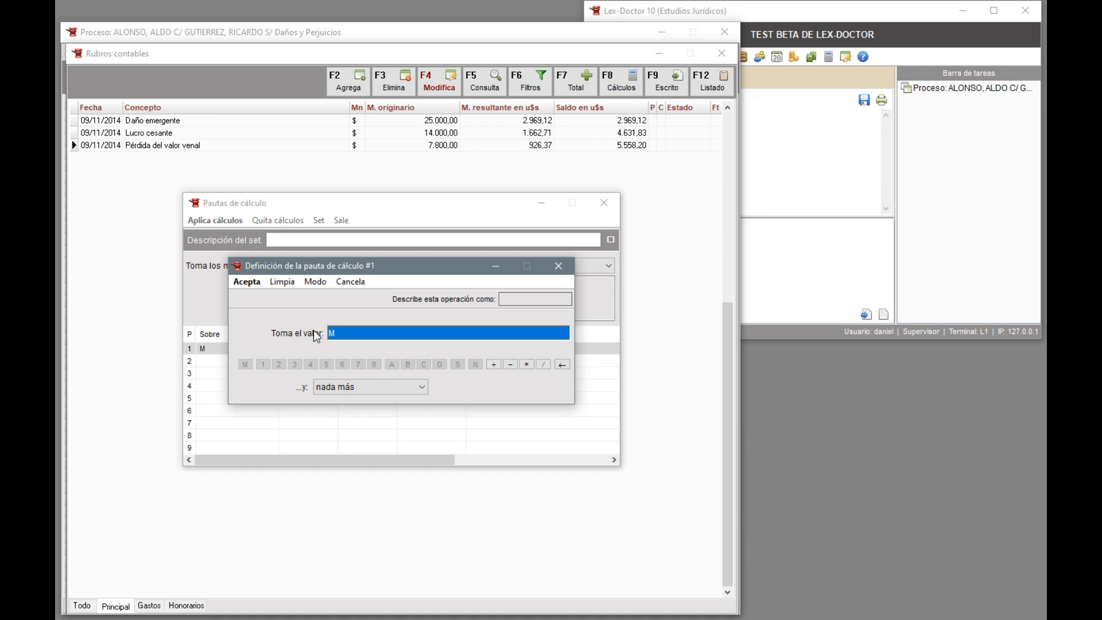
{"action": "left_click", "coordinate": [325, 391]}
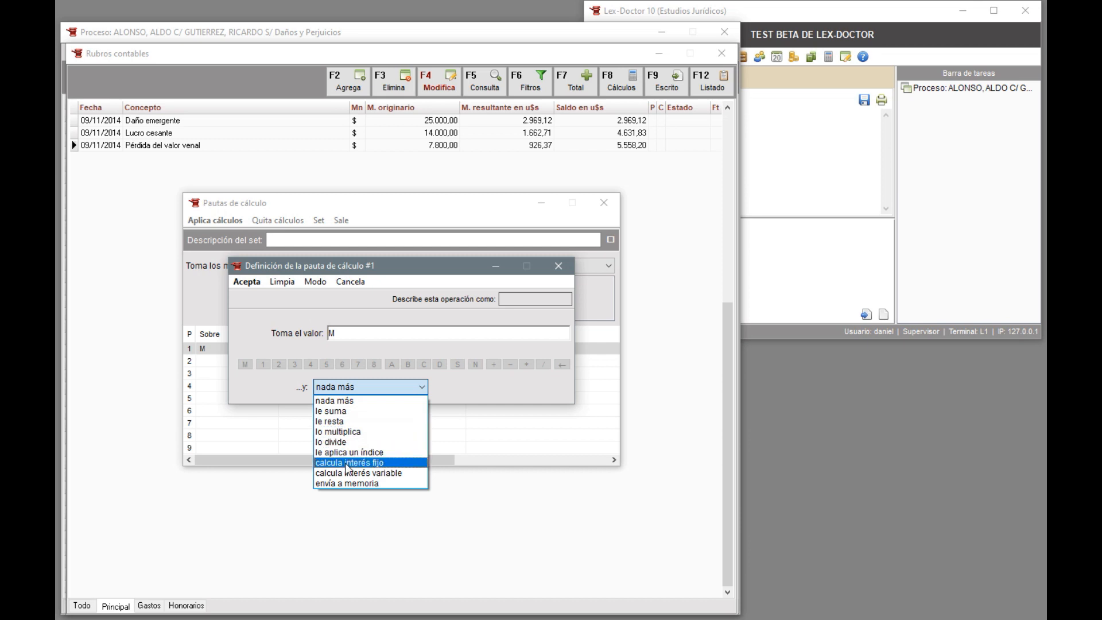
{"action": "left_click", "coordinate": [345, 464]}
{"action": "left_click", "coordinate": [328, 395]}
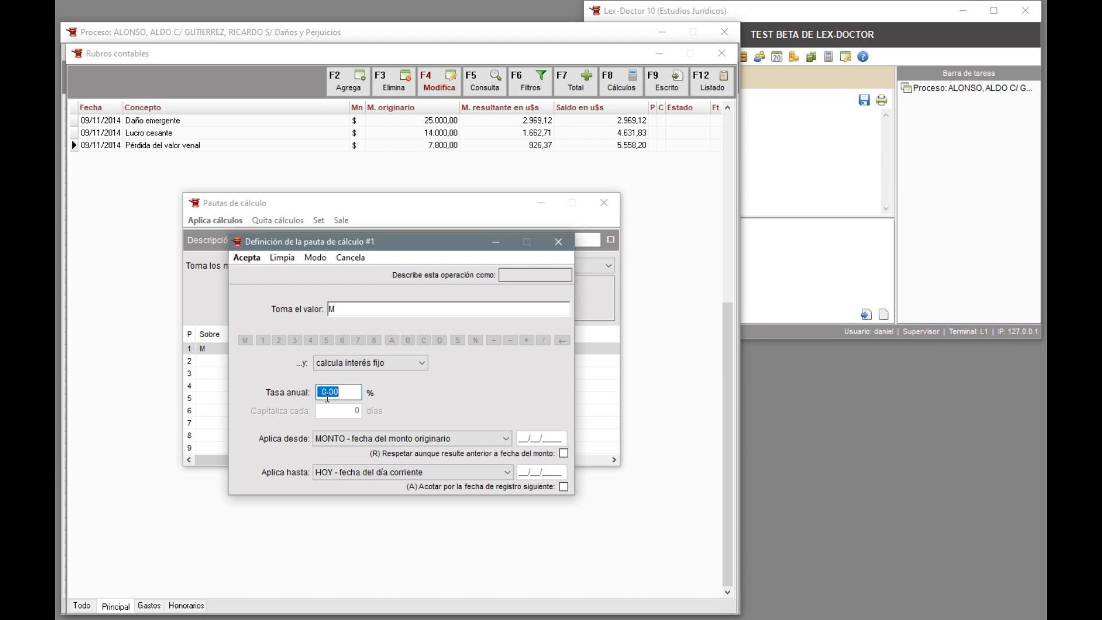
{"action": "type", "text": "1,5"}
{"action": "key", "text": "Tab"}
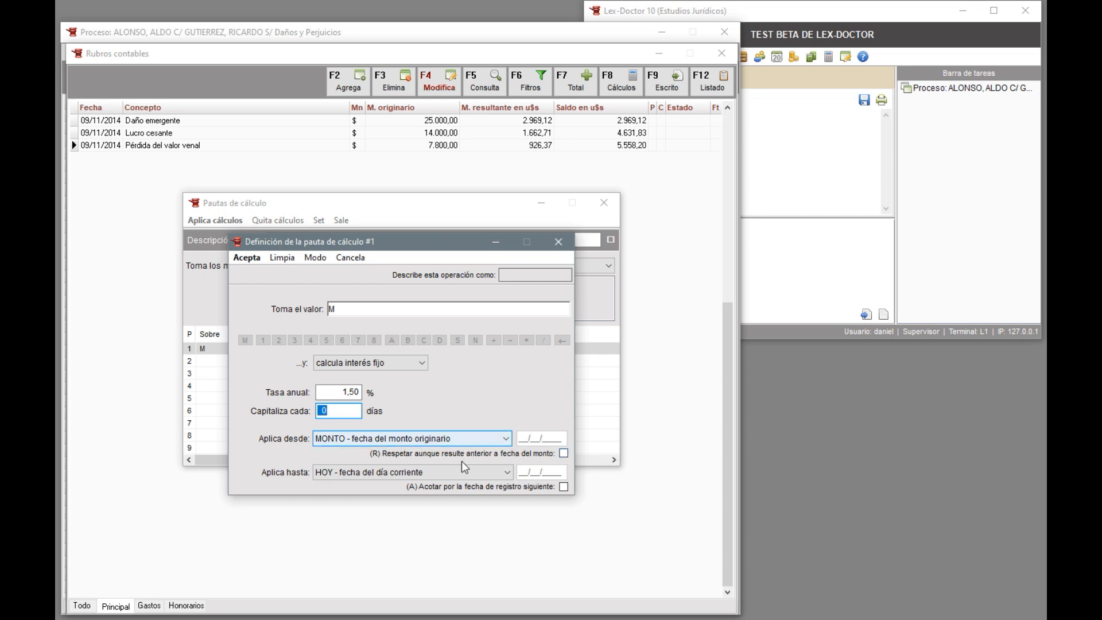
{"action": "left_click", "coordinate": [250, 260]}
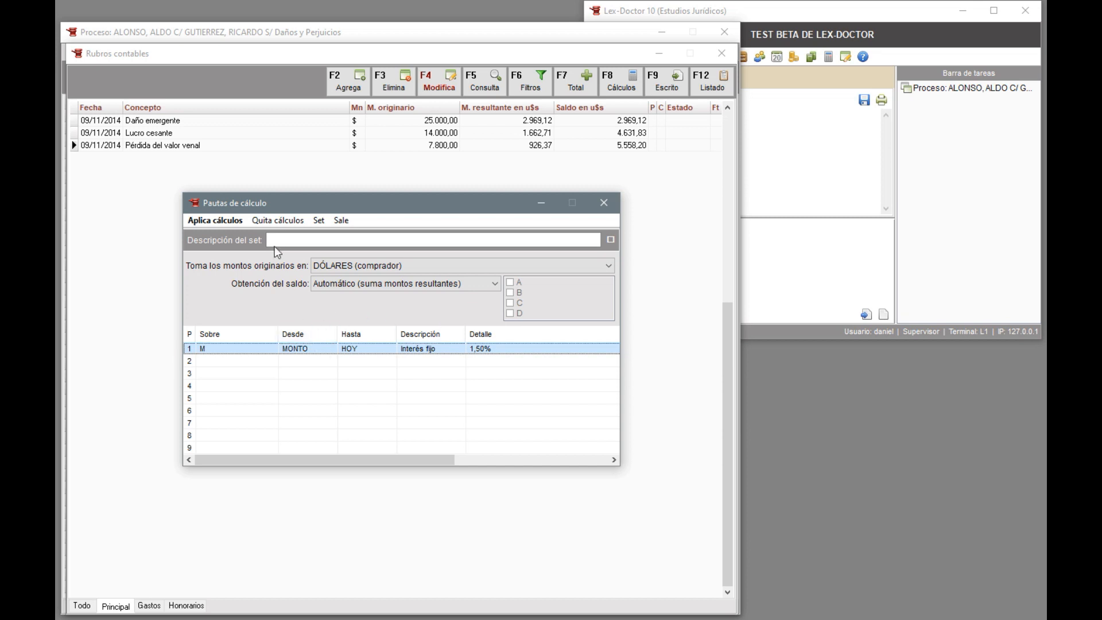
{"action": "left_click", "coordinate": [222, 222]}
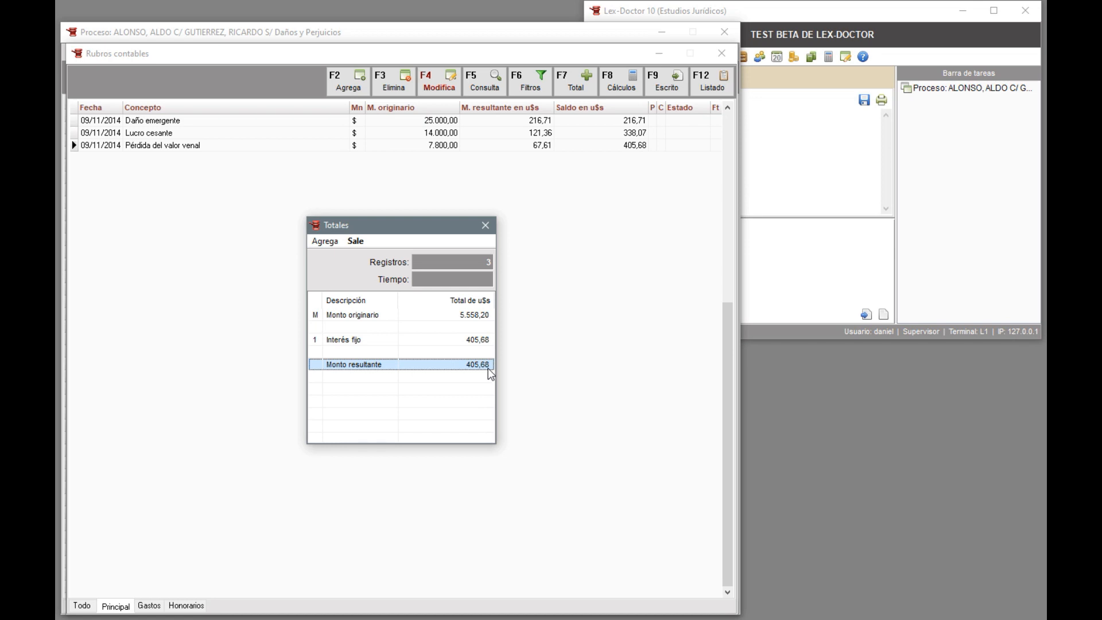
{"action": "left_click", "coordinate": [356, 241]}
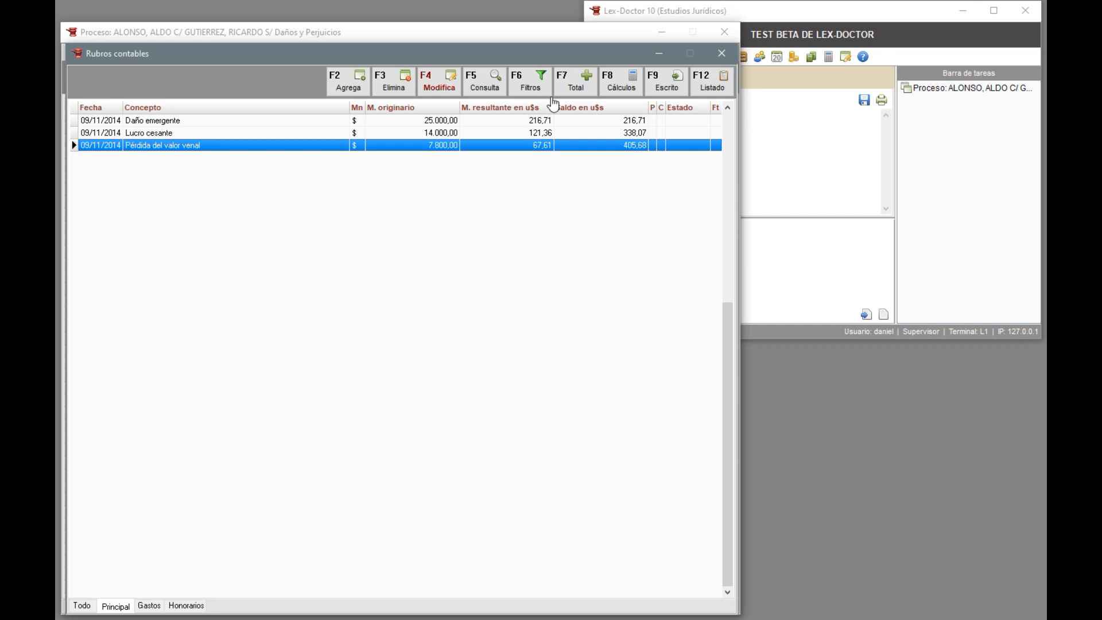
Step: Define calculation rule 2 as M+1, adding the result of rule 1 to the original amount
{"action": "left_click", "coordinate": [623, 87]}
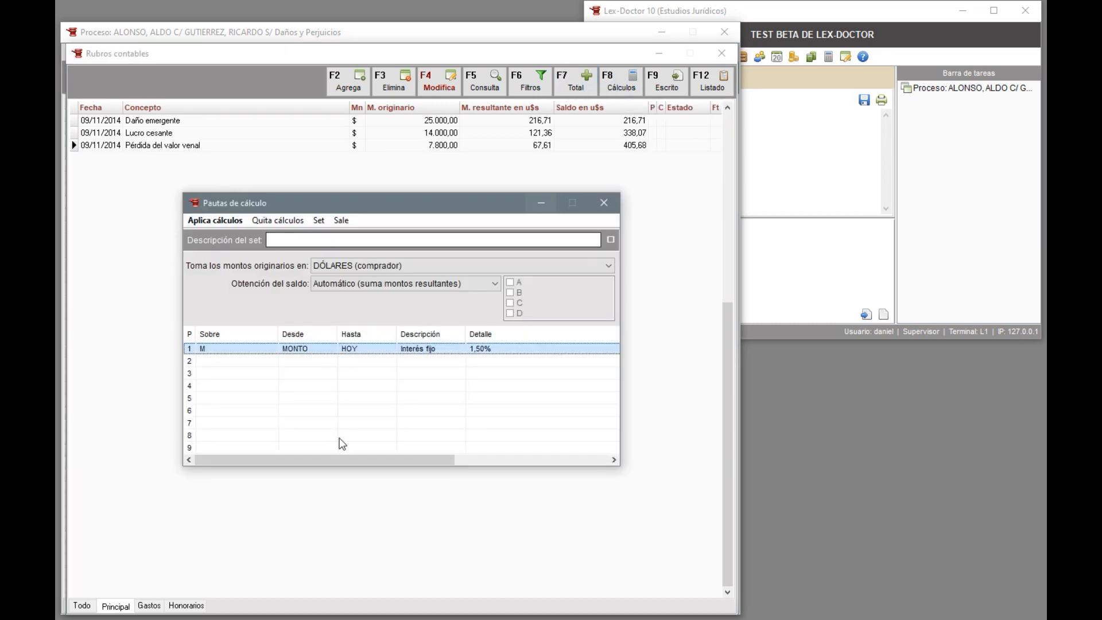
{"action": "double_click", "coordinate": [223, 361]}
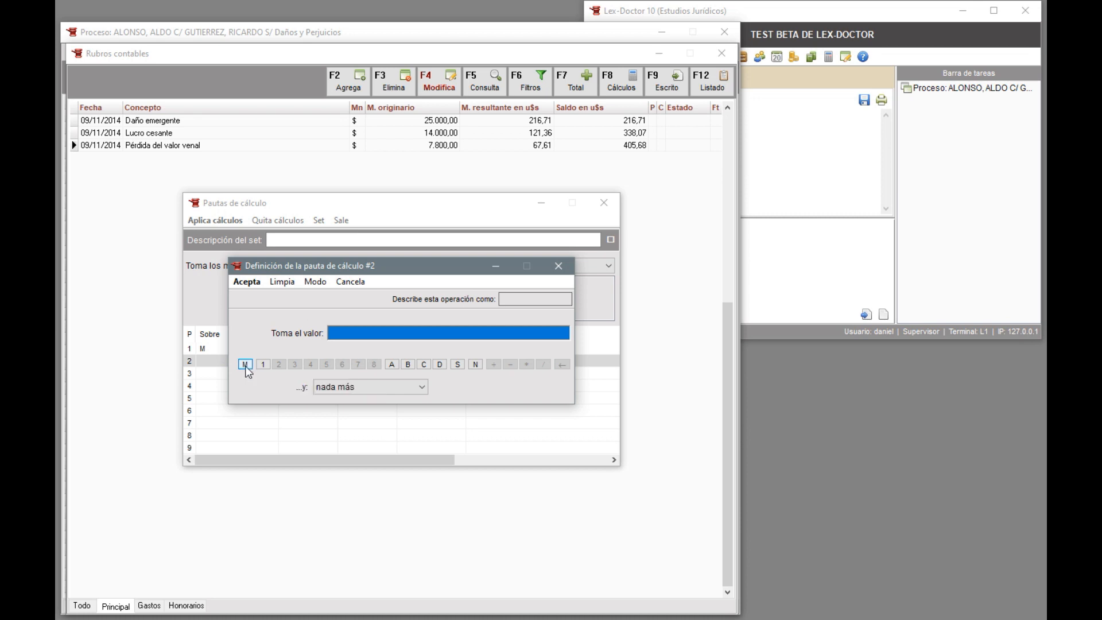
{"action": "left_click", "coordinate": [246, 365]}
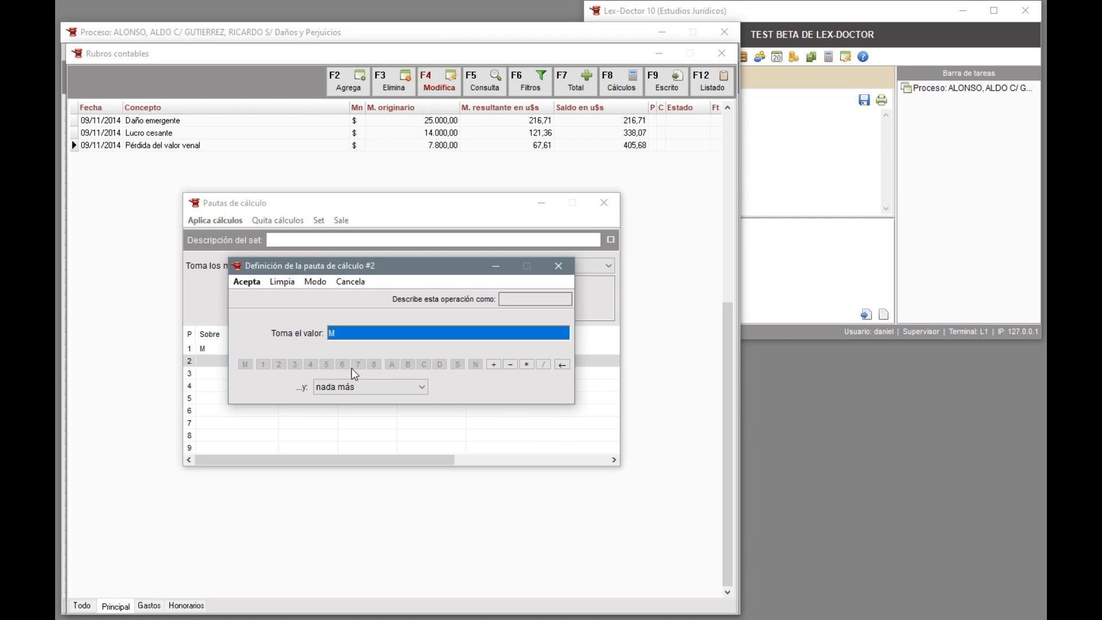
{"action": "left_click", "coordinate": [493, 365]}
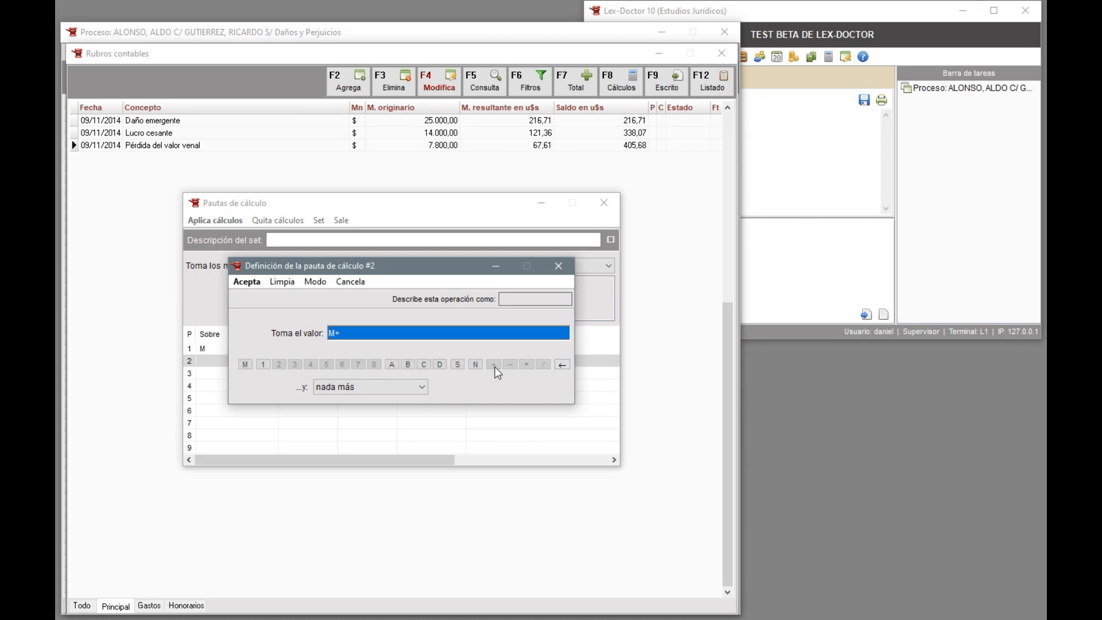
{"action": "left_click", "coordinate": [264, 364]}
{"action": "left_click", "coordinate": [250, 284]}
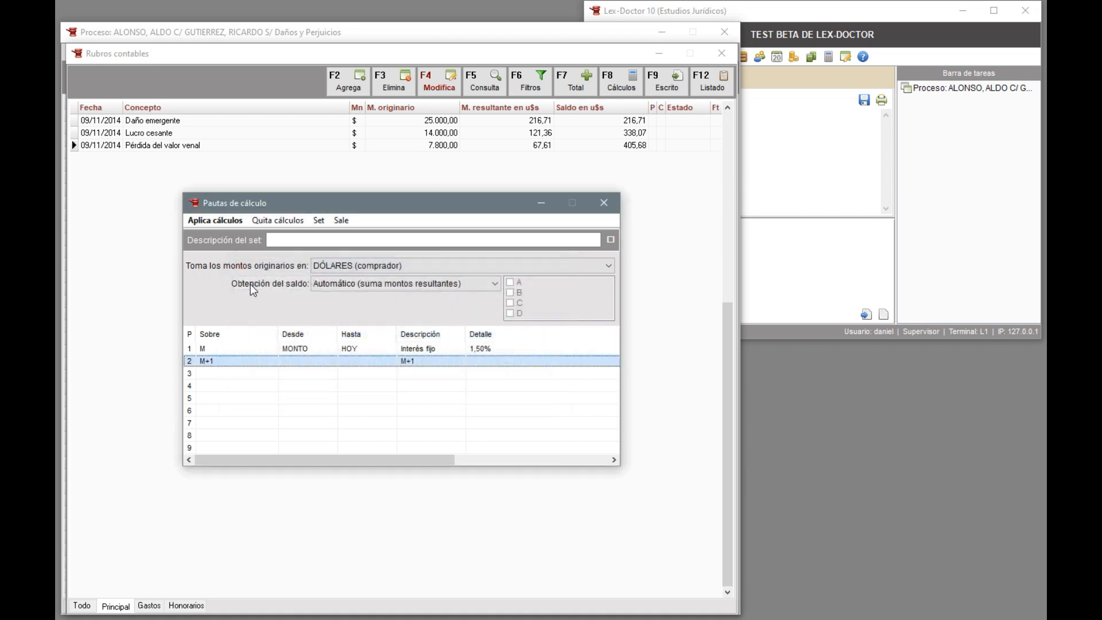
Step: Apply both rules to the Principal items and examine the totals for fixed interest, M+1 and the resulting amount
{"action": "left_click", "coordinate": [202, 348]}
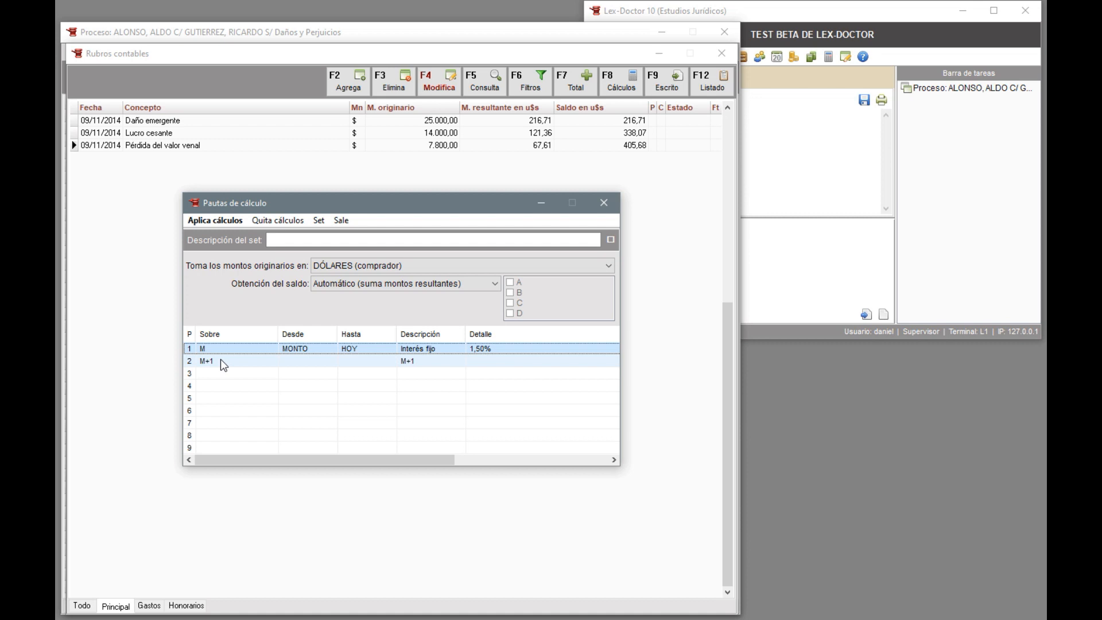
{"action": "left_click", "coordinate": [220, 359]}
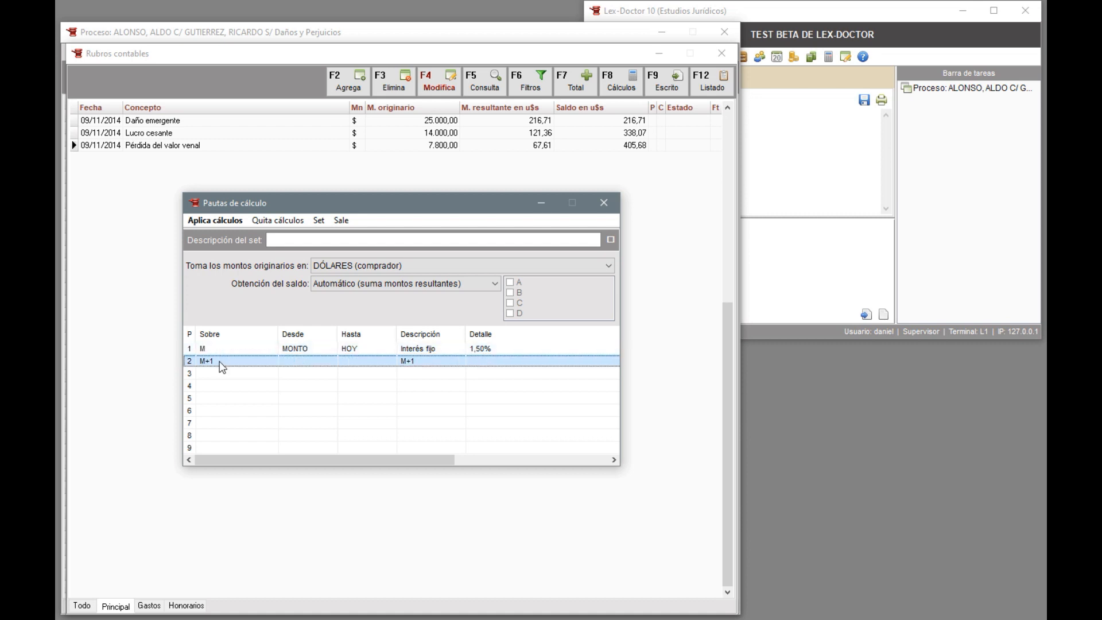
{"action": "left_click", "coordinate": [221, 220]}
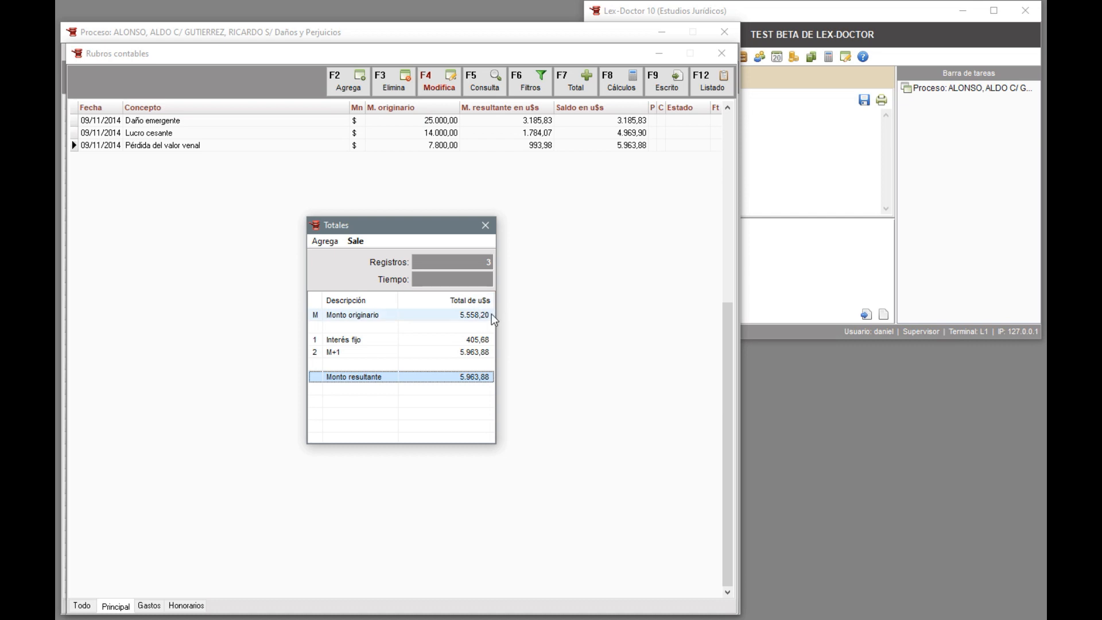
{"action": "left_click", "coordinate": [487, 344]}
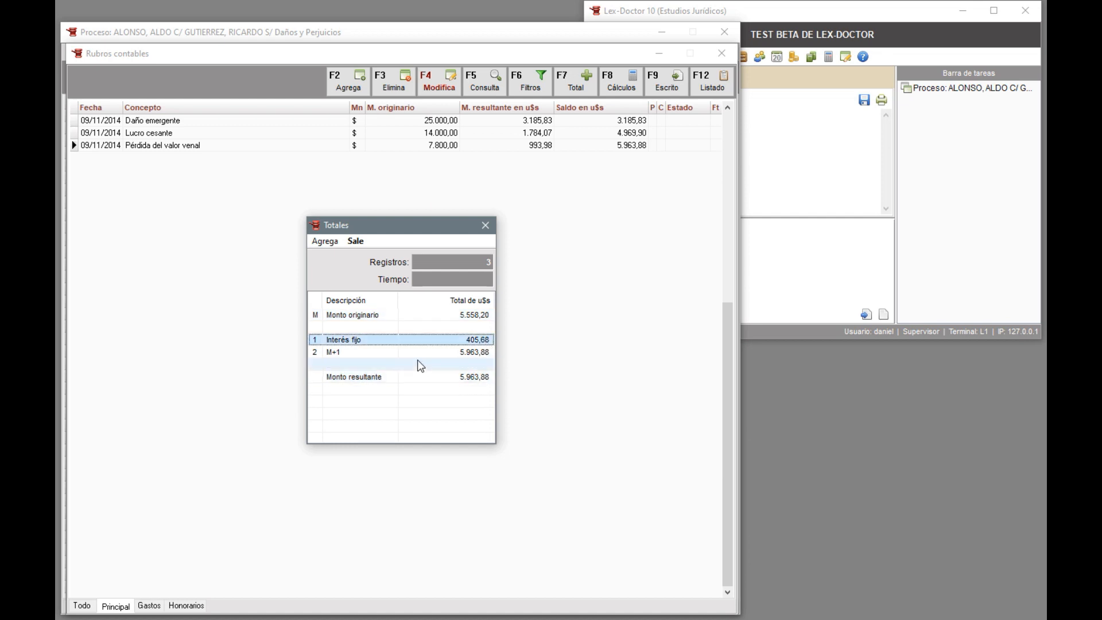
{"action": "left_click", "coordinate": [484, 353]}
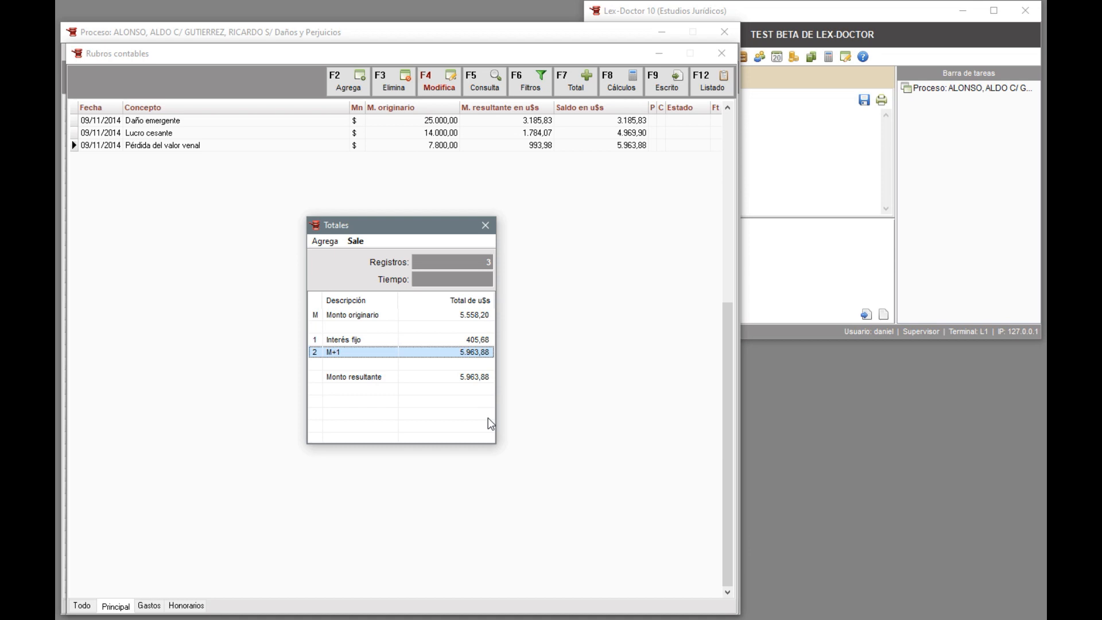
{"action": "key", "text": "Down"}
{"action": "key", "text": "Down"}
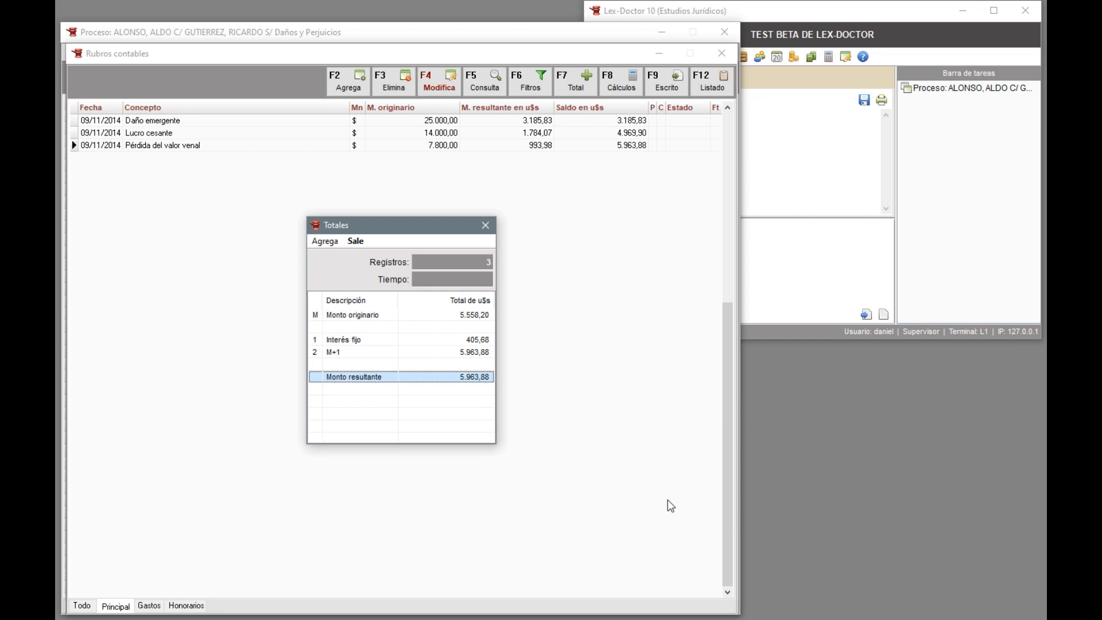
{"action": "left_click", "coordinate": [355, 243]}
Step: Set the calculation rules to take the original amounts in Moneda de origen
{"action": "left_click", "coordinate": [630, 85]}
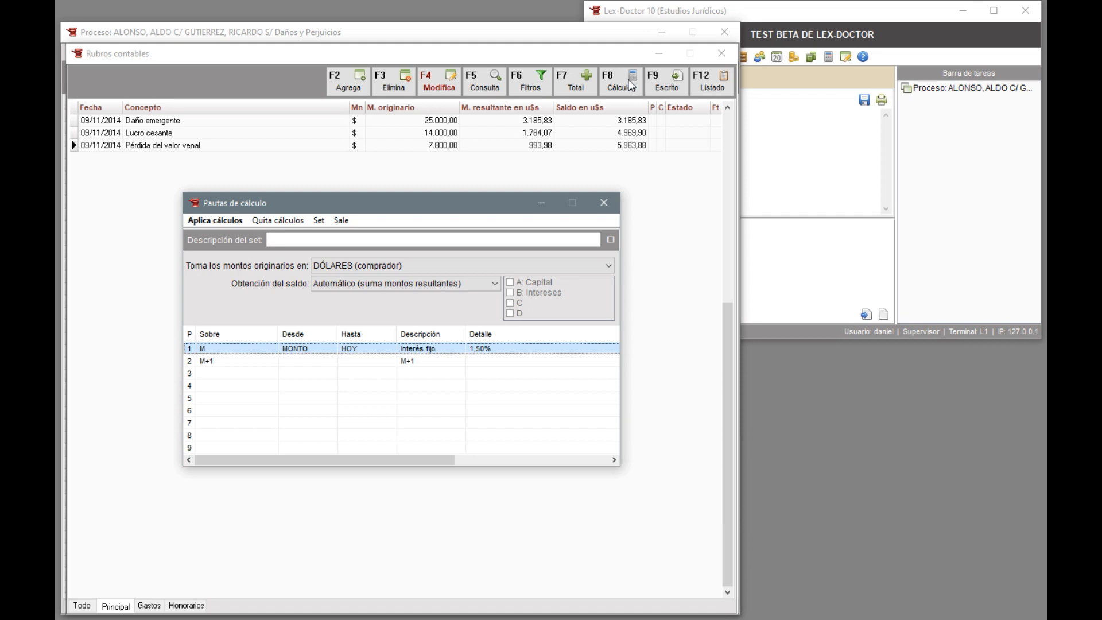
{"action": "left_click", "coordinate": [330, 269]}
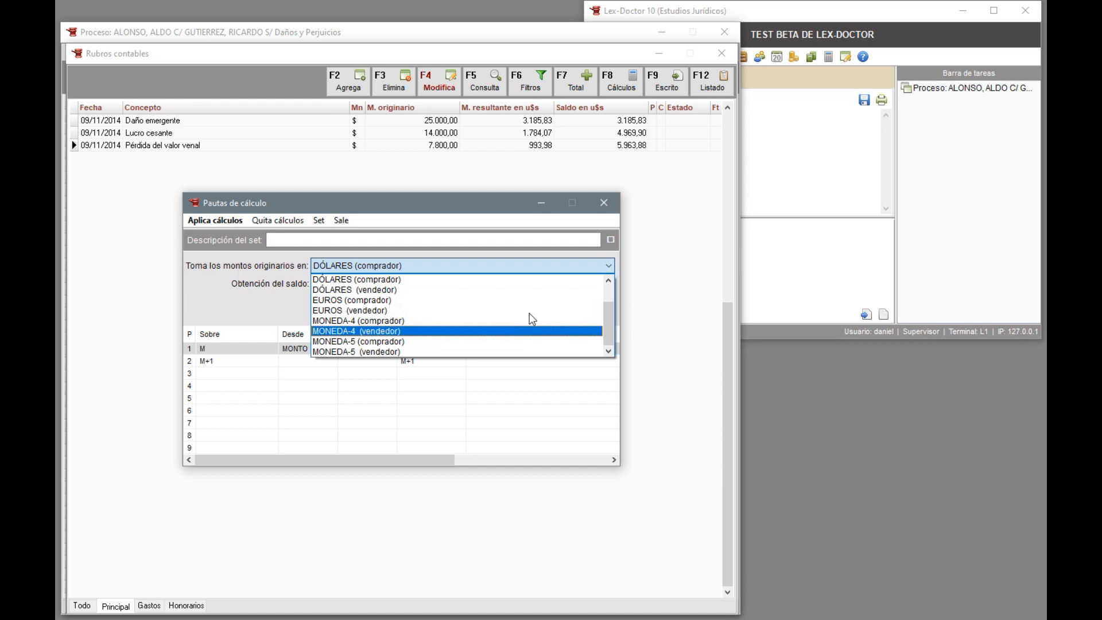
{"action": "scroll", "coordinate": [608, 301], "scroll_direction": "up", "scroll_amount": 1}
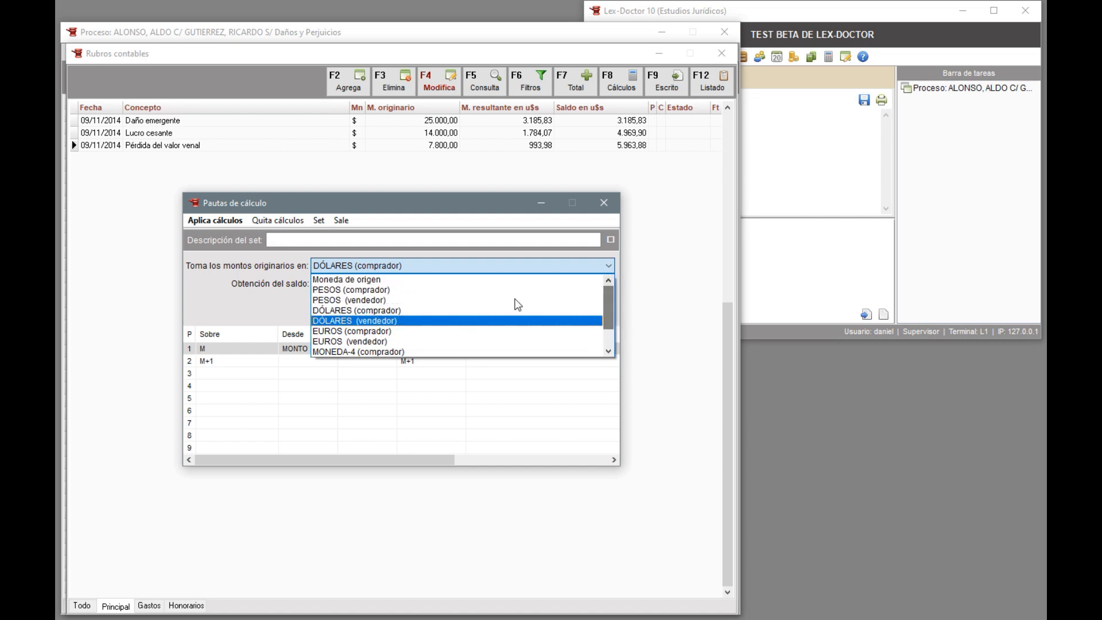
{"action": "left_click", "coordinate": [388, 282]}
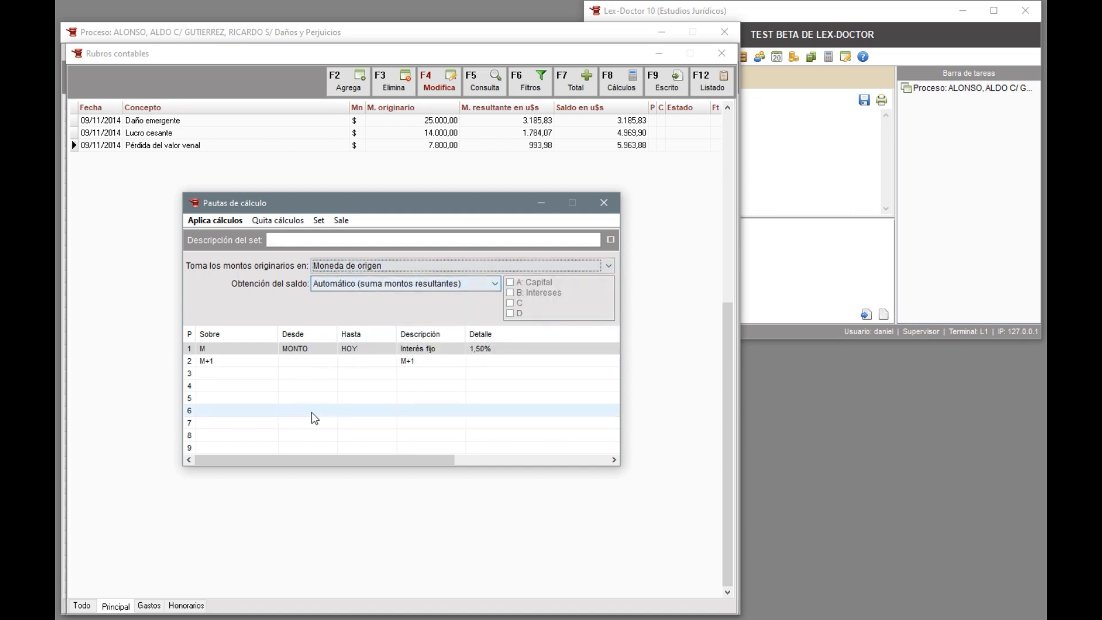
Step: Change rule 1 to calculate variable interest on M using the Banco Nación - Tasa Activa Promedio Para Operaciones de Descuentos Comerciales rate
{"action": "left_click", "coordinate": [217, 349]}
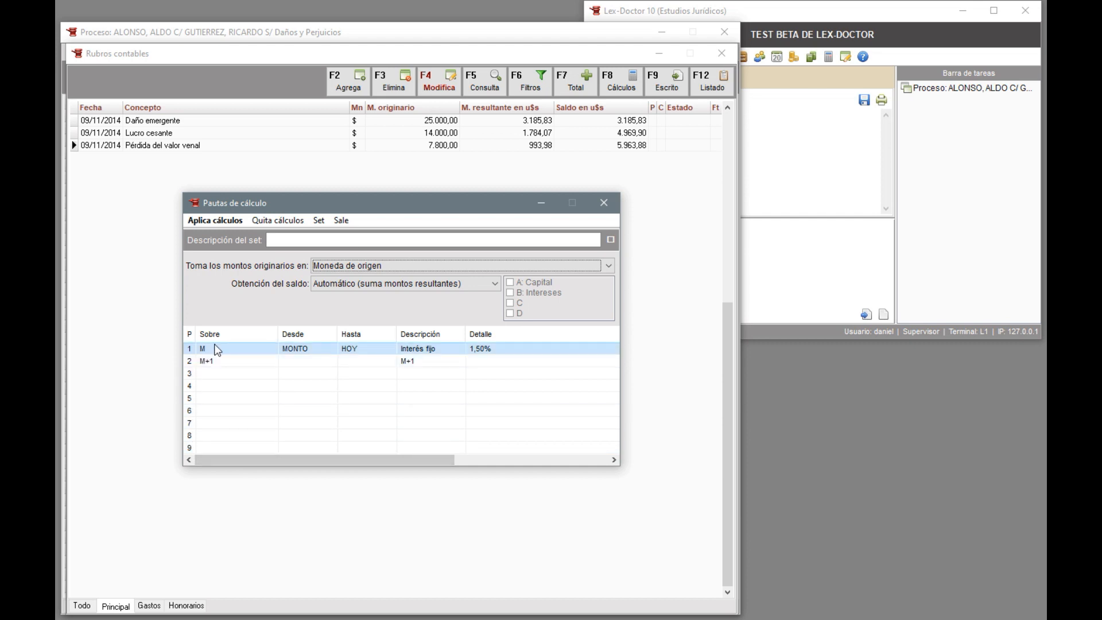
{"action": "double_click", "coordinate": [220, 350]}
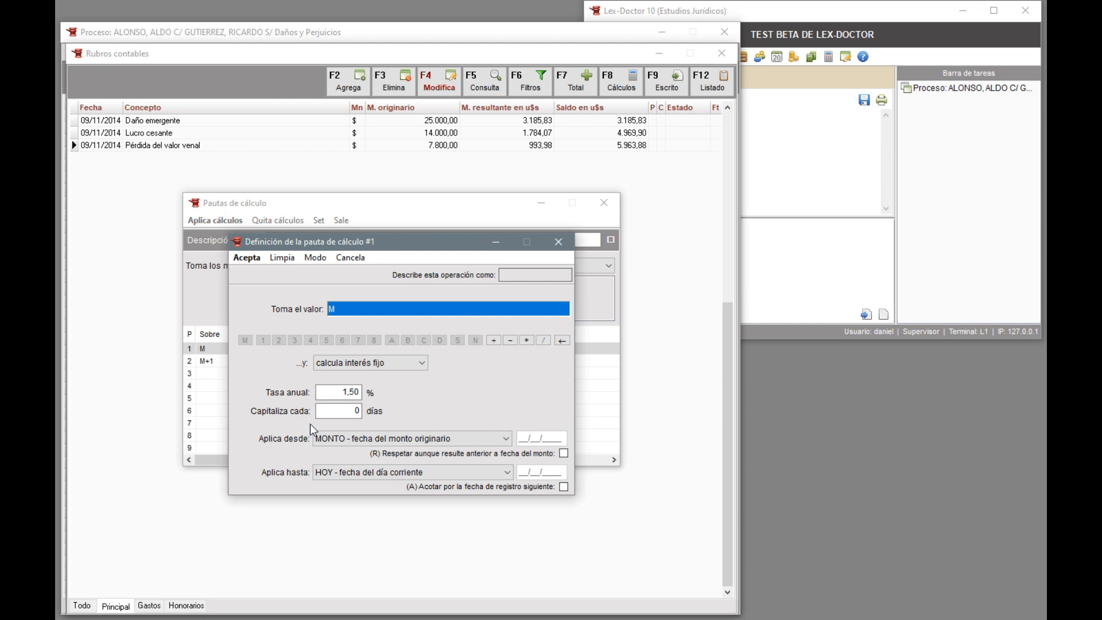
{"action": "left_click", "coordinate": [393, 364]}
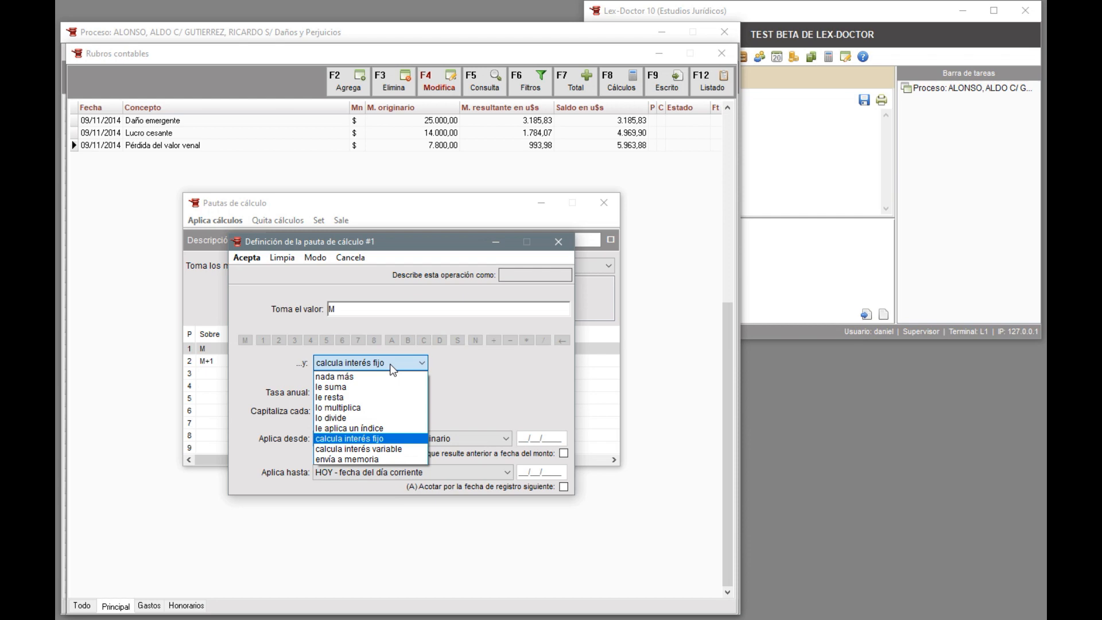
{"action": "left_click", "coordinate": [399, 447]}
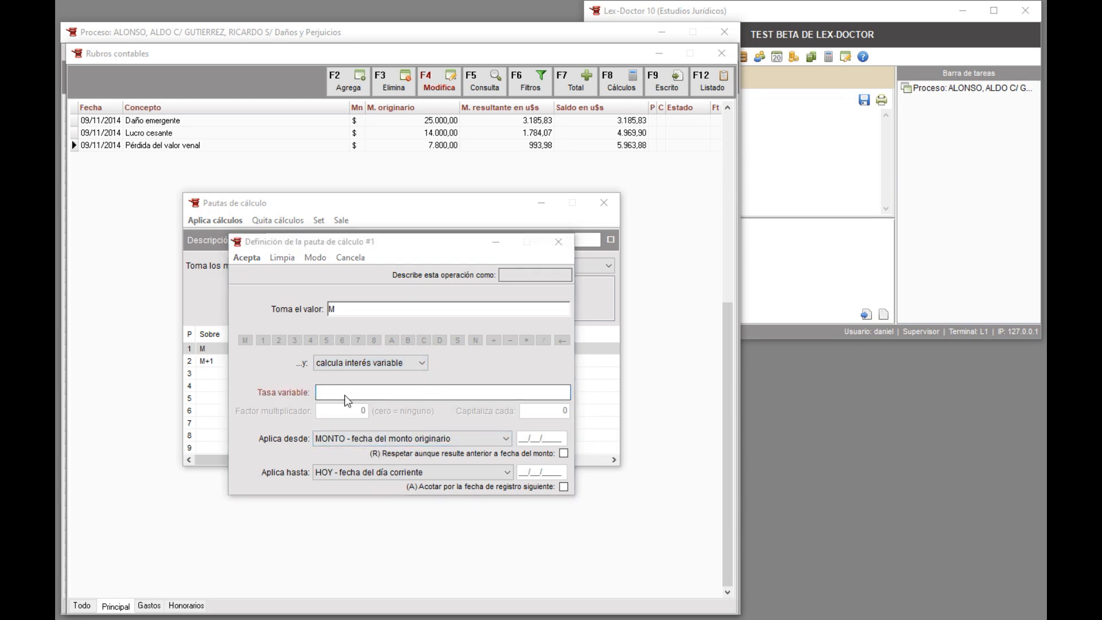
{"action": "left_click", "coordinate": [345, 395]}
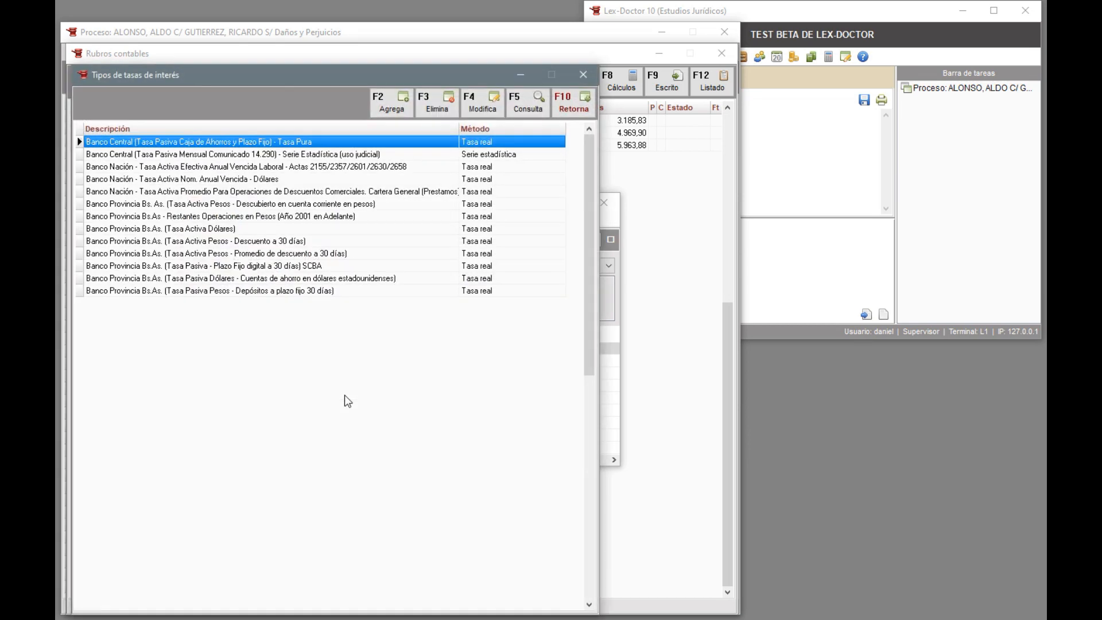
{"action": "double_click", "coordinate": [452, 193]}
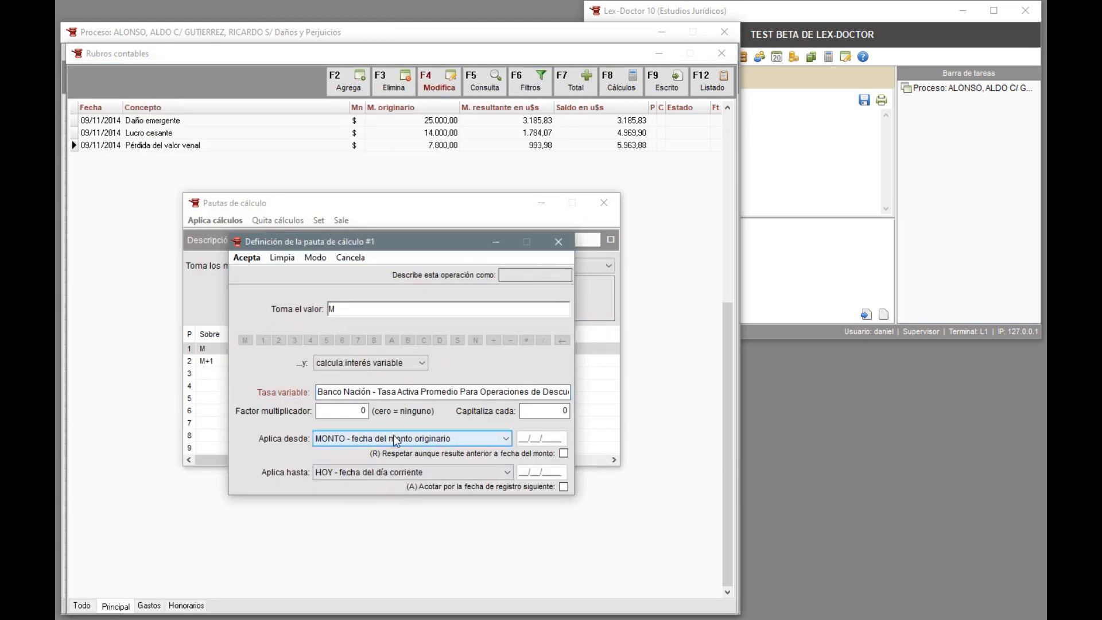
{"action": "left_click", "coordinate": [247, 258]}
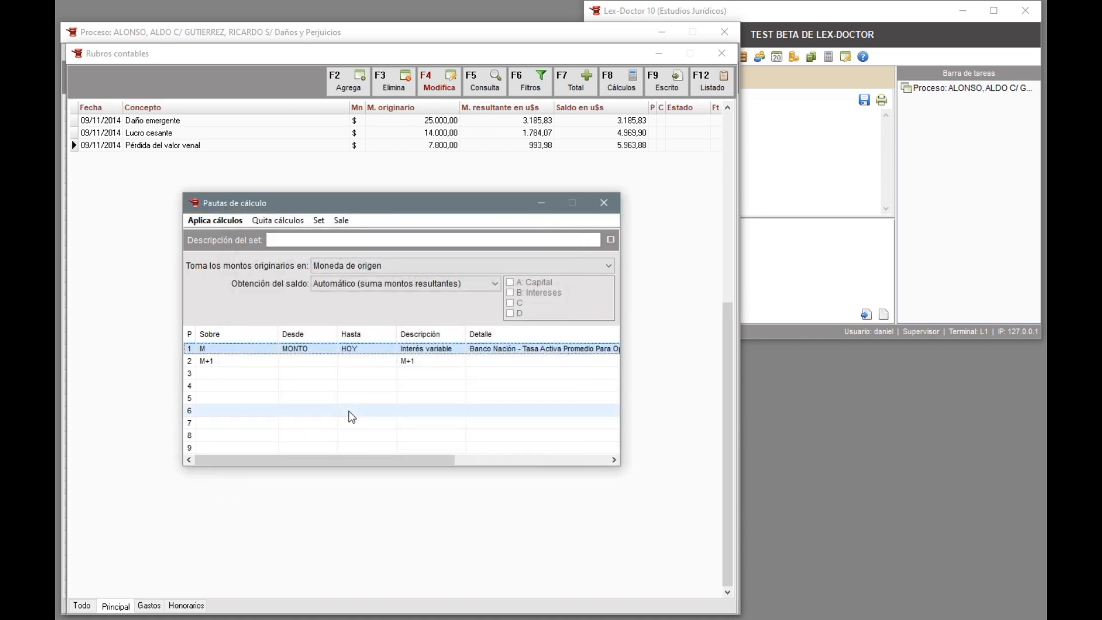
Step: Redefine rule 2 to calculate fixed interest on M alone at an annual rate of 6 %
{"action": "double_click", "coordinate": [371, 362]}
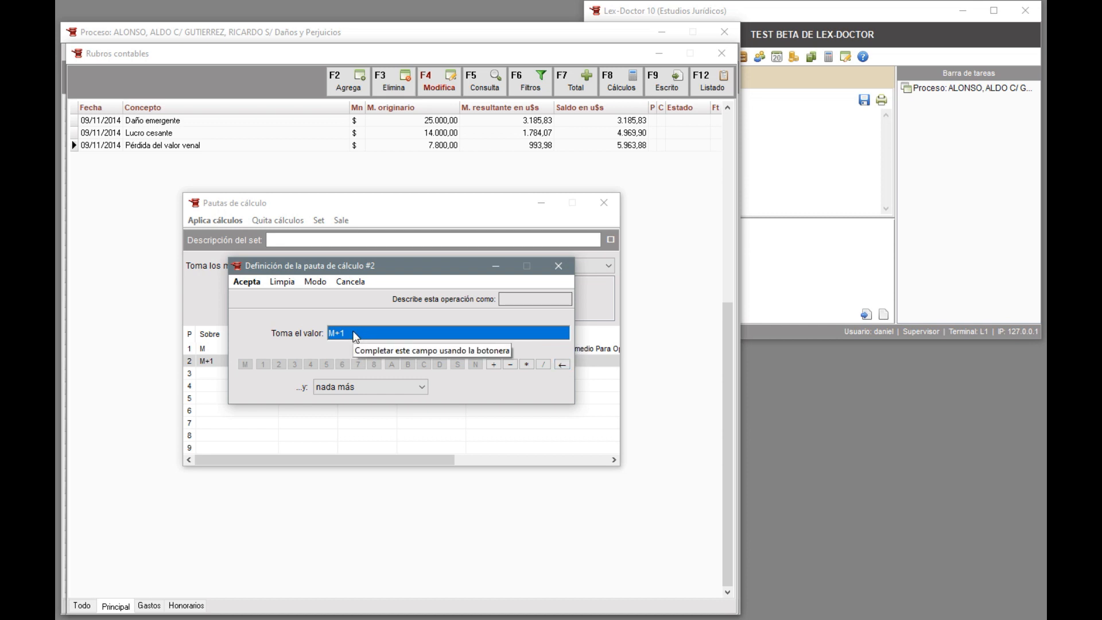
{"action": "left_click", "coordinate": [564, 367]}
{"action": "left_click", "coordinate": [564, 366]}
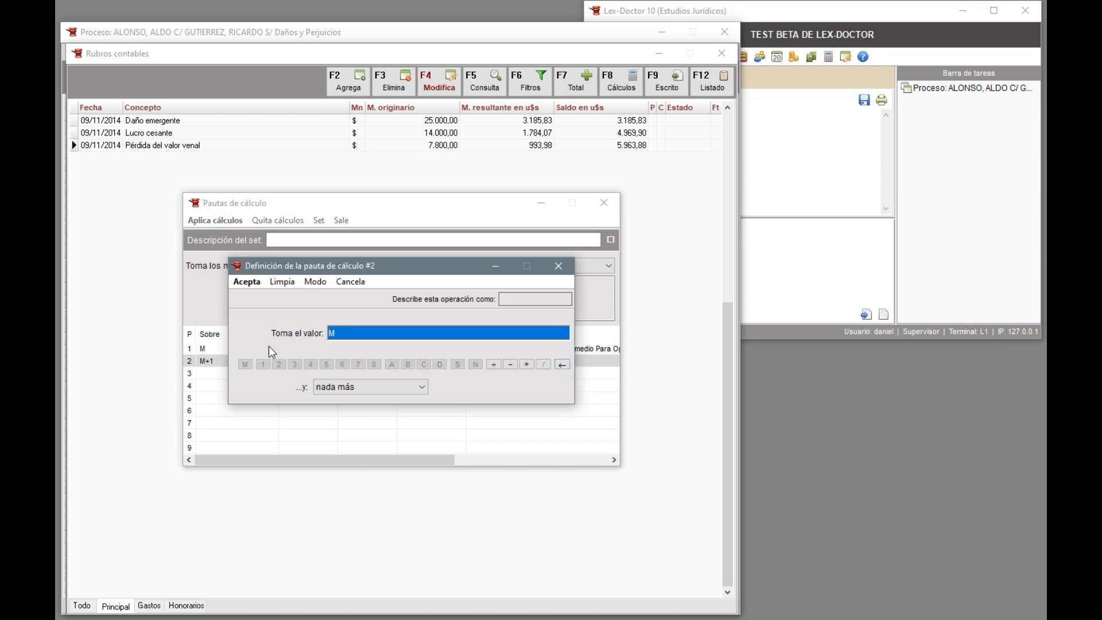
{"action": "left_click", "coordinate": [338, 388]}
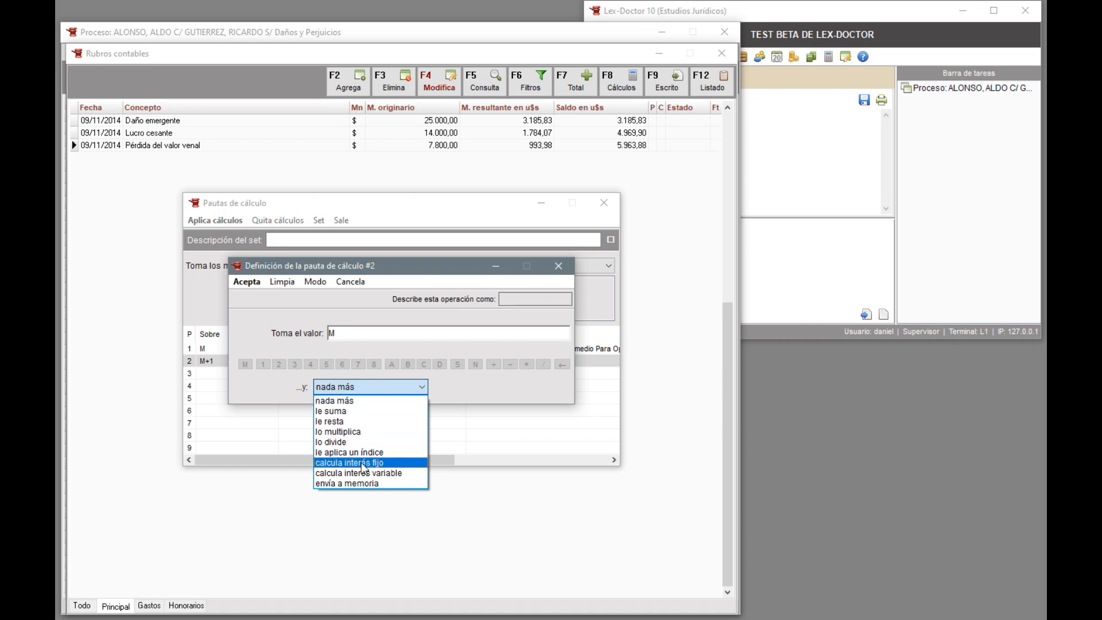
{"action": "left_click", "coordinate": [362, 463]}
{"action": "left_click", "coordinate": [336, 391]}
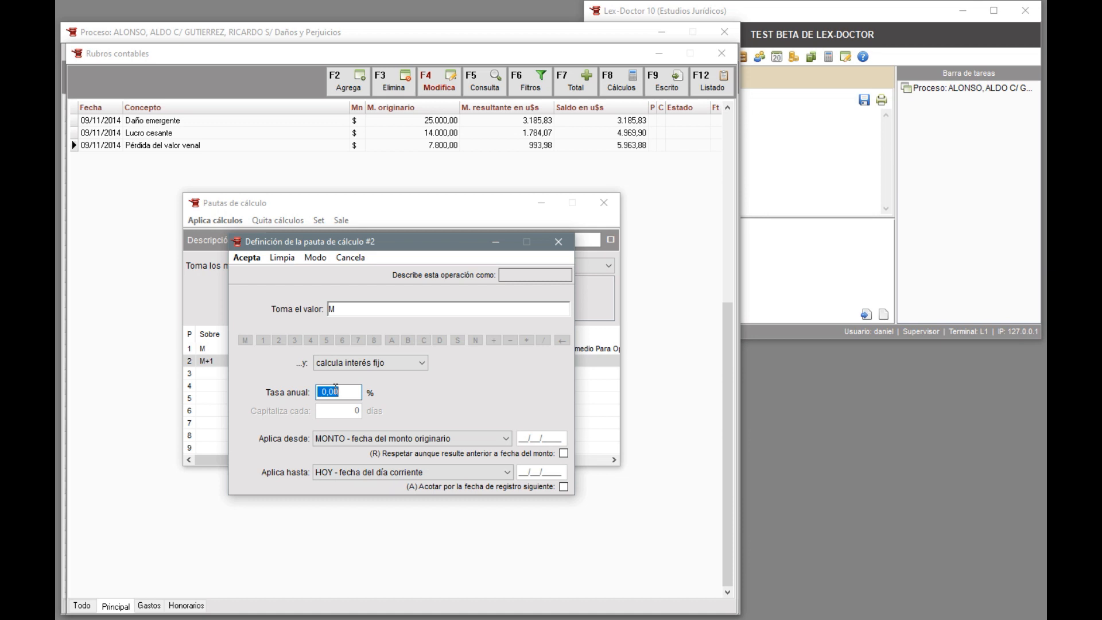
{"action": "type", "text": "6"}
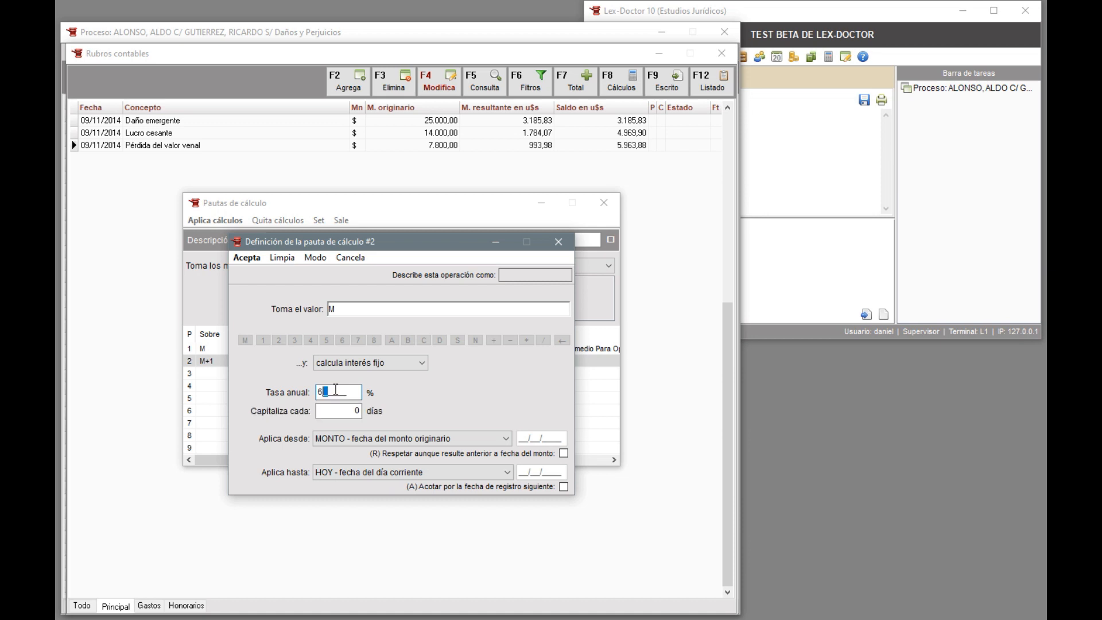
{"action": "key", "text": "Tab"}
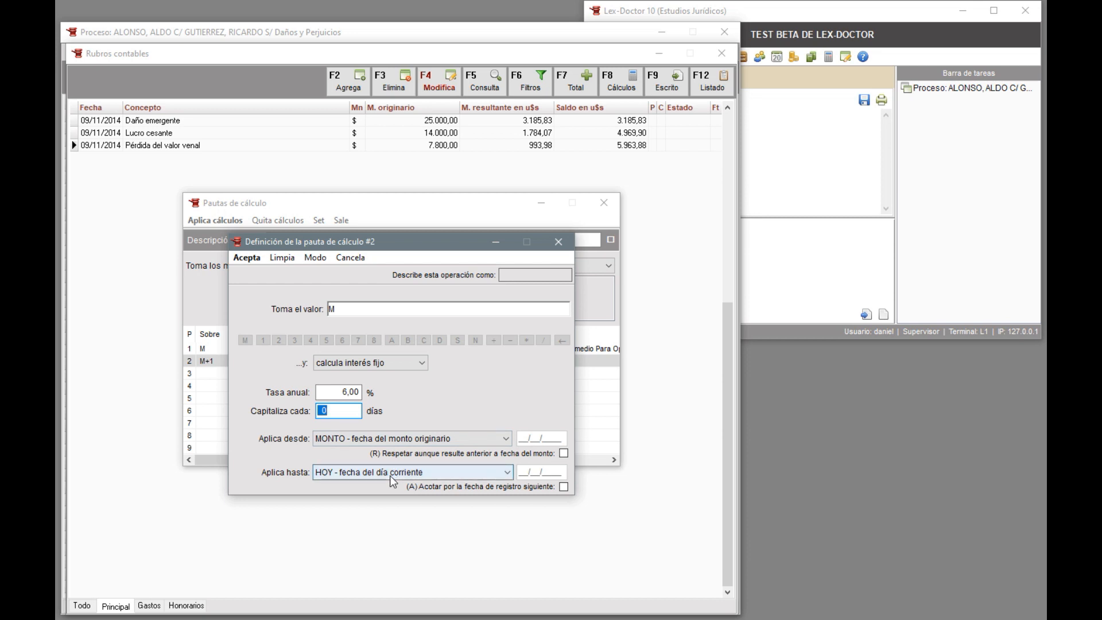
{"action": "left_click", "coordinate": [257, 259]}
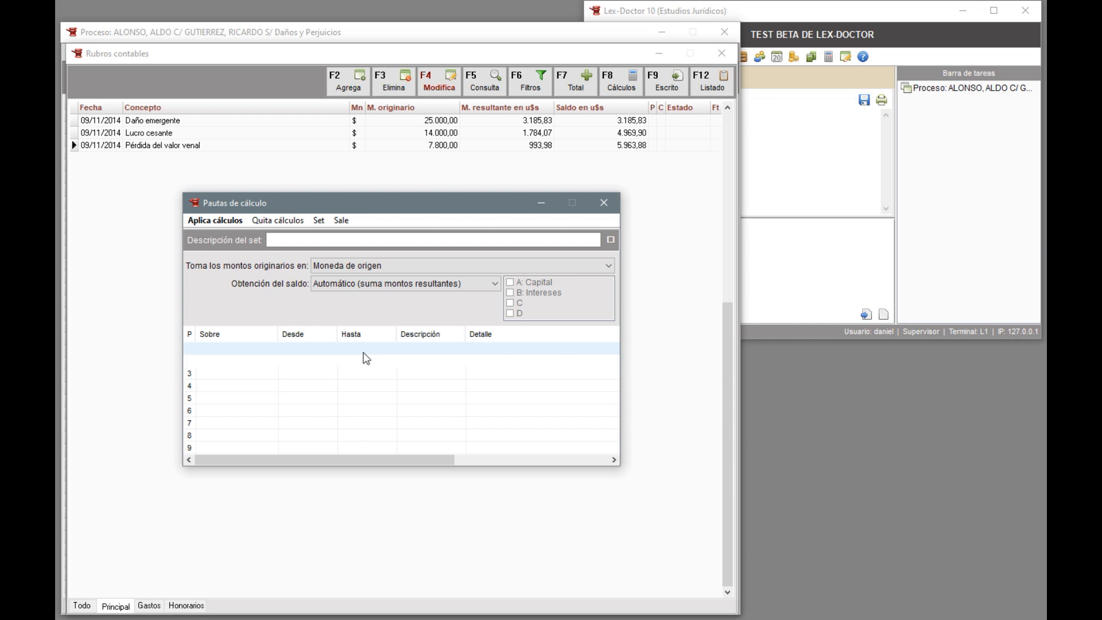
{"action": "left_click", "coordinate": [364, 351]}
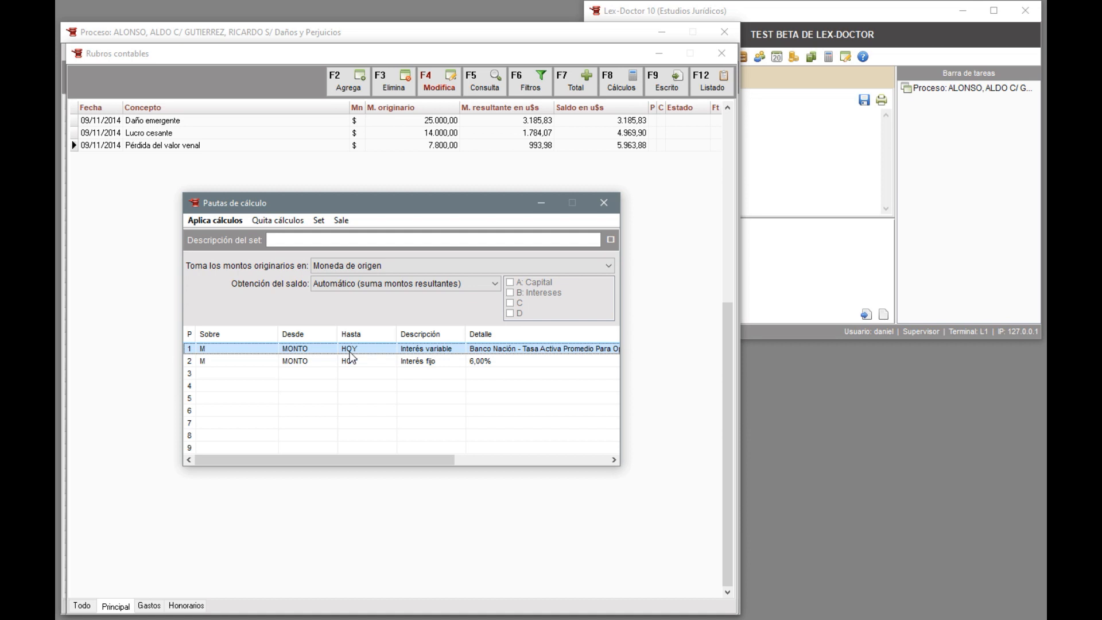
{"action": "left_click", "coordinate": [355, 365]}
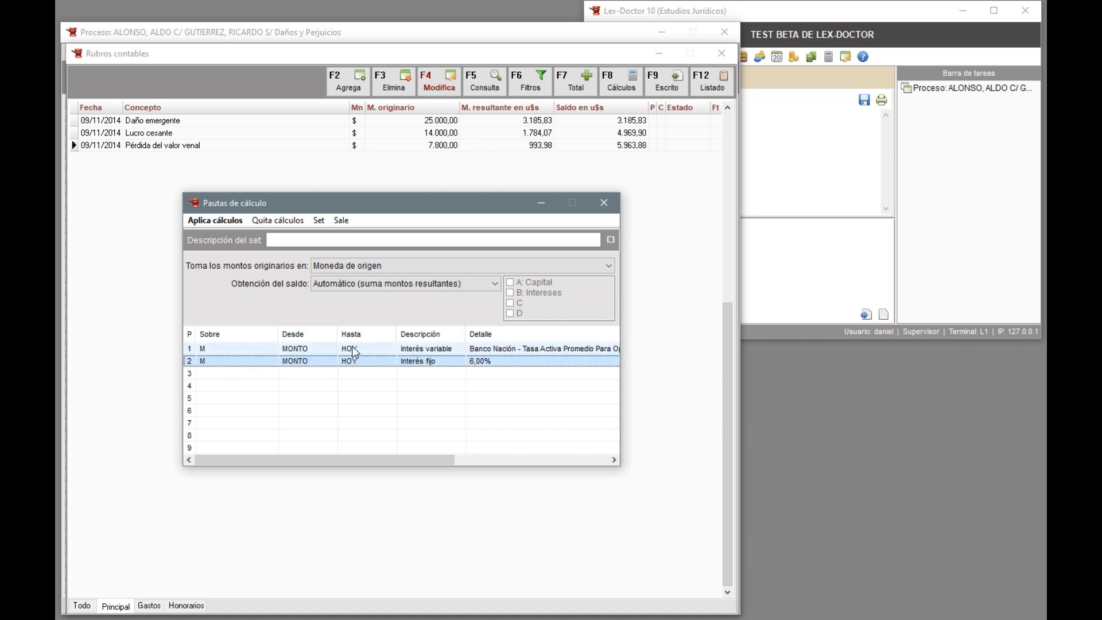
{"action": "left_click", "coordinate": [355, 349]}
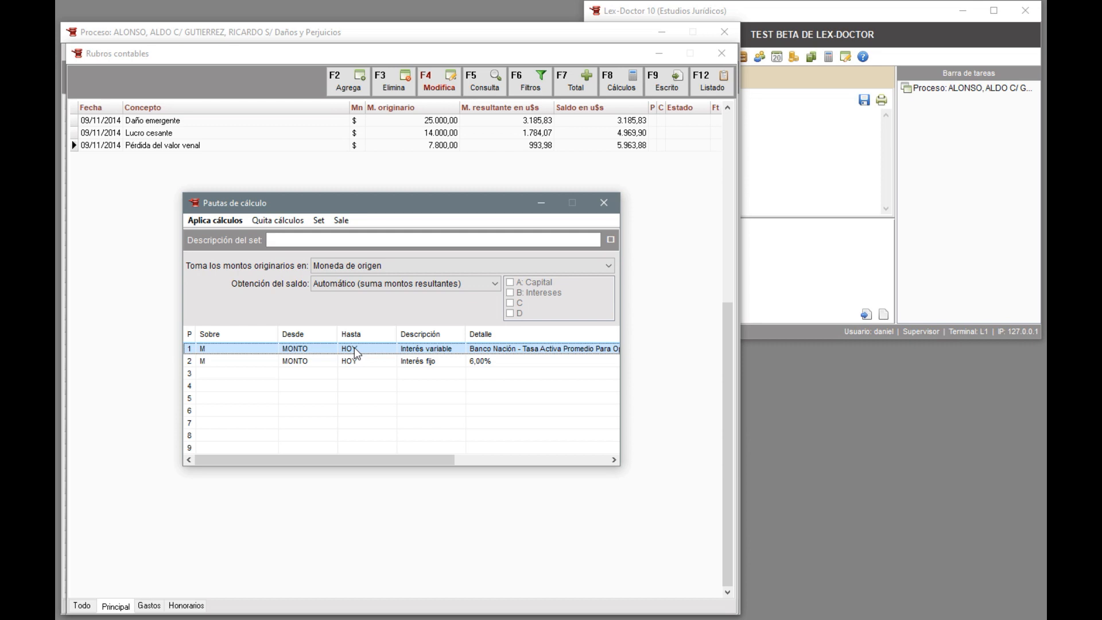
{"action": "left_click", "coordinate": [320, 360]}
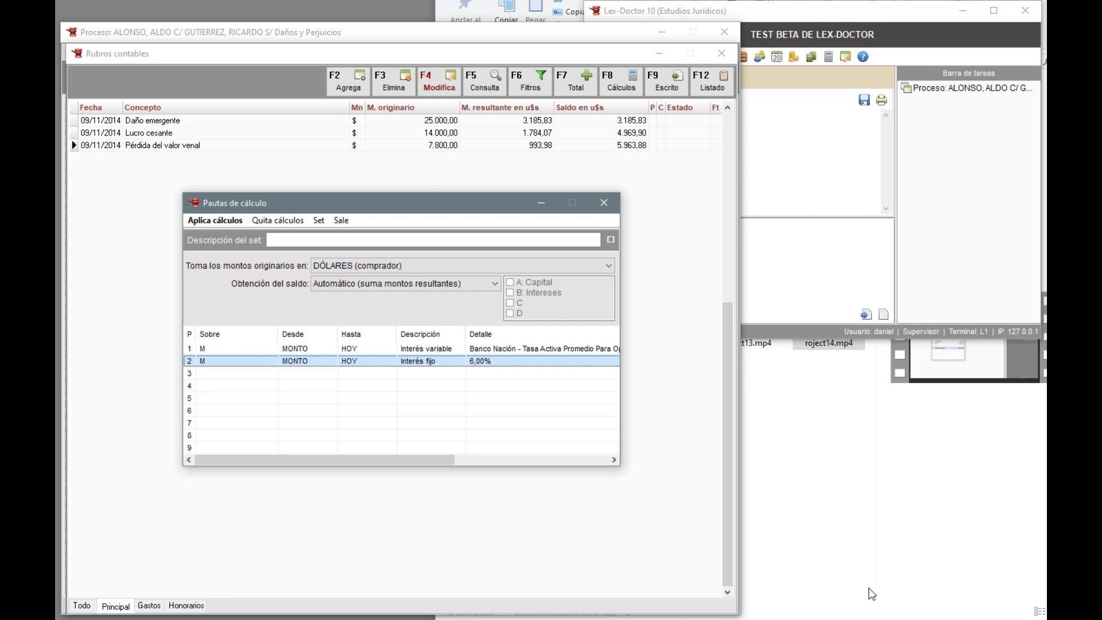
Step: Describe the variable interest operation in rule 1 as "I. compensatorio"
{"action": "double_click", "coordinate": [375, 348]}
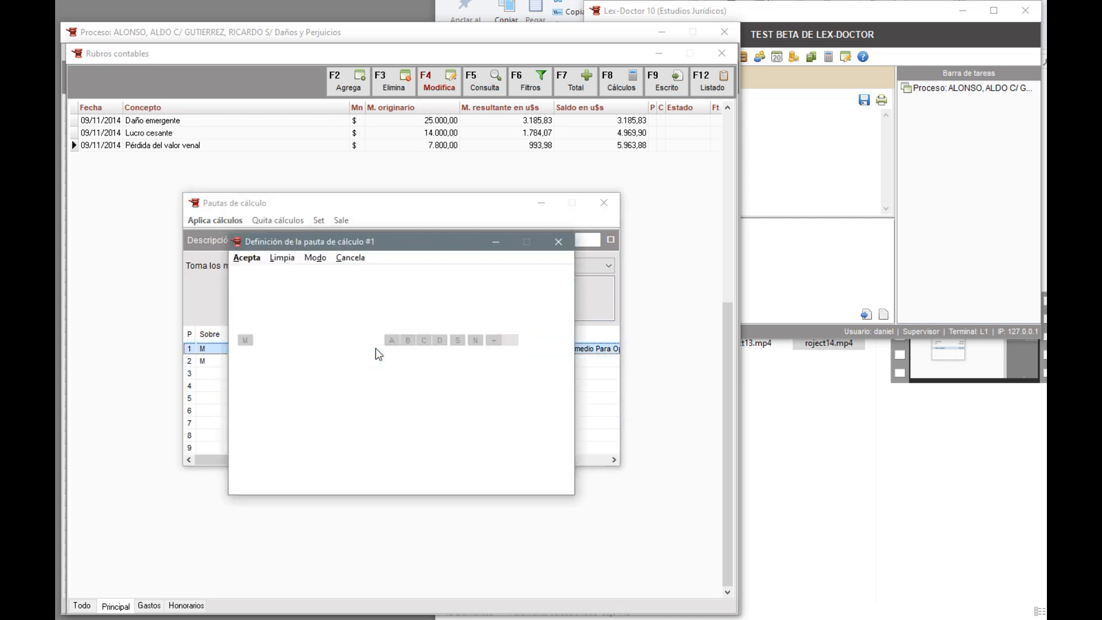
{"action": "left_click", "coordinate": [539, 277]}
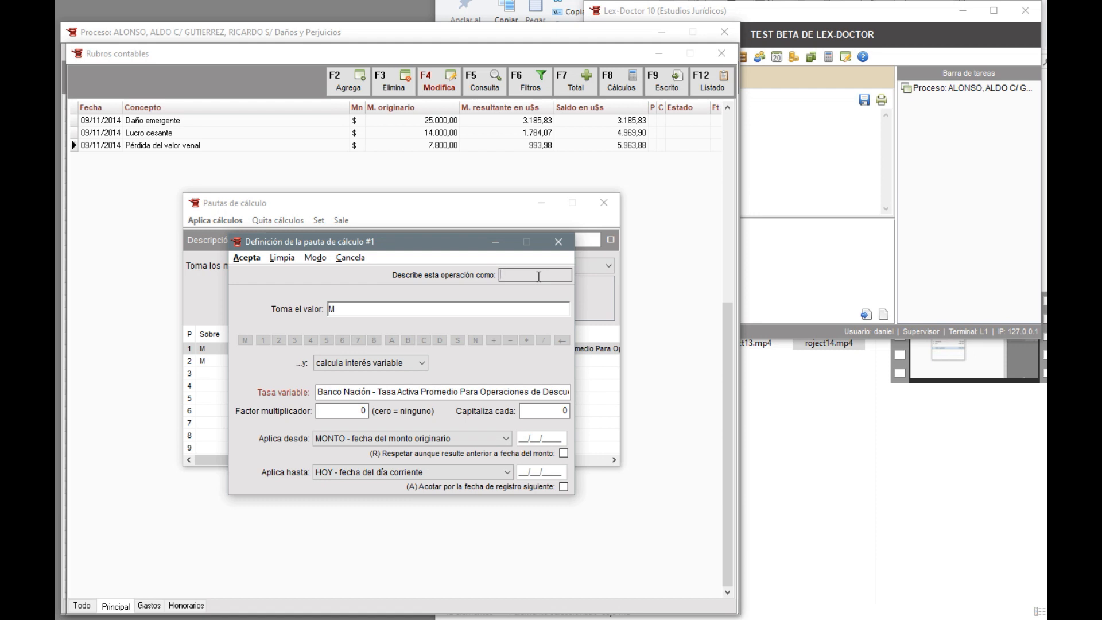
{"action": "type", "text": "I. compensatorio"}
{"action": "key", "text": "Return"}
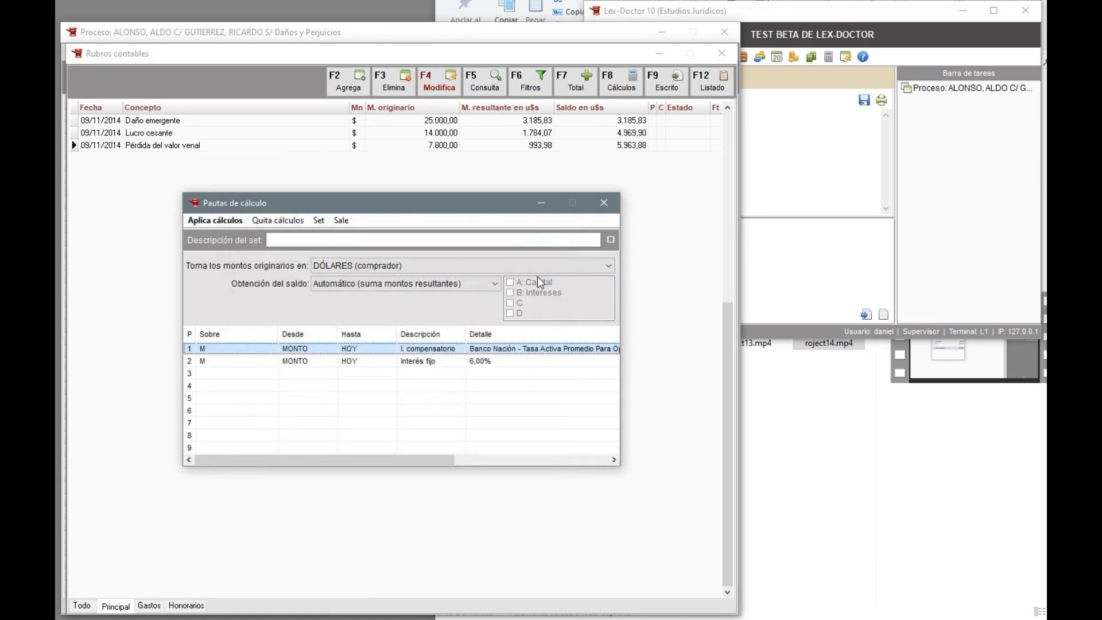
Step: Describe the fixed interest operation in rule 2 as "I. punitorio"
{"action": "left_click", "coordinate": [474, 360]}
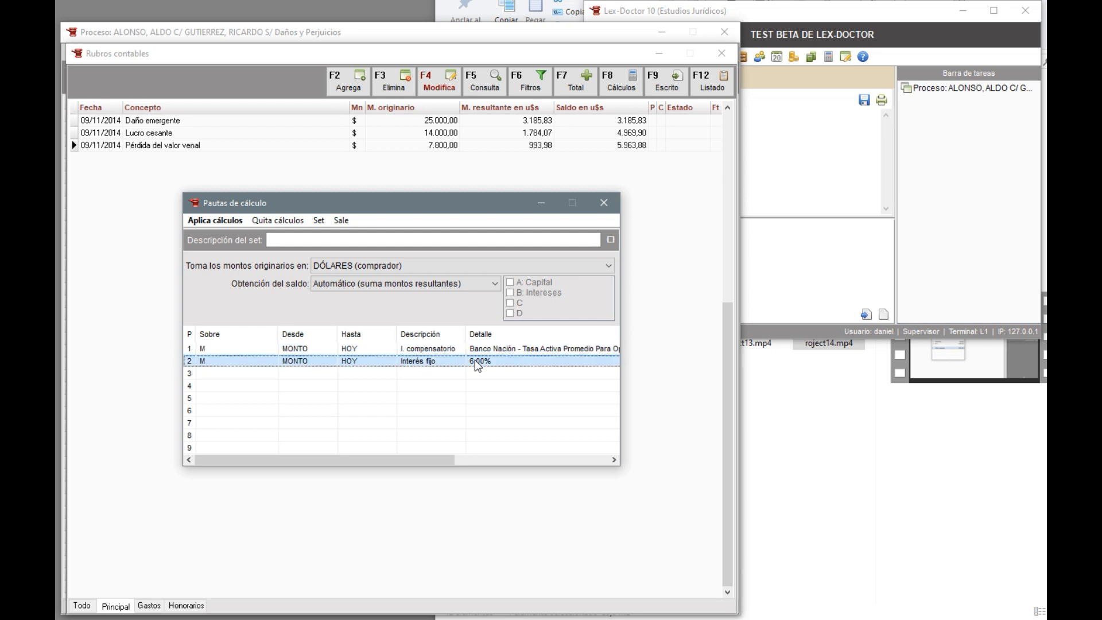
{"action": "double_click", "coordinate": [410, 364]}
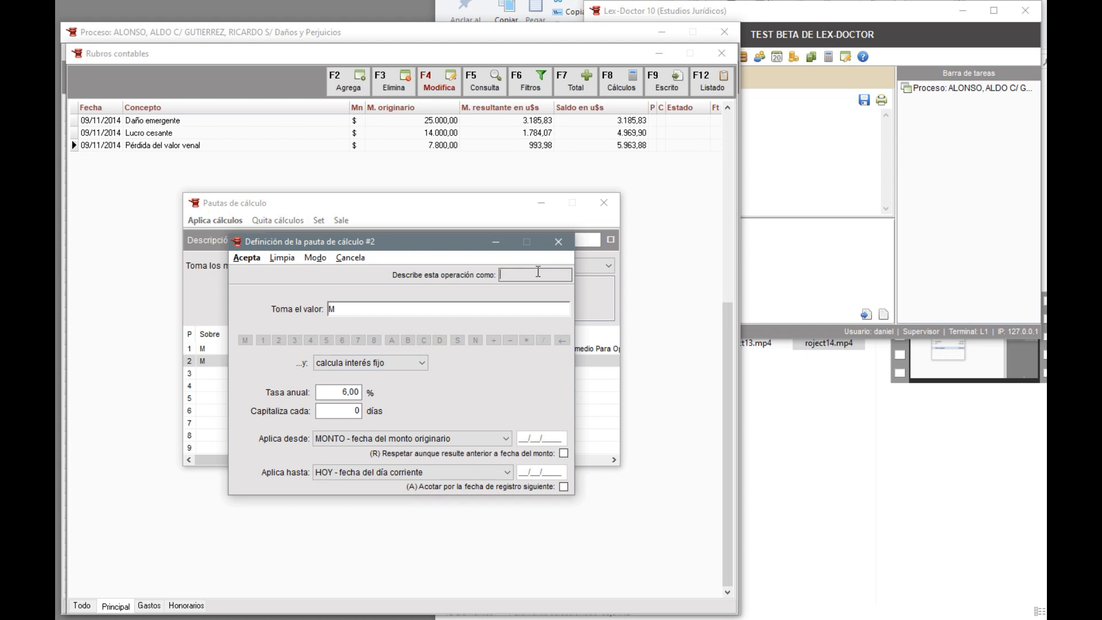
{"action": "type", "text": "I. punitorio"}
{"action": "left_click", "coordinate": [247, 258]}
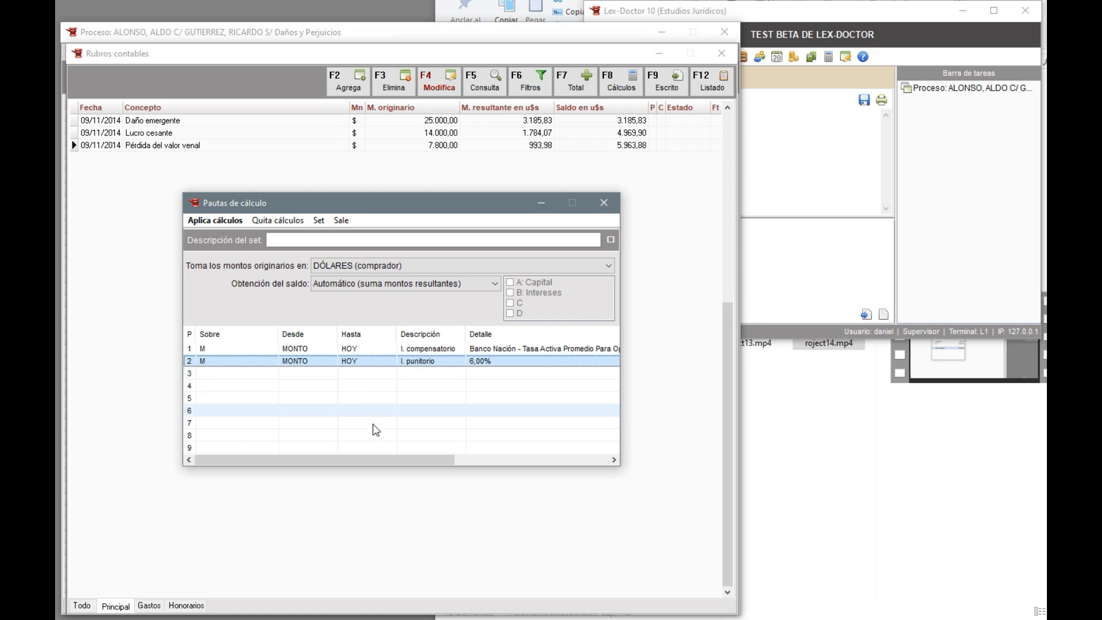
{"action": "left_click", "coordinate": [400, 348]}
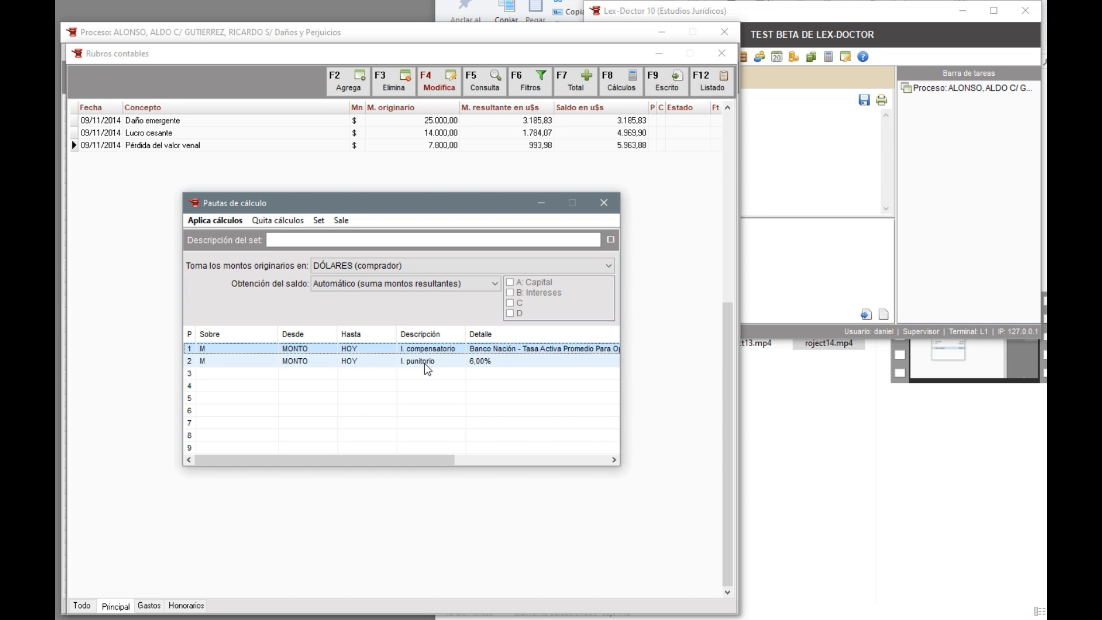
{"action": "left_click", "coordinate": [426, 363]}
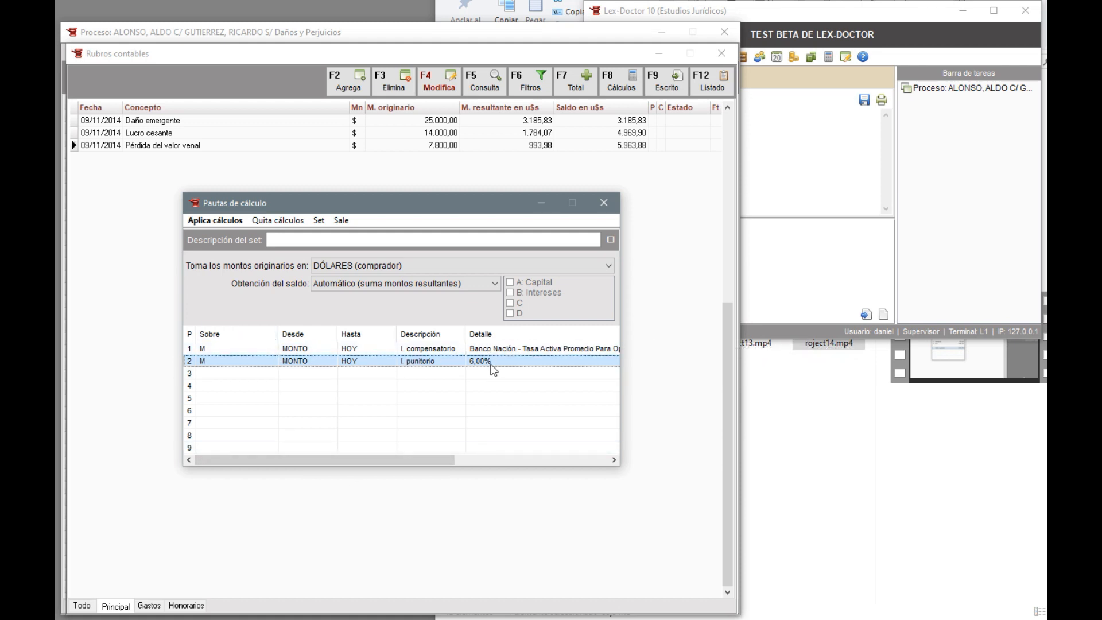
Step: Define calculation rule 3 as M+1+2, adding the results of rules 1 and 2 to the original amount
{"action": "left_click", "coordinate": [458, 374]}
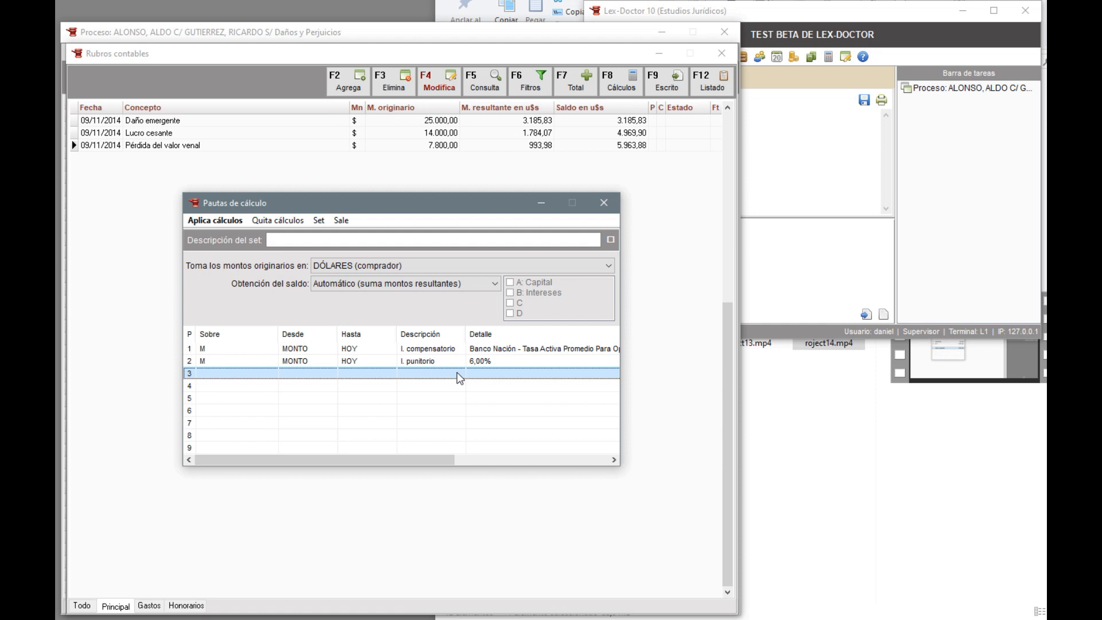
{"action": "double_click", "coordinate": [213, 375]}
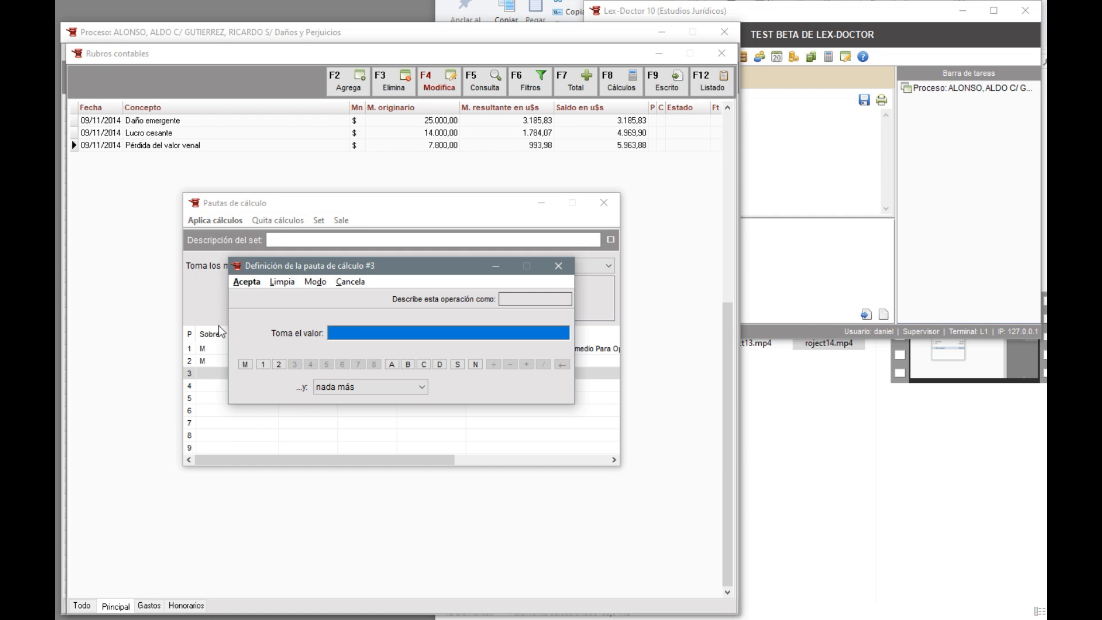
{"action": "left_click", "coordinate": [247, 367]}
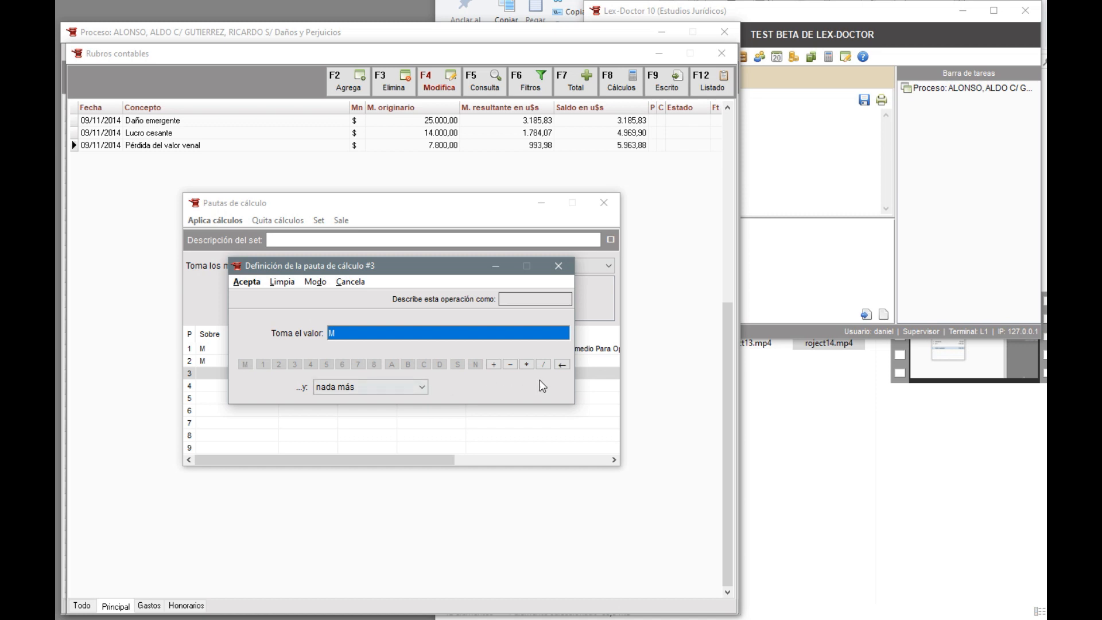
{"action": "left_click", "coordinate": [495, 366]}
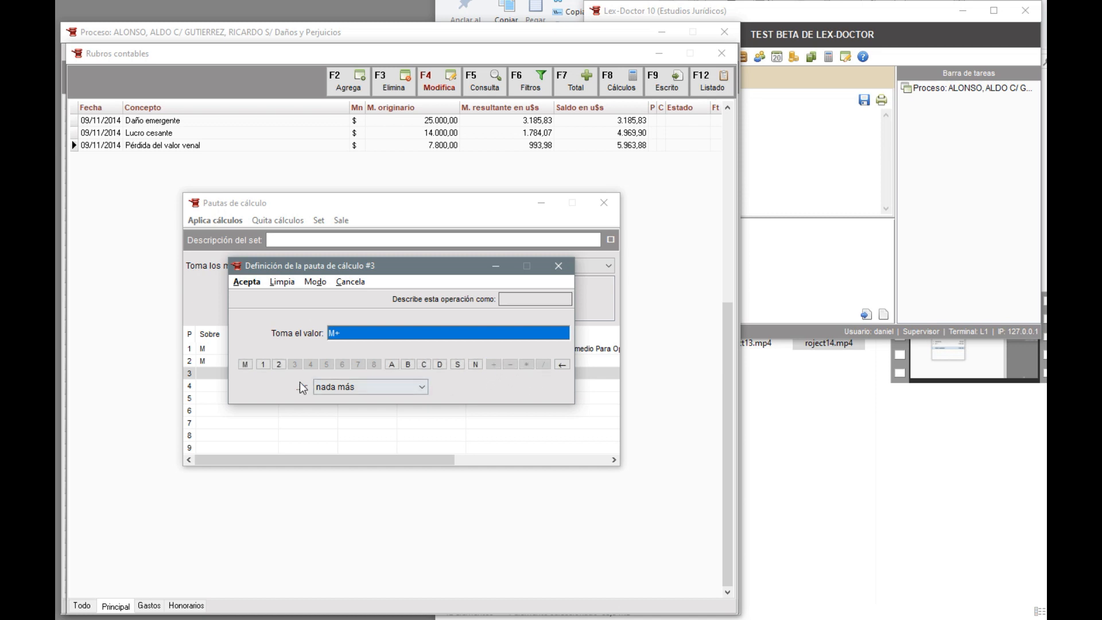
{"action": "left_click", "coordinate": [264, 365]}
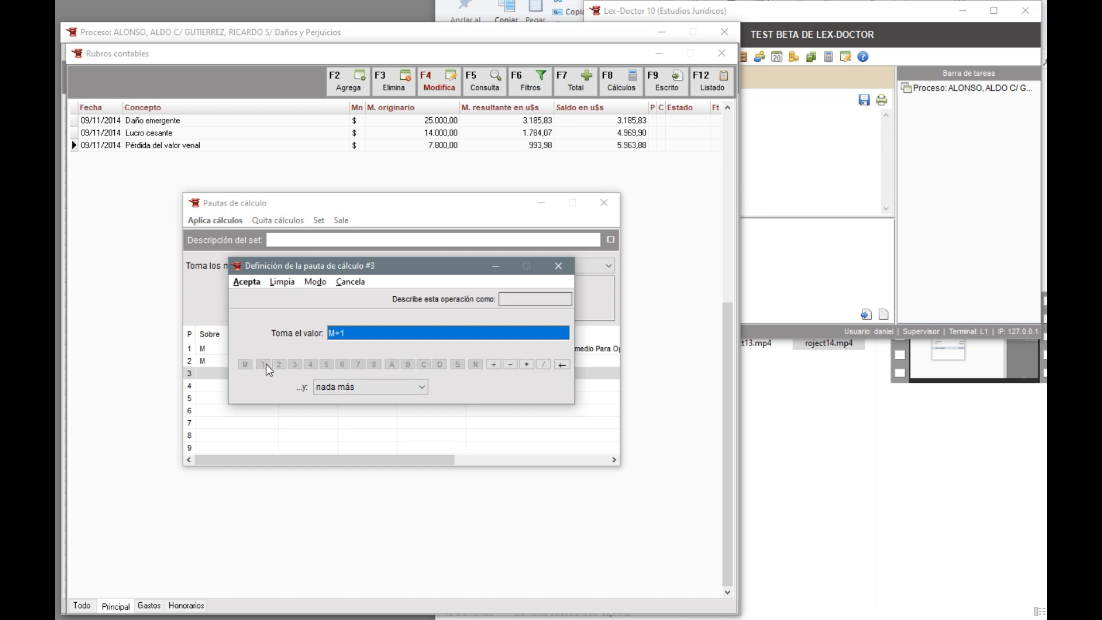
{"action": "left_click", "coordinate": [493, 366]}
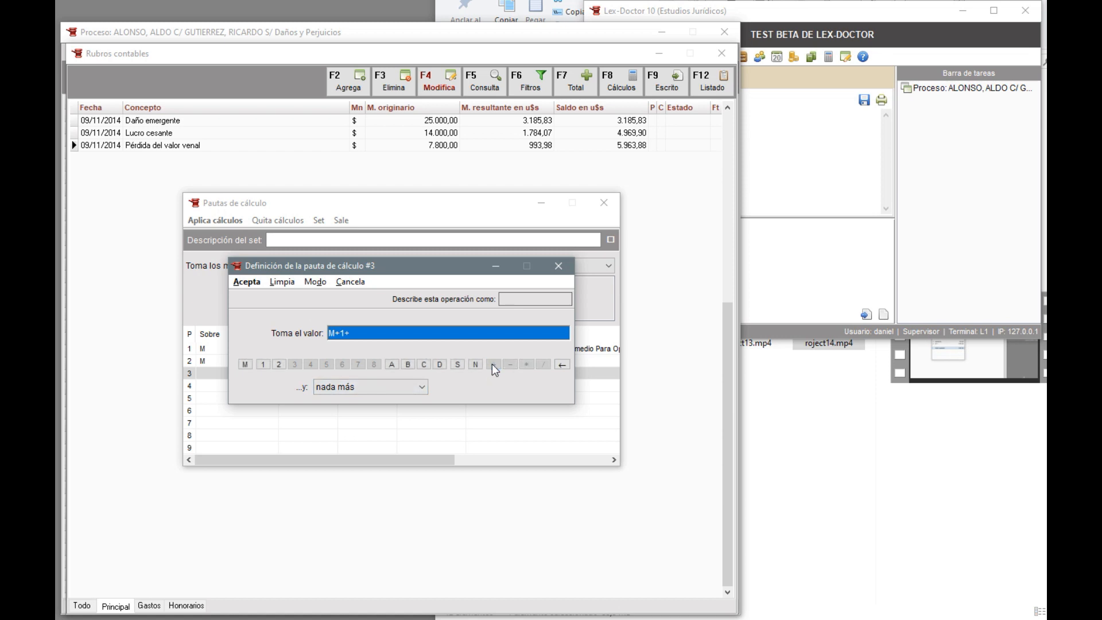
{"action": "left_click", "coordinate": [280, 365]}
{"action": "left_click", "coordinate": [247, 283]}
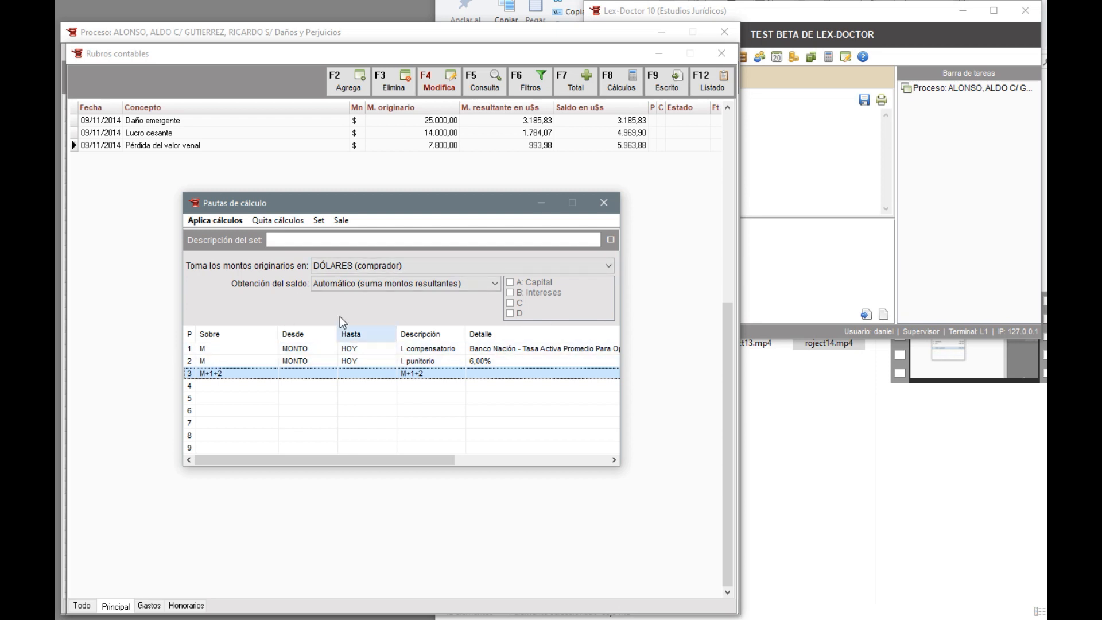
Step: Take the original amounts in Moneda de origen and apply the calculation rules to the accounting items
{"action": "left_click", "coordinate": [339, 267]}
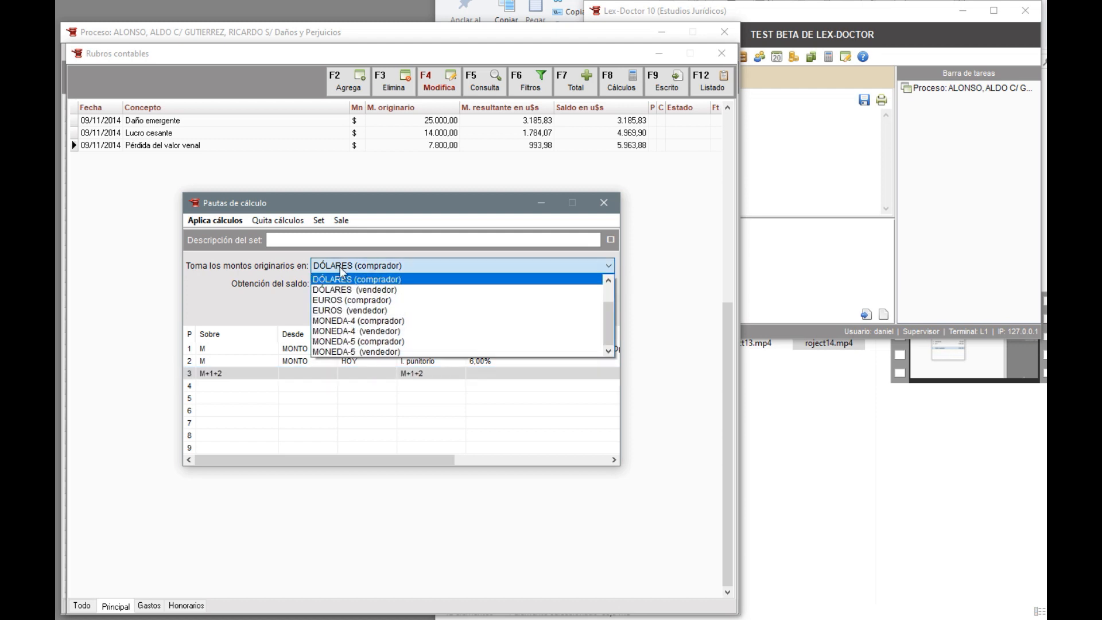
{"action": "left_click_drag", "start_coordinate": [605, 333], "coordinate": [601, 282]}
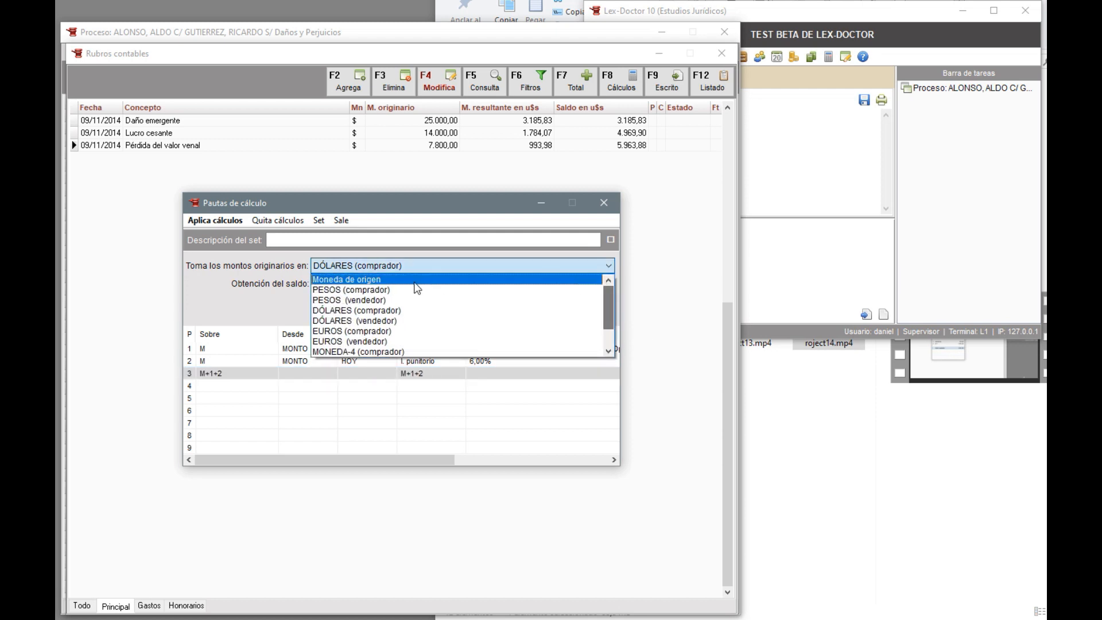
{"action": "left_click", "coordinate": [395, 277]}
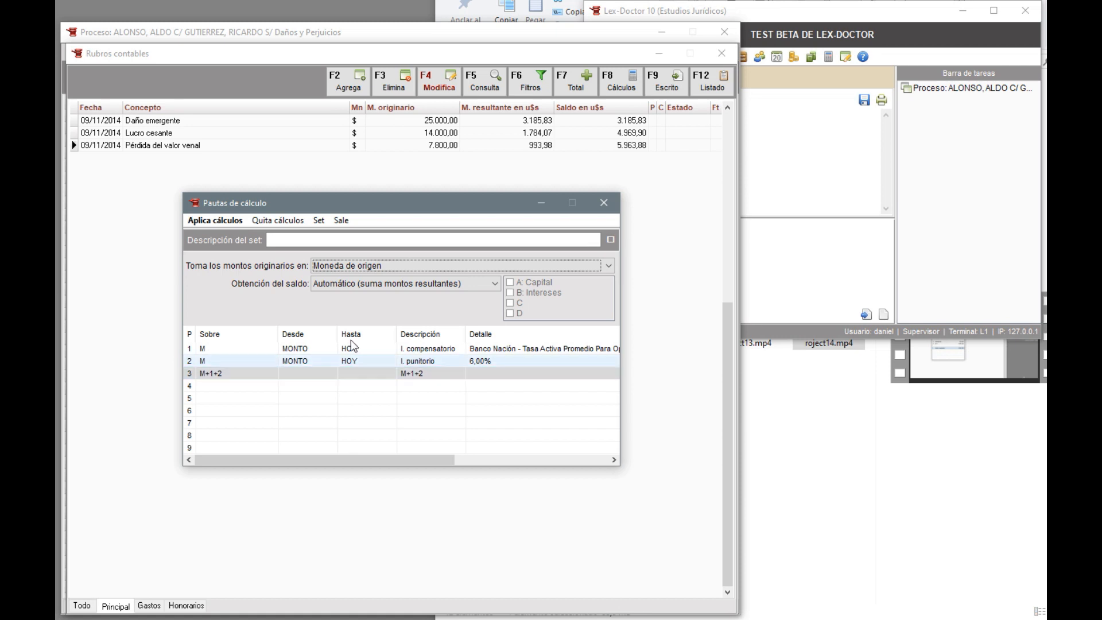
{"action": "left_click", "coordinate": [219, 224]}
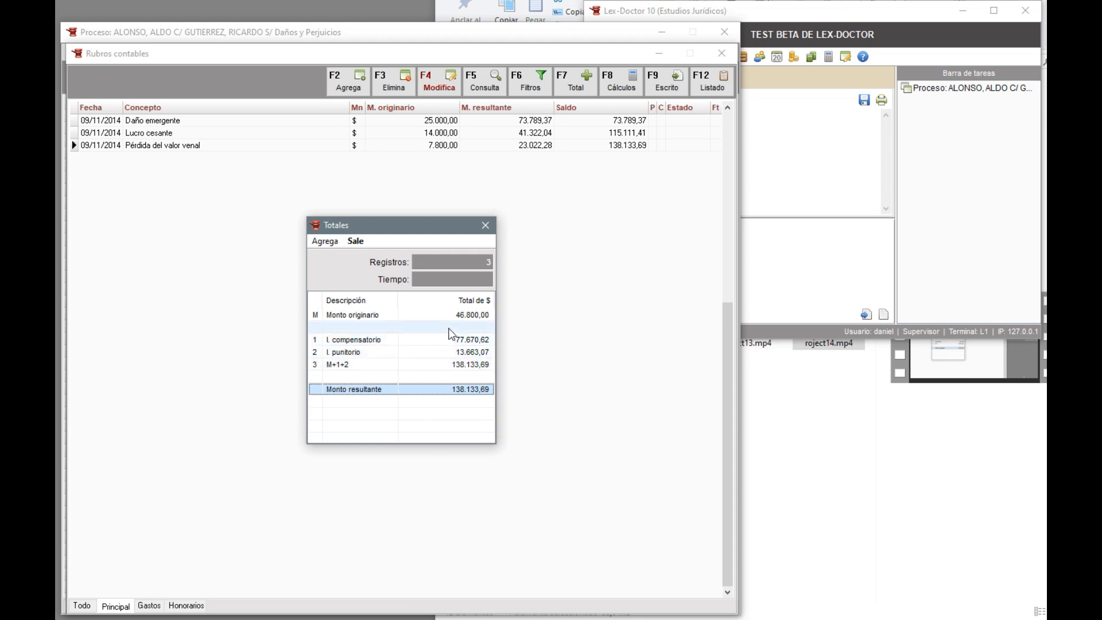
Step: Review the totals for the original amount, compensatory interest, punitive interest and resulting amount, and close the summary
{"action": "left_click", "coordinate": [462, 315]}
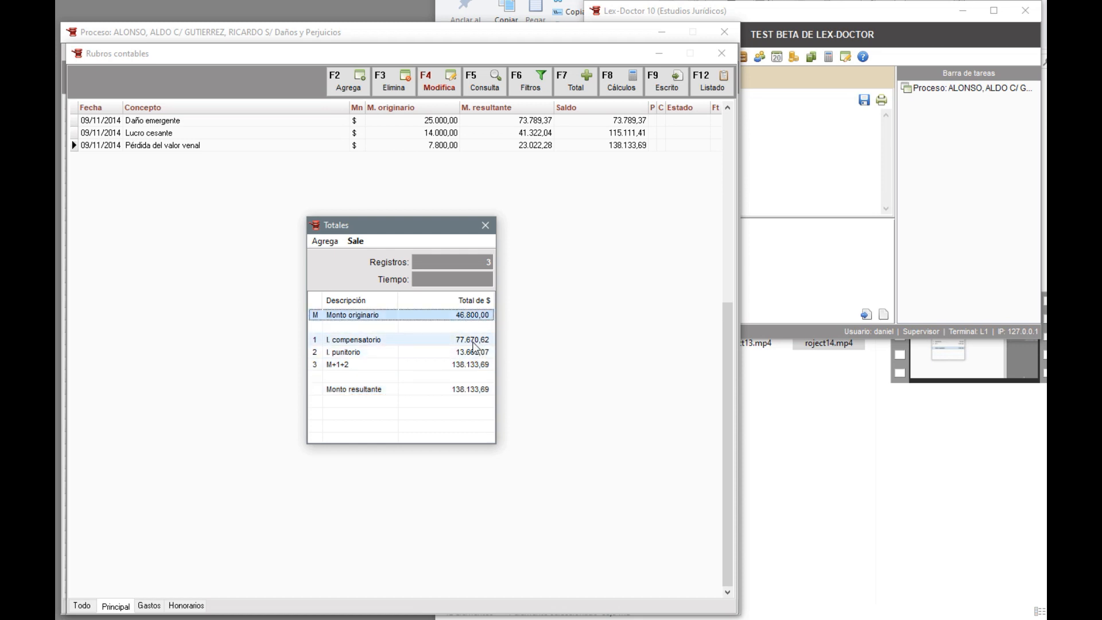
{"action": "left_click", "coordinate": [474, 340]}
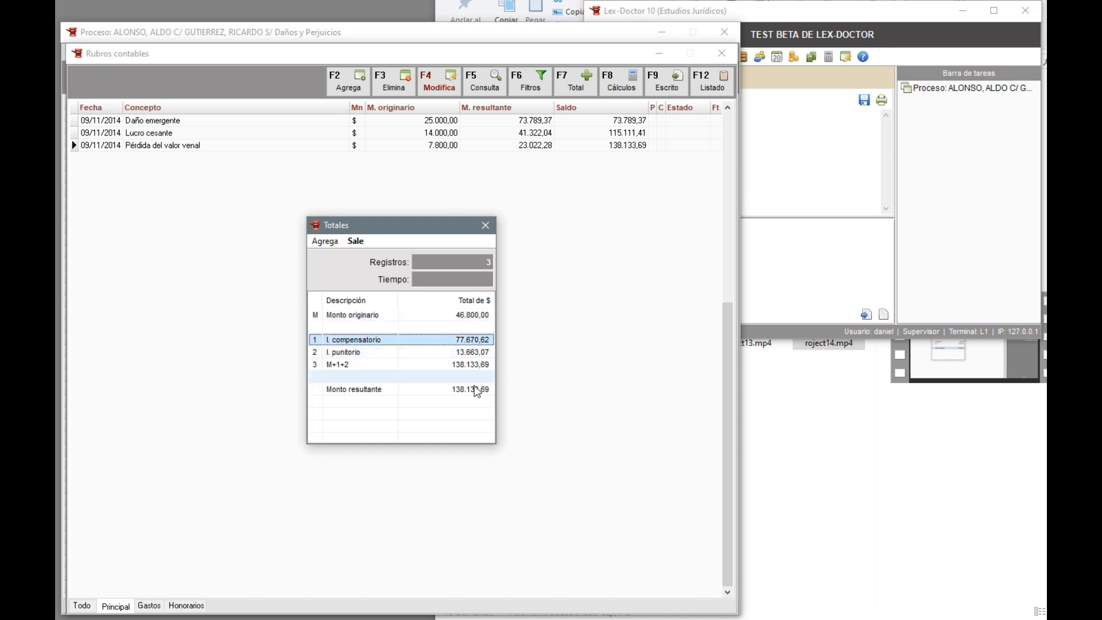
{"action": "left_click", "coordinate": [468, 355]}
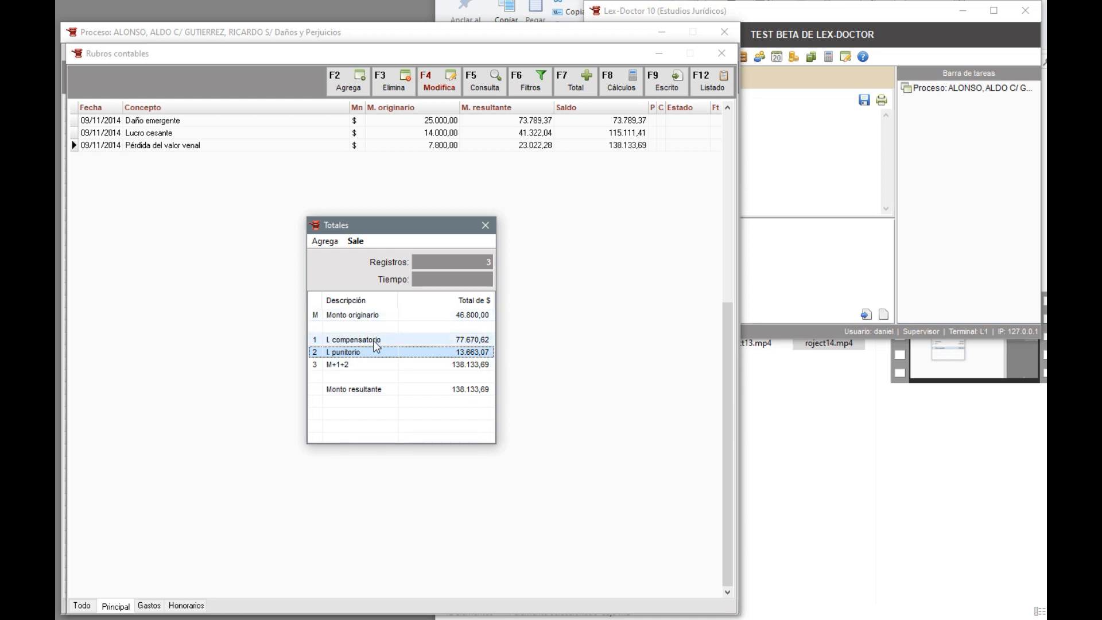
{"action": "left_click", "coordinate": [475, 391]}
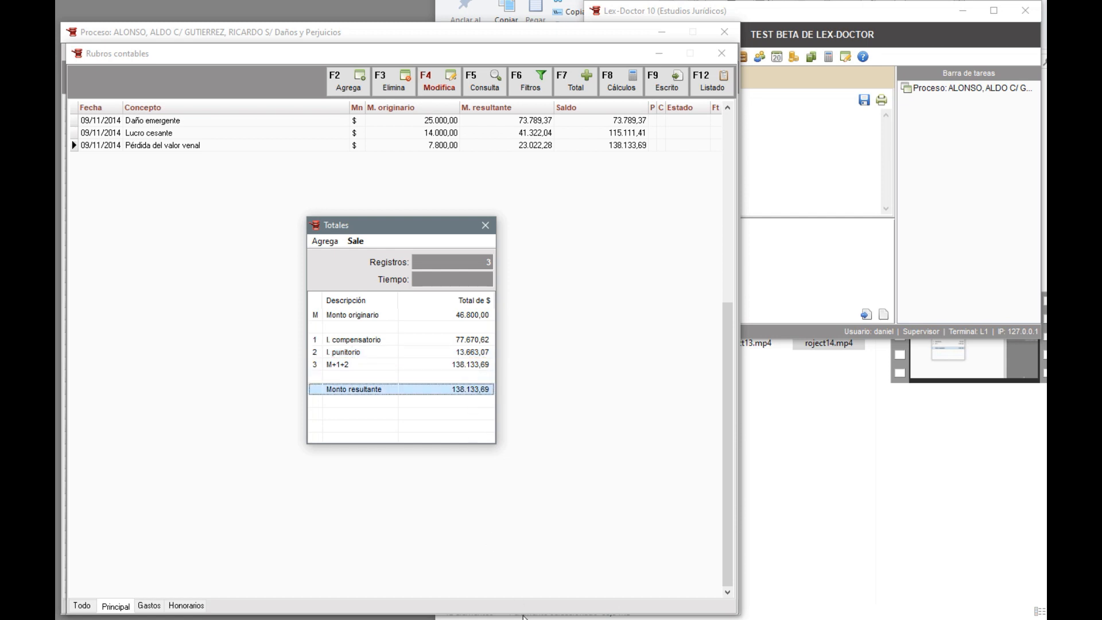
{"action": "left_click", "coordinate": [487, 230]}
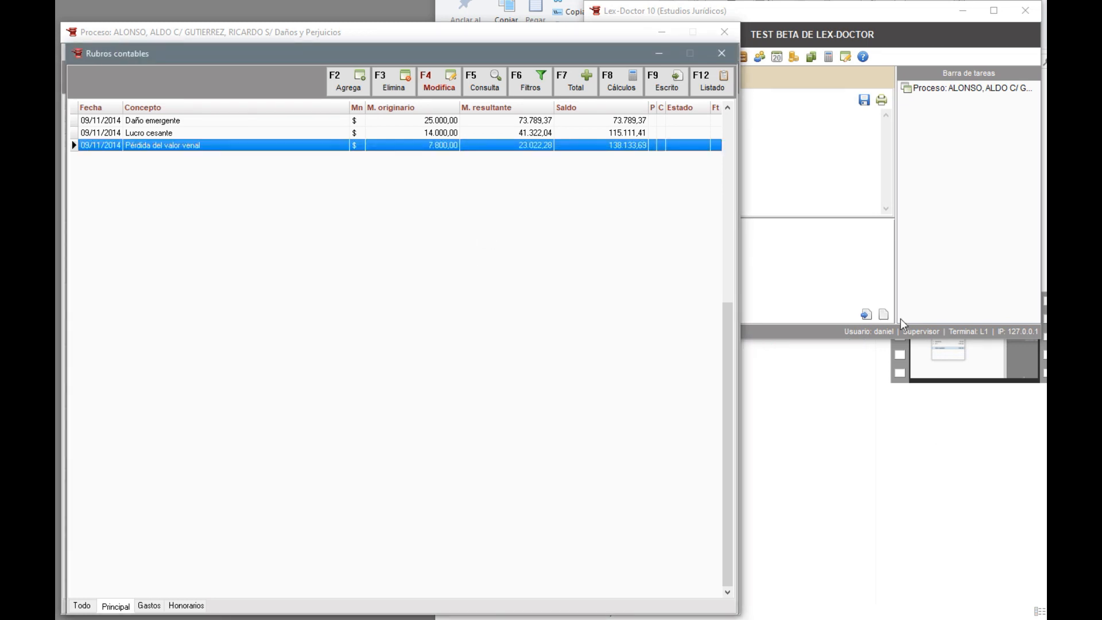
Step: Generate a listing of the accounting items that also includes the I. compensatorio and I. punitorio columns
{"action": "left_click", "coordinate": [719, 88]}
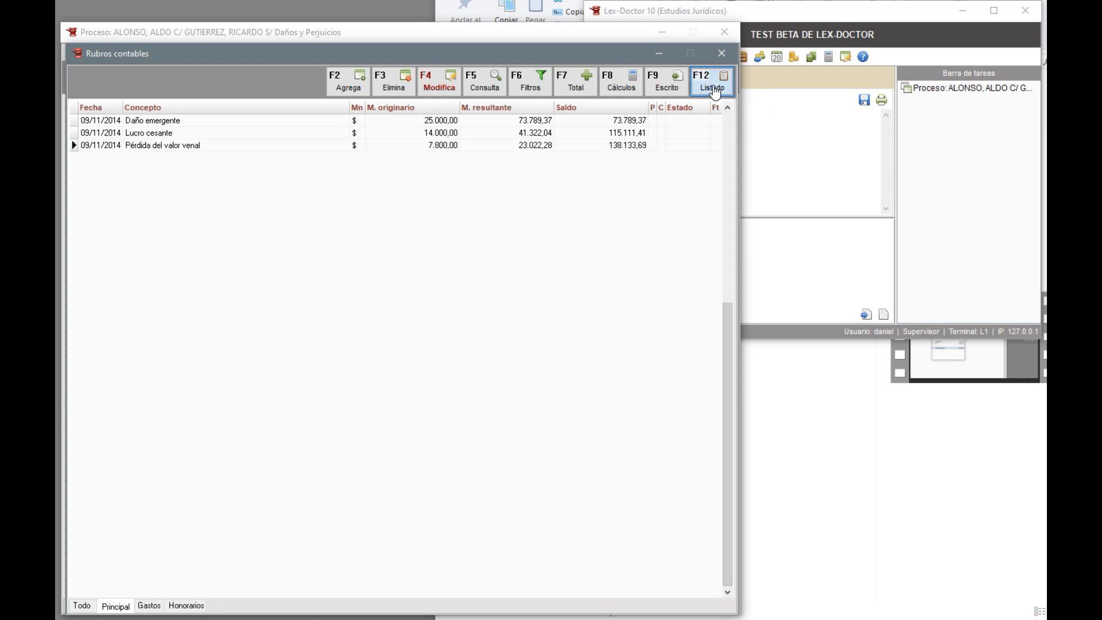
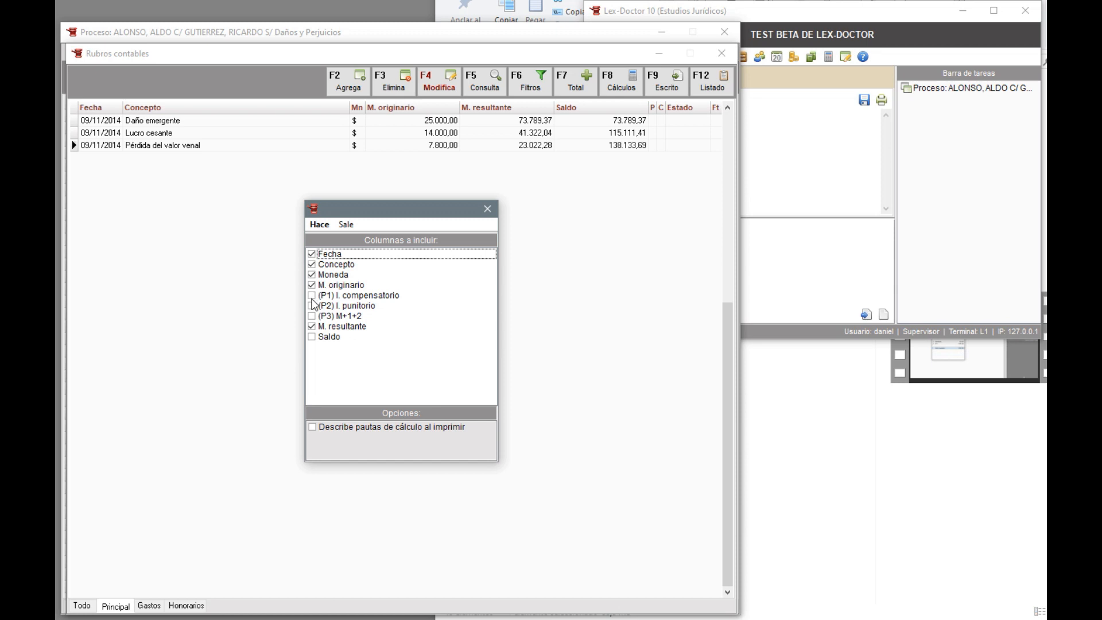
{"action": "left_click", "coordinate": [312, 297]}
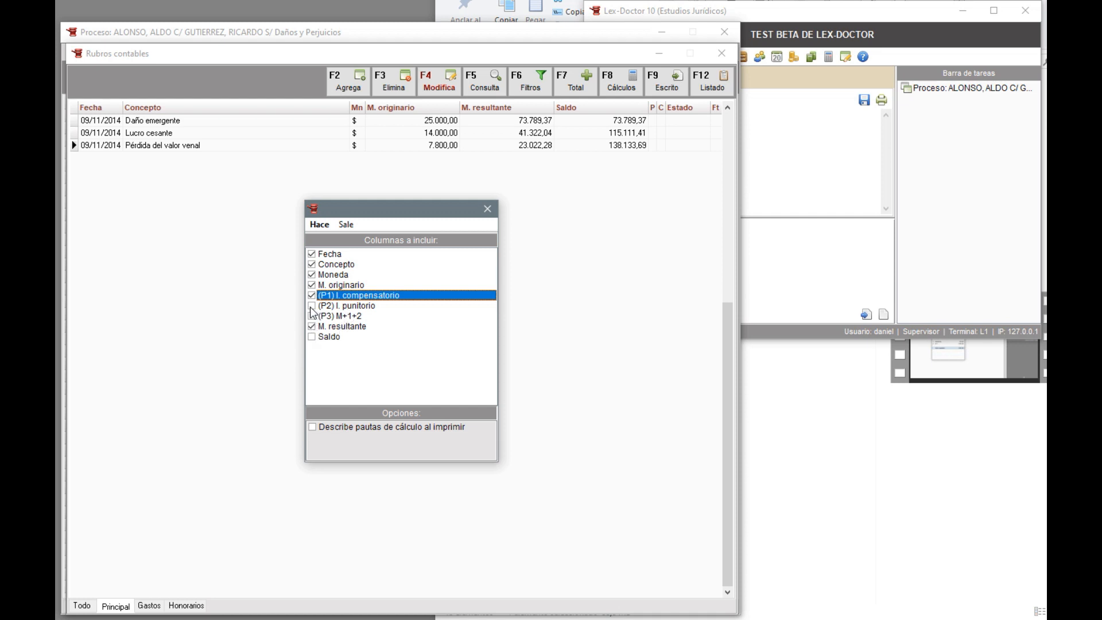
{"action": "left_click", "coordinate": [311, 305]}
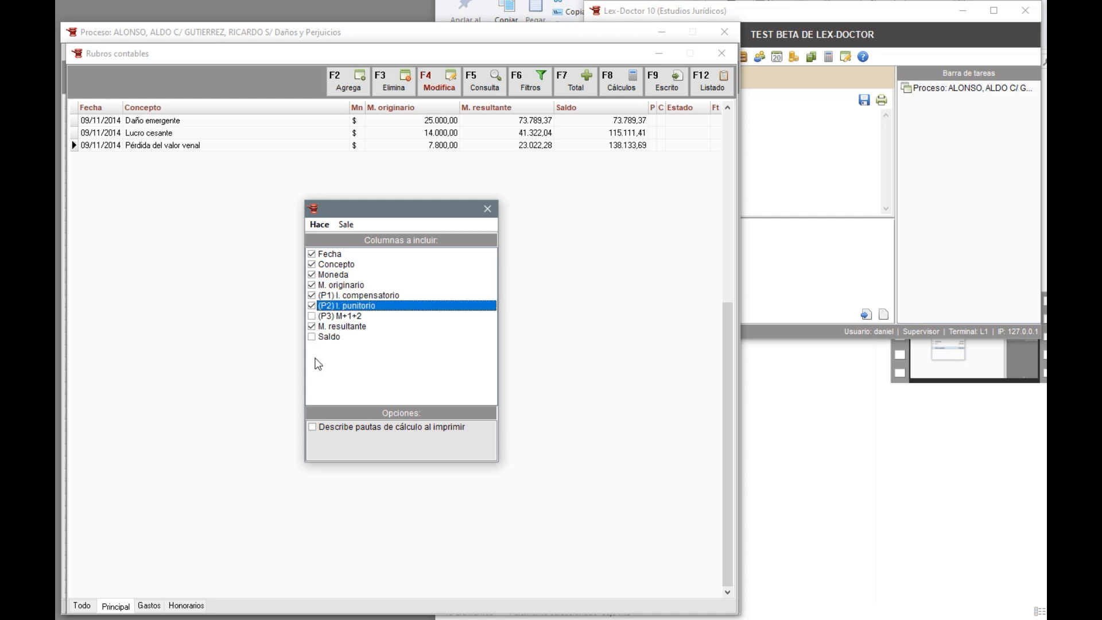
{"action": "left_click", "coordinate": [320, 227]}
{"action": "left_click", "coordinate": [323, 240]}
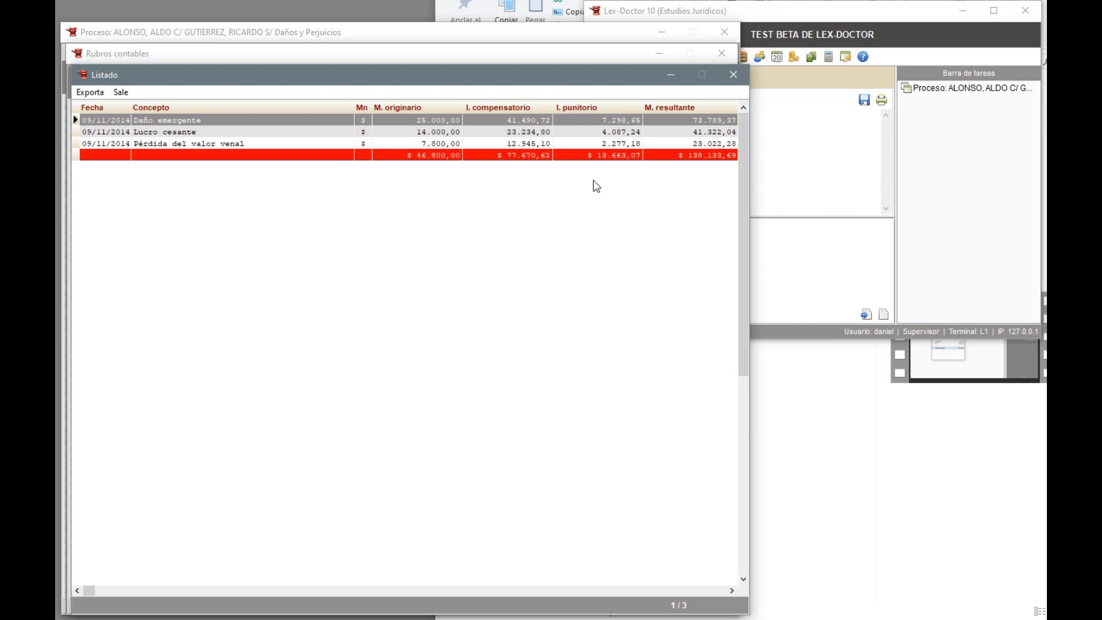
Step: Export the listing as an XLSX spreadsheet named aaaaaaa, open it in Excel and widen its window
{"action": "left_click", "coordinate": [94, 95]}
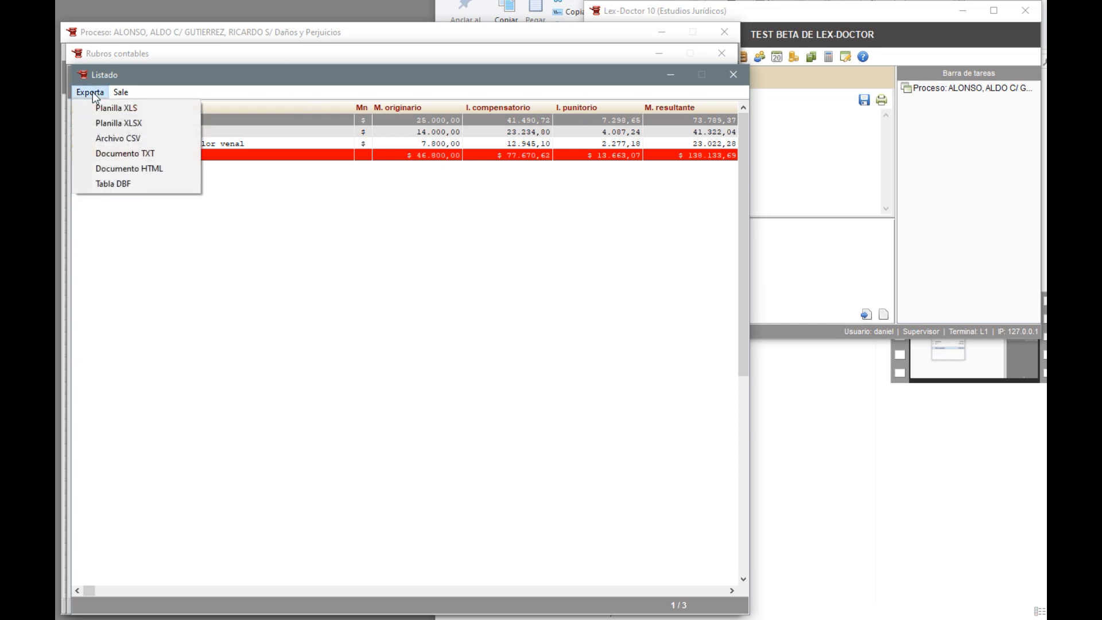
{"action": "left_click", "coordinate": [116, 121]}
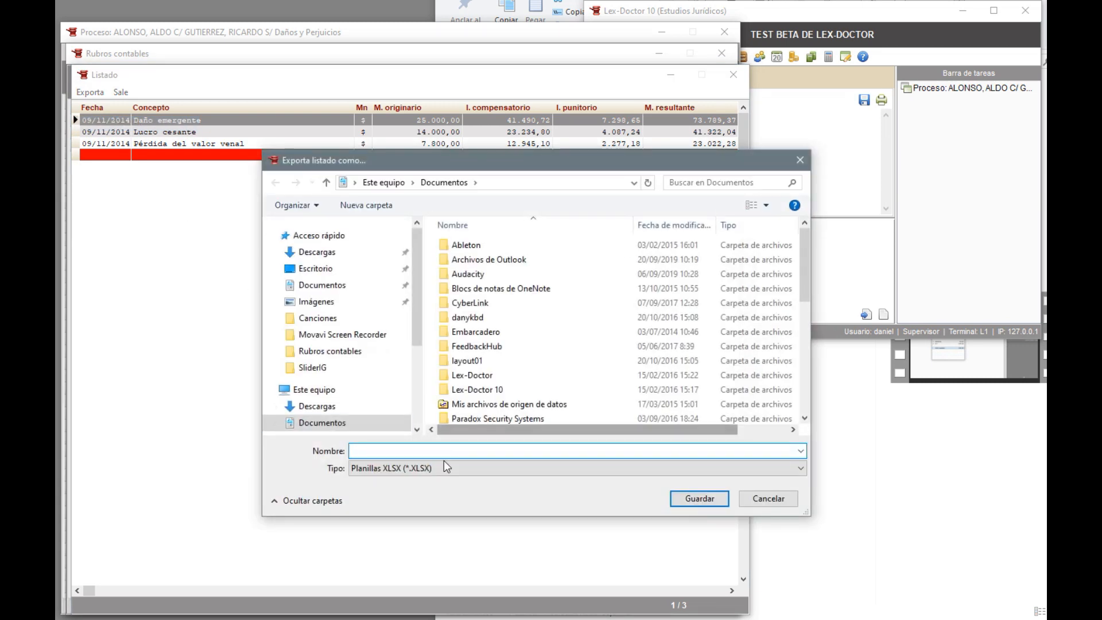
{"action": "type", "text": "aaaaaaa"}
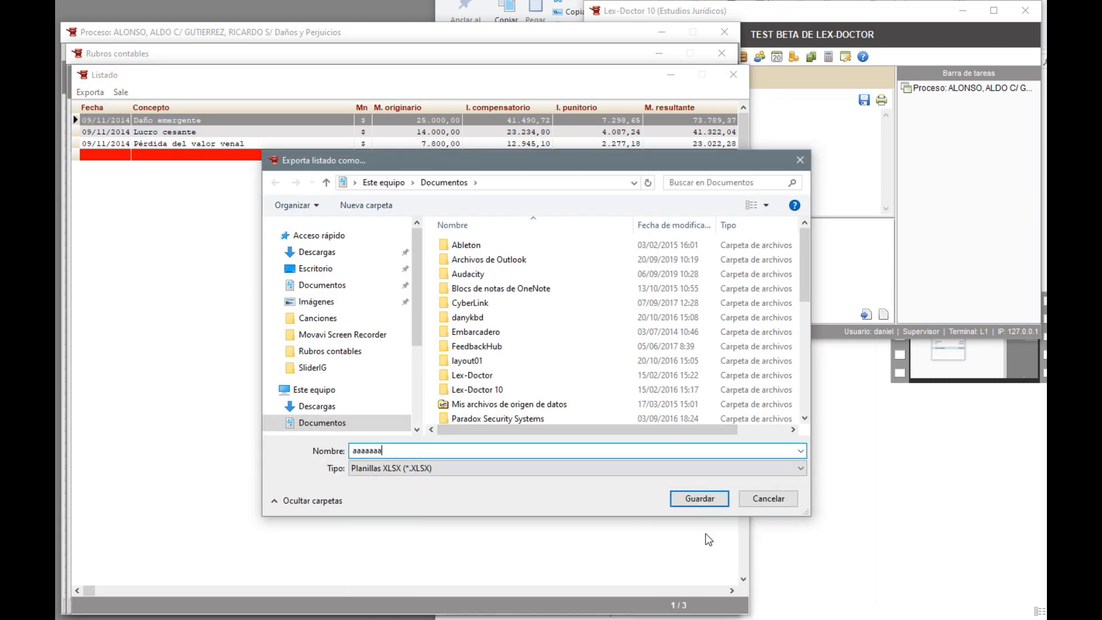
{"action": "left_click", "coordinate": [716, 501]}
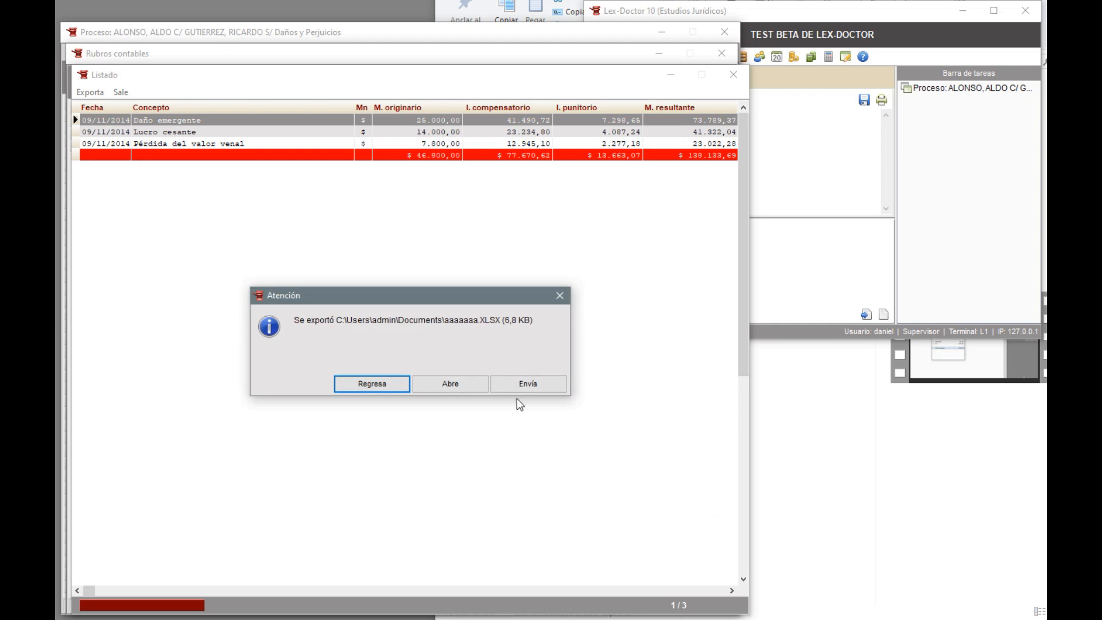
{"action": "left_click", "coordinate": [476, 385]}
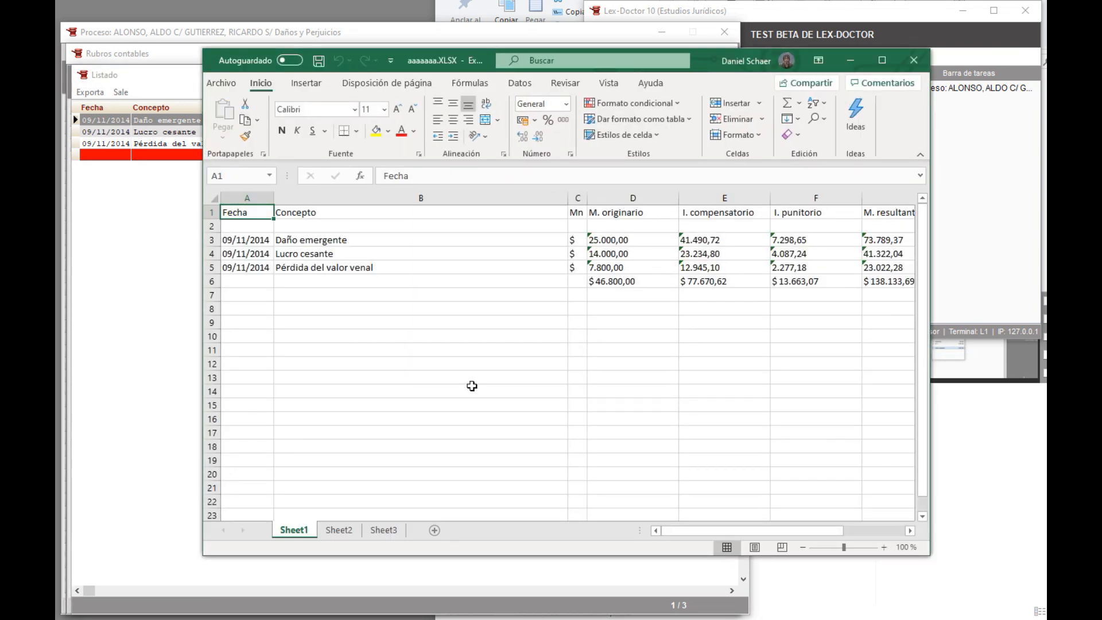
{"action": "left_click_drag", "start_coordinate": [937, 282], "coordinate": [1016, 280]}
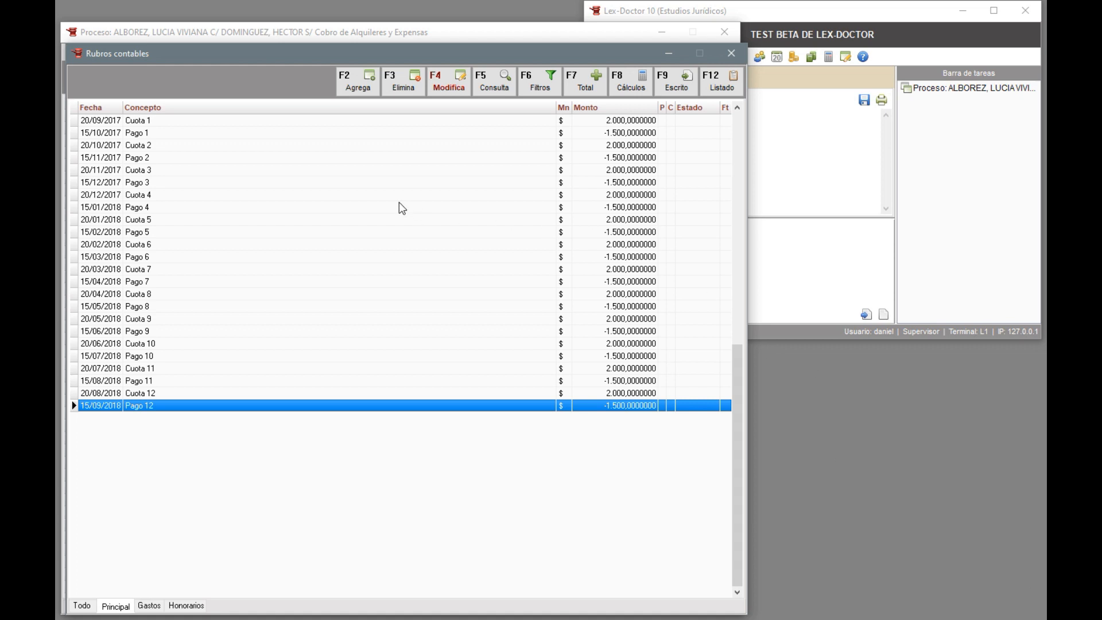
Step: In the rent collection case's accounting items, examine the dates and amounts of the monthly installments from Cuota 1 to Cuota 6
{"action": "left_click", "coordinate": [209, 120]}
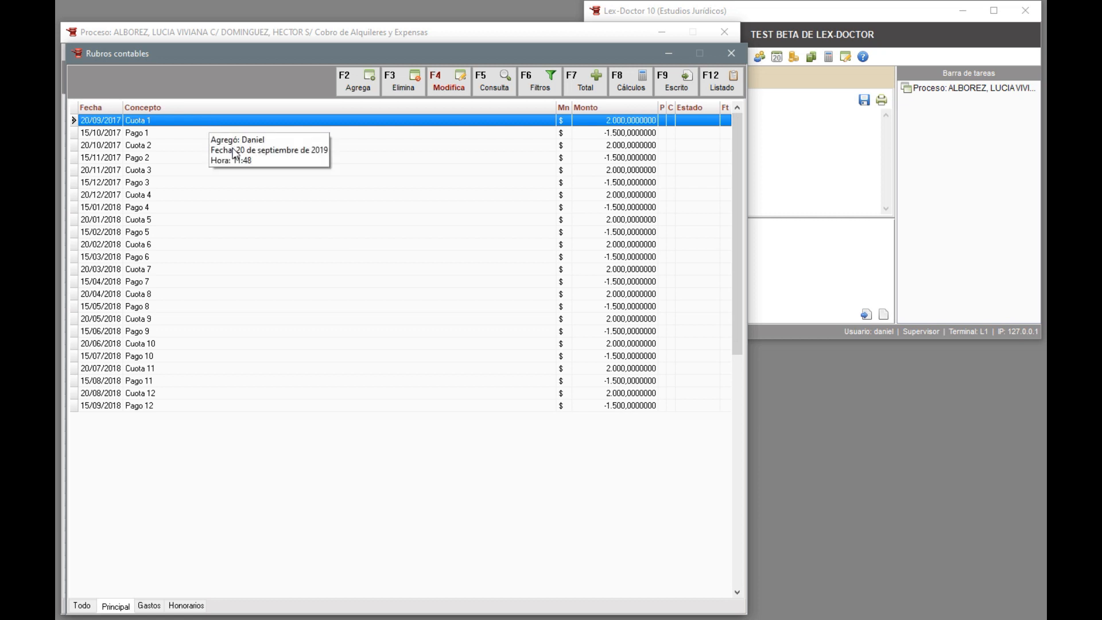
{"action": "left_click", "coordinate": [152, 146]}
{"action": "left_click", "coordinate": [155, 172]}
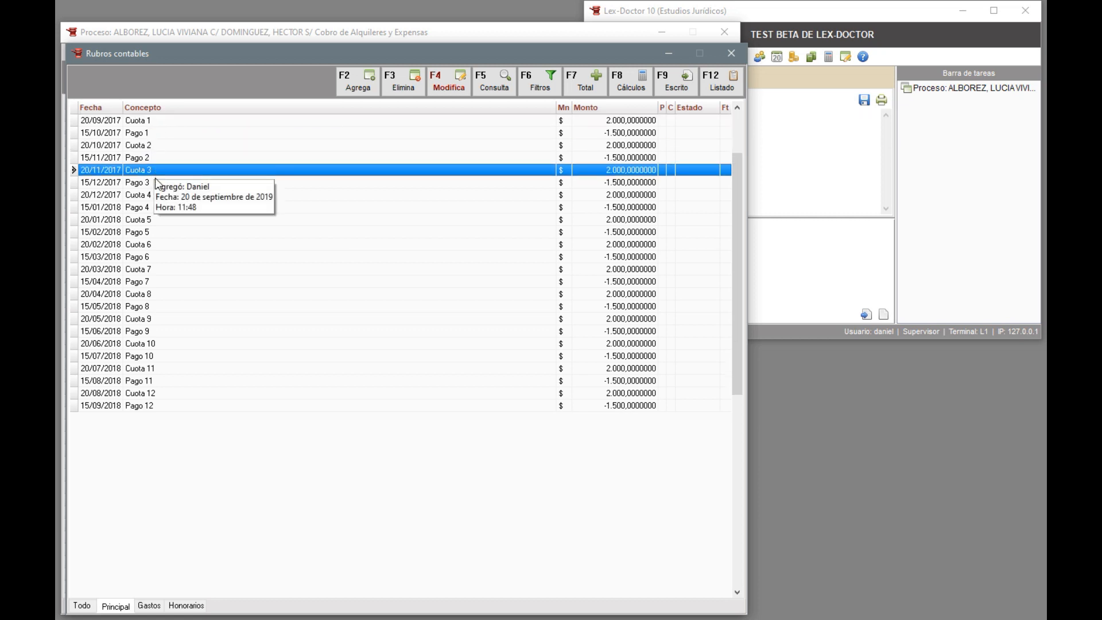
{"action": "left_click", "coordinate": [153, 196]}
{"action": "left_click", "coordinate": [154, 219]}
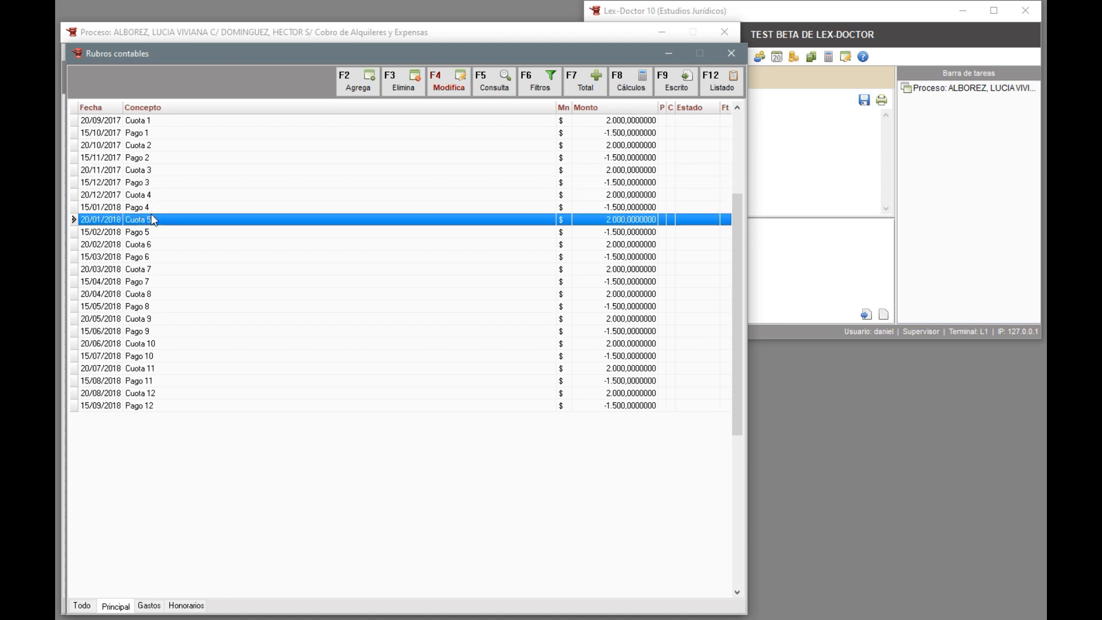
{"action": "left_click", "coordinate": [158, 244]}
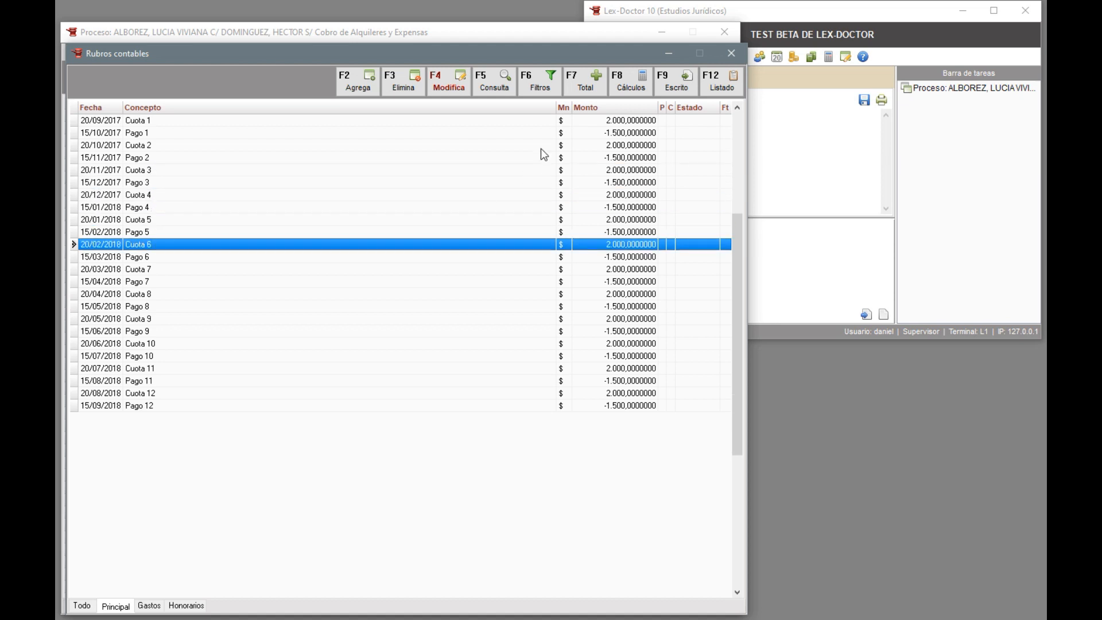
{"action": "left_click", "coordinate": [609, 122]}
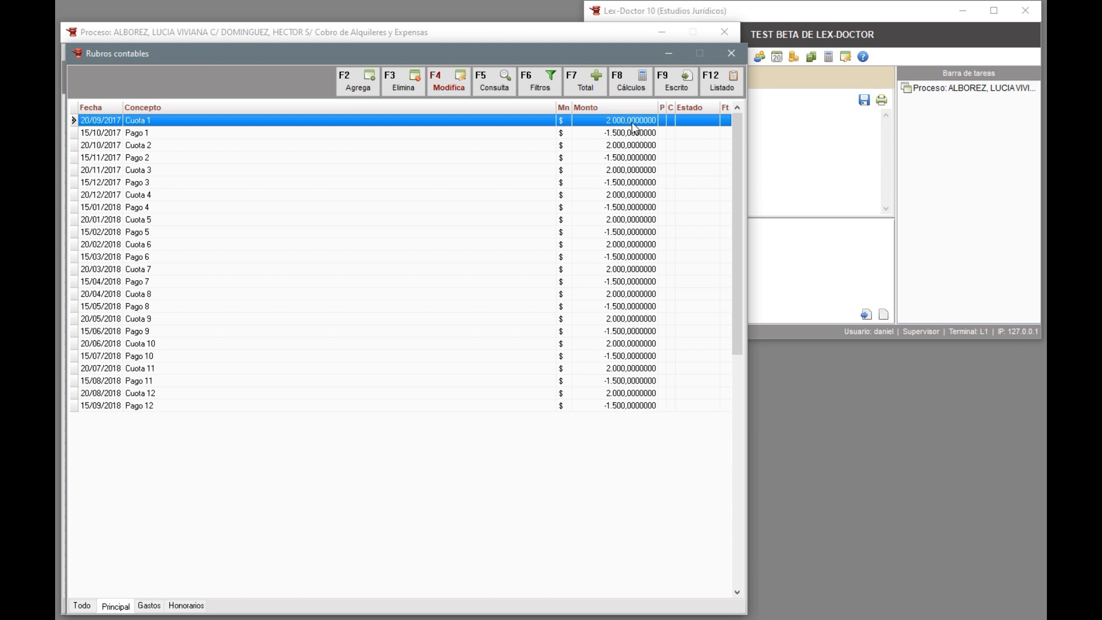
Step: Examine the partial payments from Pago 1 to Pago 5 and compare the amount of Pago 1 with Cuota 1
{"action": "left_click", "coordinate": [167, 132]}
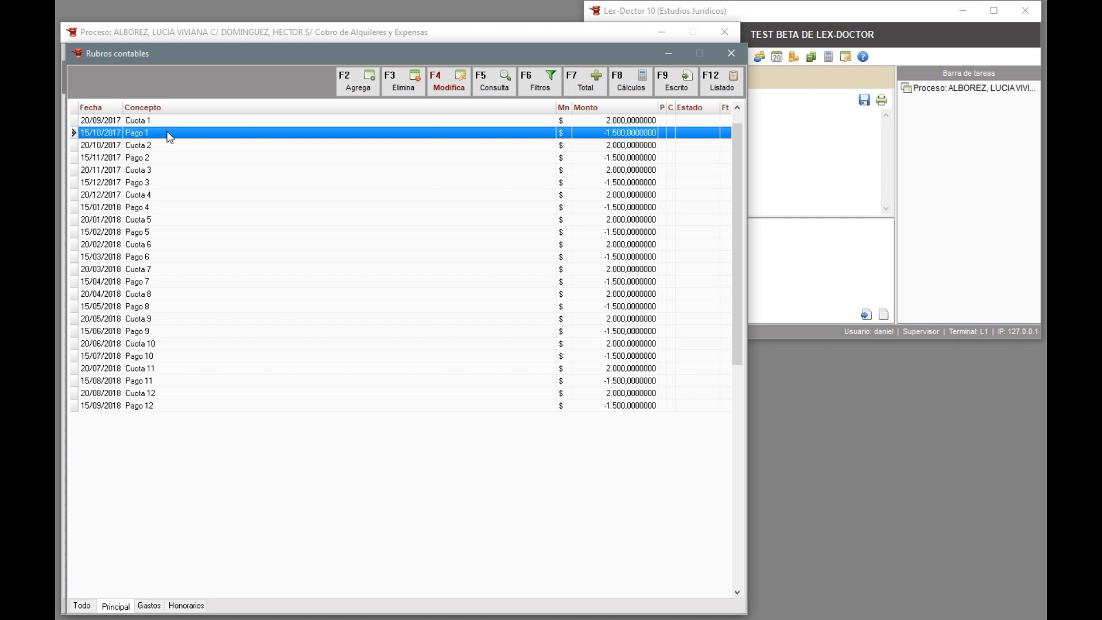
{"action": "left_click", "coordinate": [160, 163]}
{"action": "left_click", "coordinate": [154, 184]}
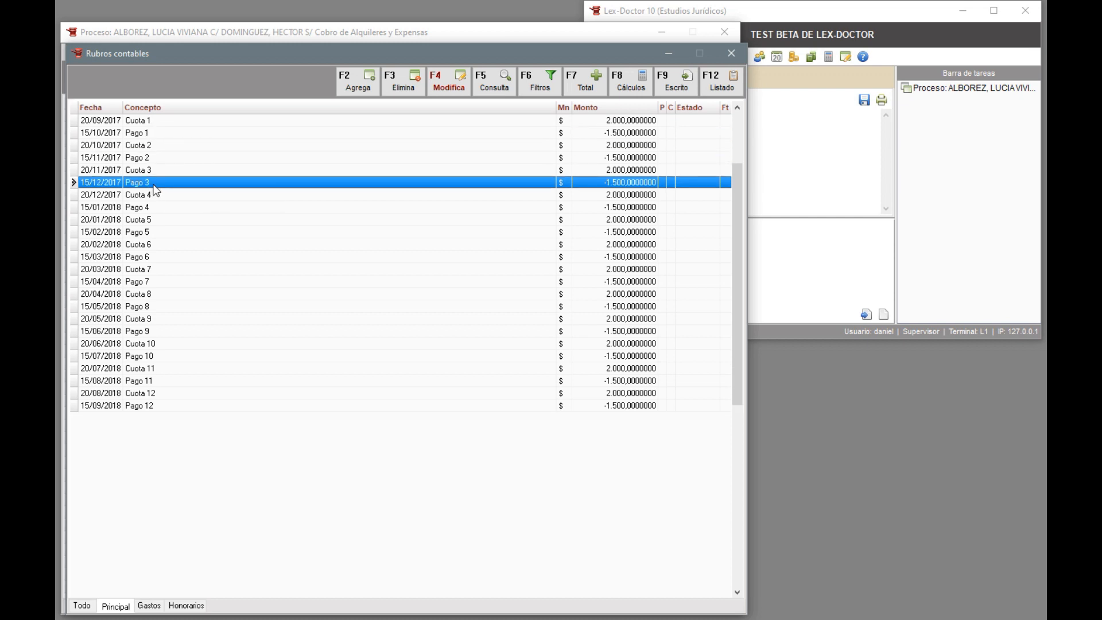
{"action": "left_click", "coordinate": [159, 205]}
{"action": "left_click", "coordinate": [160, 232]}
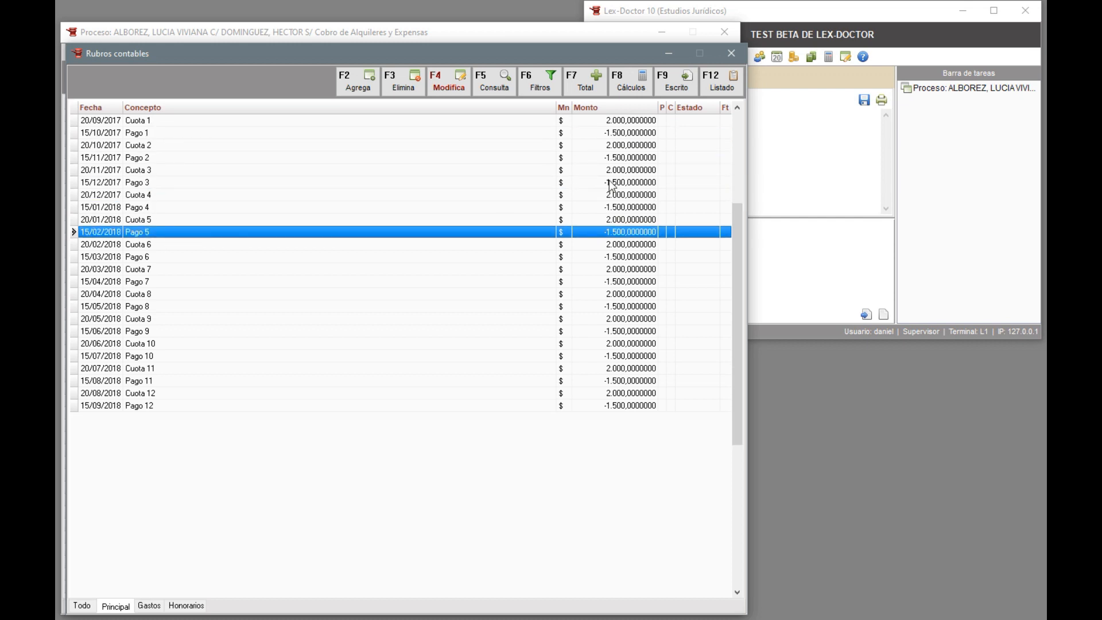
{"action": "left_click", "coordinate": [642, 134]}
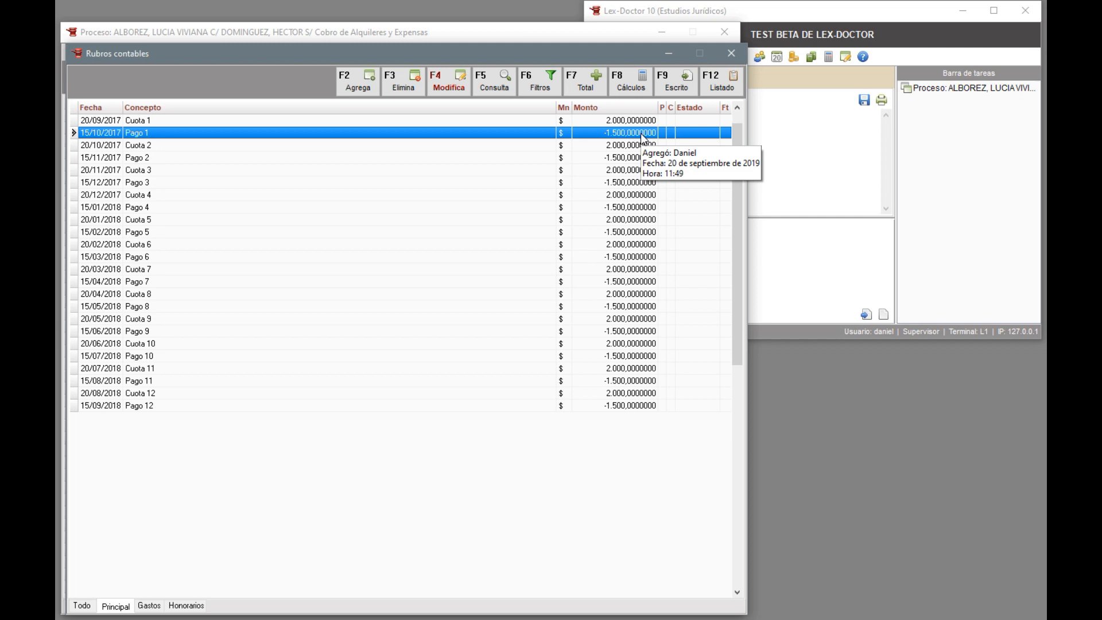
{"action": "left_click", "coordinate": [638, 123]}
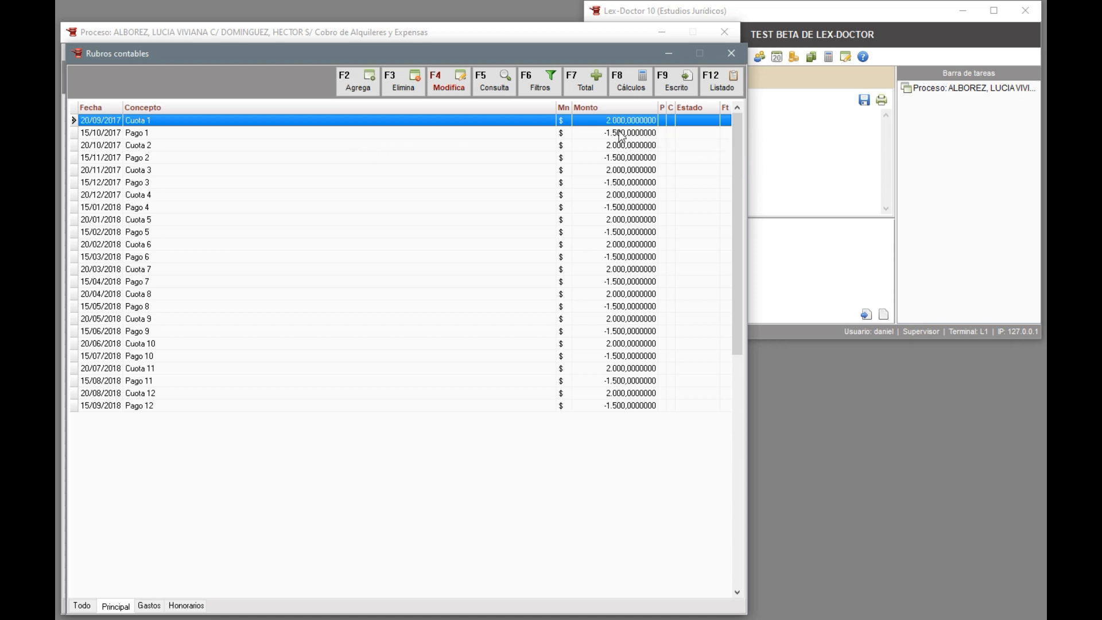
{"action": "left_click", "coordinate": [634, 135]}
{"action": "mouse_move", "coordinate": [635, 138]}
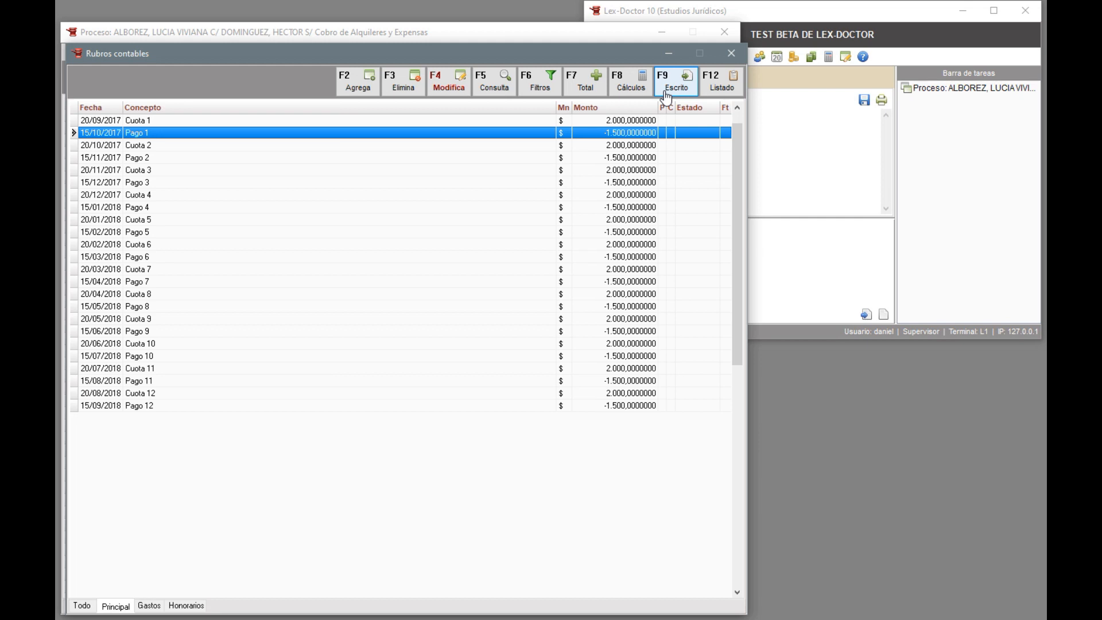
Step: Open the calculation rules, choose Suma las memorias as the balance method and select the A: Capital memory
{"action": "left_click", "coordinate": [624, 92]}
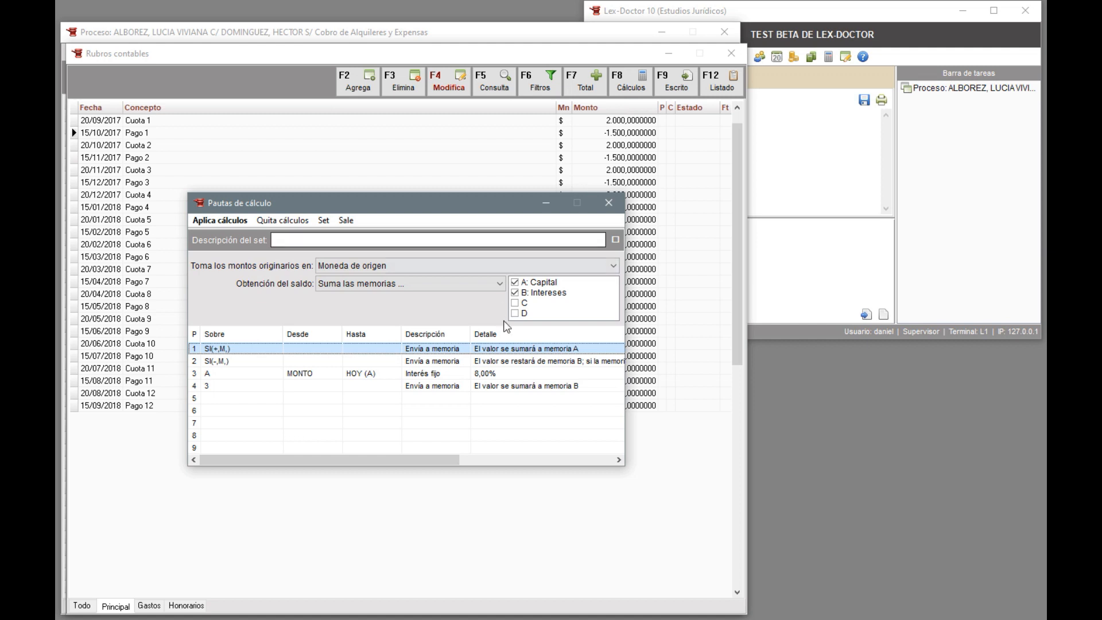
{"action": "left_click", "coordinate": [350, 287]}
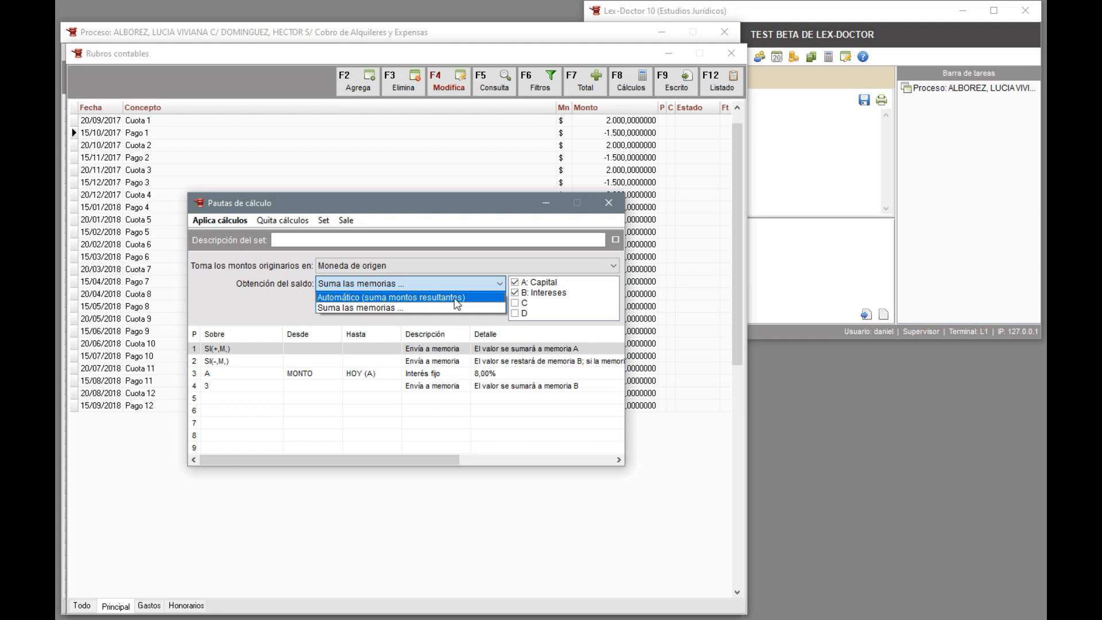
{"action": "left_click", "coordinate": [372, 310]}
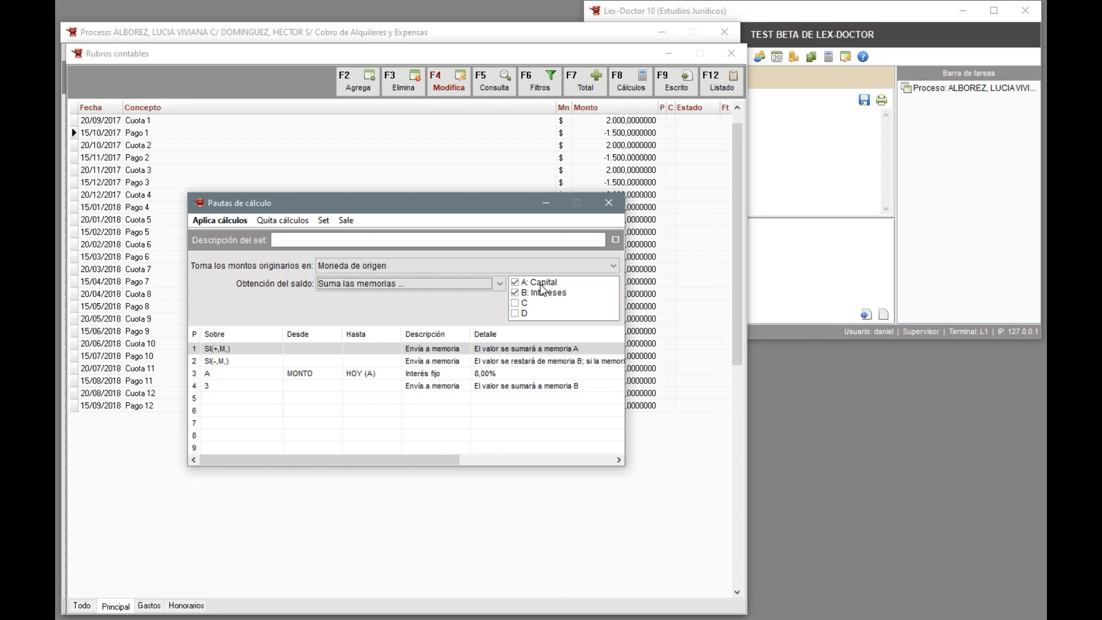
{"action": "left_click", "coordinate": [541, 284]}
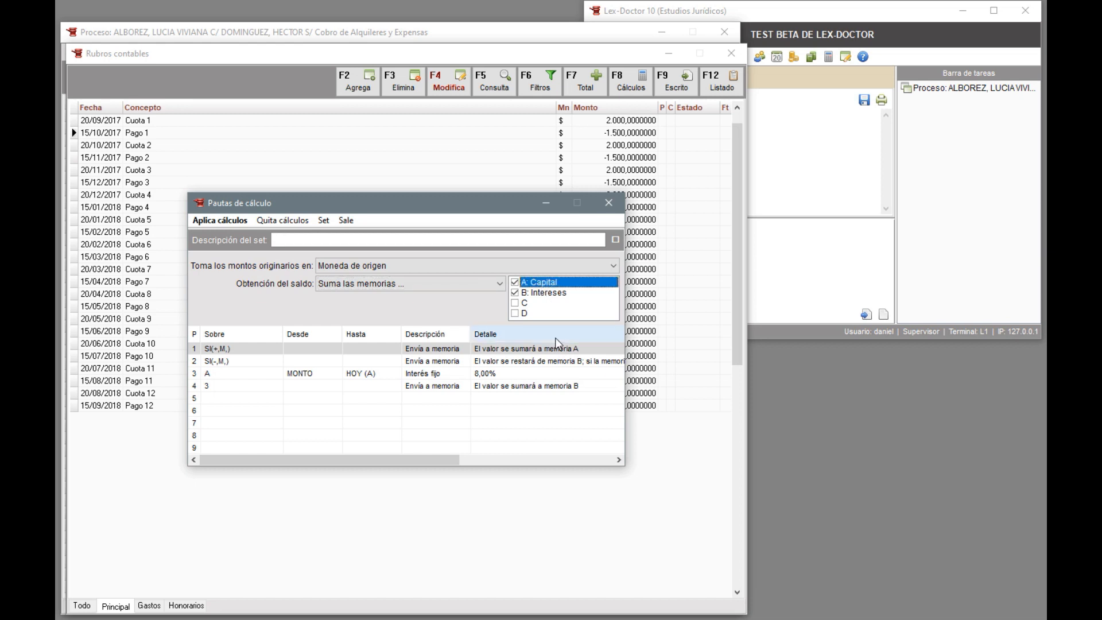
Step: Review the A: Capital and B: Intereses memories, open calculation rule 1 and check its Condicional mode
{"action": "left_click", "coordinate": [551, 297]}
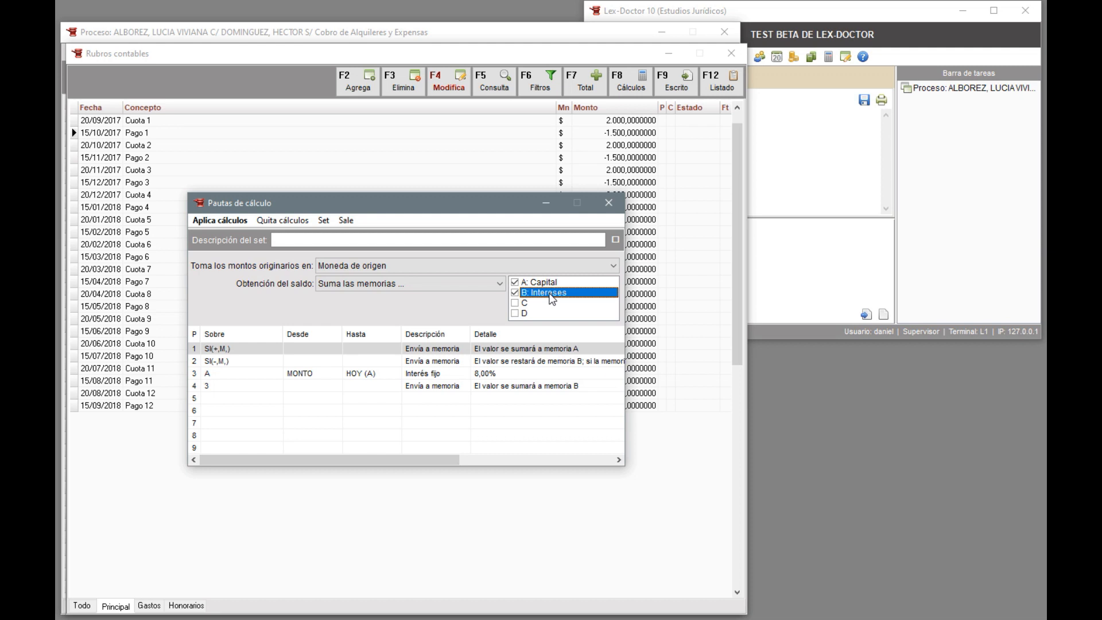
{"action": "left_click", "coordinate": [552, 285]}
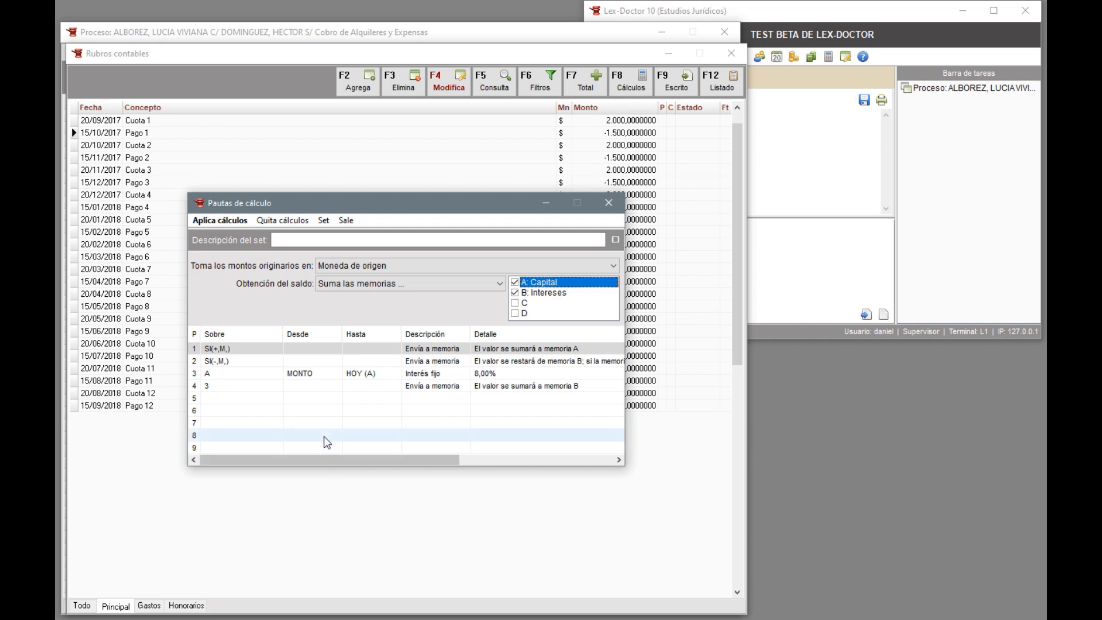
{"action": "double_click", "coordinate": [264, 348]}
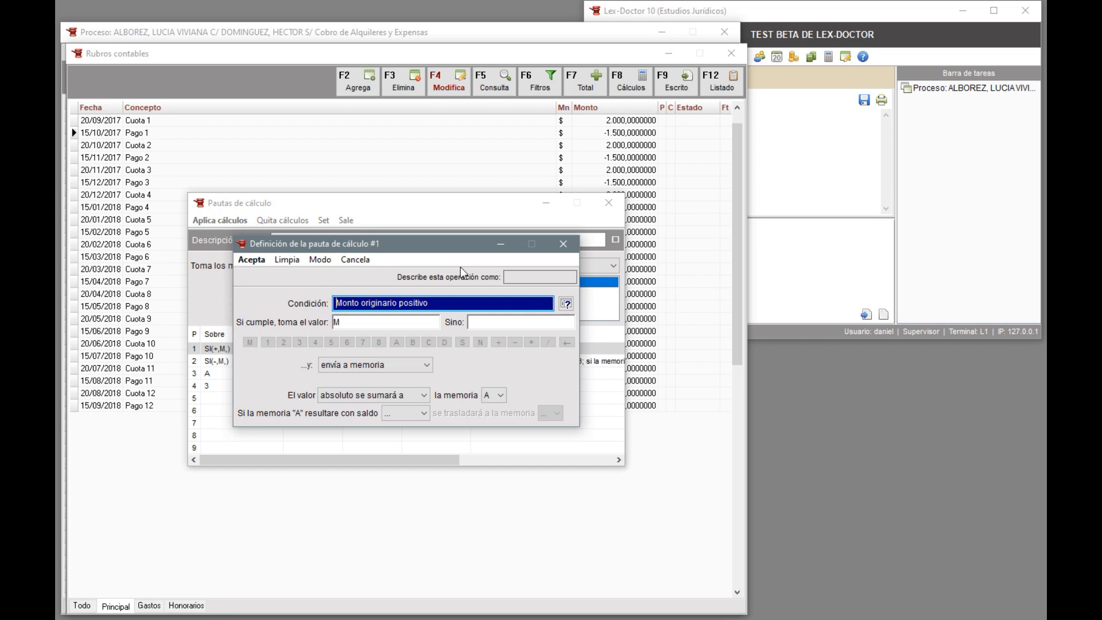
{"action": "left_click", "coordinate": [321, 259]}
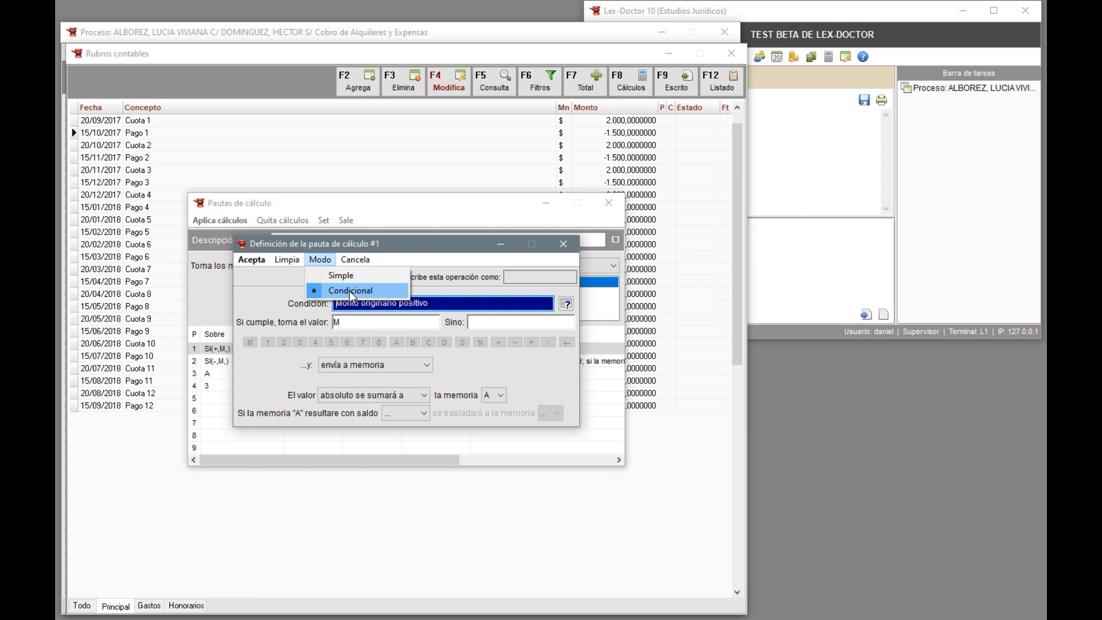
{"action": "left_click", "coordinate": [241, 300]}
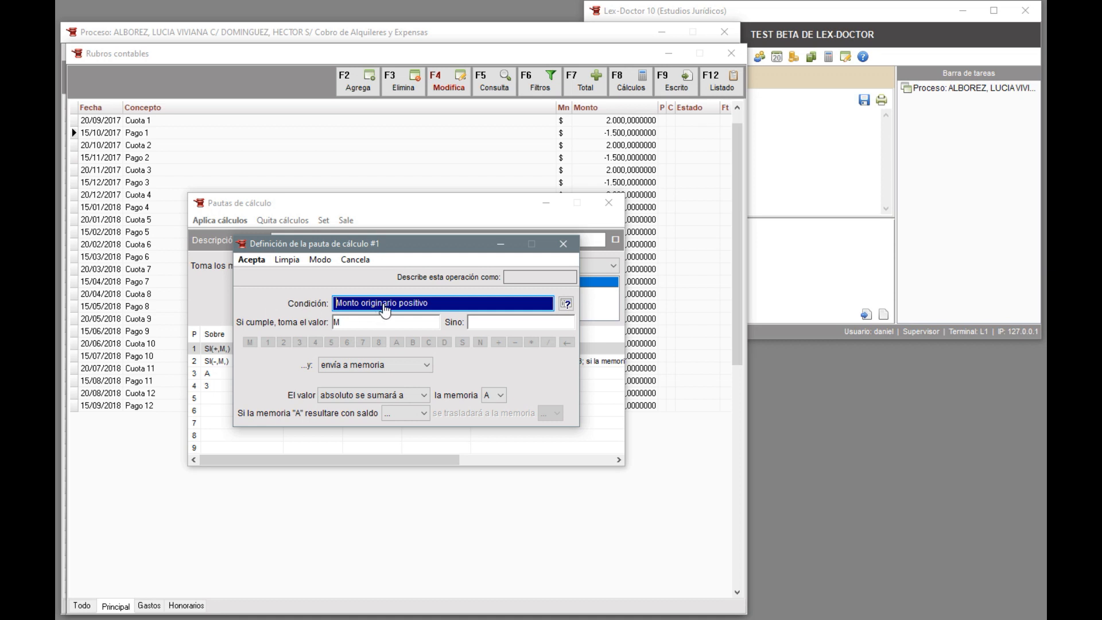
Step: Inspect rule 1's condition definition, checking the type Por rango del monto originario, and close it
{"action": "left_click", "coordinate": [567, 305]}
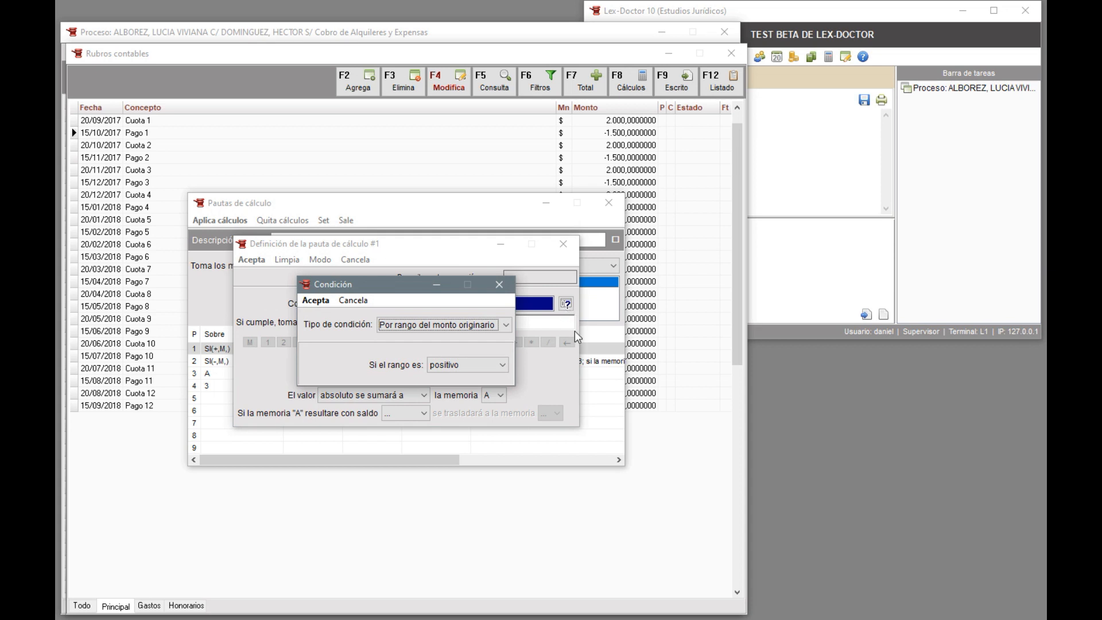
{"action": "left_click", "coordinate": [416, 325]}
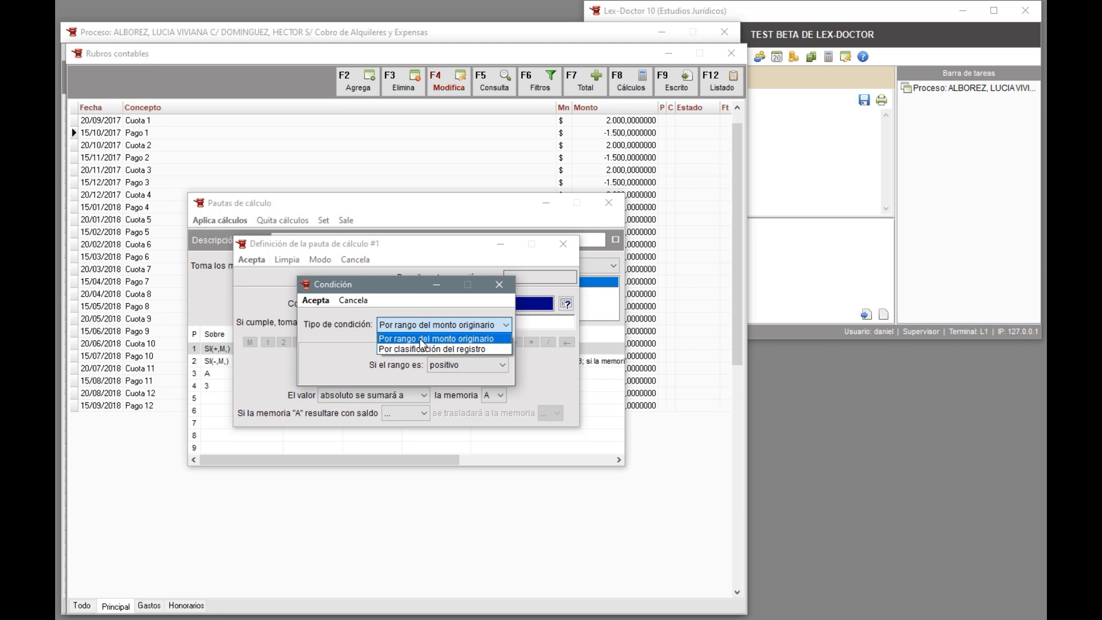
{"action": "left_click", "coordinate": [422, 340]}
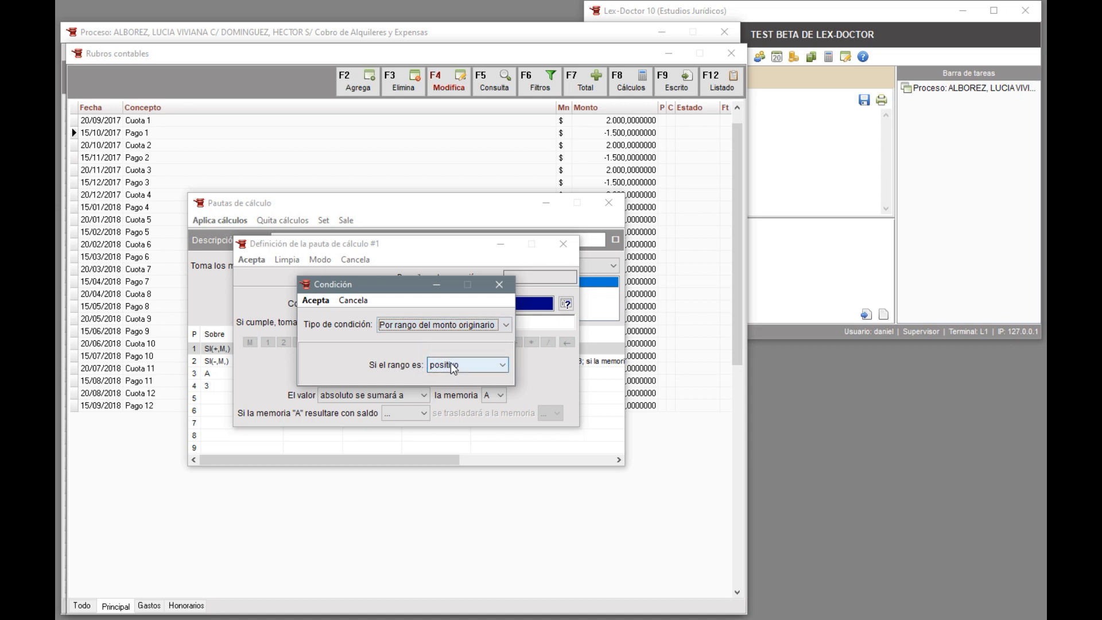
{"action": "left_click", "coordinate": [498, 285]}
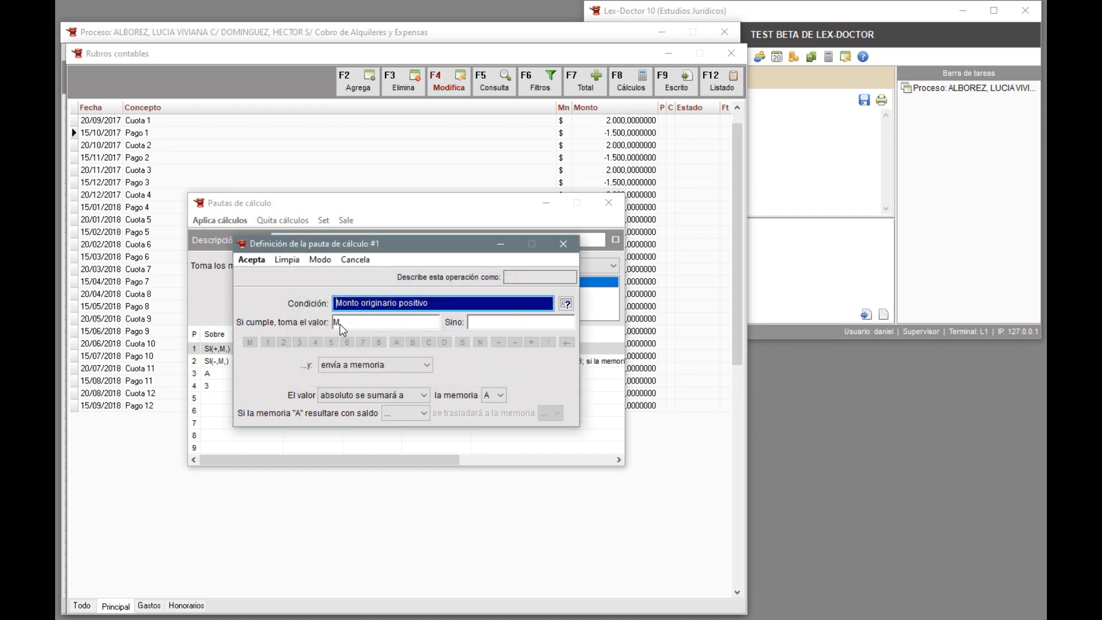
Step: Set rule 1 to send value M to memory with absoluto se sumará a memory A, and accept the rule
{"action": "key", "text": "Tab"}
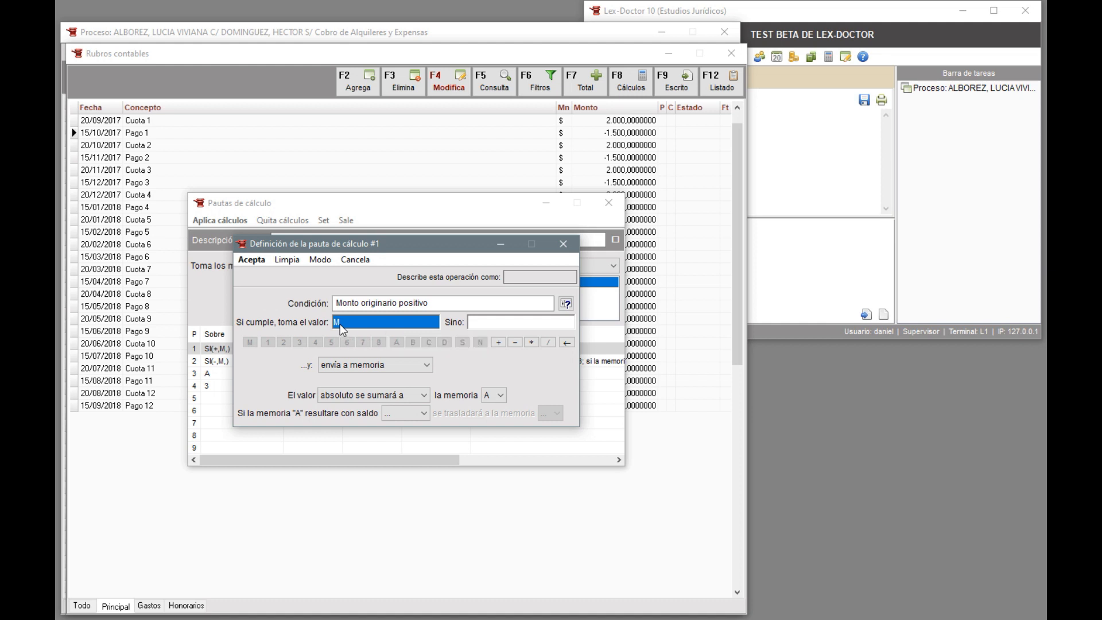
{"action": "left_click", "coordinate": [488, 325]}
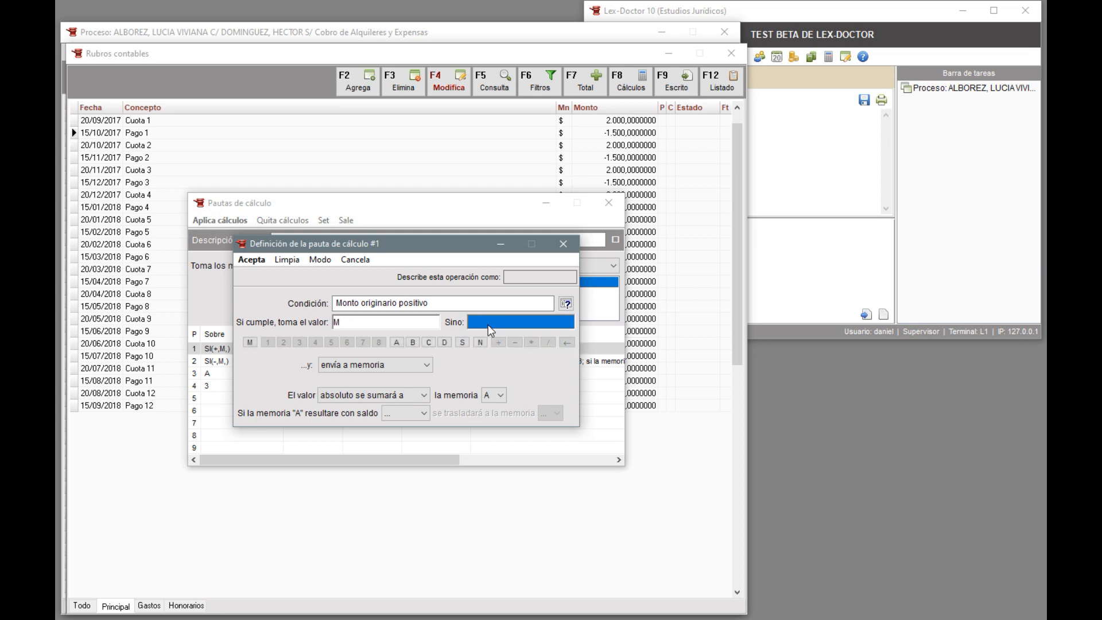
{"action": "left_click", "coordinate": [382, 325]}
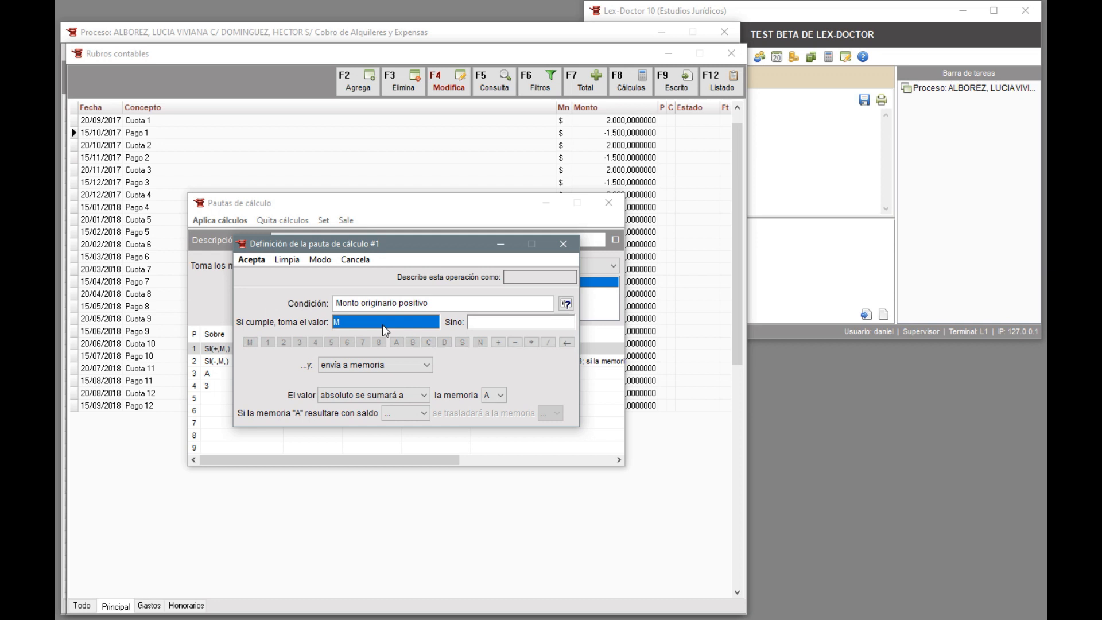
{"action": "left_click", "coordinate": [373, 366]}
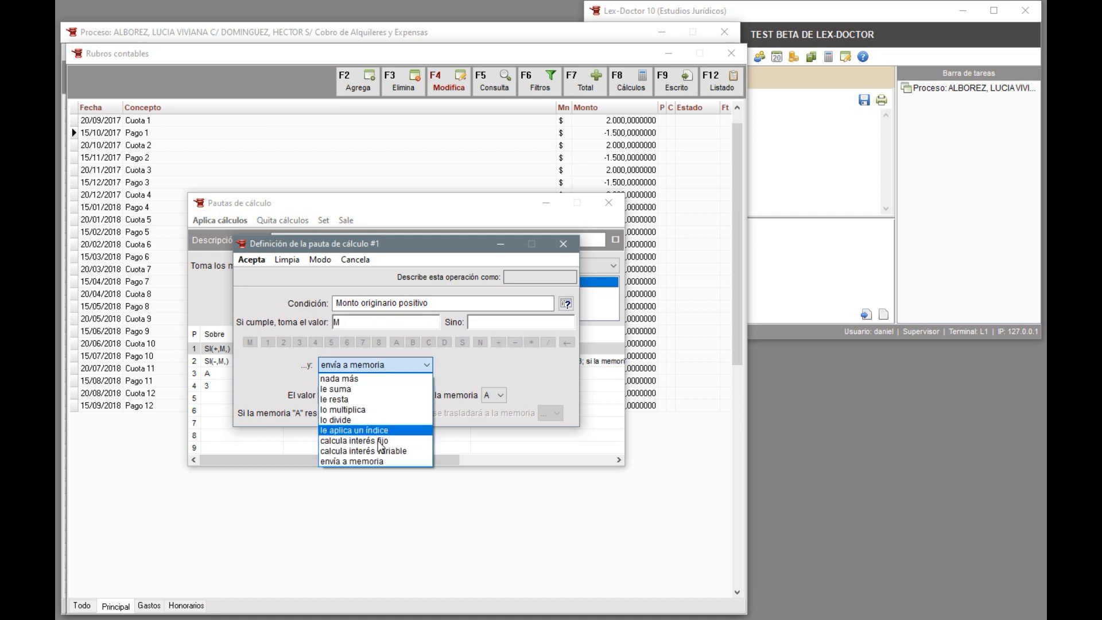
{"action": "left_click", "coordinate": [379, 459]}
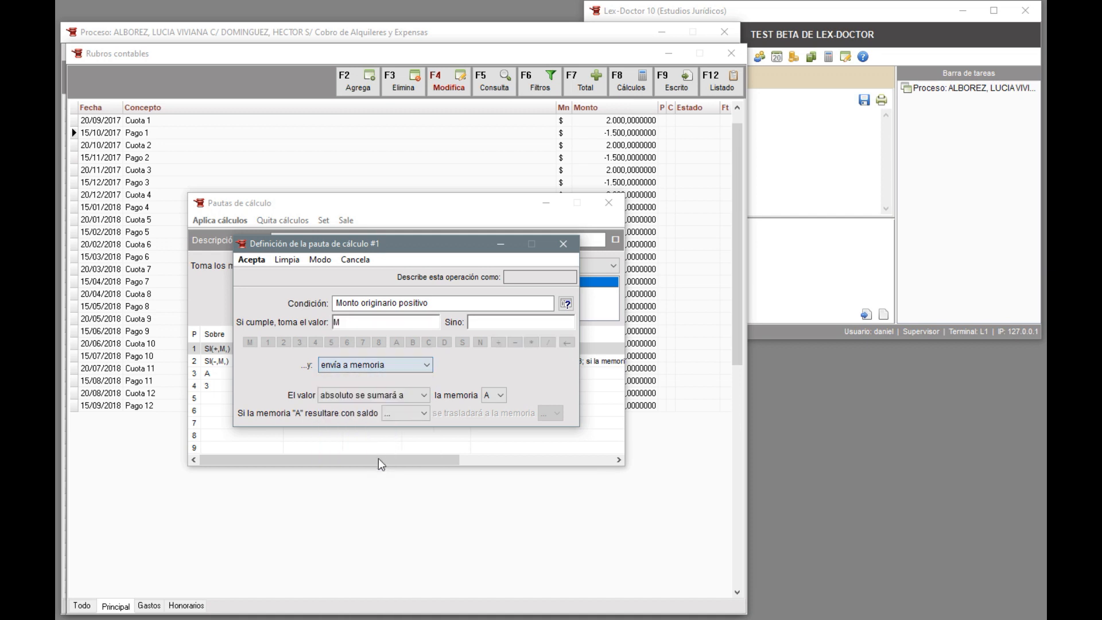
{"action": "left_click", "coordinate": [376, 396]}
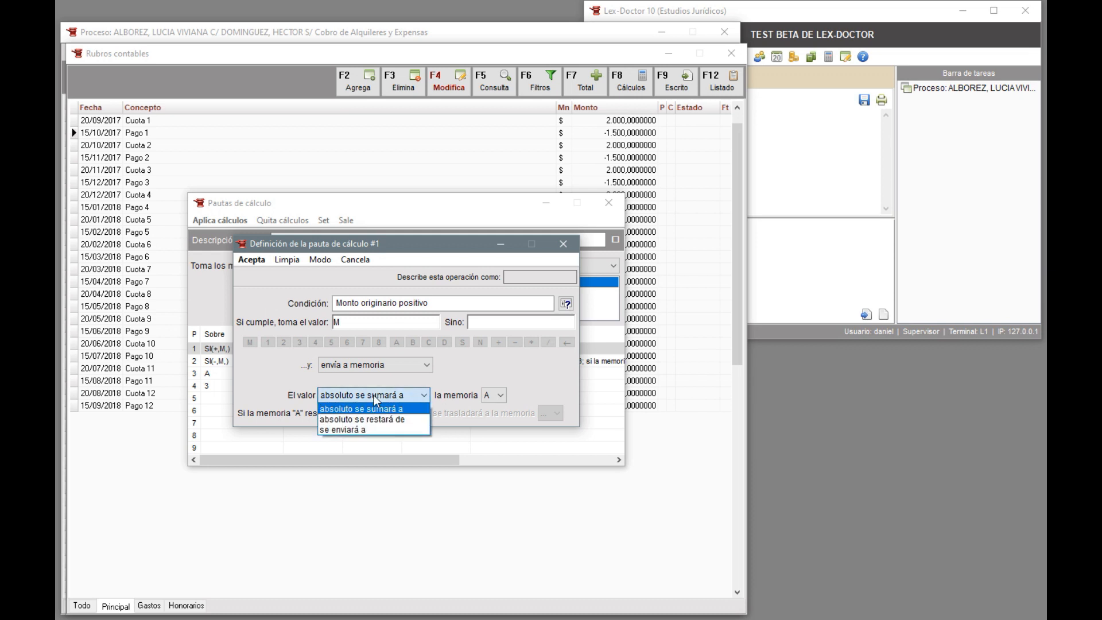
{"action": "left_click", "coordinate": [376, 409]}
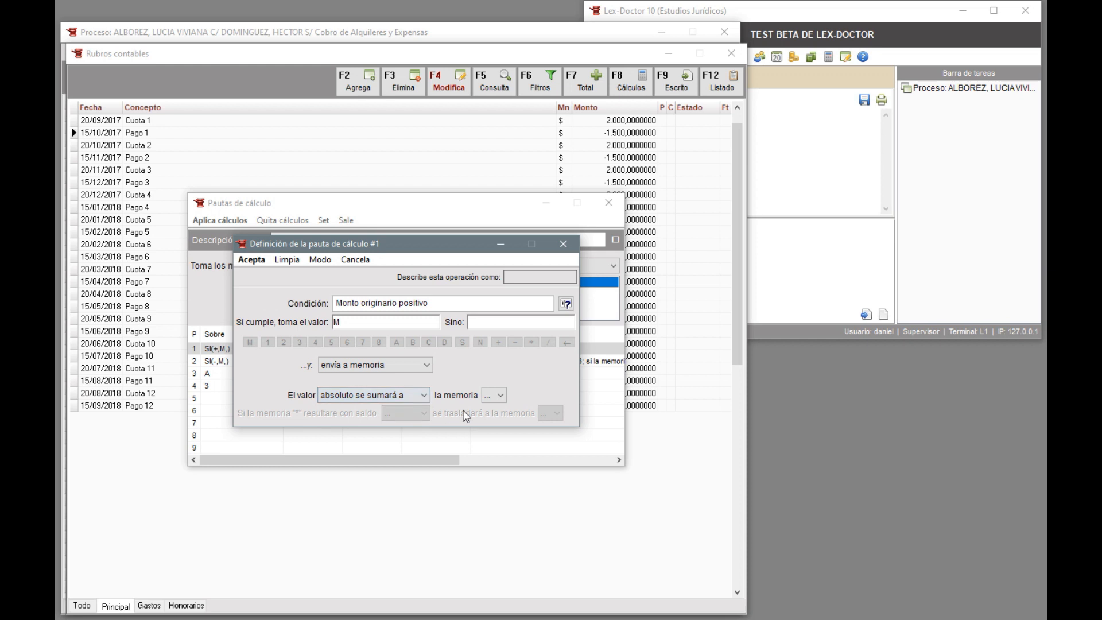
{"action": "left_click", "coordinate": [485, 398]}
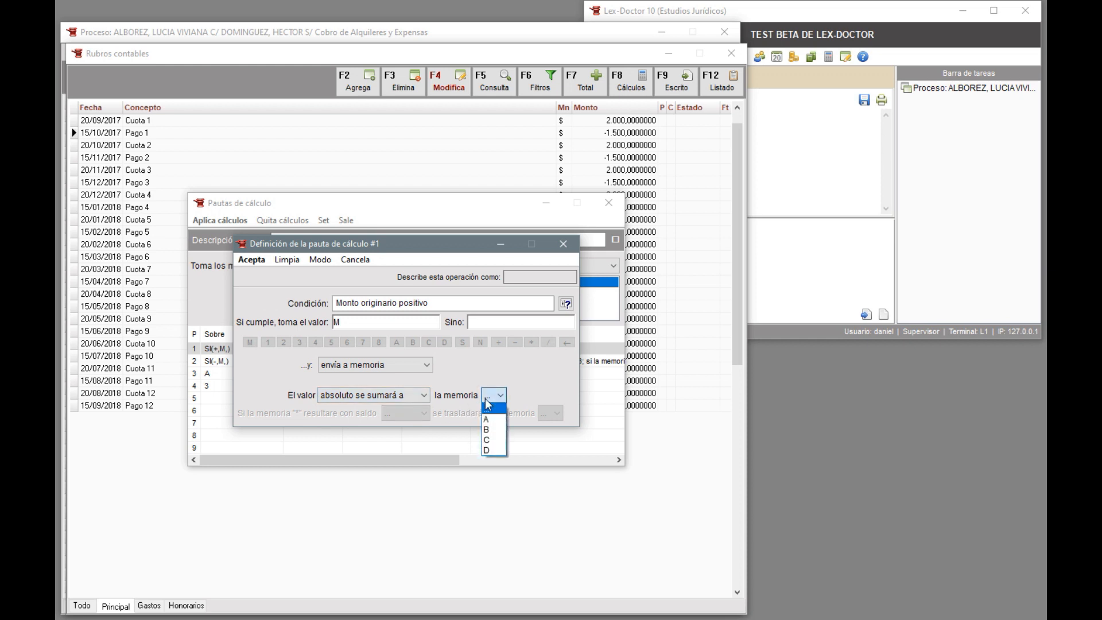
{"action": "left_click", "coordinate": [489, 420]}
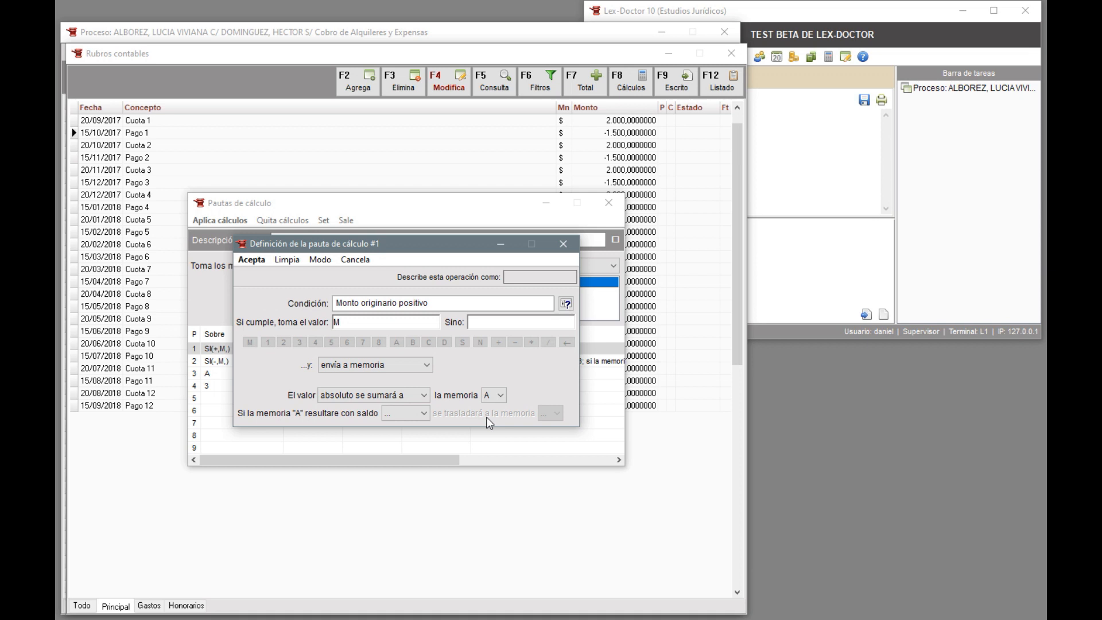
{"action": "left_click", "coordinate": [253, 261]}
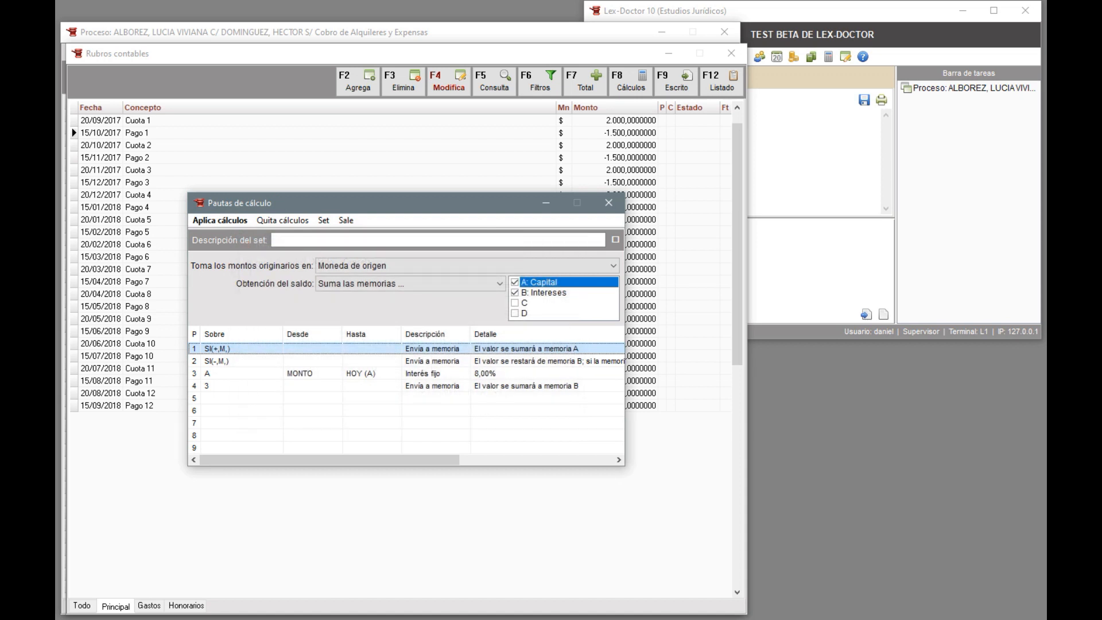
Step: Open rule 2 for negative original amounts and set envía a memoria with absoluto se restará de memory B
{"action": "double_click", "coordinate": [238, 361]}
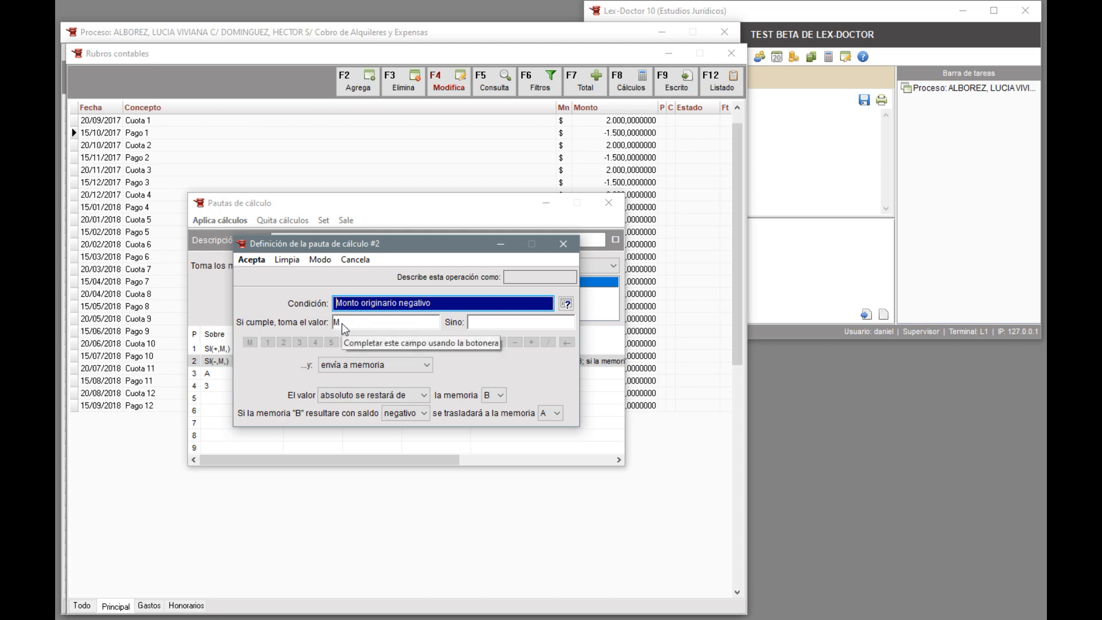
{"action": "key", "text": "Tab"}
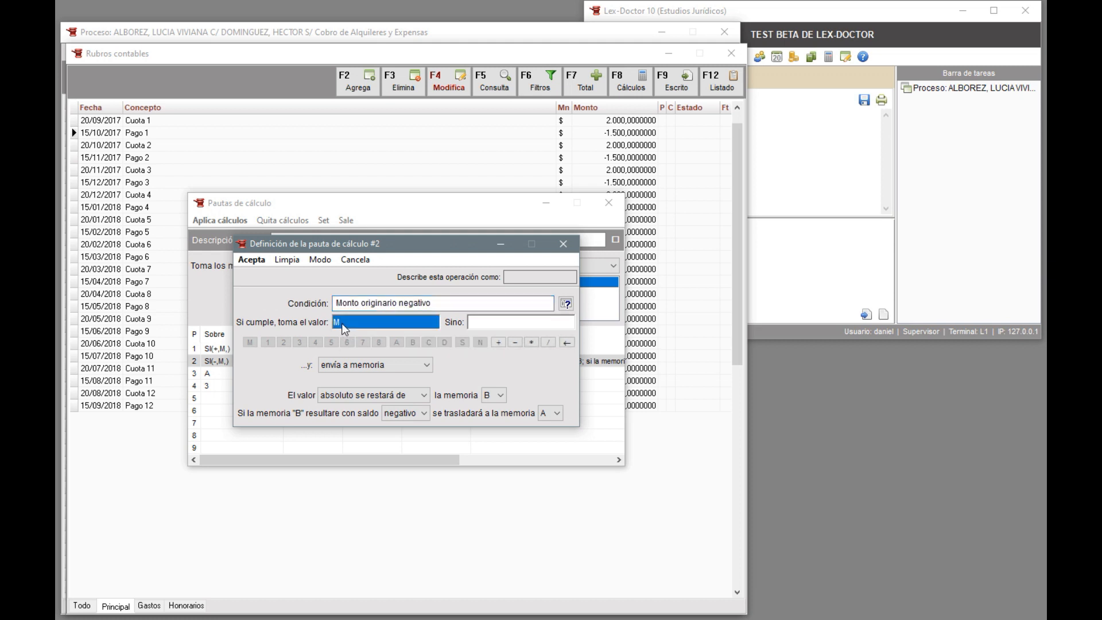
{"action": "left_click", "coordinate": [341, 368]}
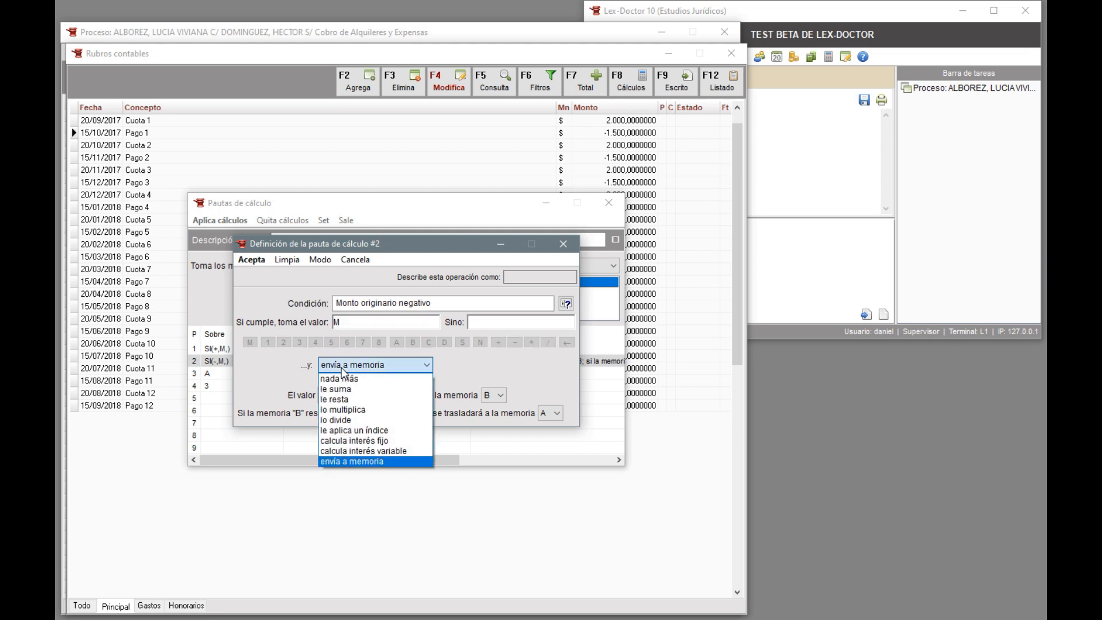
{"action": "left_click", "coordinate": [357, 463]}
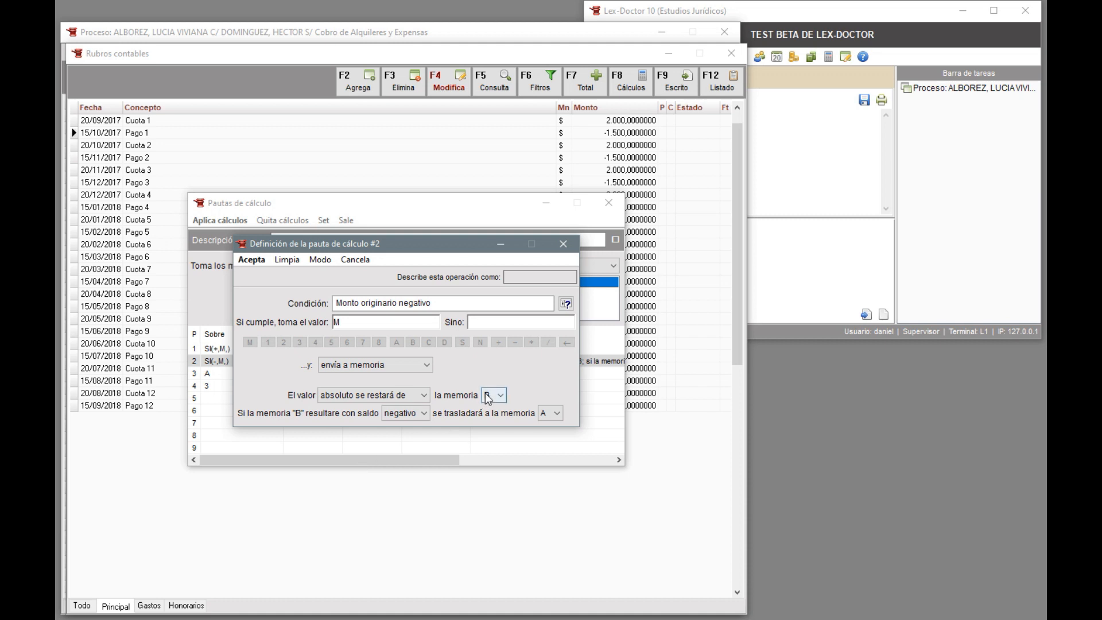
{"action": "left_click", "coordinate": [350, 398]}
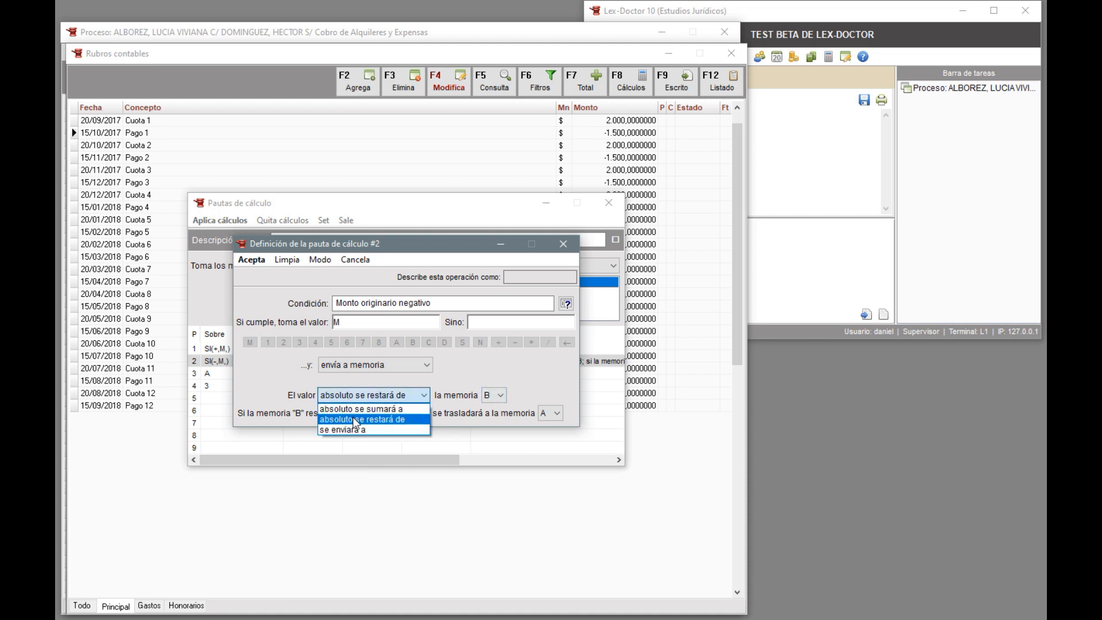
{"action": "left_click", "coordinate": [356, 421]}
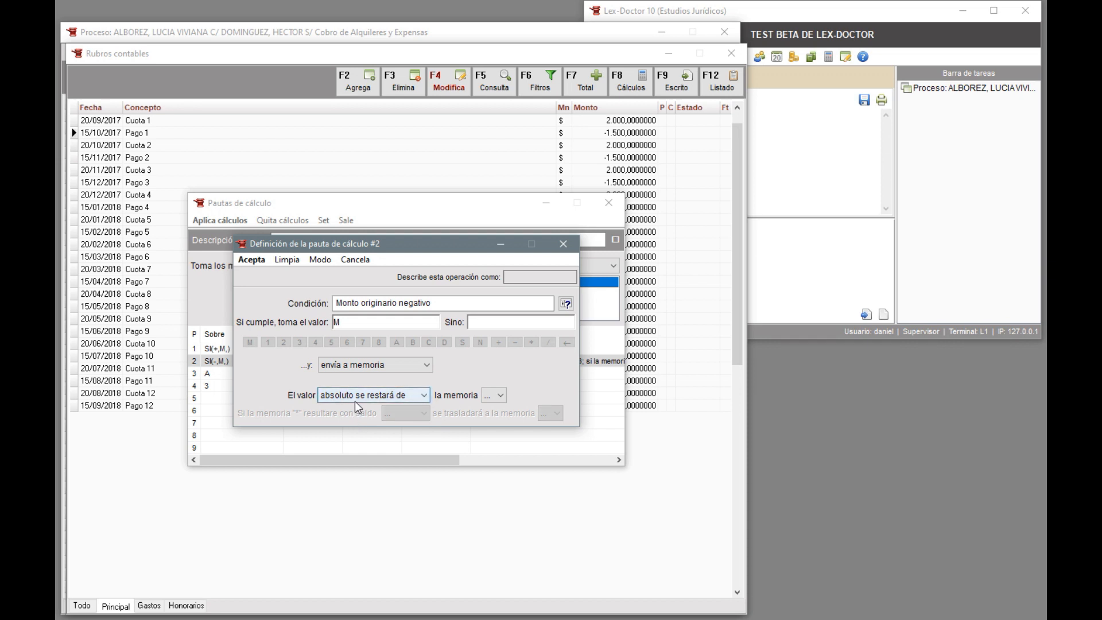
{"action": "left_click", "coordinate": [501, 396]}
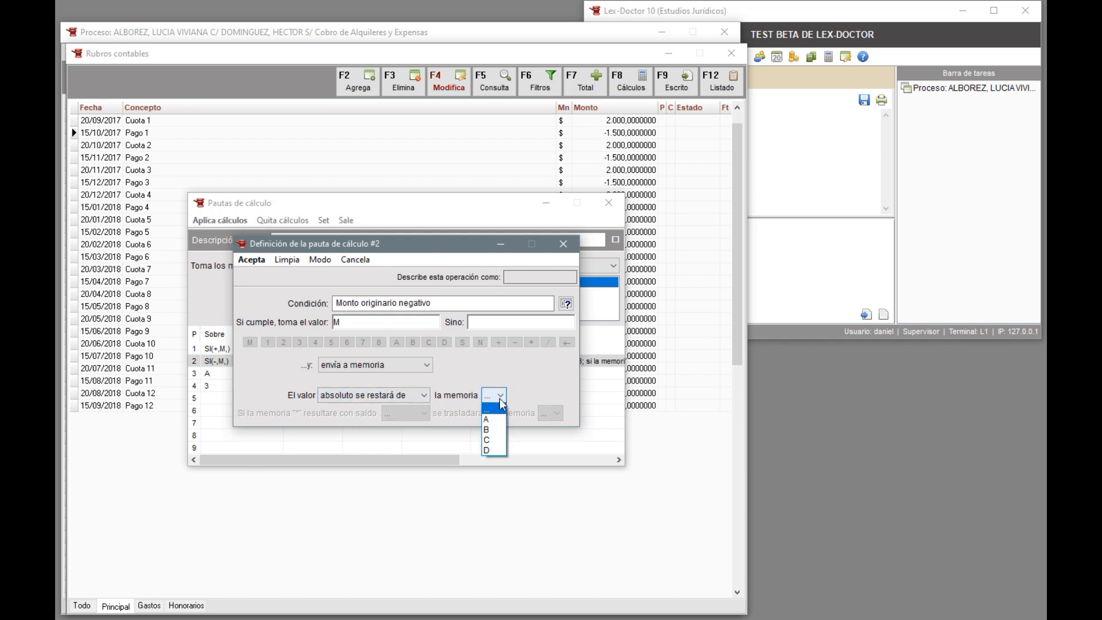
{"action": "left_click", "coordinate": [497, 431]}
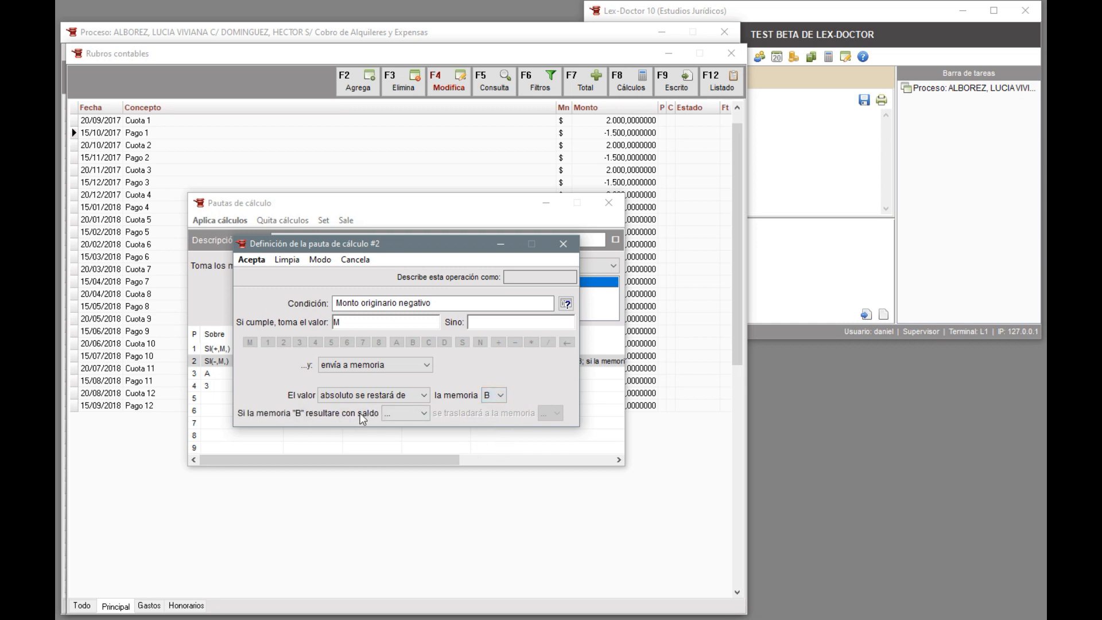
Step: Make a negativo balance in memory B transfer to memory A, and accept rule 2
{"action": "left_click", "coordinate": [394, 418]}
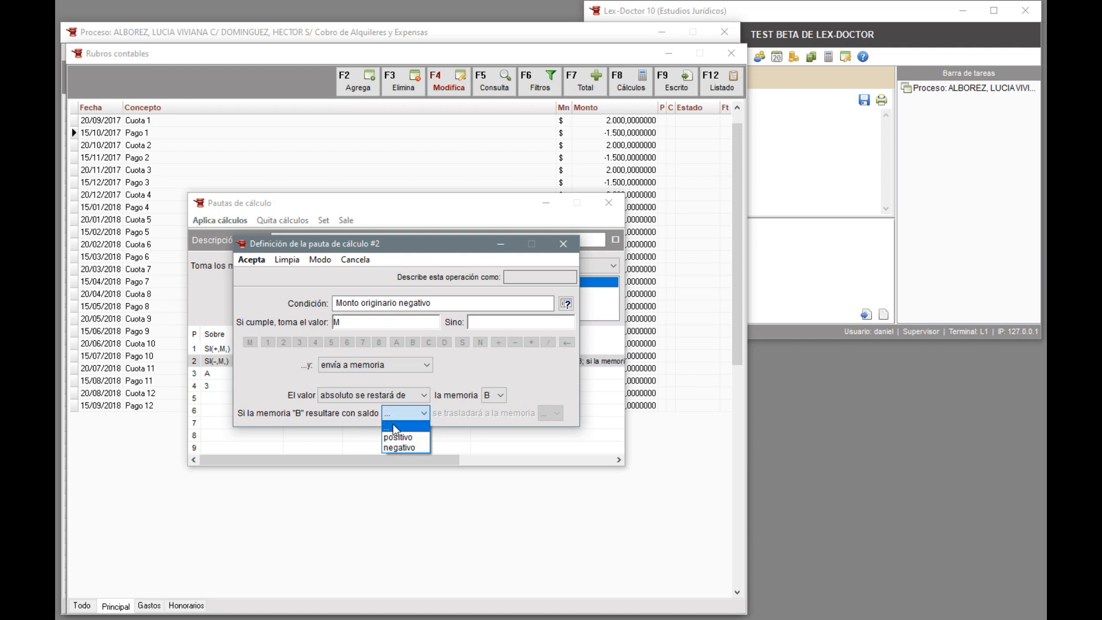
{"action": "left_click", "coordinate": [403, 446]}
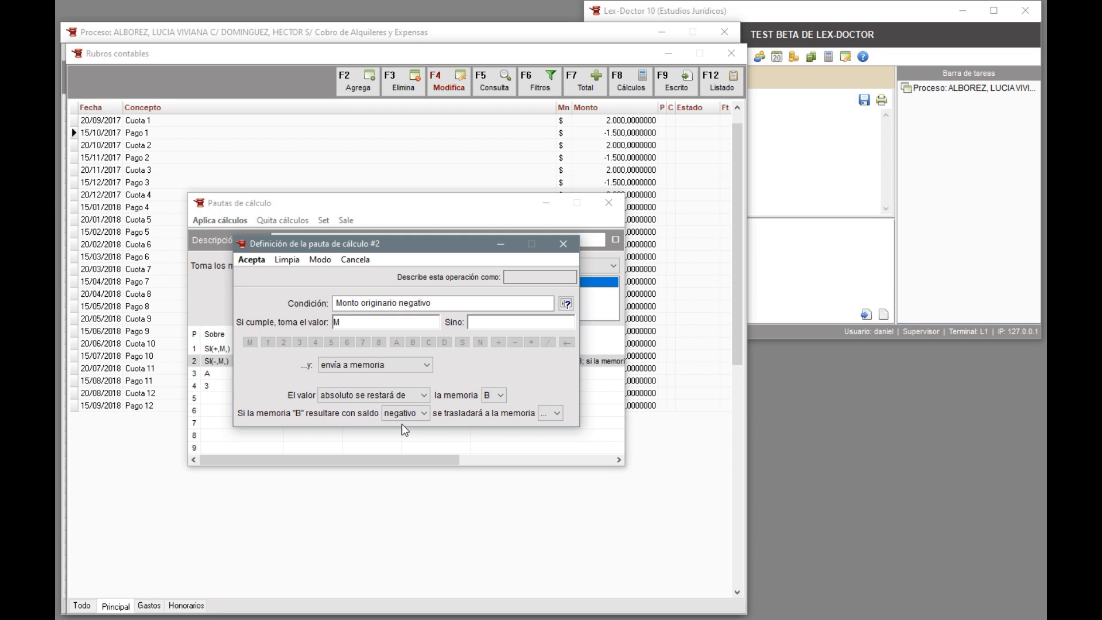
{"action": "left_click", "coordinate": [555, 415]}
{"action": "left_click", "coordinate": [552, 439]}
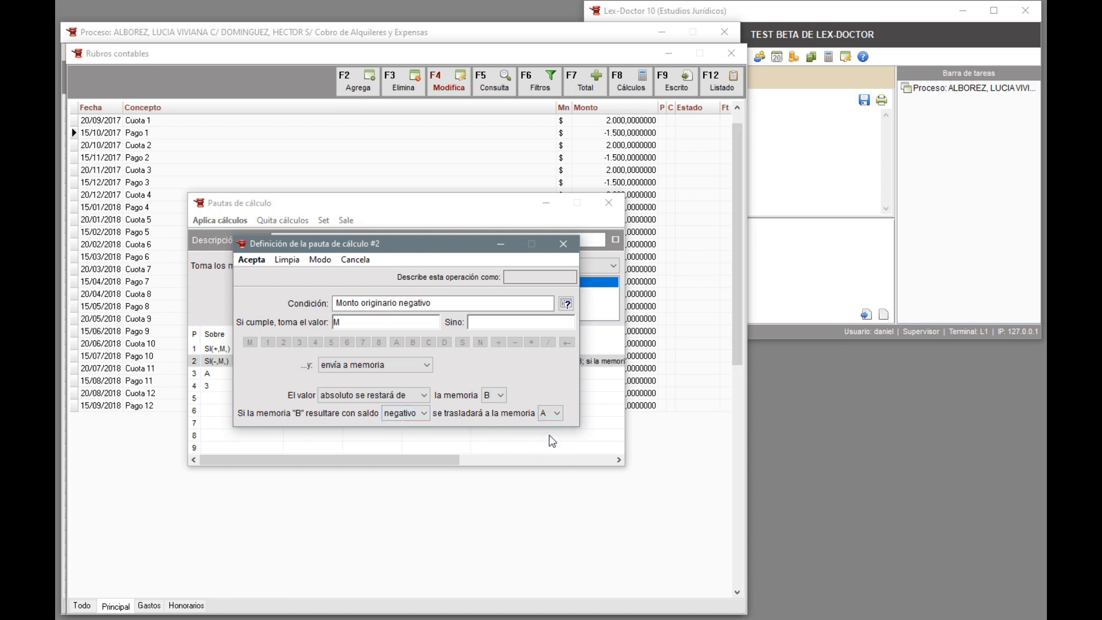
{"action": "left_click", "coordinate": [257, 263]}
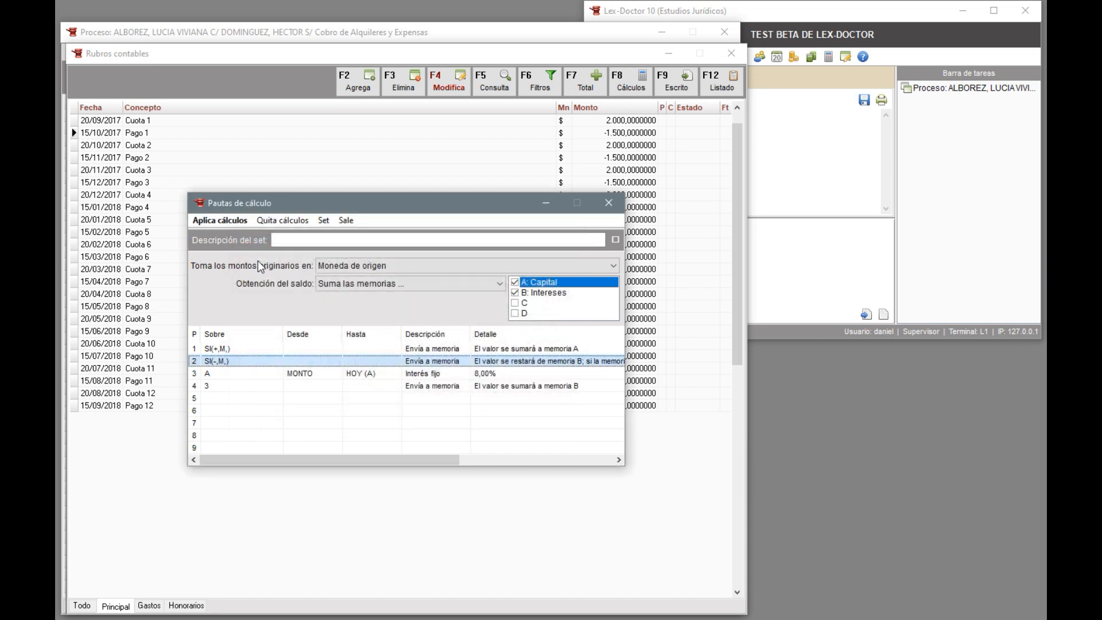
Step: Review rules 1 and 2, inspect rule 3's fixed-interest definition with its rate and application dates, and cancel the definition
{"action": "left_click", "coordinate": [220, 349]}
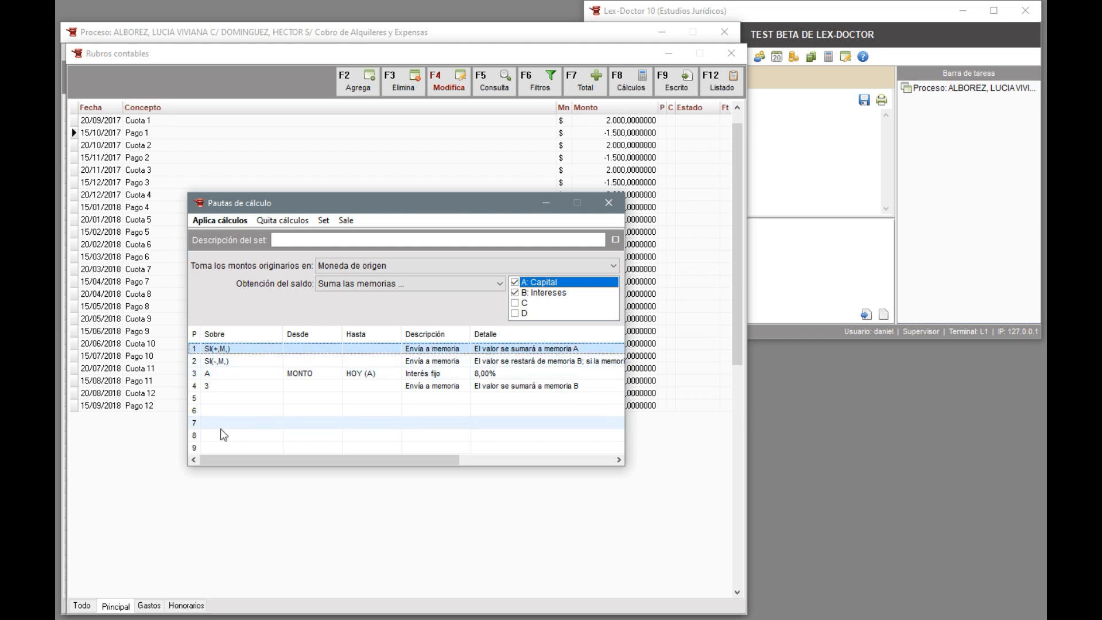
{"action": "left_click", "coordinate": [221, 363]}
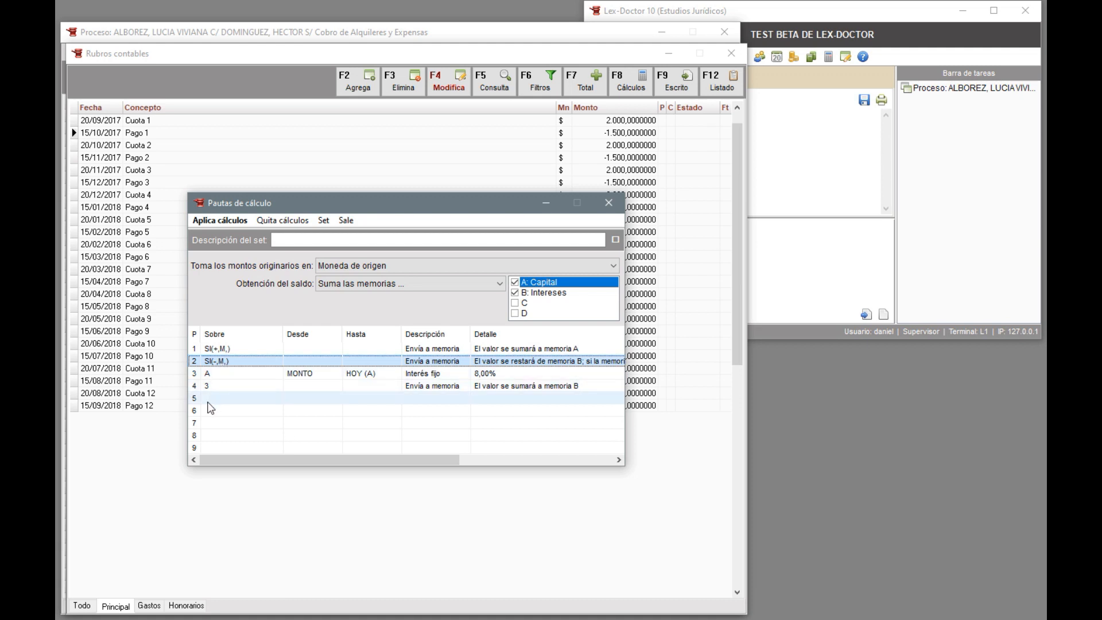
{"action": "double_click", "coordinate": [313, 374]}
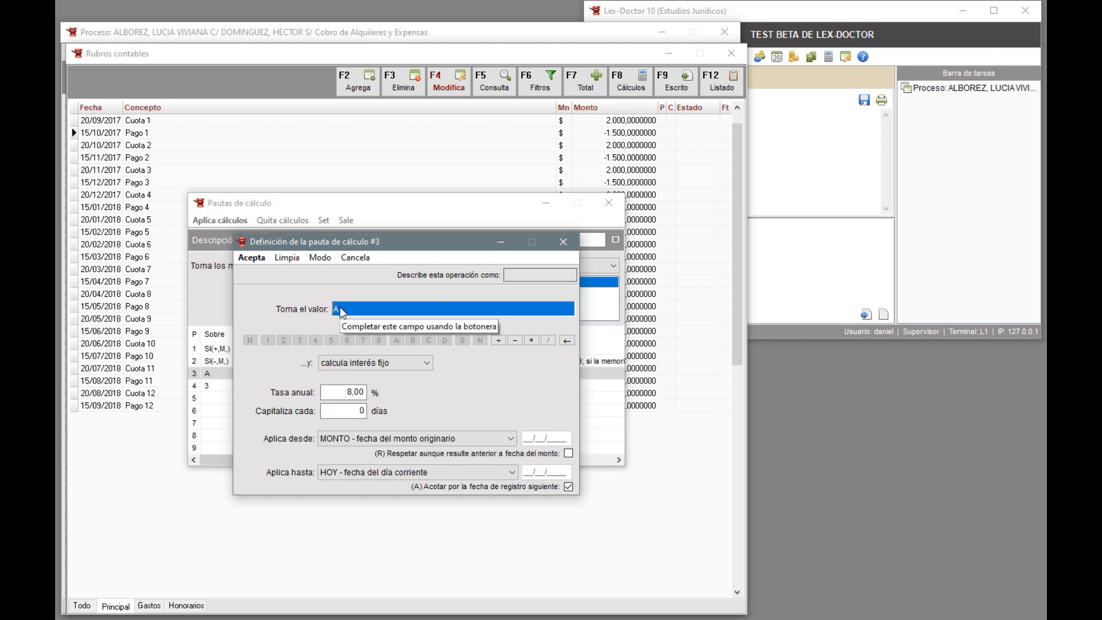
{"action": "key", "text": "Tab"}
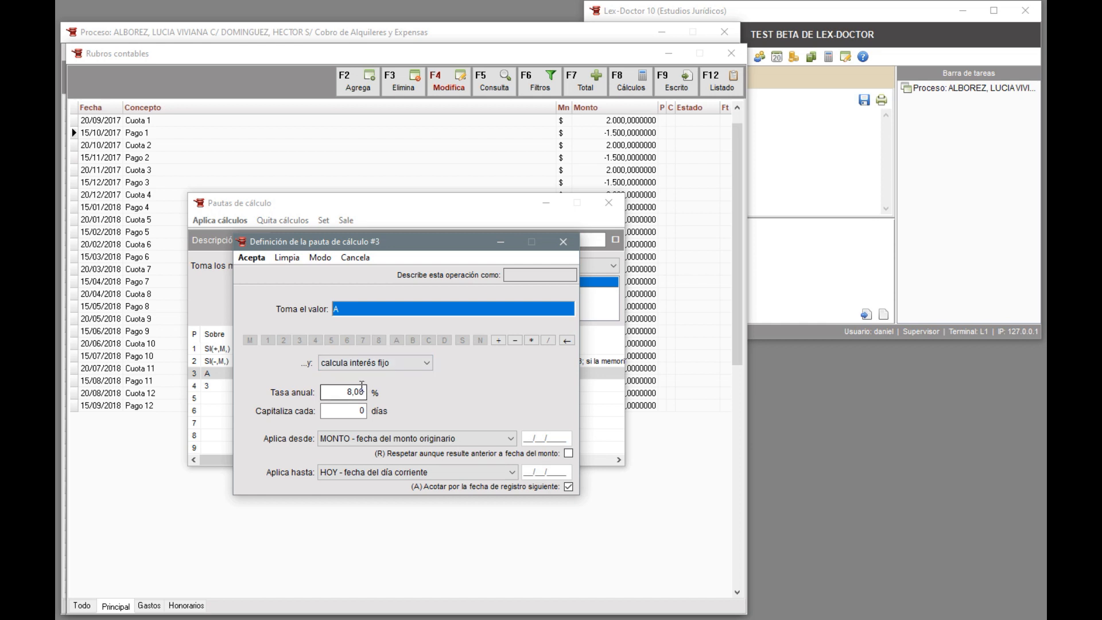
{"action": "left_click", "coordinate": [371, 471]}
{"action": "left_click", "coordinate": [371, 470]}
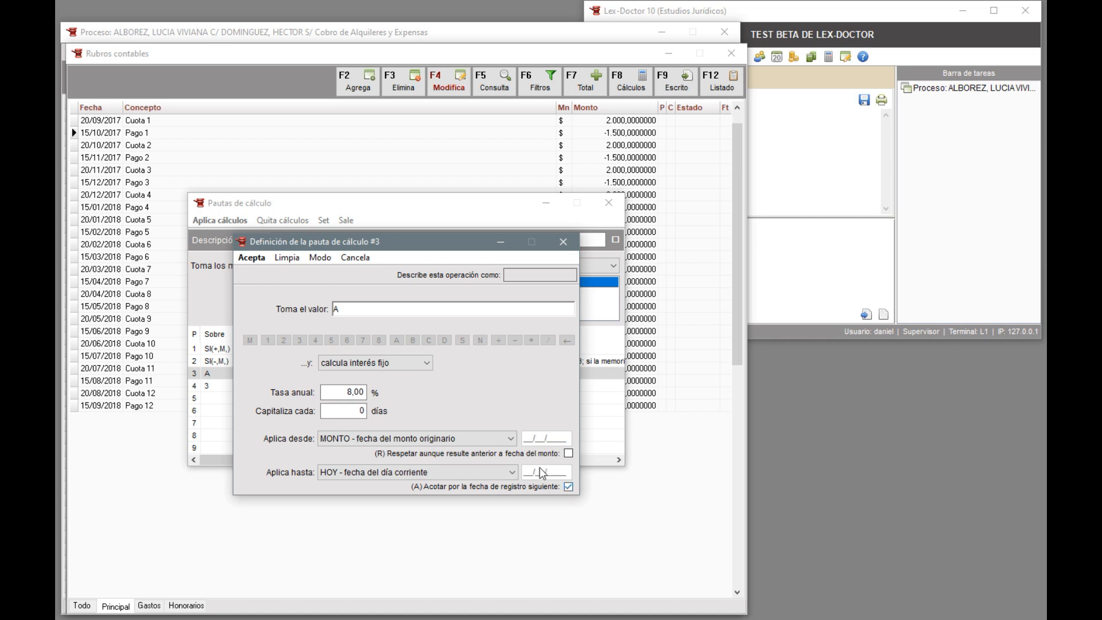
{"action": "left_click", "coordinate": [356, 257]}
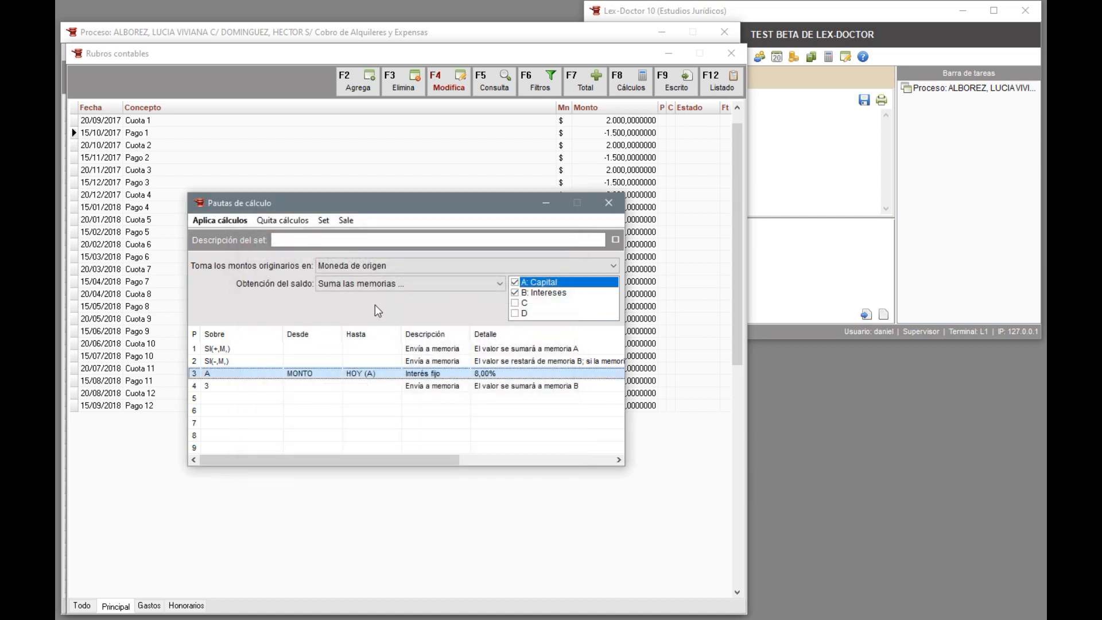
Step: Inspect rule 4's definition for sending the result of rule 3 to memory B, and cancel it
{"action": "double_click", "coordinate": [221, 386]}
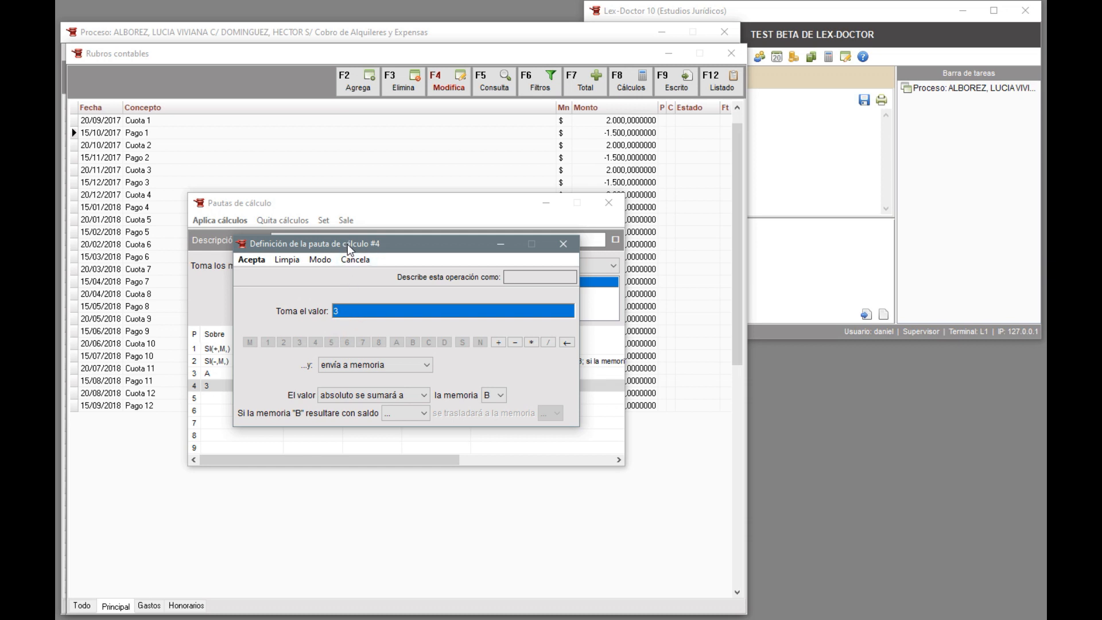
{"action": "left_click_drag", "start_coordinate": [347, 243], "coordinate": [450, 307]}
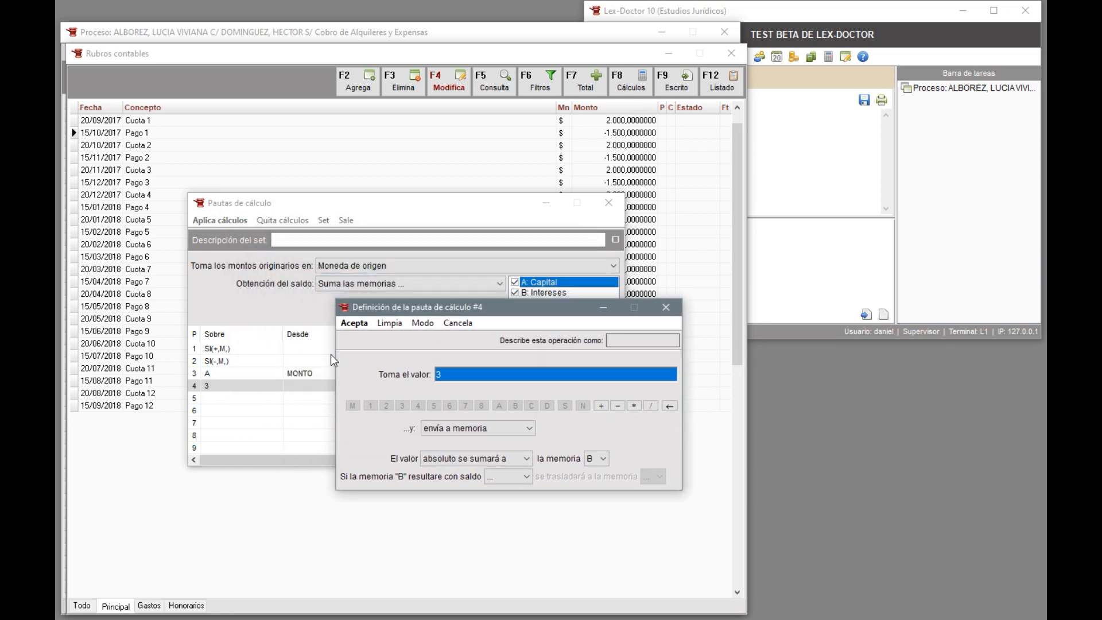
{"action": "left_click_drag", "start_coordinate": [440, 309], "coordinate": [643, 344]}
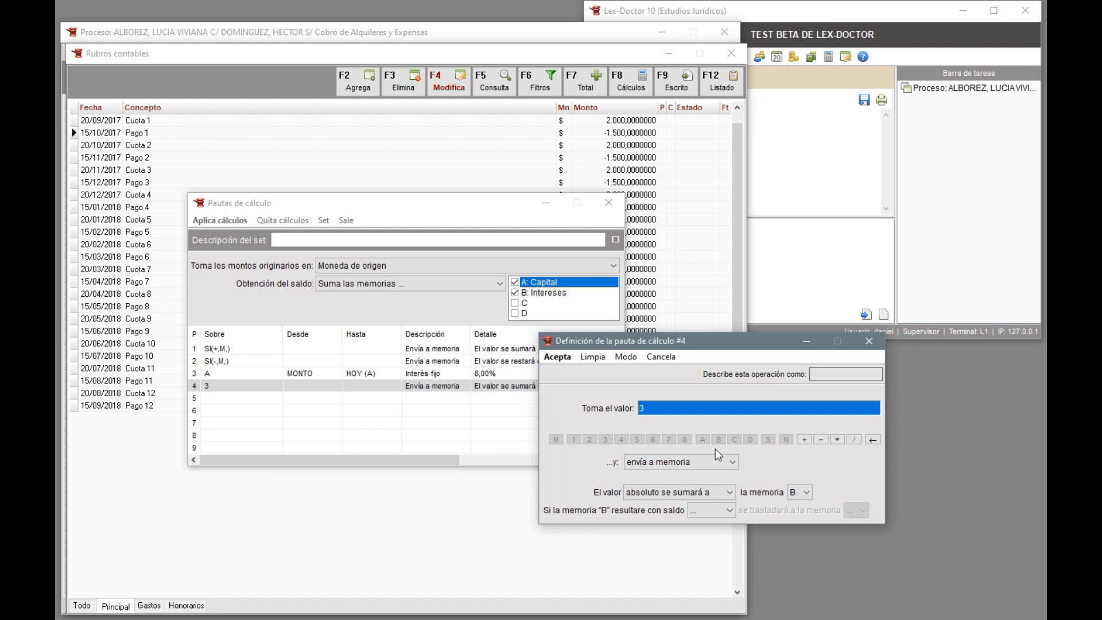
{"action": "left_click", "coordinate": [649, 466]}
{"action": "left_click", "coordinate": [667, 557]}
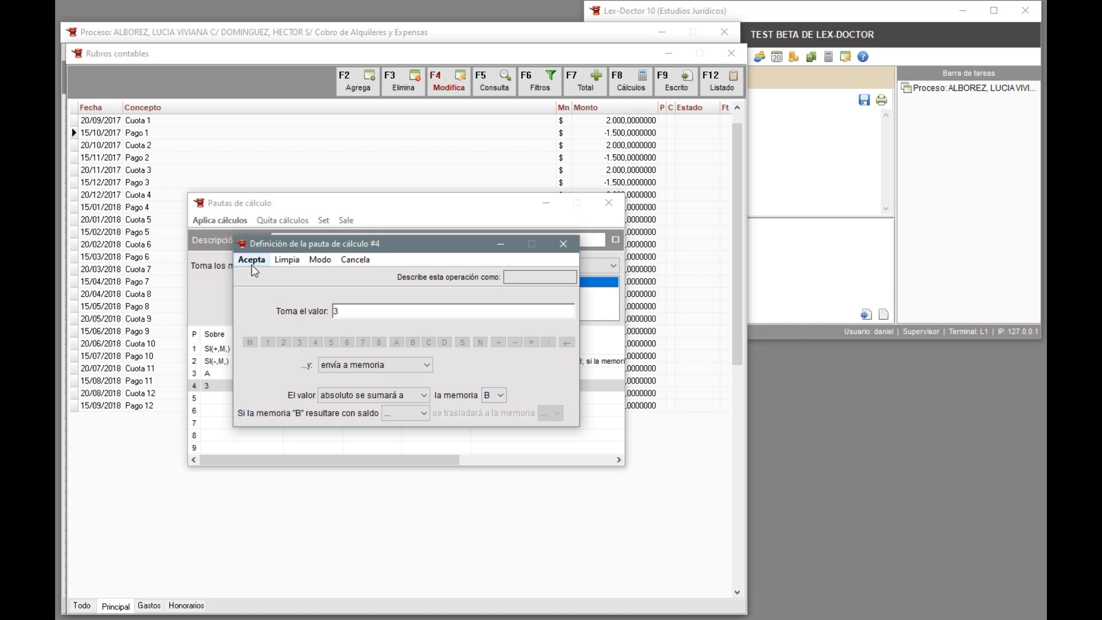
{"action": "left_click", "coordinate": [366, 261]}
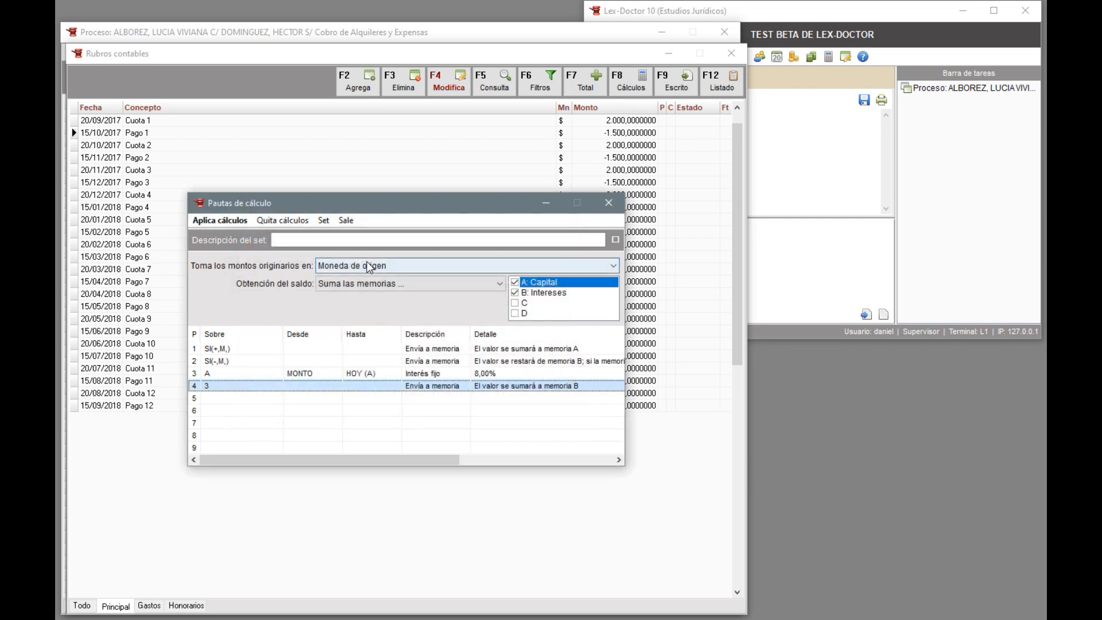
Step: Apply the four calculation rules to the rent installments and payments, and close the resulting totals
{"action": "left_click", "coordinate": [226, 222]}
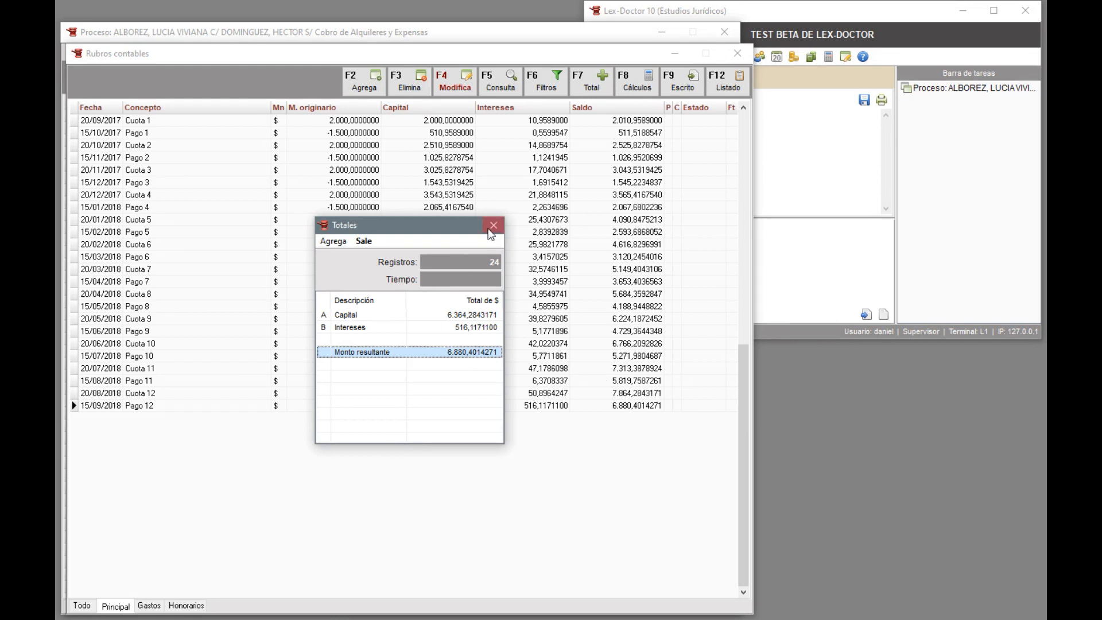
{"action": "left_click", "coordinate": [493, 226]}
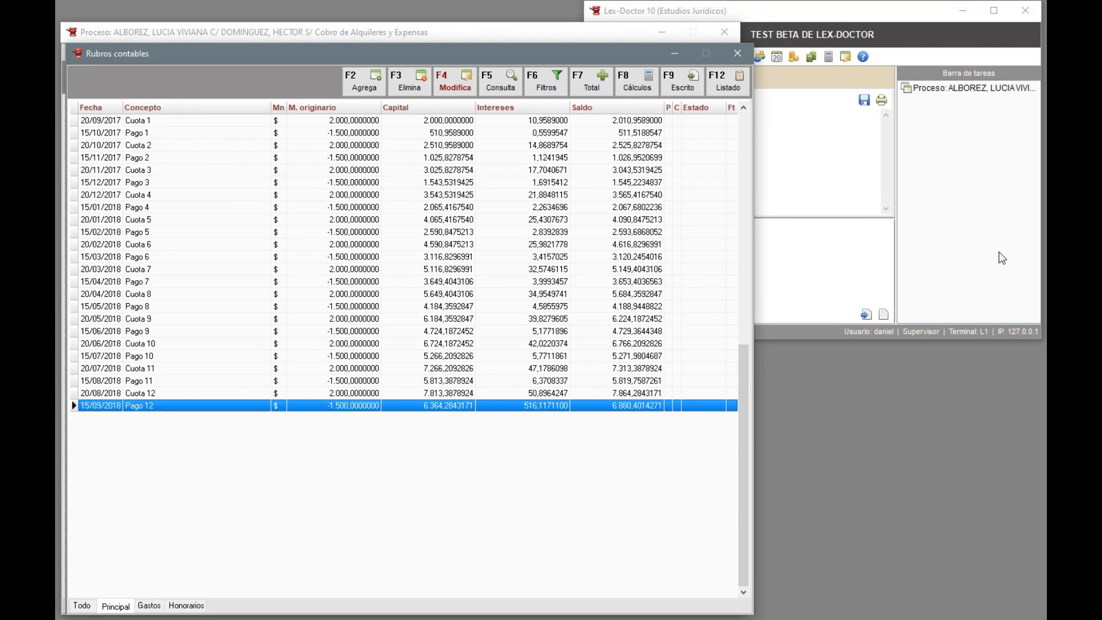
Step: Reopen the calculation rules and load the saved set BANCO NACION (Tasa Activa) SIN Capitalización
{"action": "left_click", "coordinate": [638, 83]}
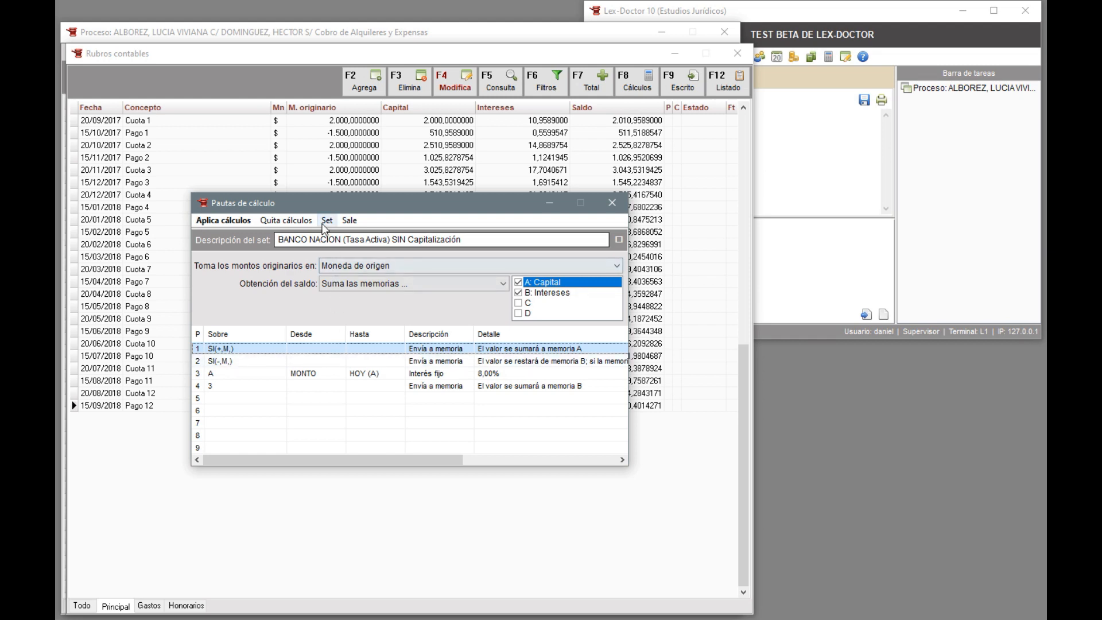
{"action": "left_click", "coordinate": [334, 225]}
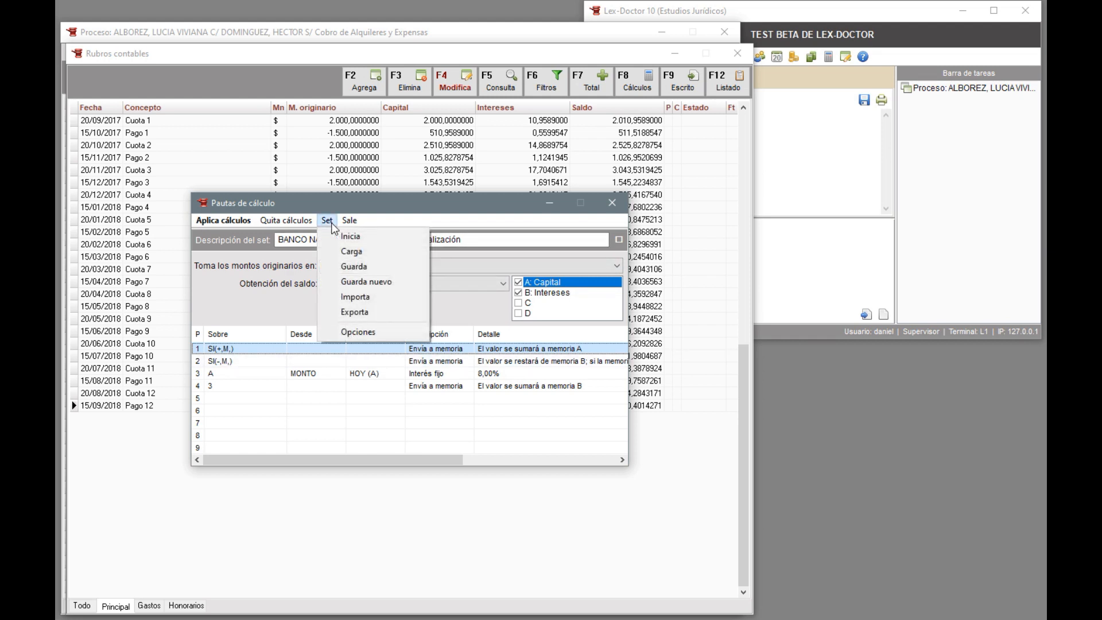
{"action": "left_click", "coordinate": [347, 255]}
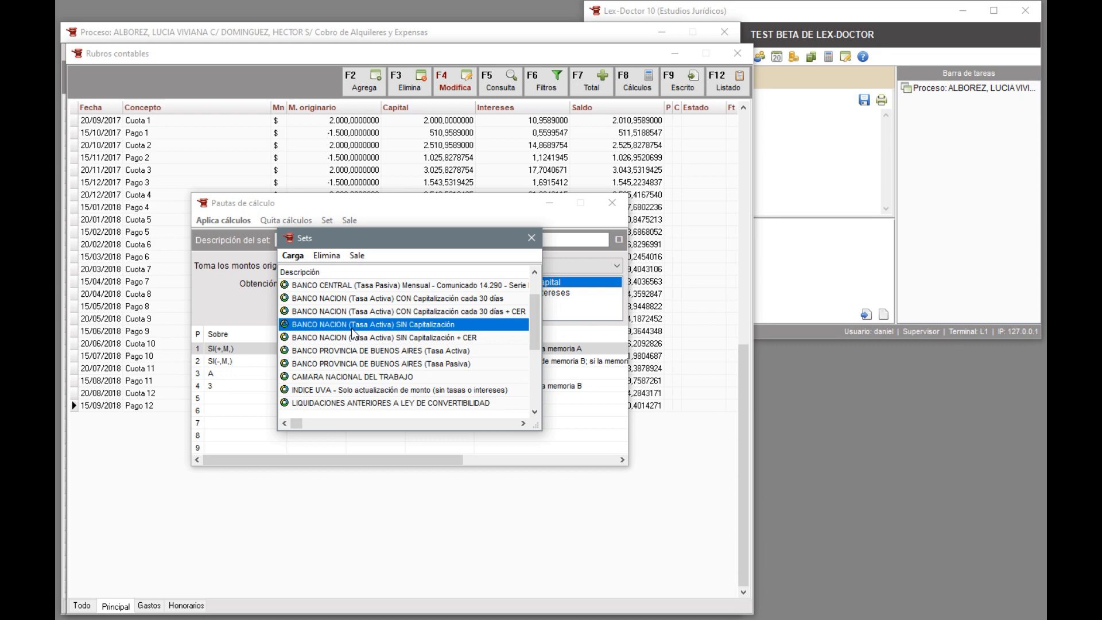
{"action": "double_click", "coordinate": [352, 327]}
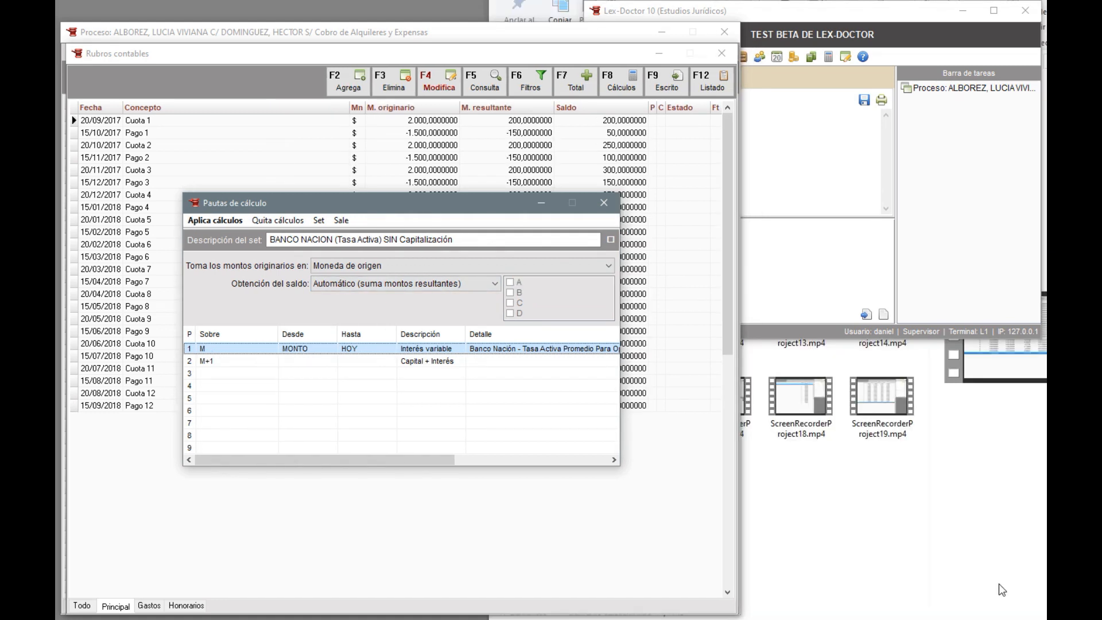
Step: Open rule 1, switch its operation to le aplica un índice, examine the available index types, and close their list
{"action": "double_click", "coordinate": [329, 347]}
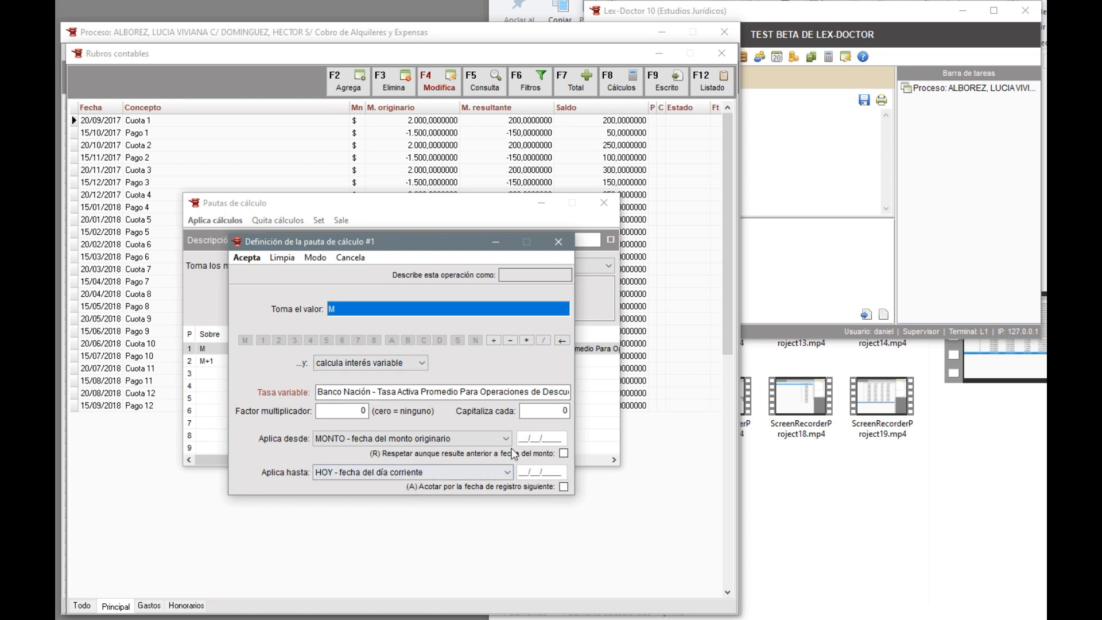
{"action": "left_click", "coordinate": [414, 366]}
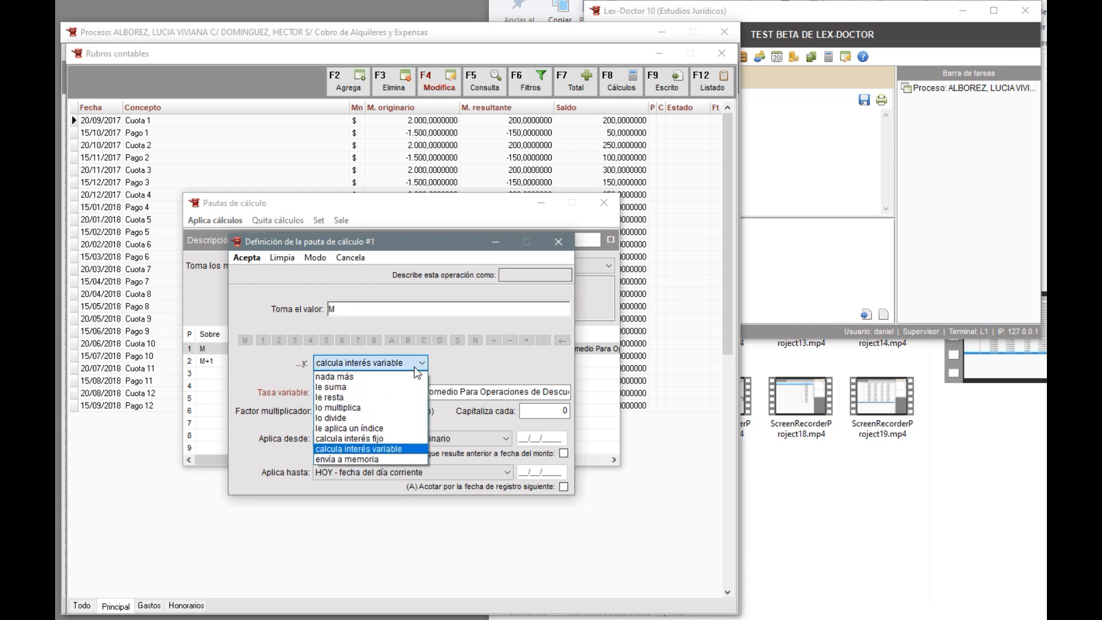
{"action": "left_click", "coordinate": [405, 430]}
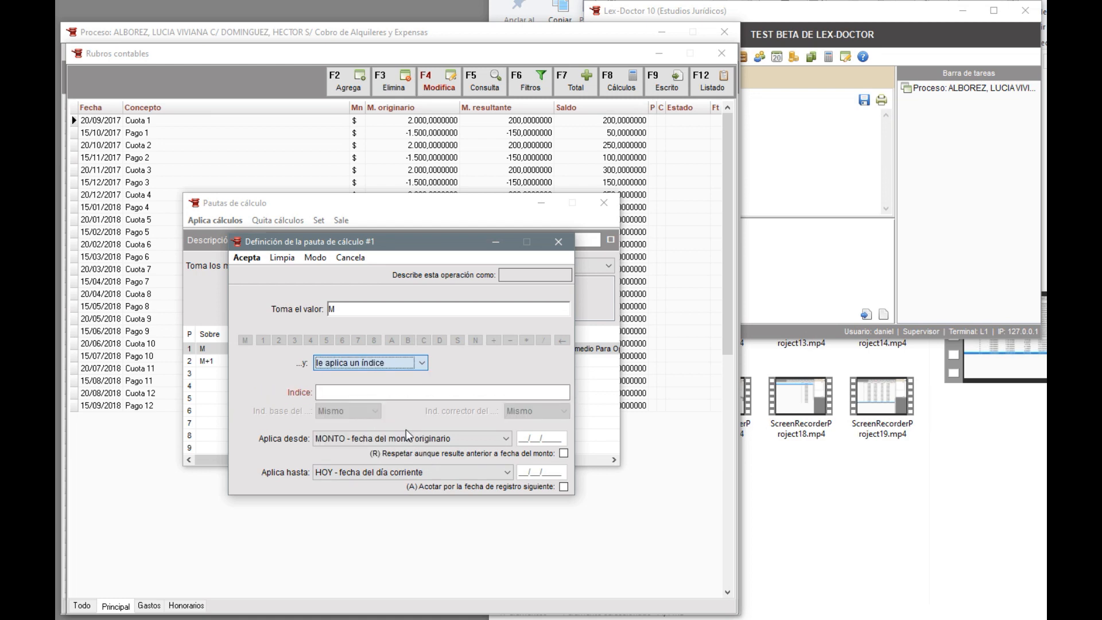
{"action": "double_click", "coordinate": [337, 392]}
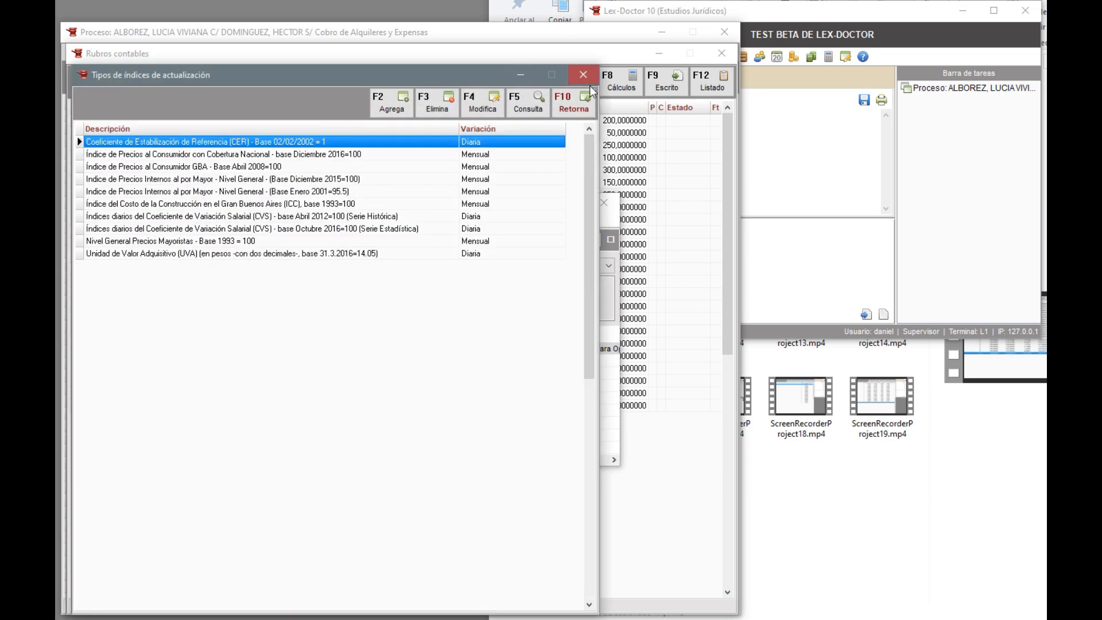
{"action": "left_click", "coordinate": [585, 75]}
Step: Return rule 1 to calcula interés variable, examine the available interest rate types, and close their list
{"action": "left_click", "coordinate": [323, 366]}
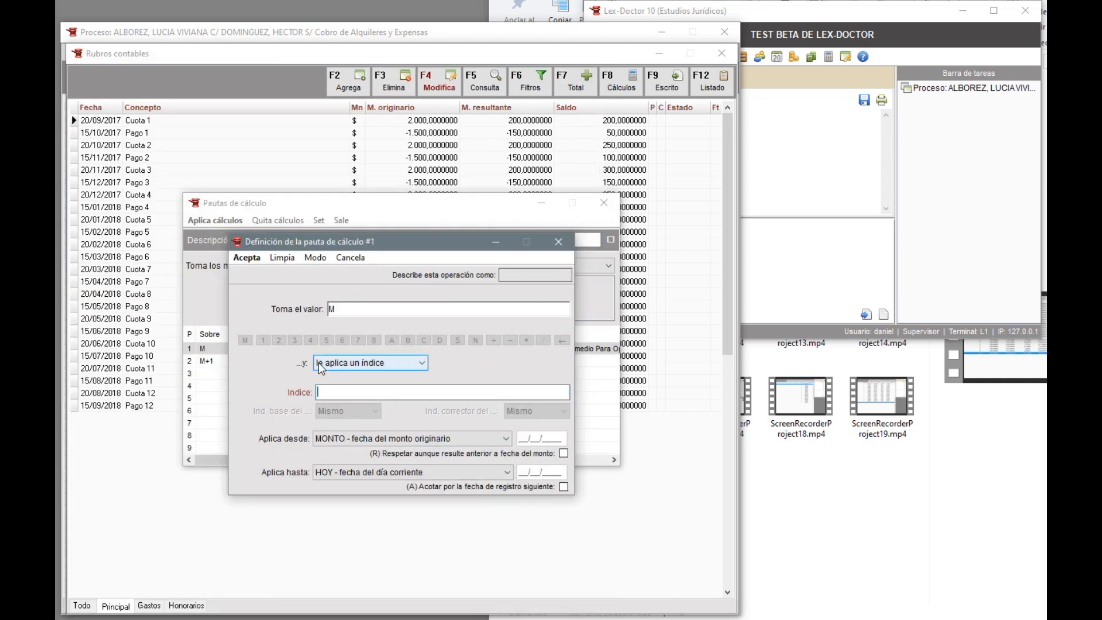
{"action": "left_click", "coordinate": [351, 449]}
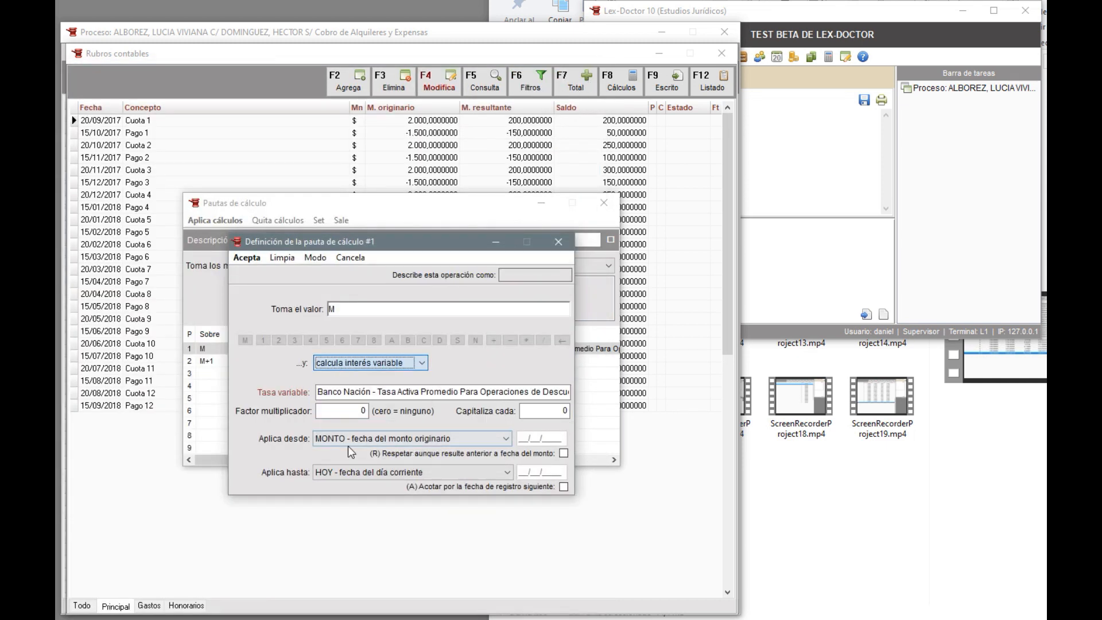
{"action": "double_click", "coordinate": [340, 394]}
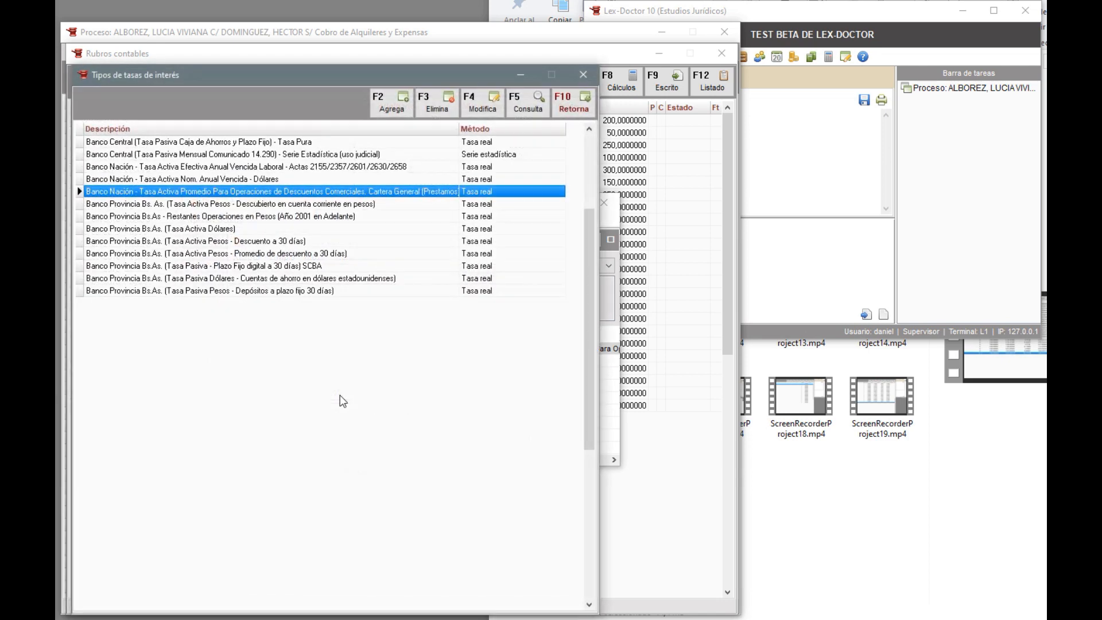
{"action": "left_click", "coordinate": [584, 75]}
Step: Try the operations lo multiplica and envía a memoria in rule 1's definition
{"action": "left_click", "coordinate": [379, 371]}
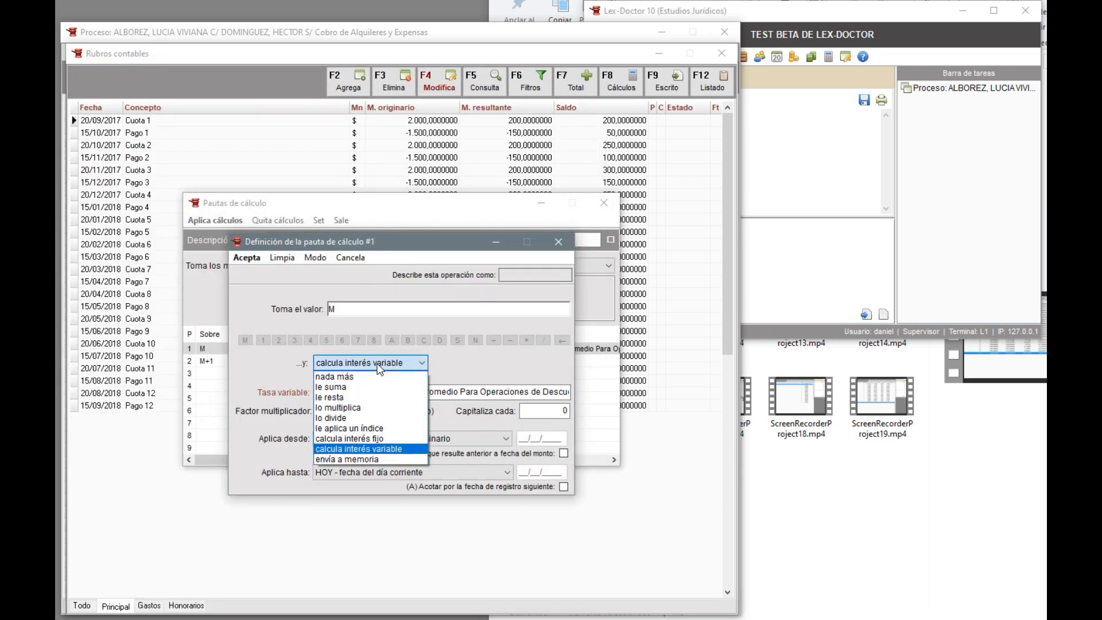
{"action": "left_click", "coordinate": [362, 408]}
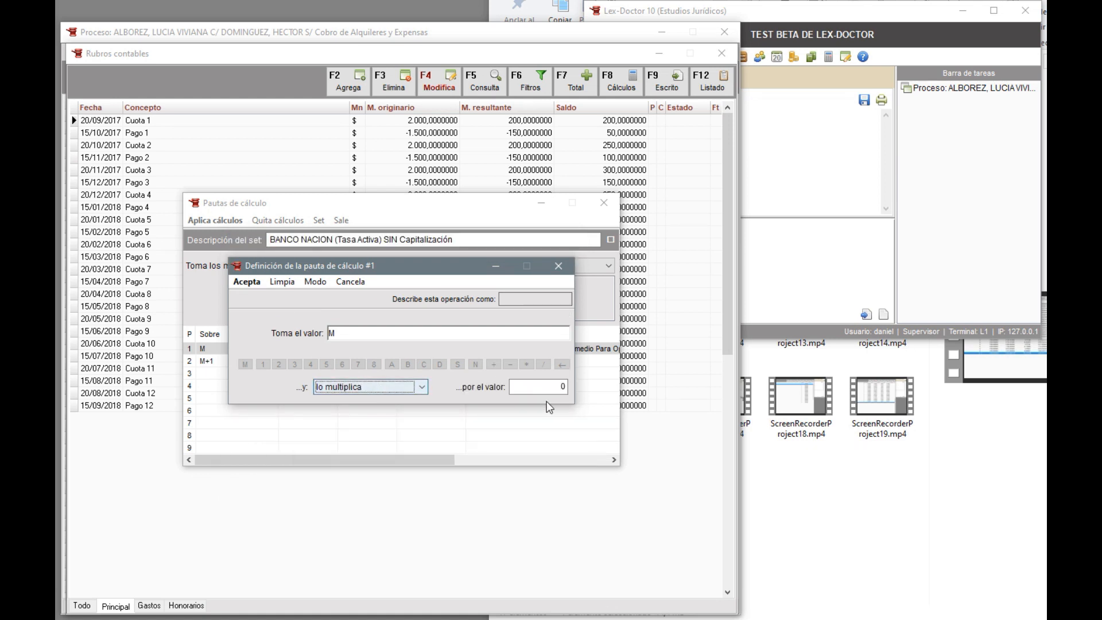
{"action": "left_click", "coordinate": [538, 387]}
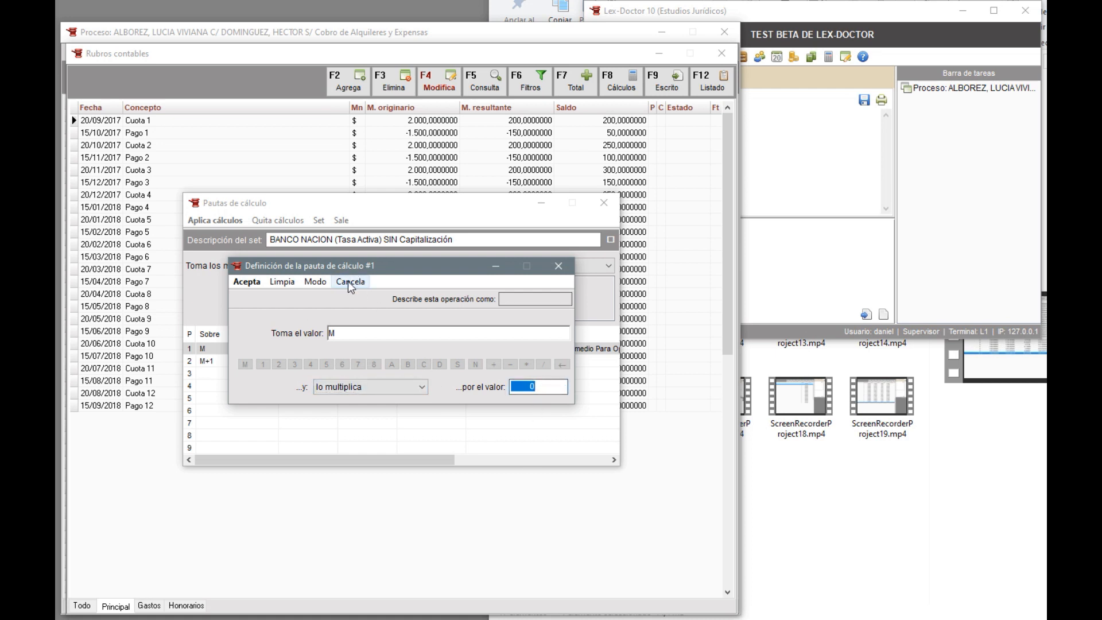
{"action": "left_click", "coordinate": [322, 388]}
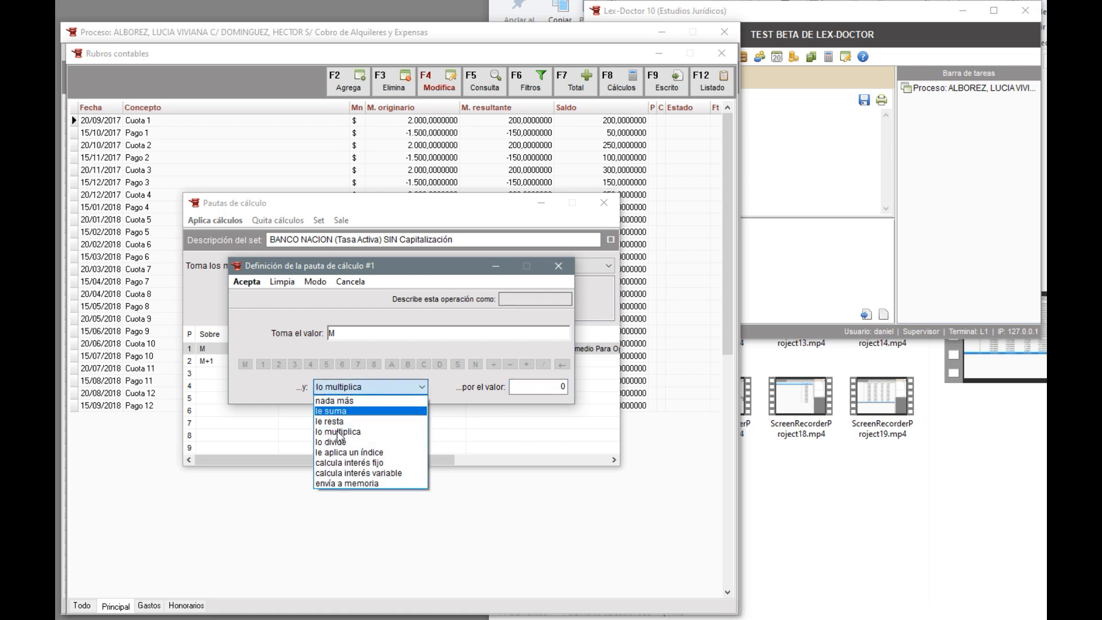
{"action": "left_click", "coordinate": [347, 481]}
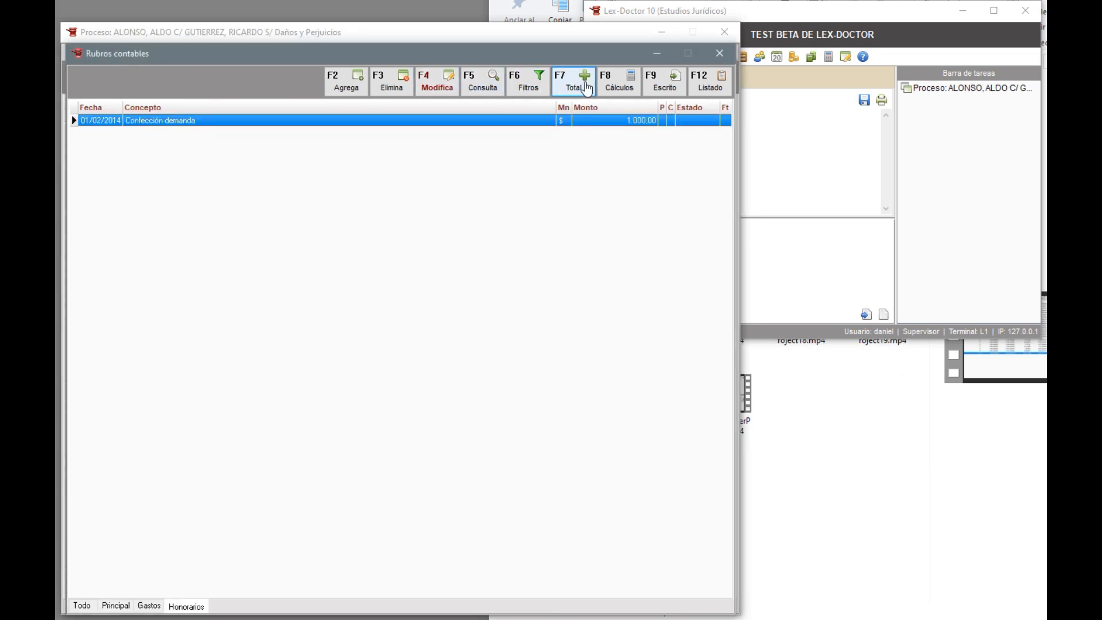
Step: Open the calculation rules for the Honorarios items without loading a saved set, and define rule 1 as M+[10]
{"action": "left_click", "coordinate": [608, 86]}
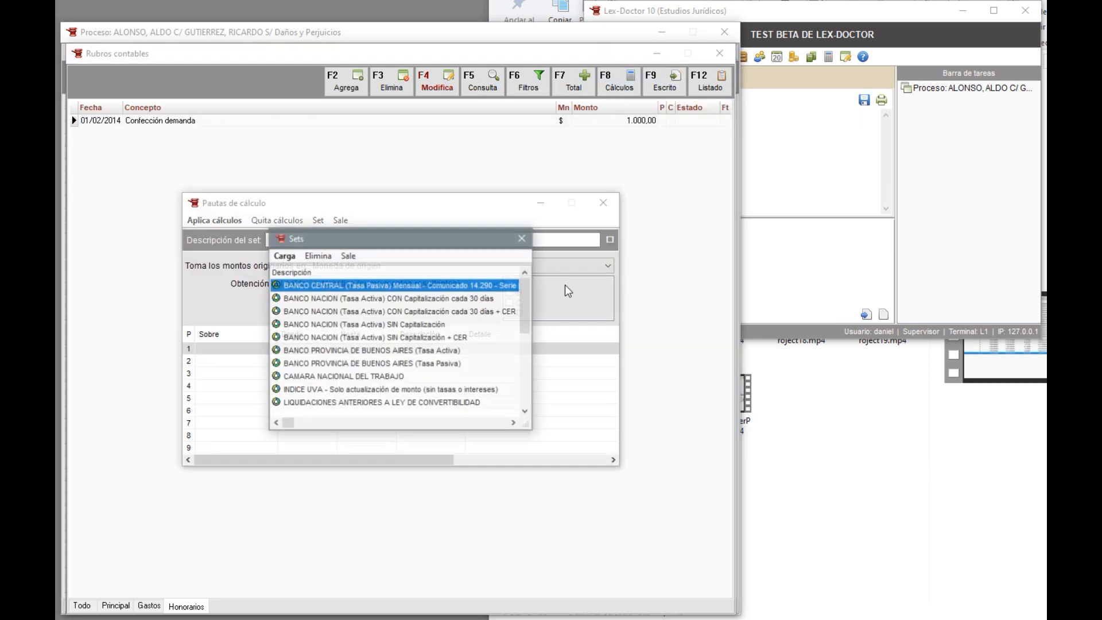
{"action": "left_click", "coordinate": [521, 239]}
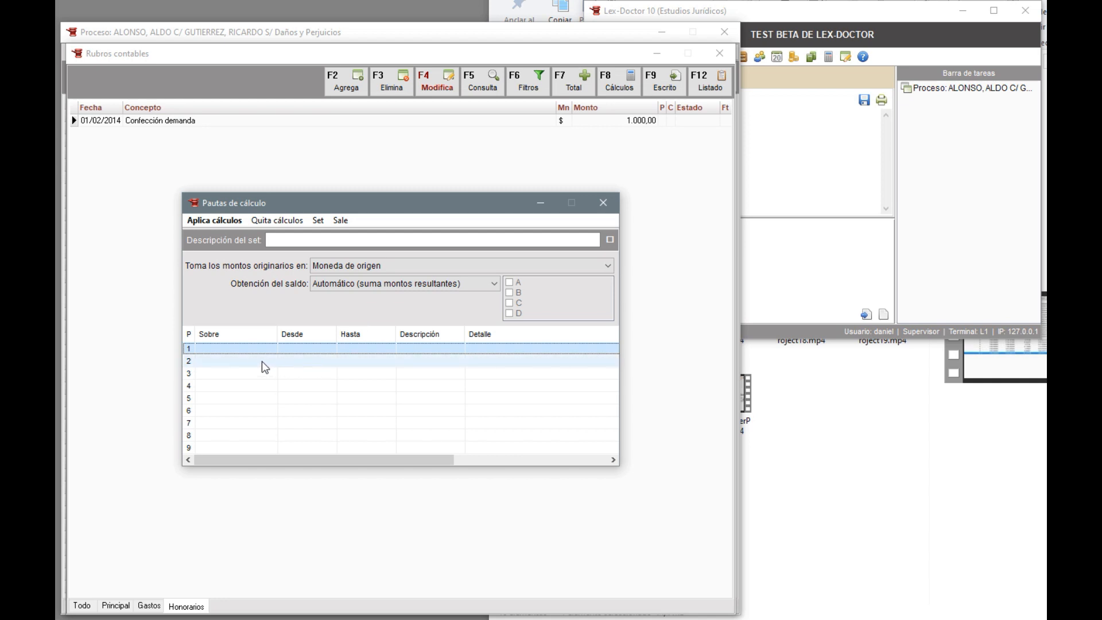
{"action": "double_click", "coordinate": [217, 347]}
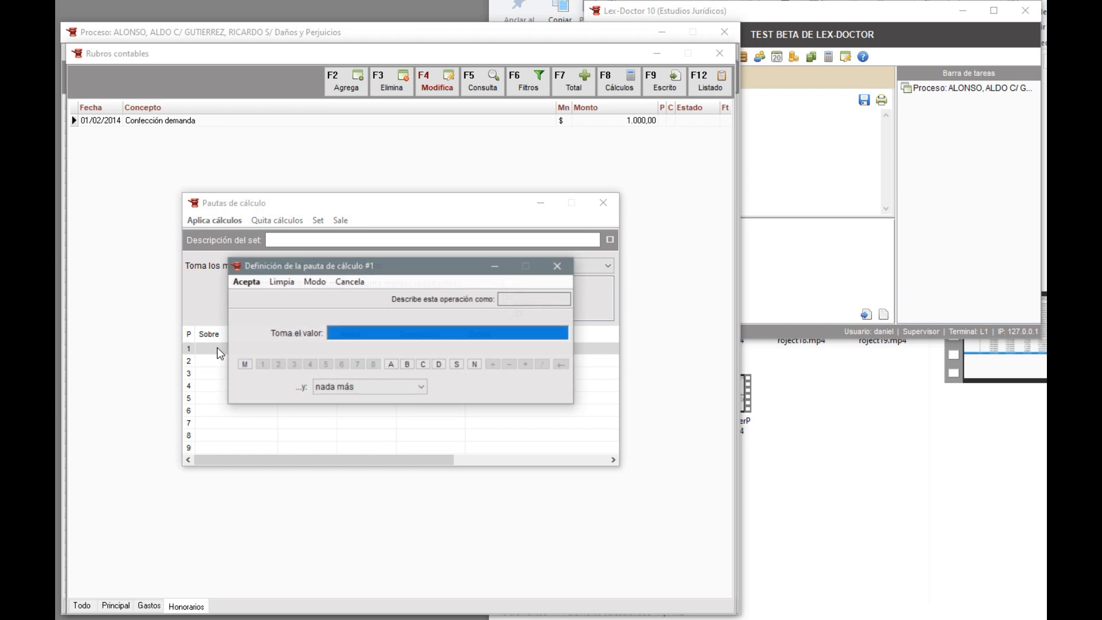
{"action": "left_click", "coordinate": [245, 366]}
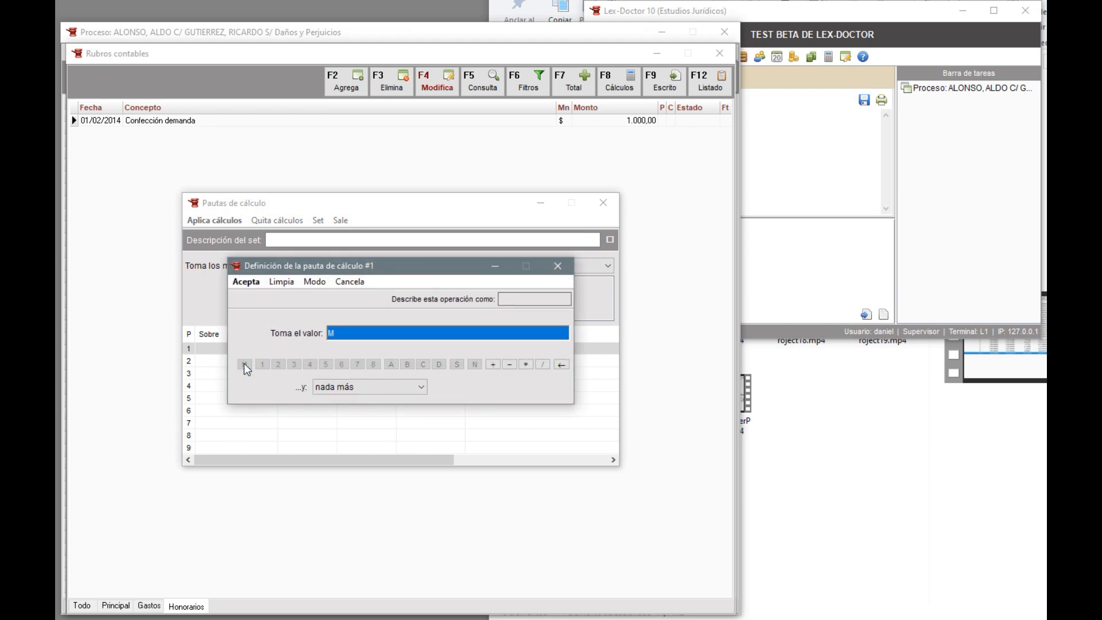
{"action": "left_click", "coordinate": [494, 365]}
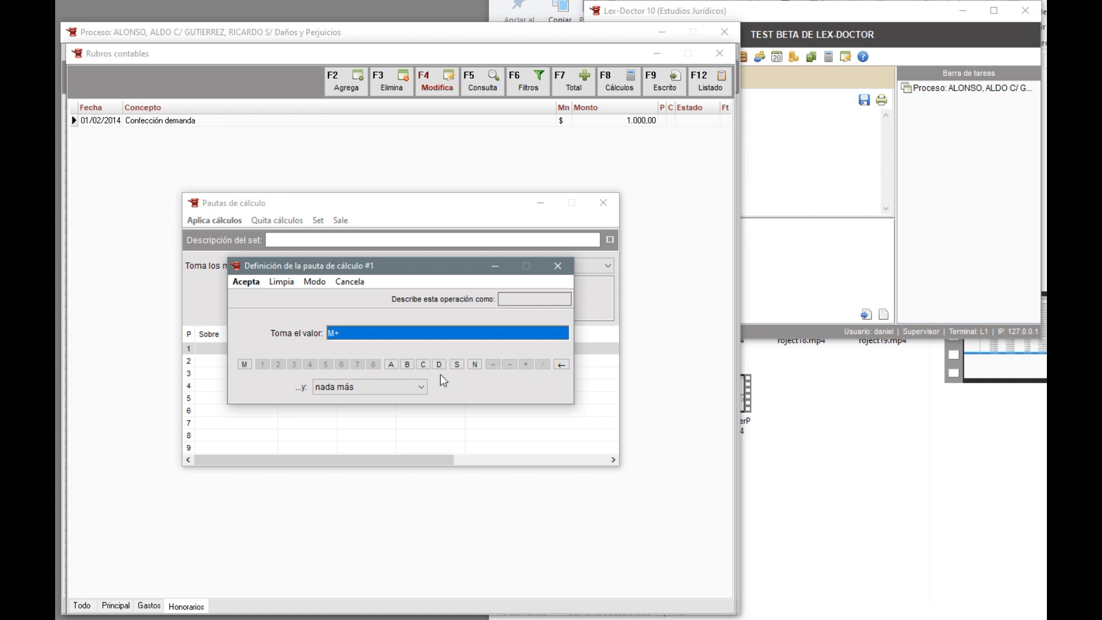
{"action": "left_click", "coordinate": [474, 365]}
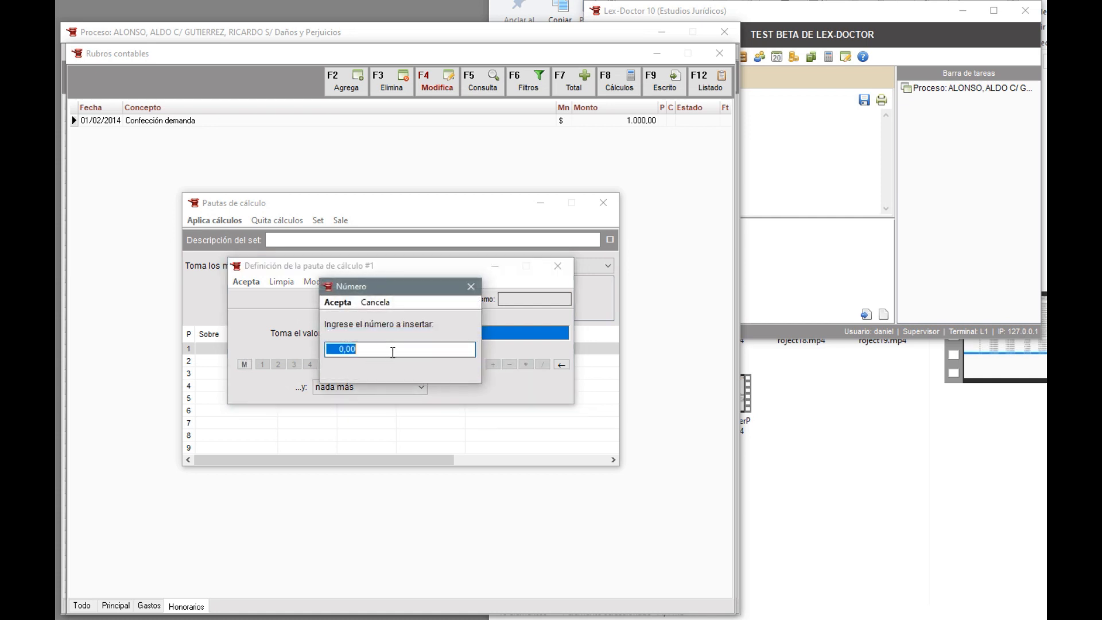
{"action": "type", "text": "10"}
{"action": "left_click", "coordinate": [339, 303]}
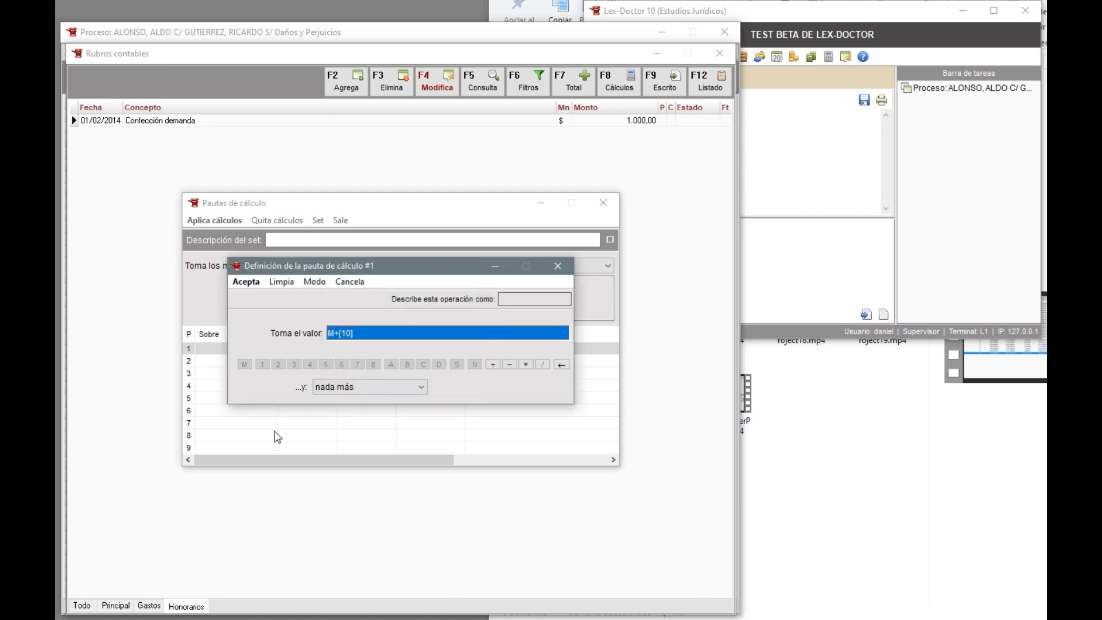
{"action": "left_click", "coordinate": [253, 283]}
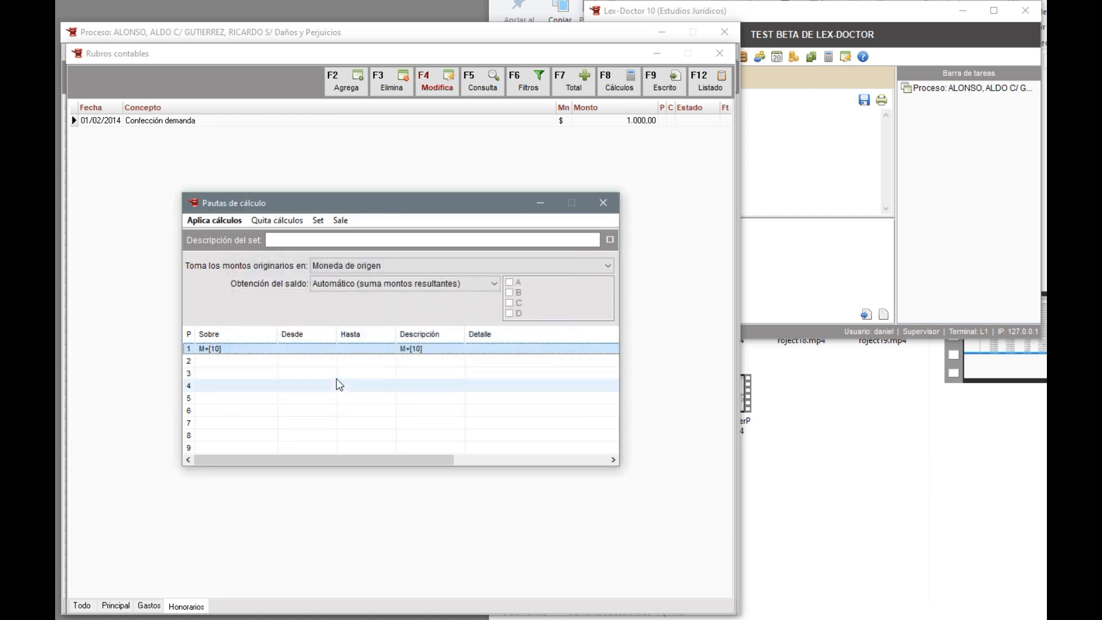
Step: Define calculation rule 2 to take the value of rule 1 multiplied by the number 2, as 1*[2]
{"action": "double_click", "coordinate": [206, 362]}
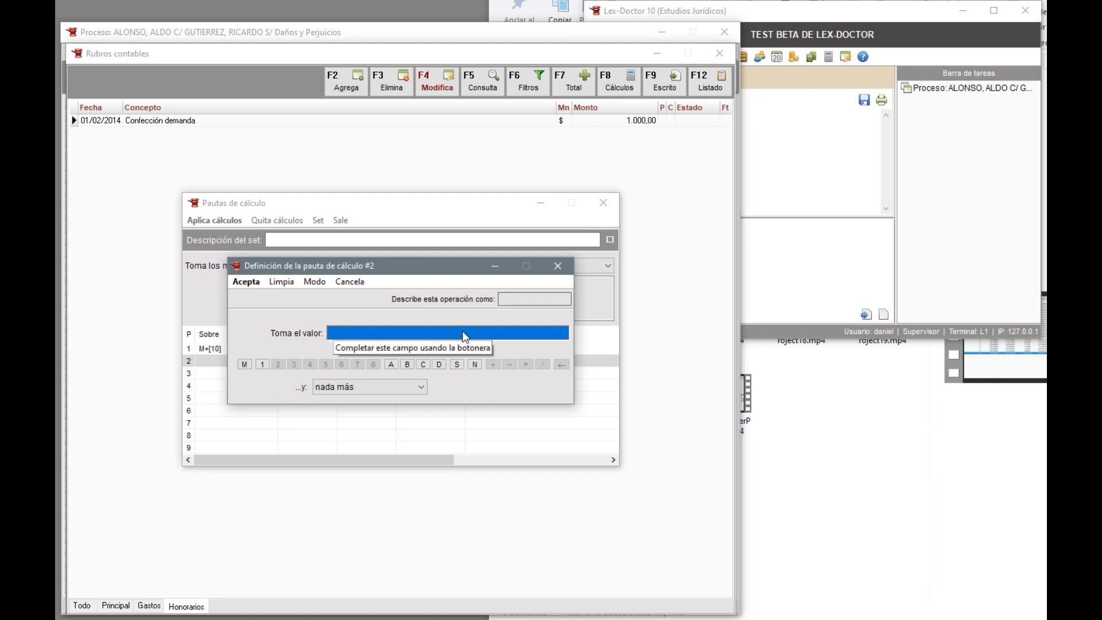
{"action": "left_click", "coordinate": [263, 364]}
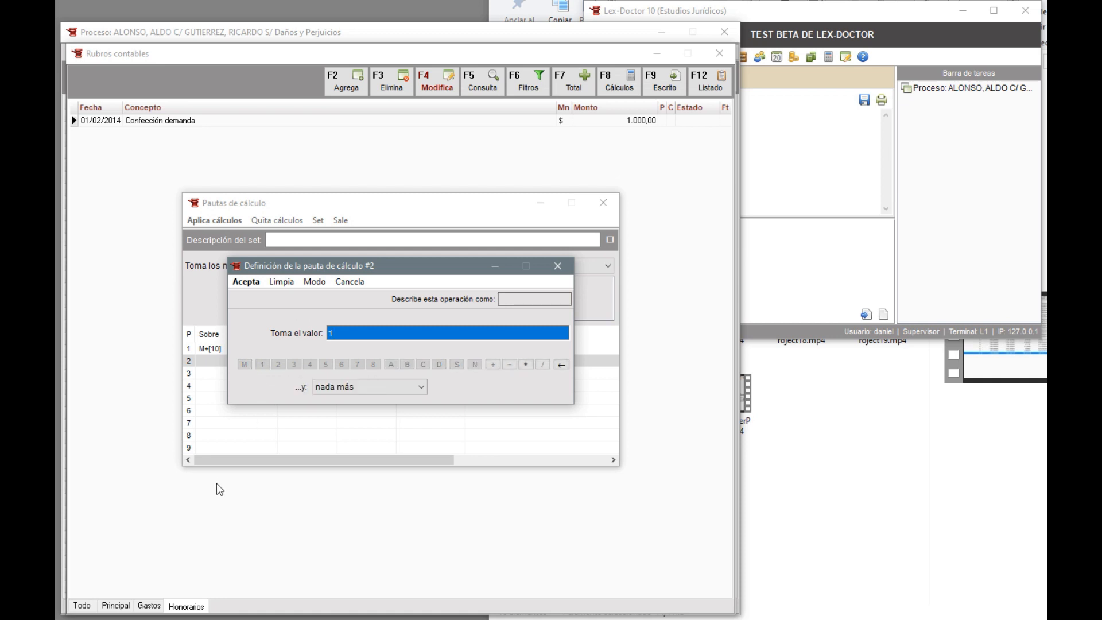
{"action": "left_click", "coordinate": [527, 364]}
{"action": "left_click", "coordinate": [474, 365]}
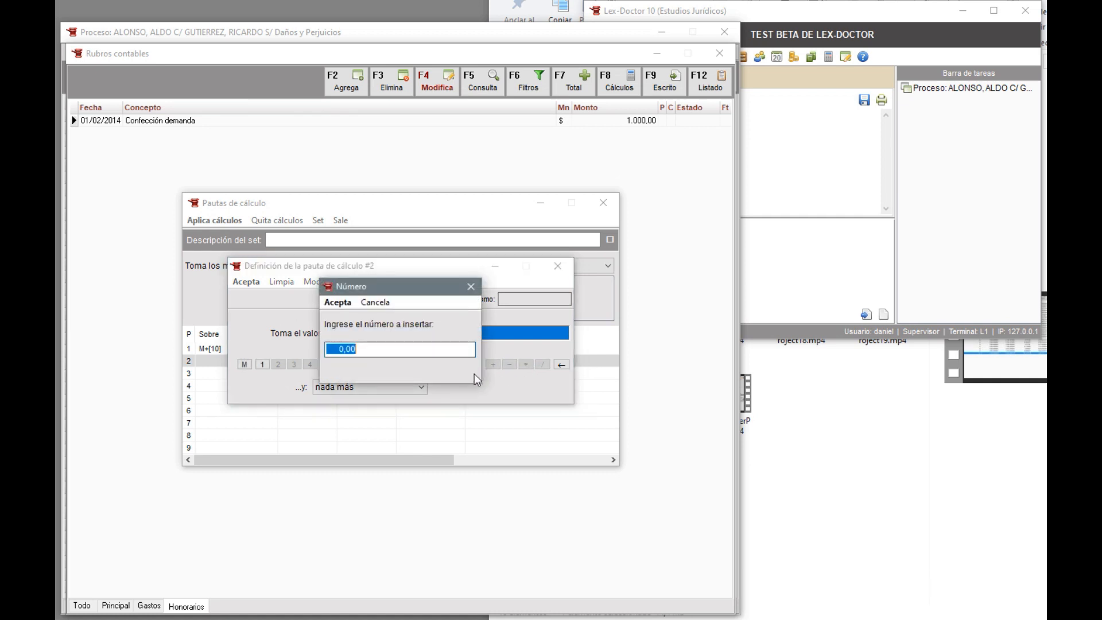
{"action": "type", "text": "2"}
{"action": "left_click", "coordinate": [351, 303]}
{"action": "left_click", "coordinate": [257, 283]}
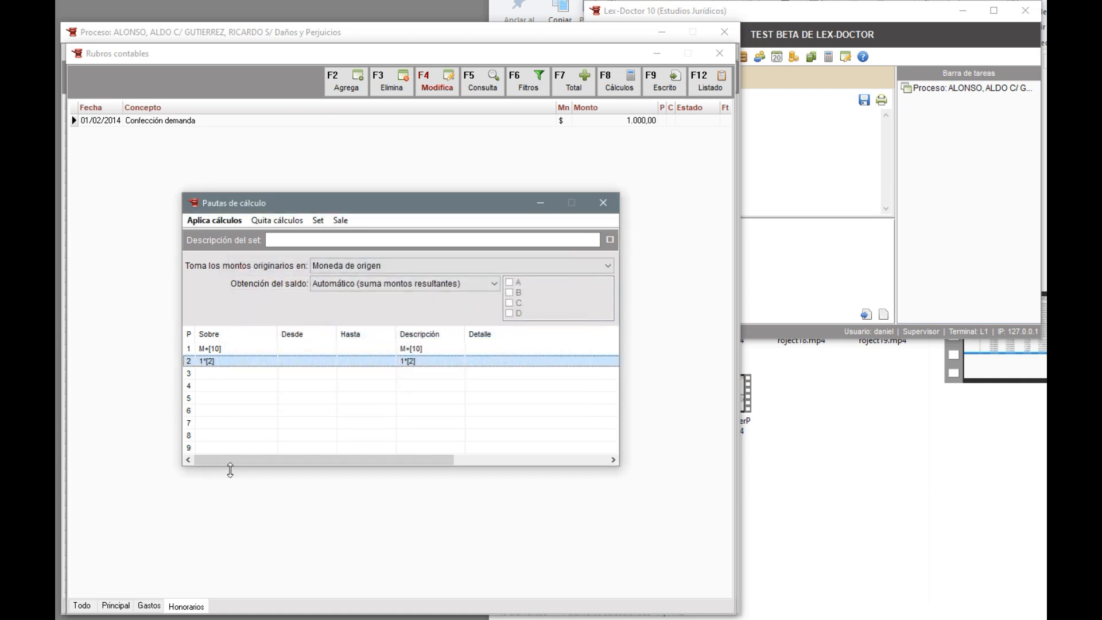
Step: Define calculation rule 3 as M+2, adding rule 2's result to the amount, and apply the calculations
{"action": "double_click", "coordinate": [206, 375]}
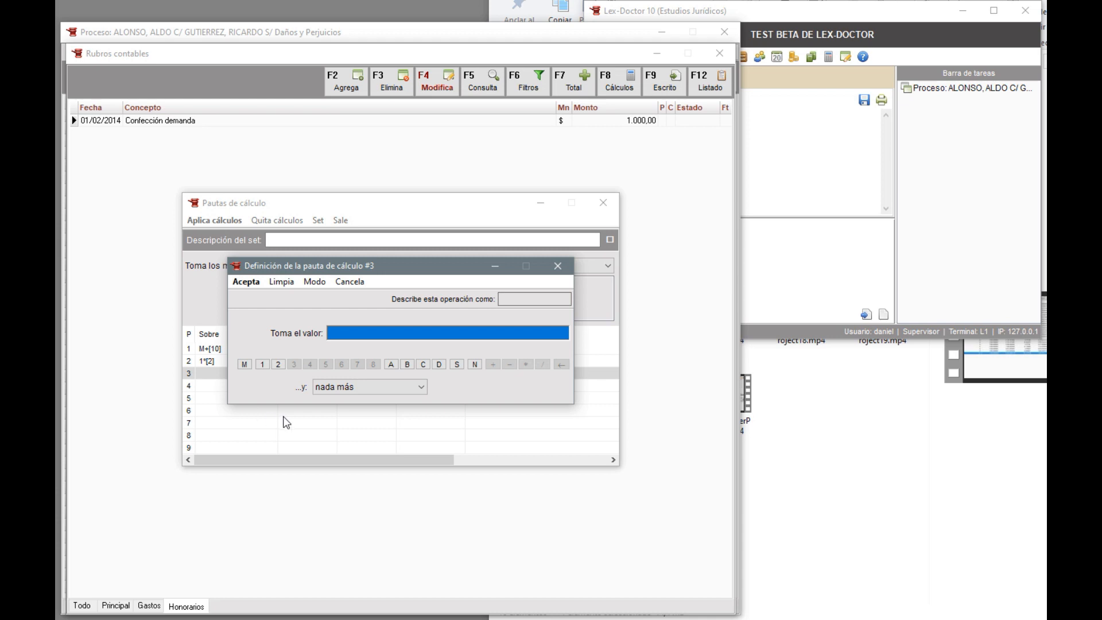
{"action": "left_click", "coordinate": [244, 365]}
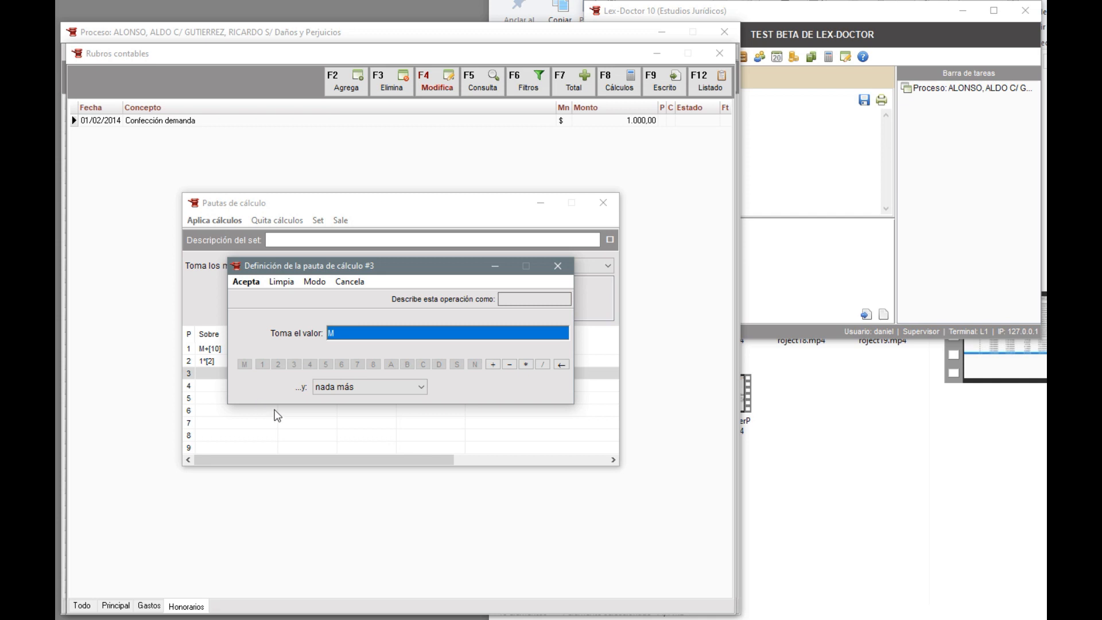
{"action": "left_click", "coordinate": [492, 364]}
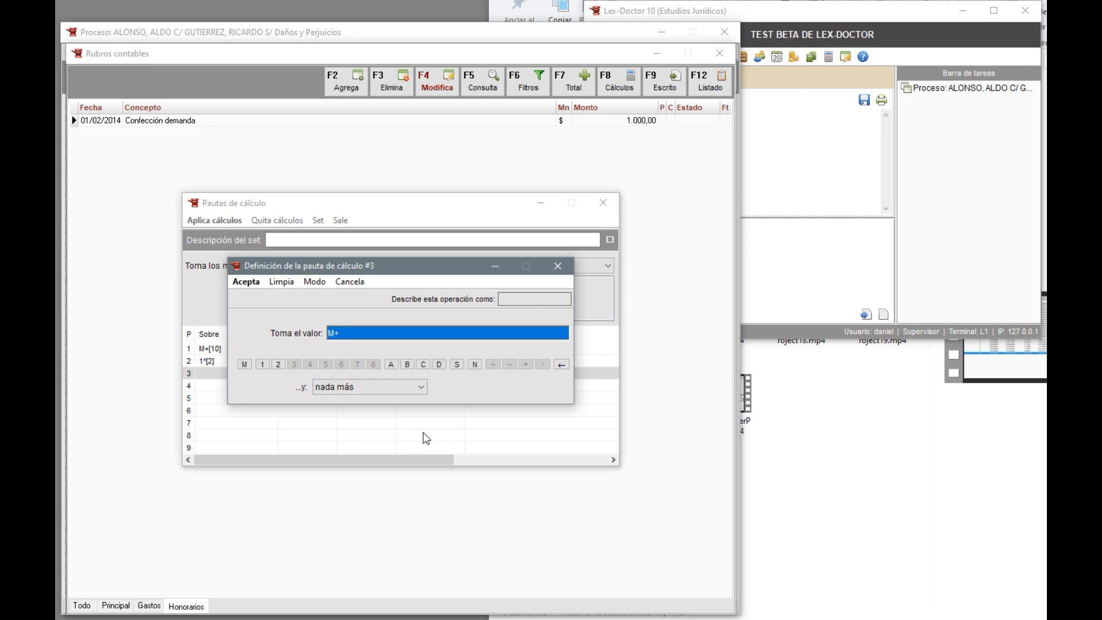
{"action": "left_click", "coordinate": [278, 366]}
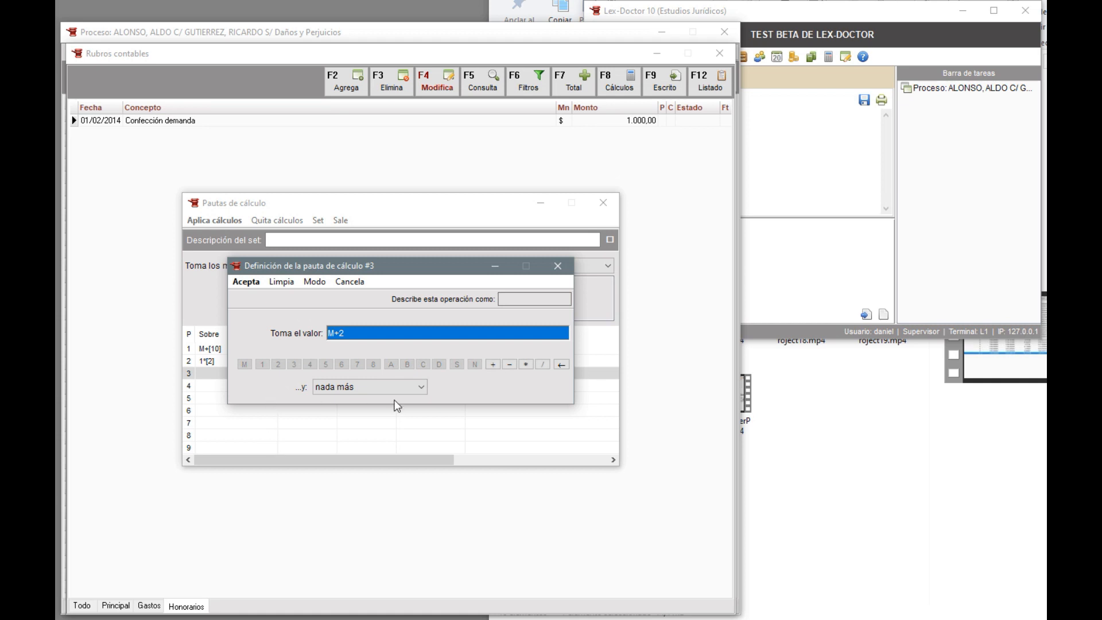
{"action": "left_click", "coordinate": [246, 282]}
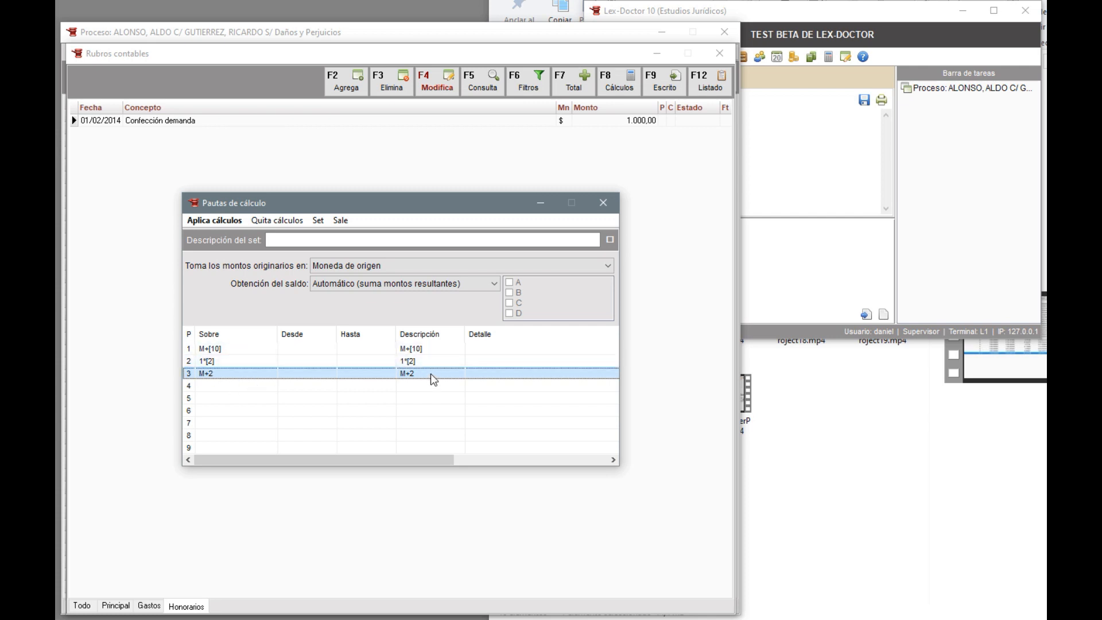
{"action": "left_click", "coordinate": [214, 220]}
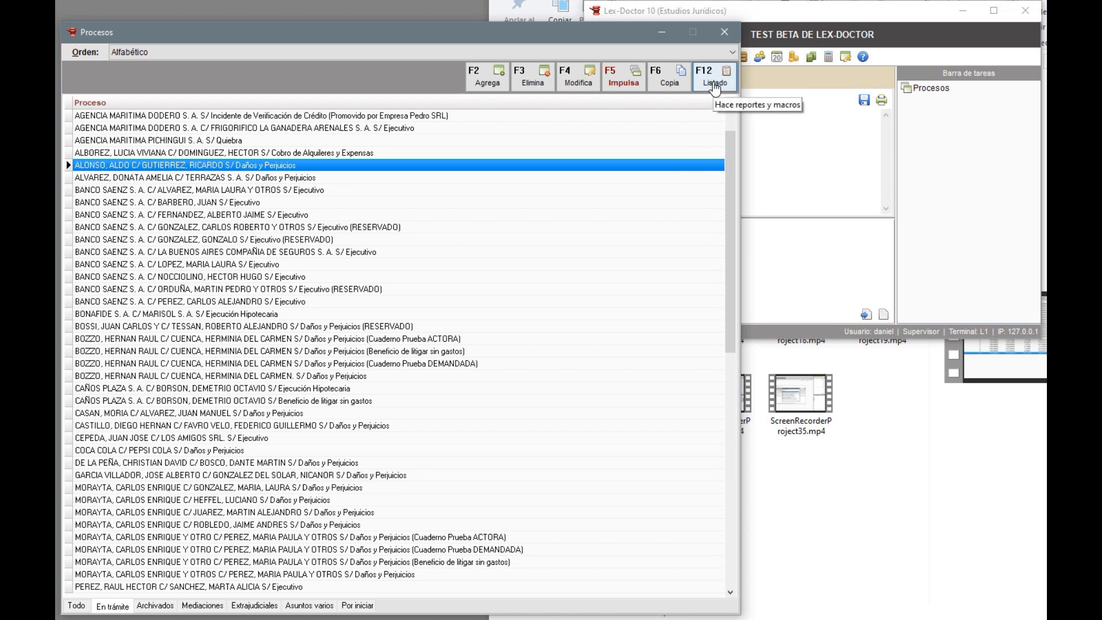
Step: Open the process listings and filter by Procesos con accounting items in the Honorarios sheet, examining the available Estado options
{"action": "left_click", "coordinate": [715, 86]}
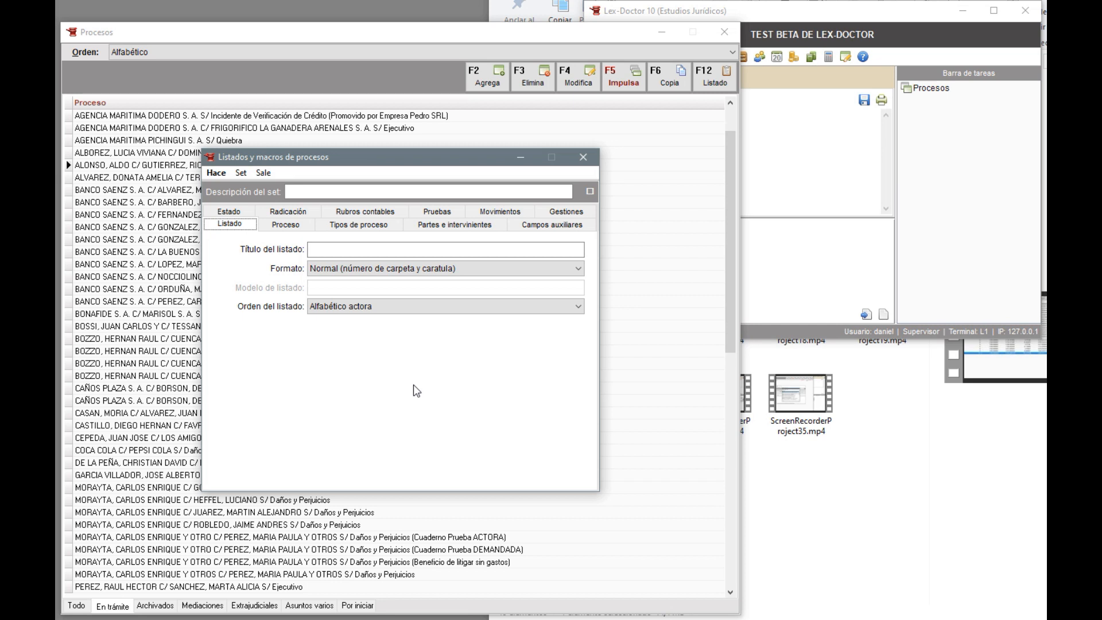
{"action": "left_click", "coordinate": [350, 213]}
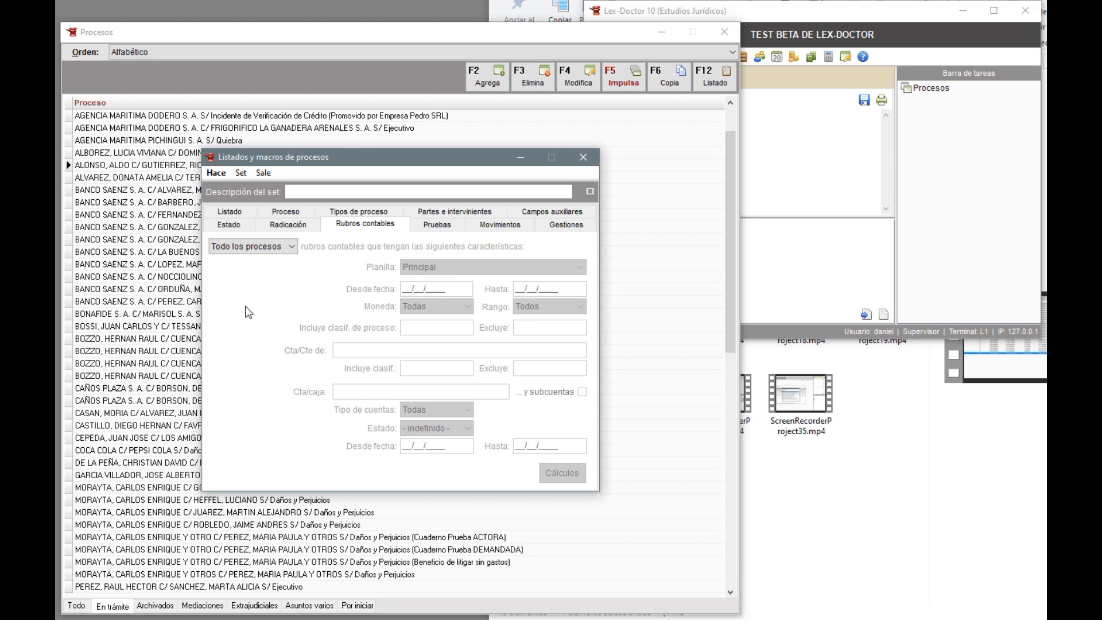
{"action": "left_click", "coordinate": [257, 248]}
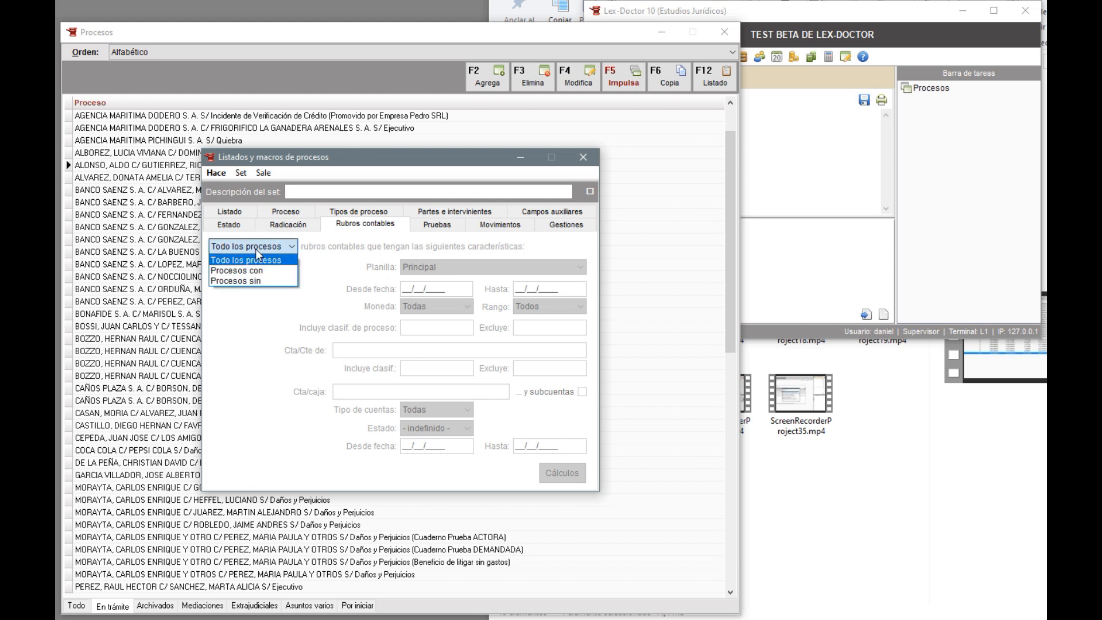
{"action": "left_click", "coordinate": [255, 270]}
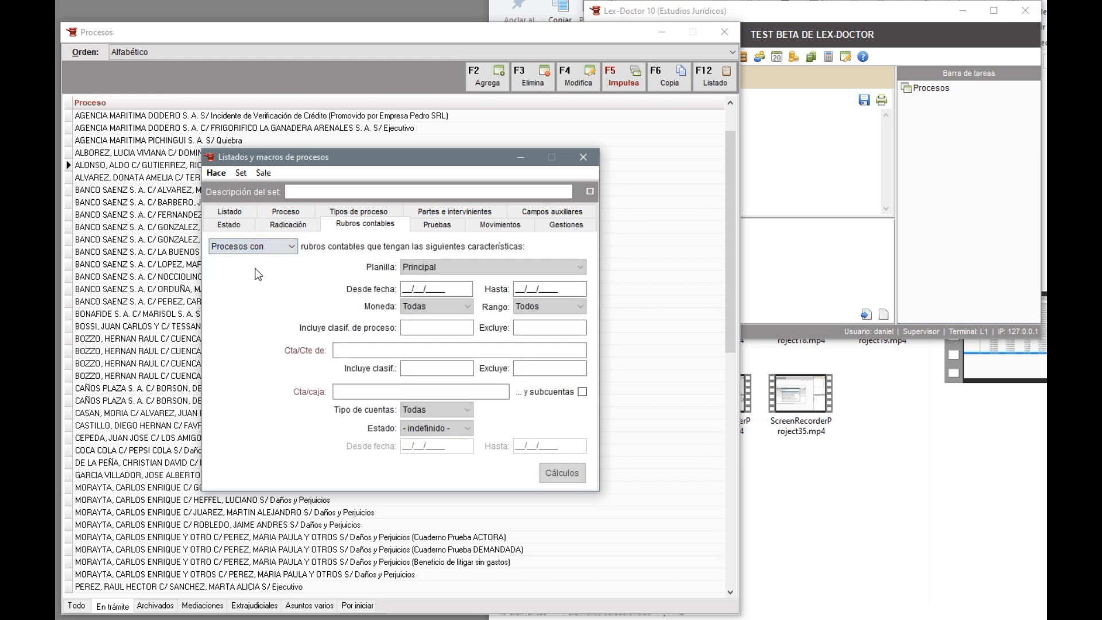
{"action": "left_click", "coordinate": [428, 268]}
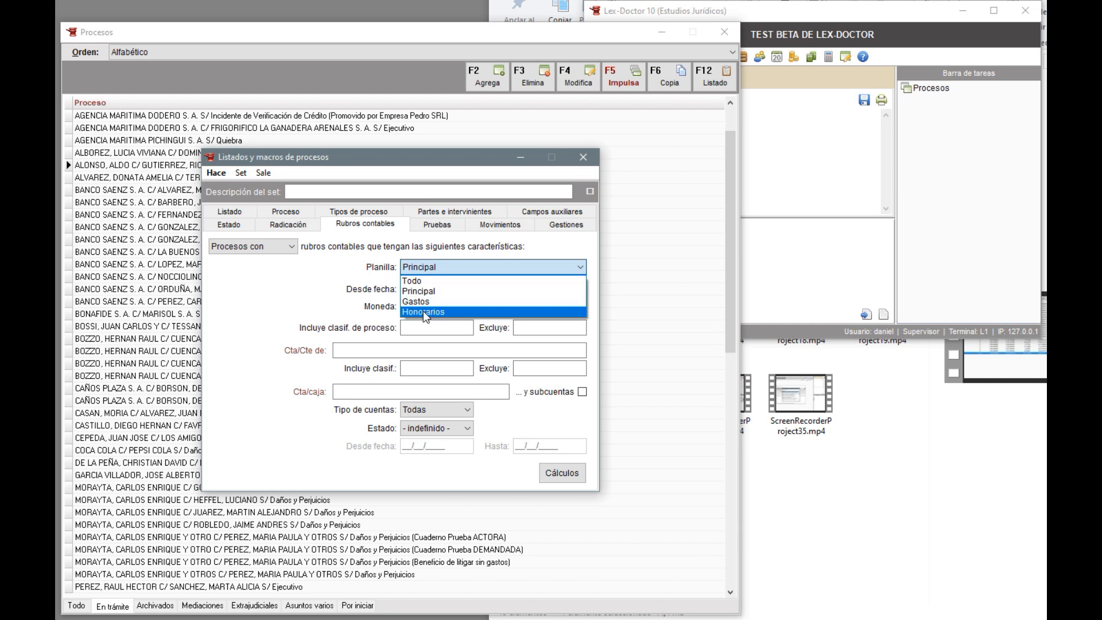
{"action": "left_click", "coordinate": [423, 311]}
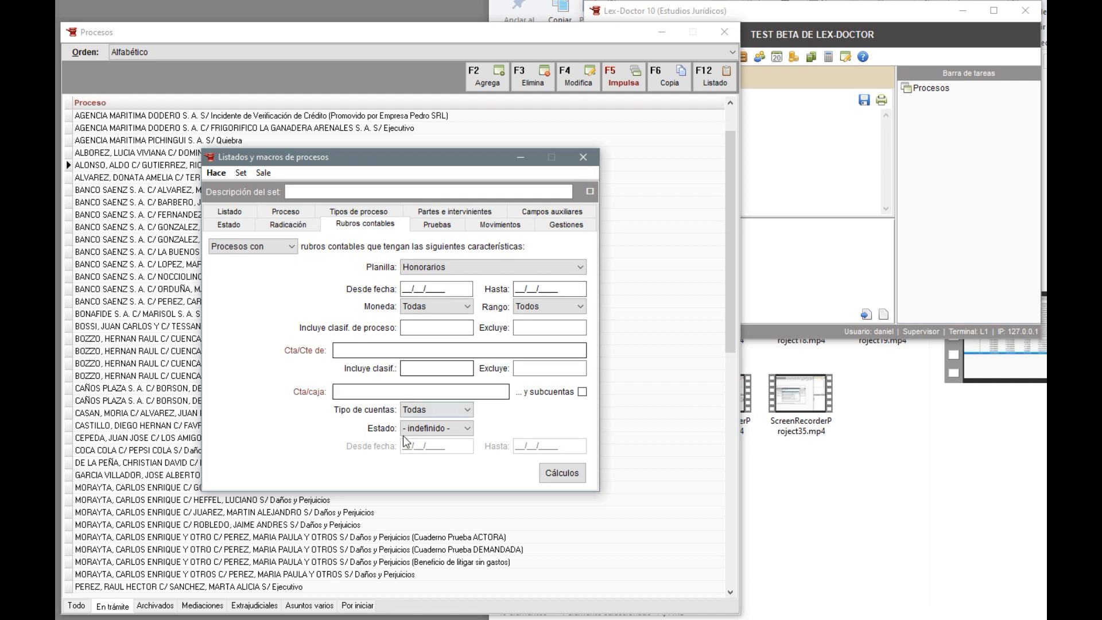
{"action": "left_click", "coordinate": [449, 430]}
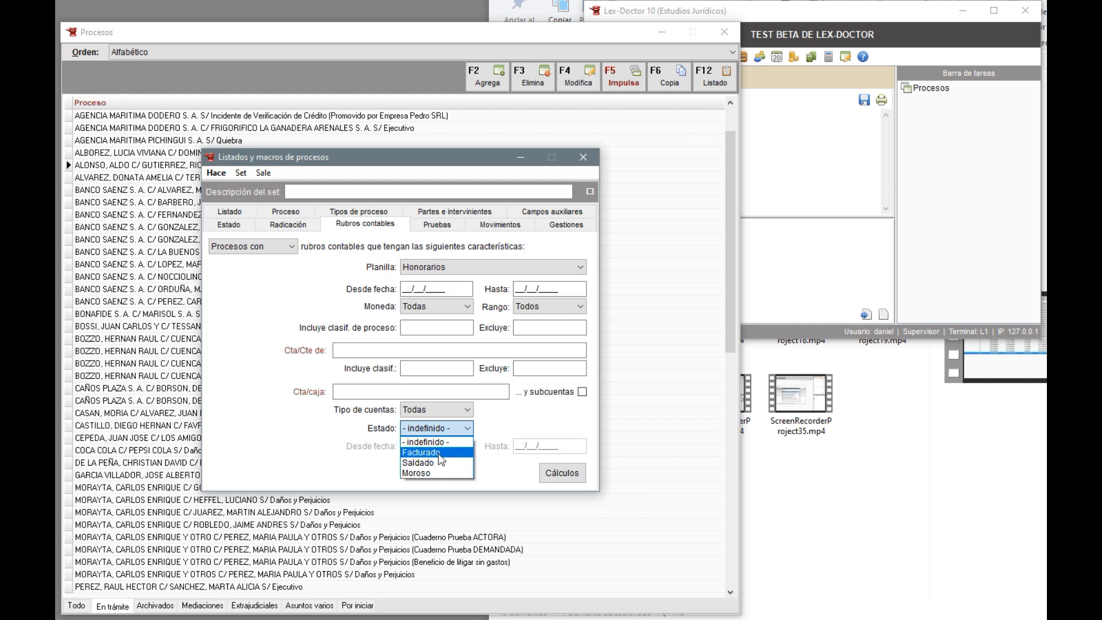
{"action": "left_click", "coordinate": [275, 325]}
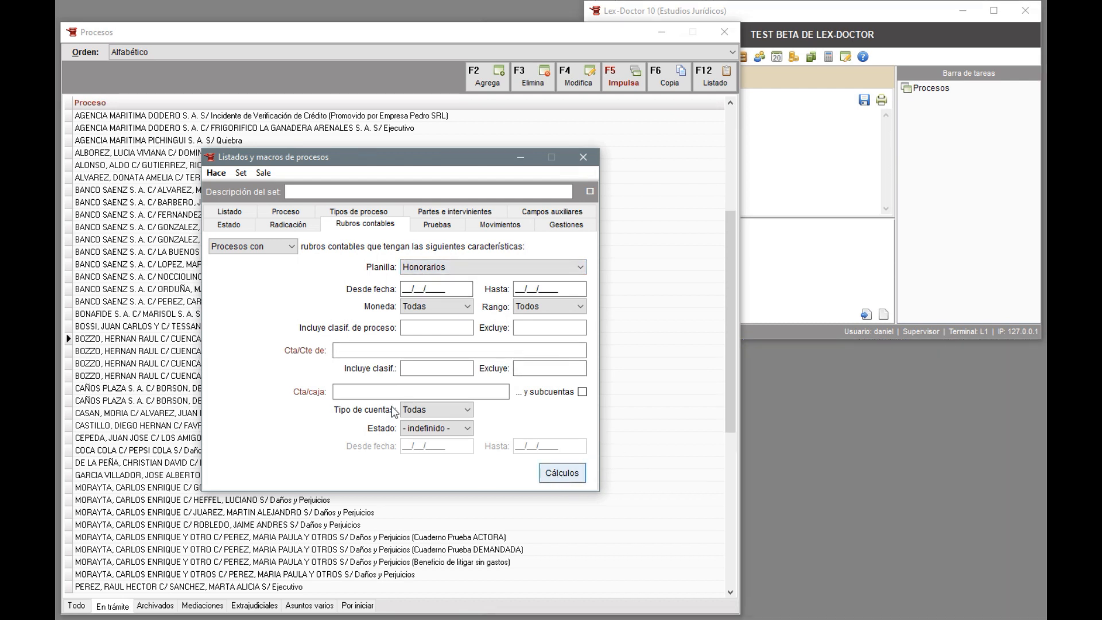
Step: Generate the listing of processes with Honorarios items, review it, and close it
{"action": "left_click", "coordinate": [227, 174]}
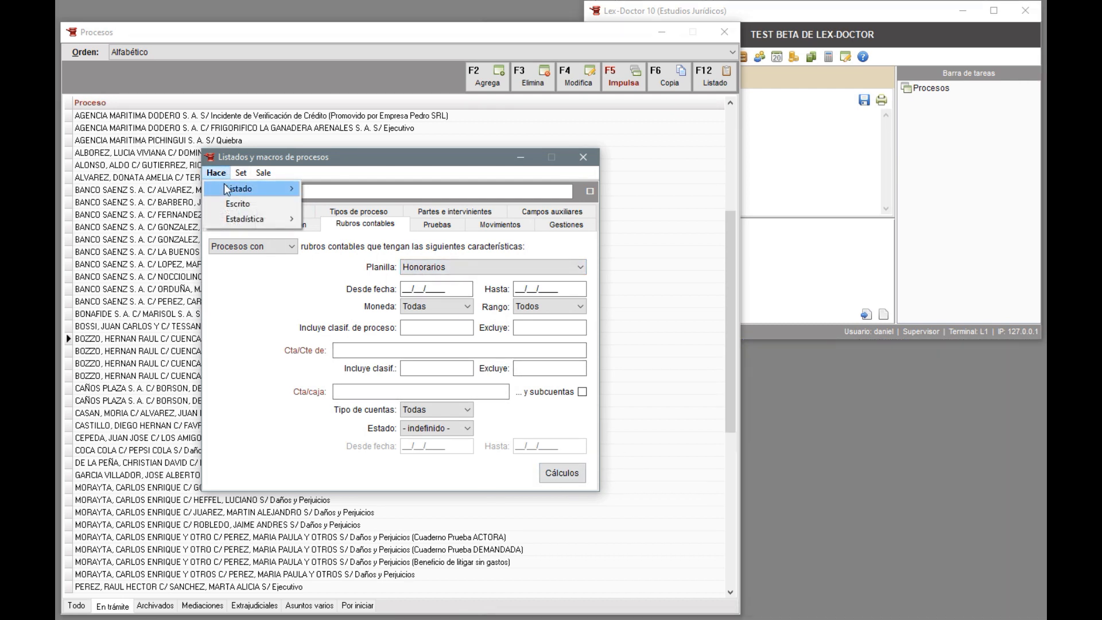
{"action": "mouse_move", "coordinate": [240, 184]}
{"action": "left_click", "coordinate": [336, 191]}
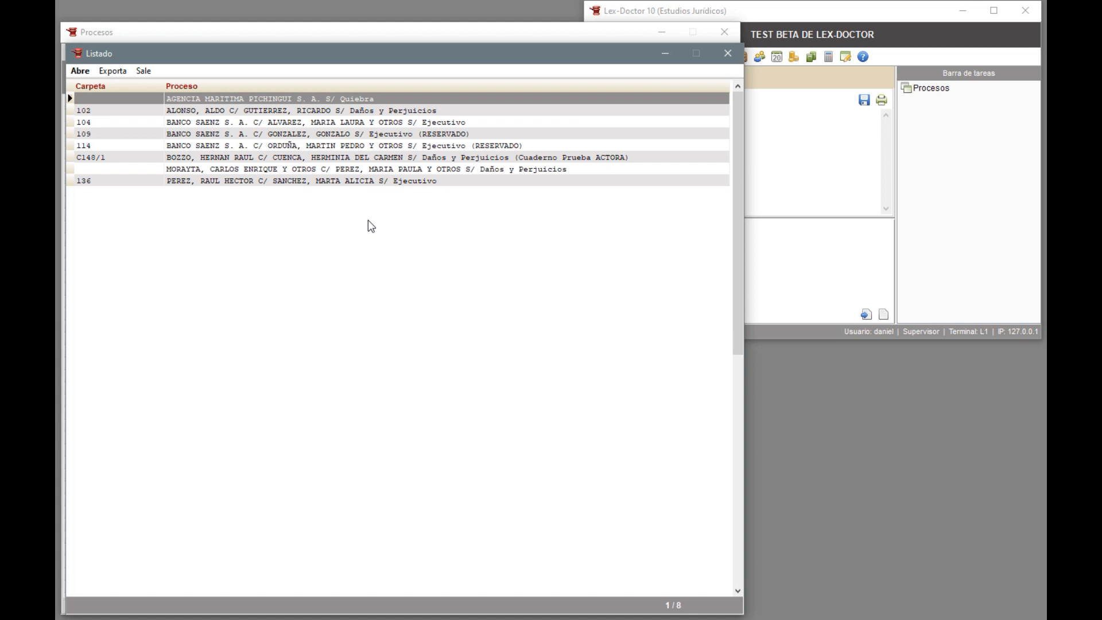
{"action": "left_click", "coordinate": [726, 54]}
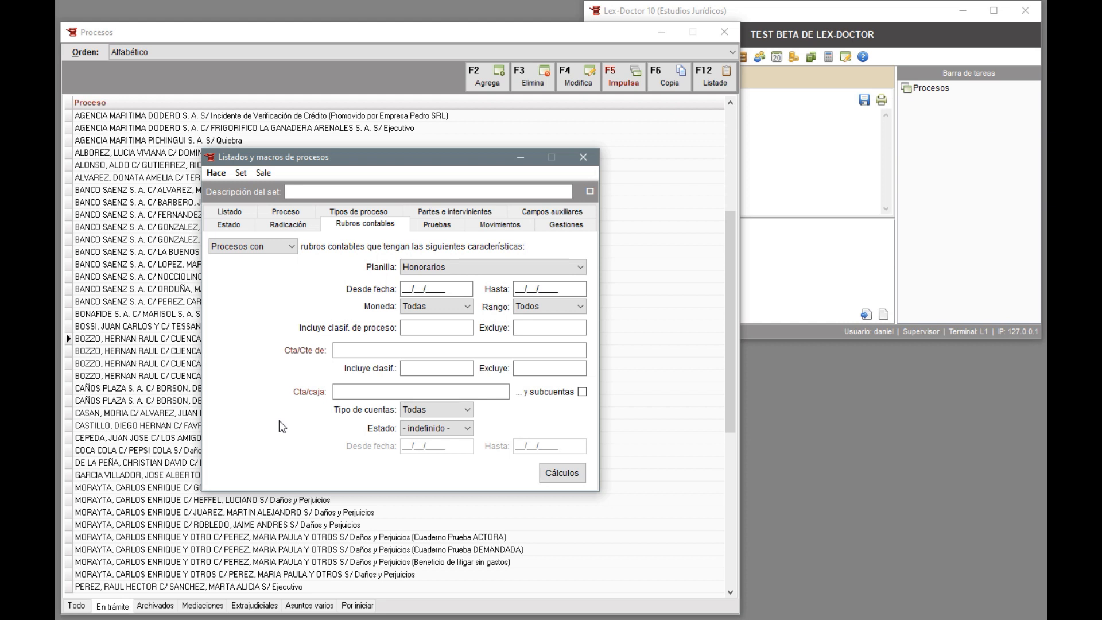
Step: Set the accounting item status filter to Moroso, generate the process listing, and close it after review
{"action": "left_click", "coordinate": [419, 428]}
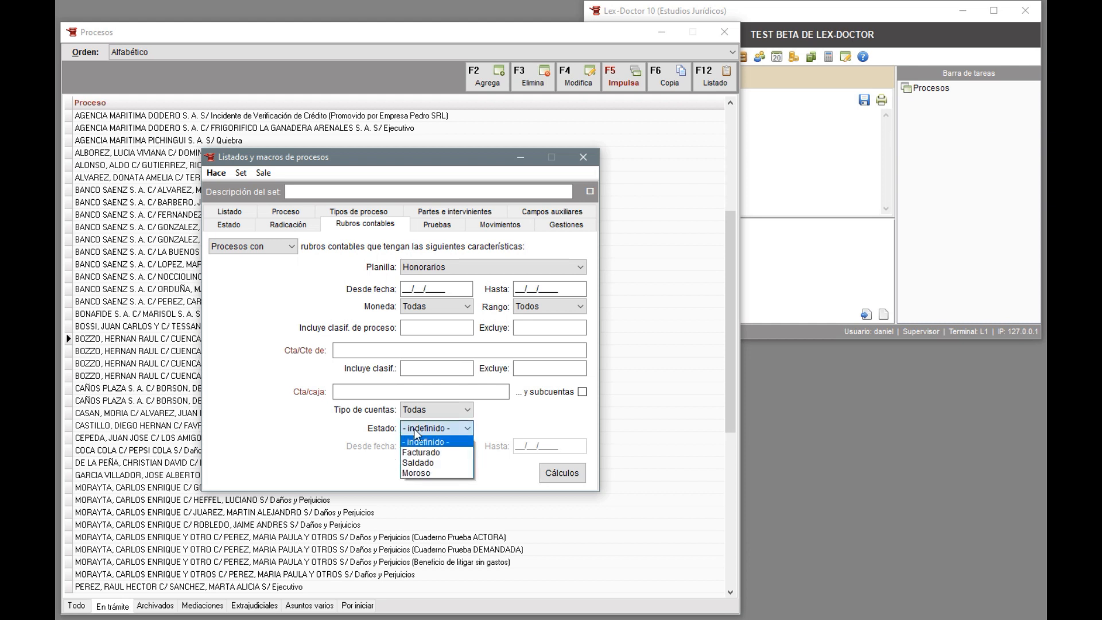
{"action": "left_click", "coordinate": [425, 475]}
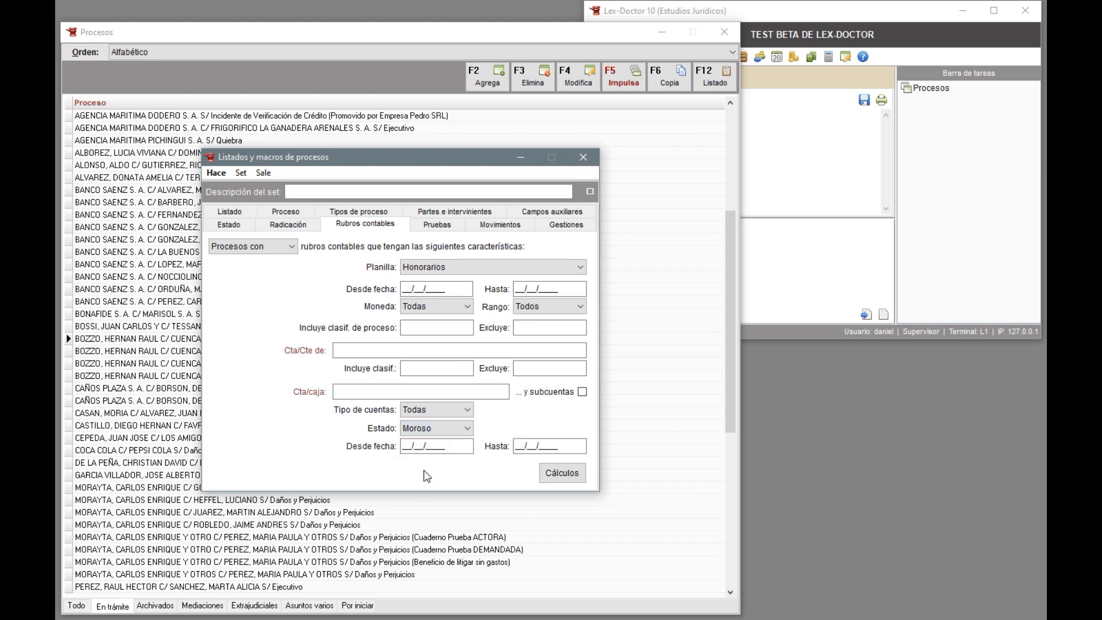
{"action": "left_click", "coordinate": [219, 176]}
{"action": "mouse_move", "coordinate": [224, 187]}
{"action": "left_click", "coordinate": [386, 193]}
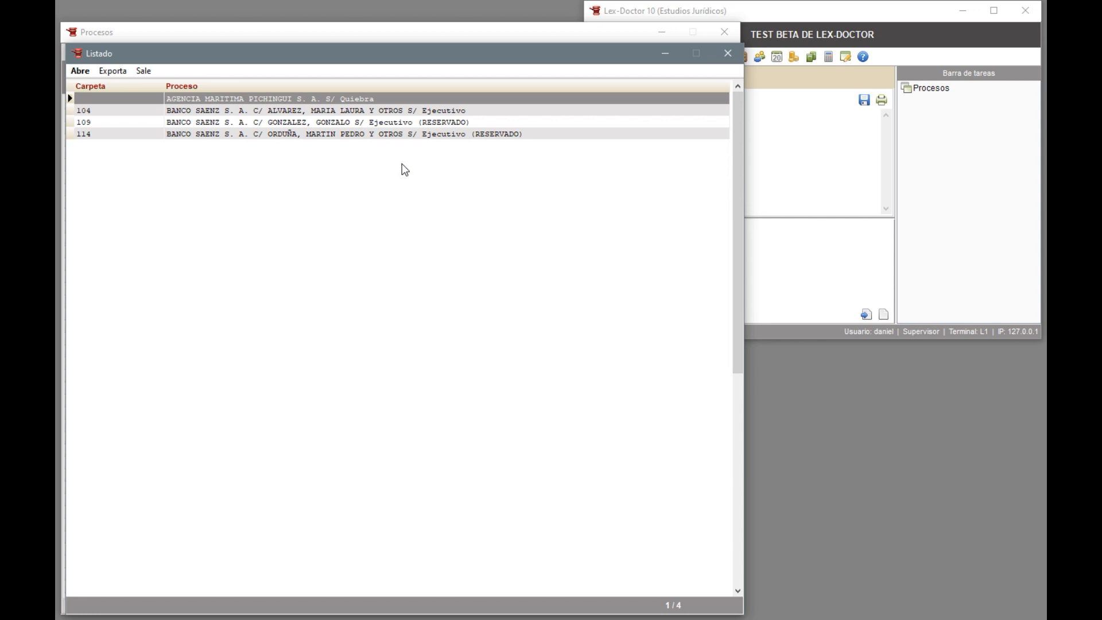
{"action": "left_click", "coordinate": [728, 54]}
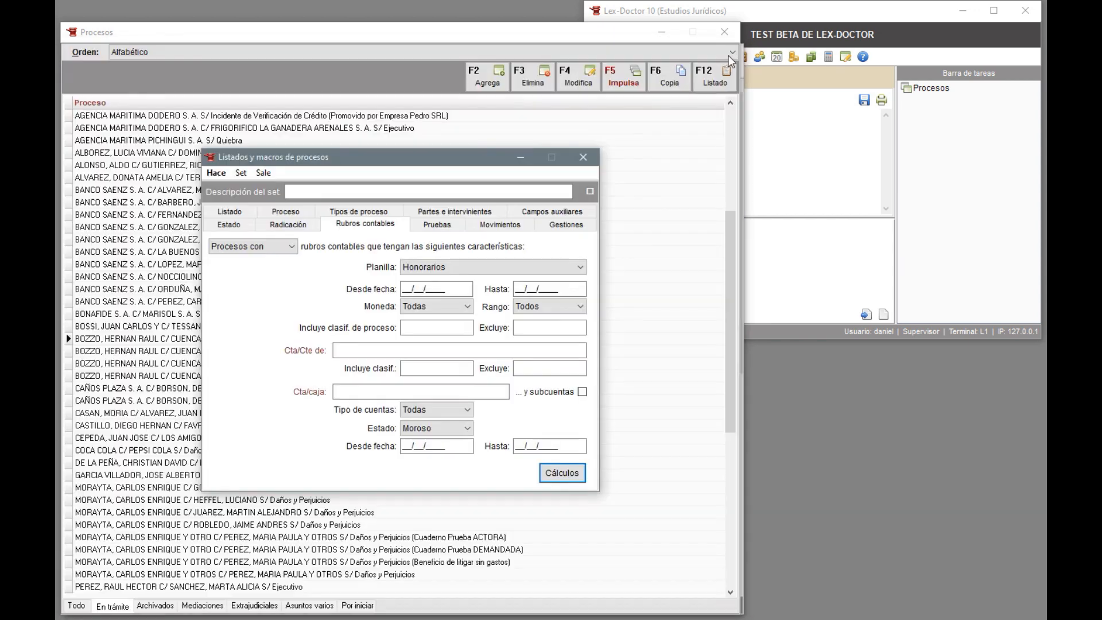
Step: Apply calculations to the filtered accounting items with original amounts in DÓLARES (comprador) and rule 1 as M, and close the totals
{"action": "left_click", "coordinate": [561, 474]}
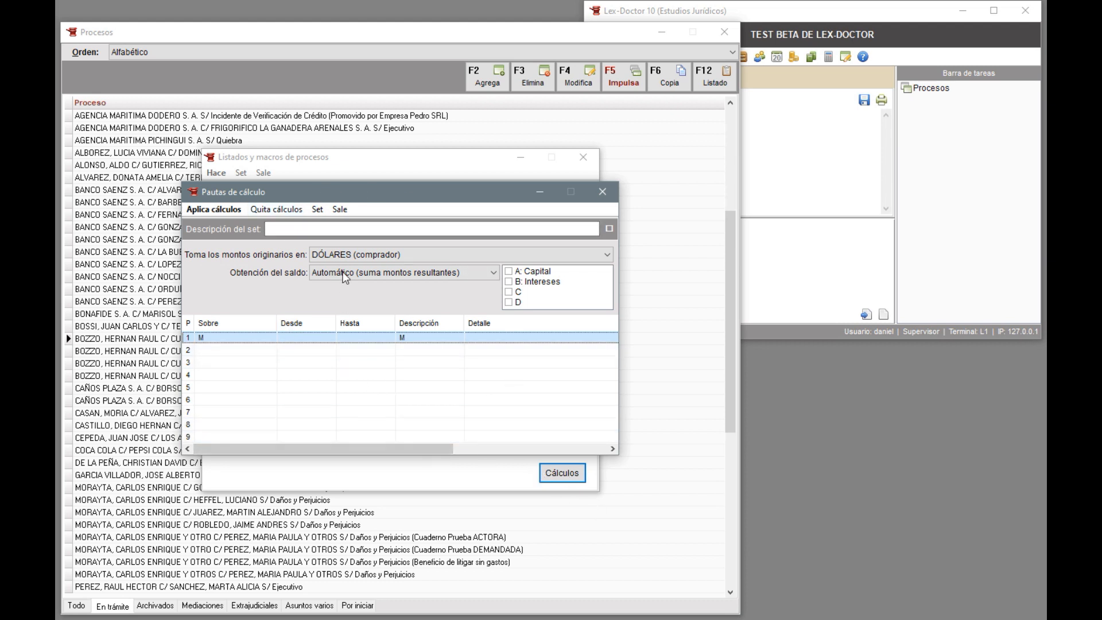
{"action": "double_click", "coordinate": [255, 341]}
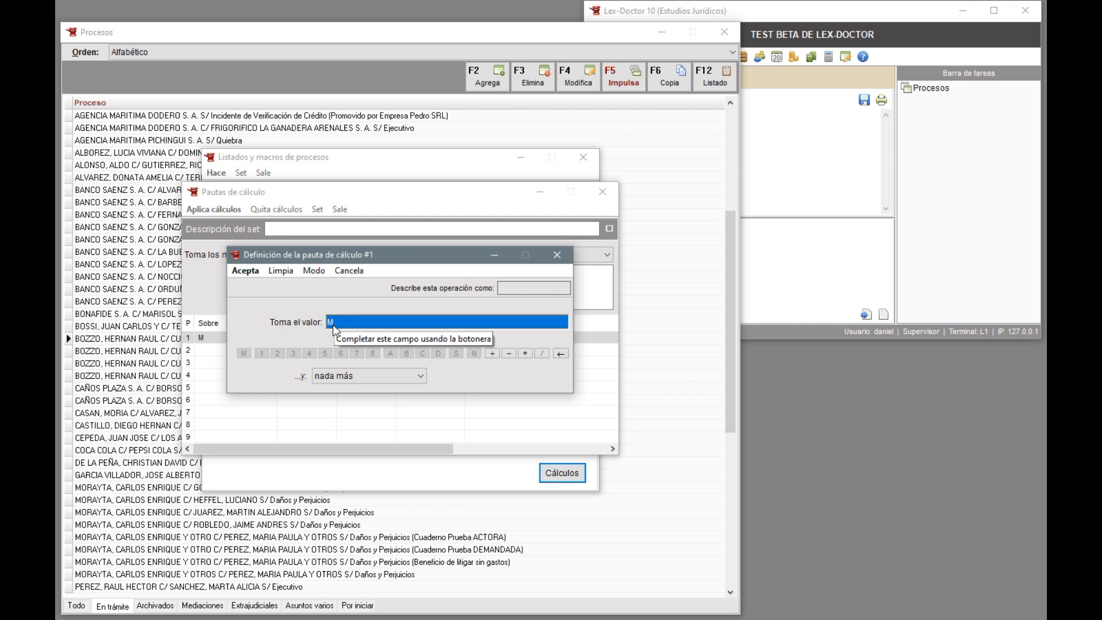
{"action": "left_click", "coordinate": [338, 275]}
{"action": "left_click", "coordinate": [330, 264]}
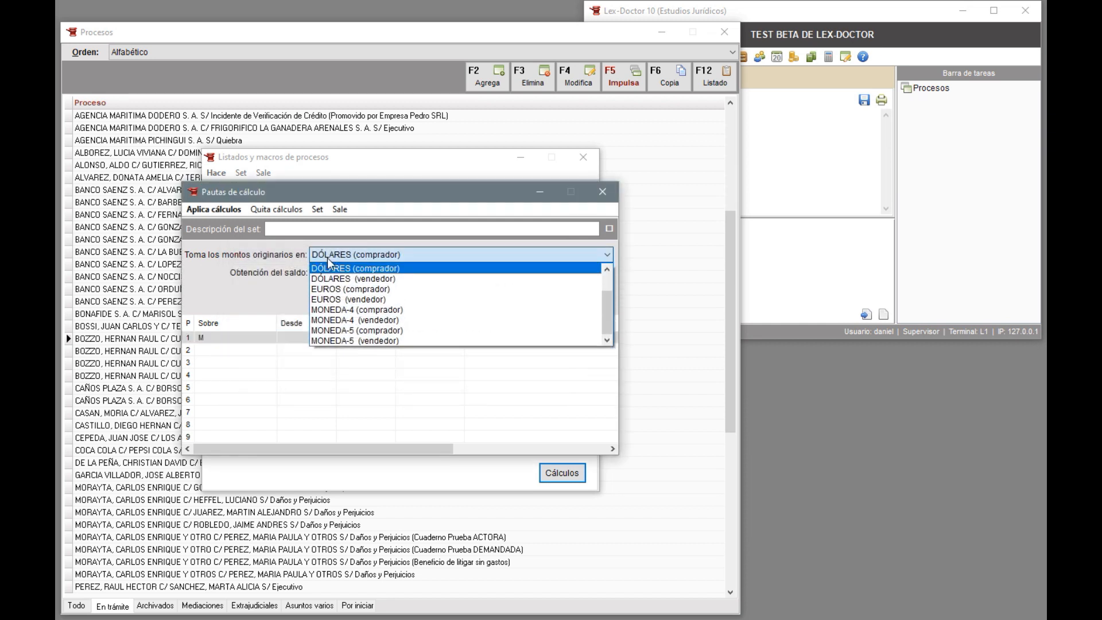
{"action": "left_click", "coordinate": [330, 271]}
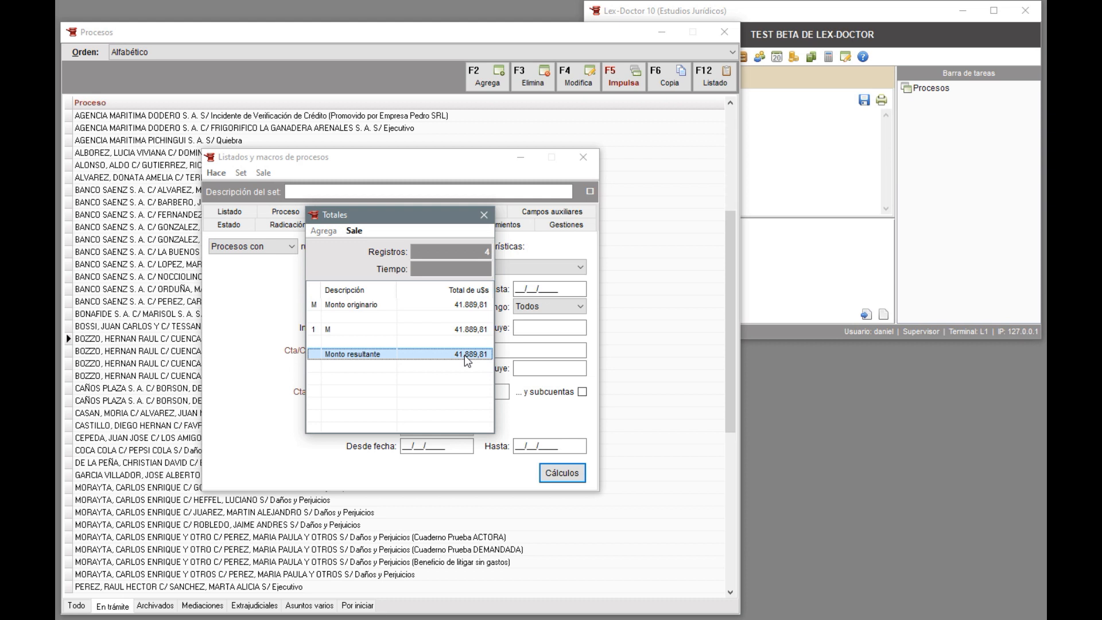
{"action": "left_click", "coordinate": [483, 215]}
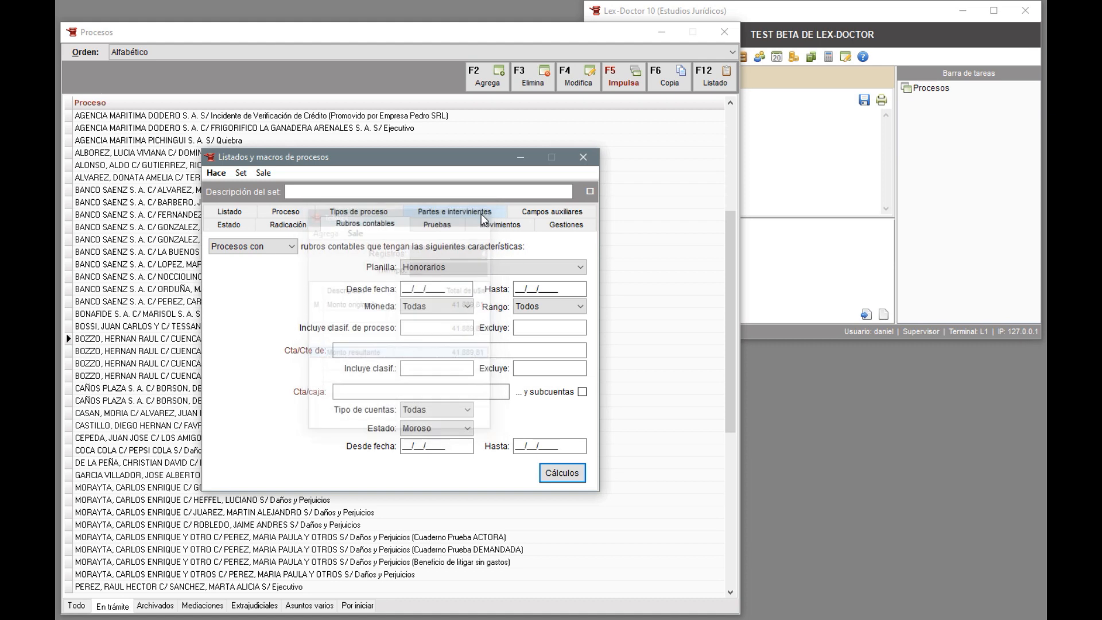
Step: Redefine calculation rule 1 to compute fixed interest (calcula interés fijo) on M at an annual rate of 5%
{"action": "left_click", "coordinate": [555, 471]}
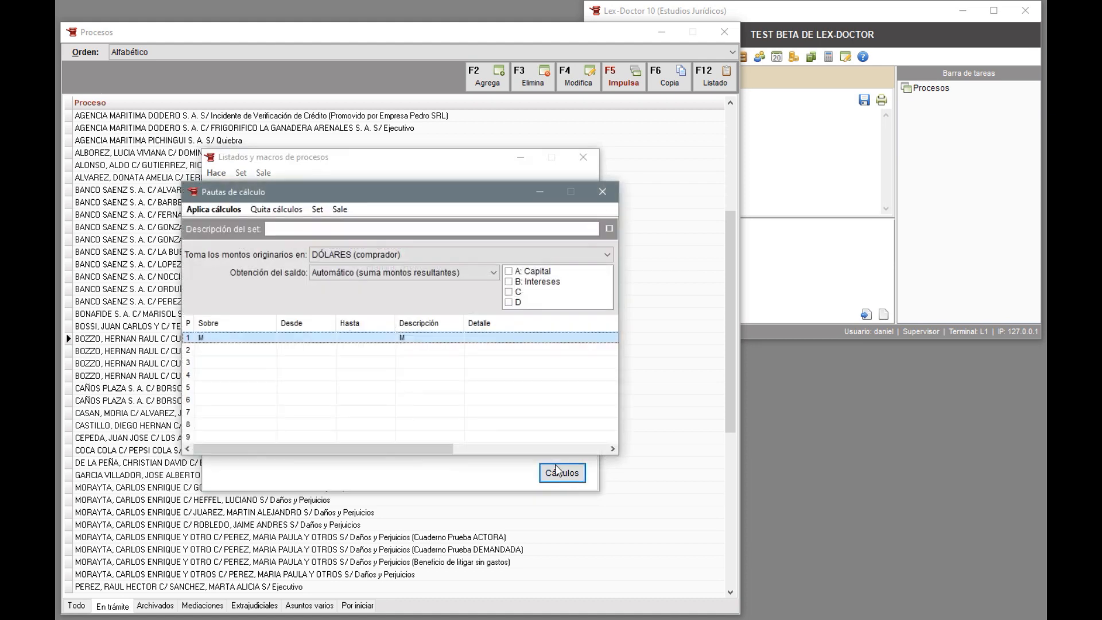
{"action": "double_click", "coordinate": [206, 340]}
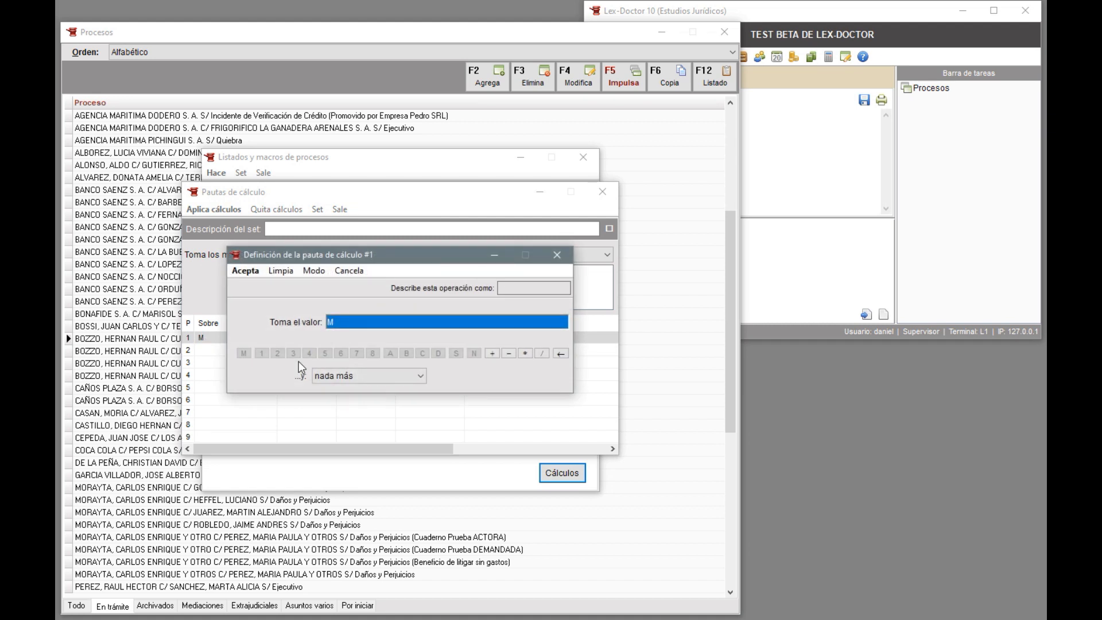
{"action": "left_click", "coordinate": [352, 379]}
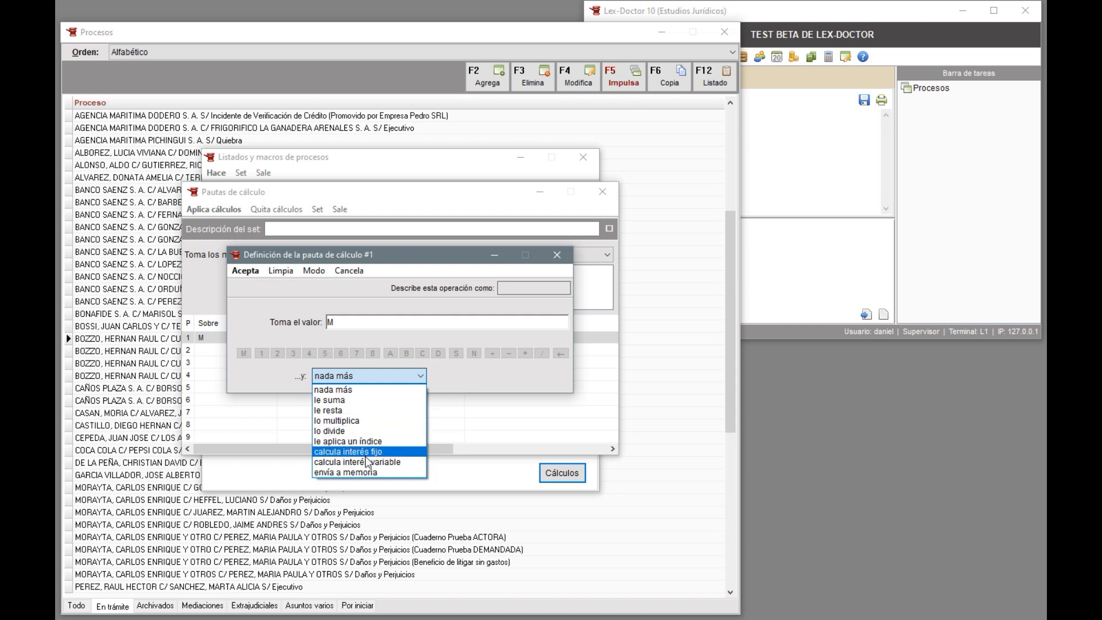
{"action": "left_click", "coordinate": [370, 458]}
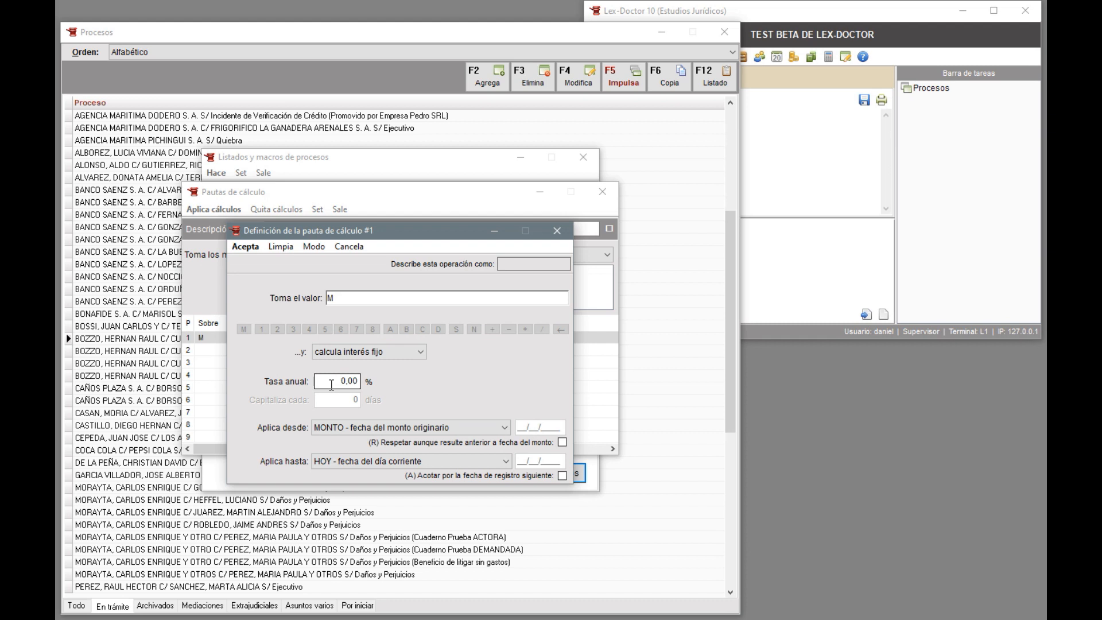
{"action": "left_click", "coordinate": [332, 383]}
{"action": "type", "text": "5"}
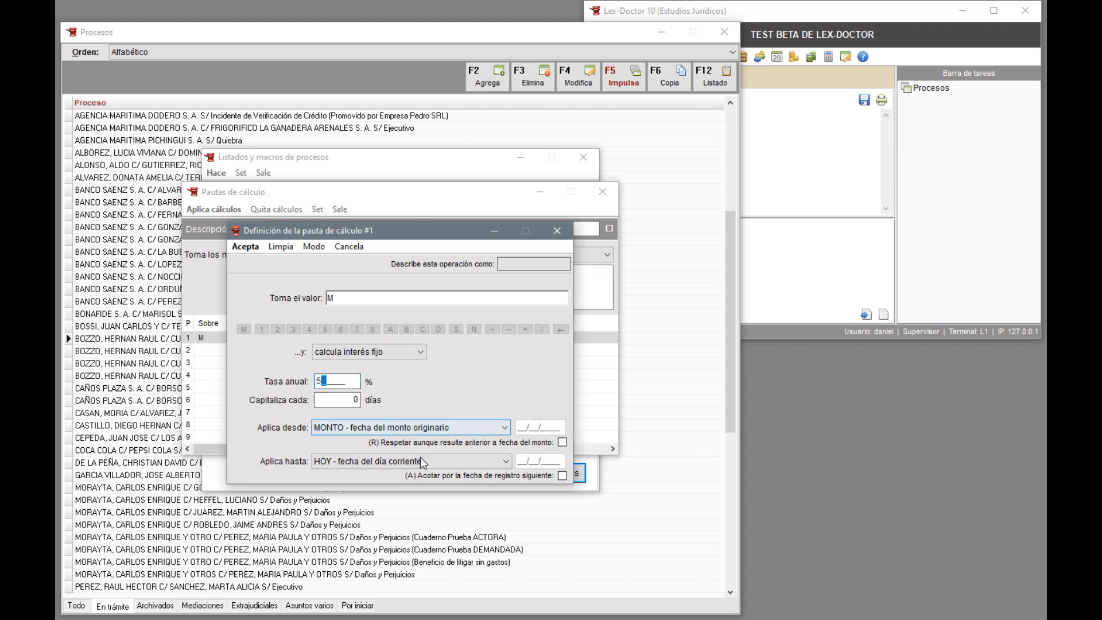
{"action": "left_click", "coordinate": [245, 246]}
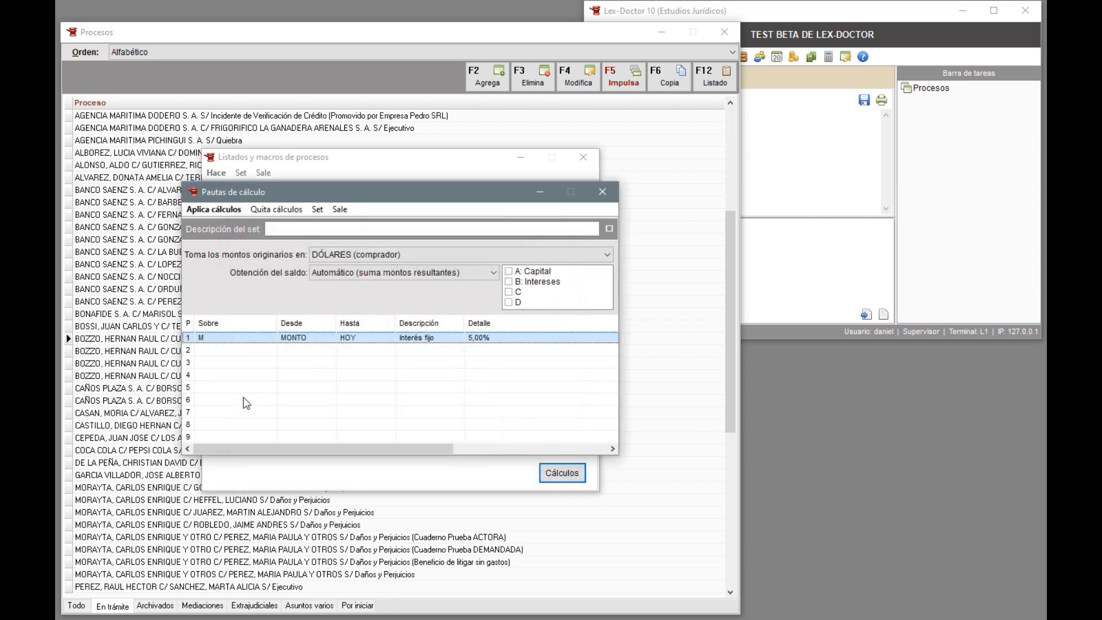
Step: Define calculation rule 2 as M+1, apply the calculations to the filtered items, and close the totals after review
{"action": "double_click", "coordinate": [215, 348]}
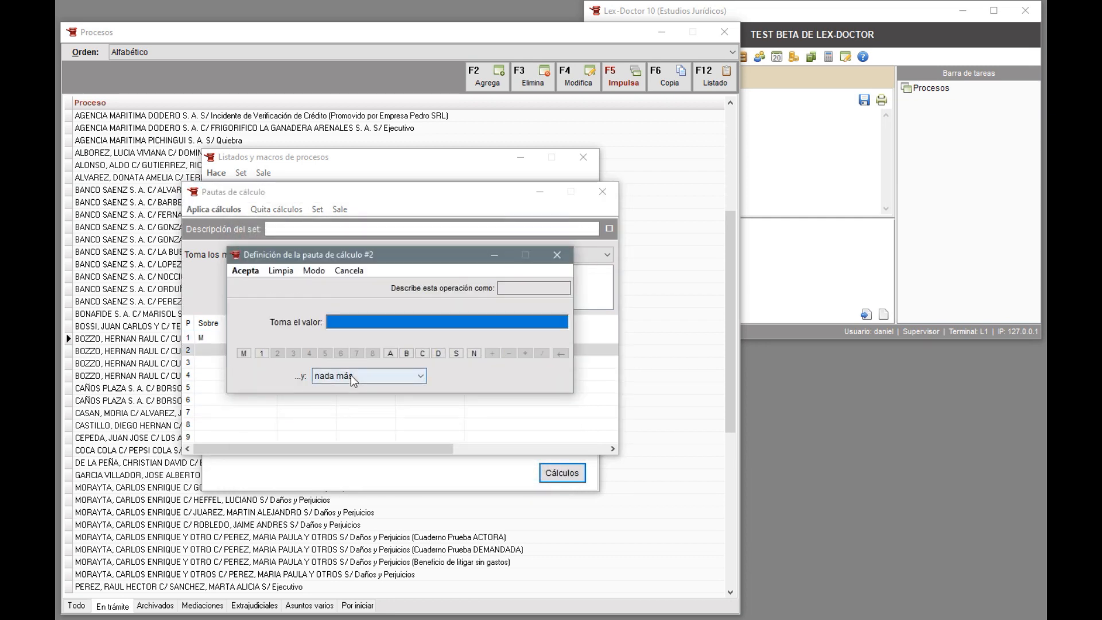
{"action": "left_click", "coordinate": [244, 354]}
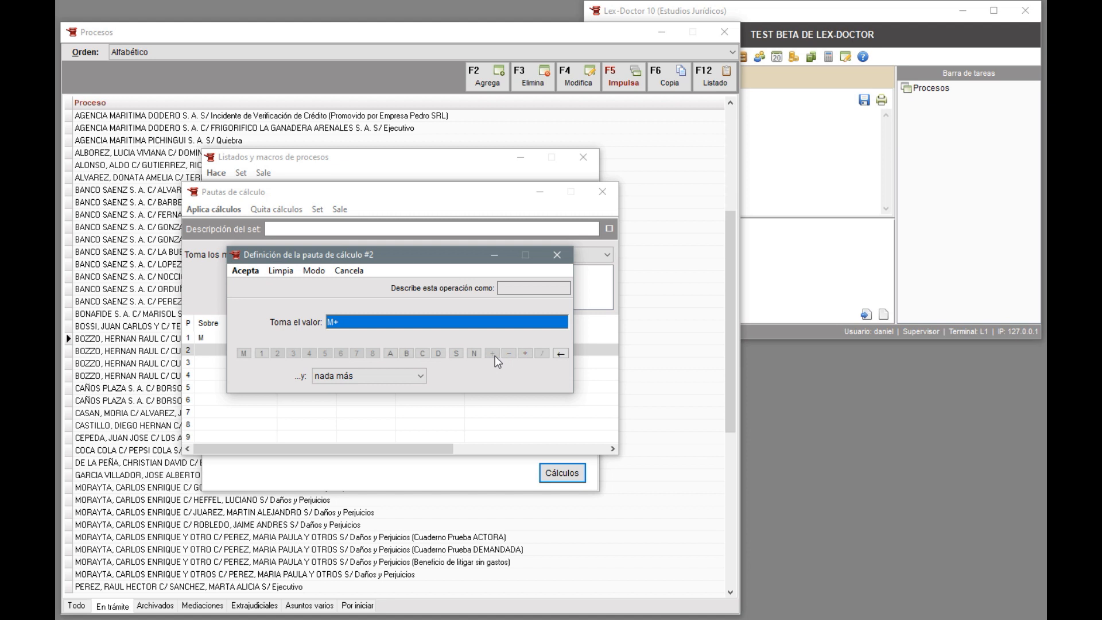
{"action": "left_click", "coordinate": [262, 354]}
{"action": "left_click", "coordinate": [246, 270]}
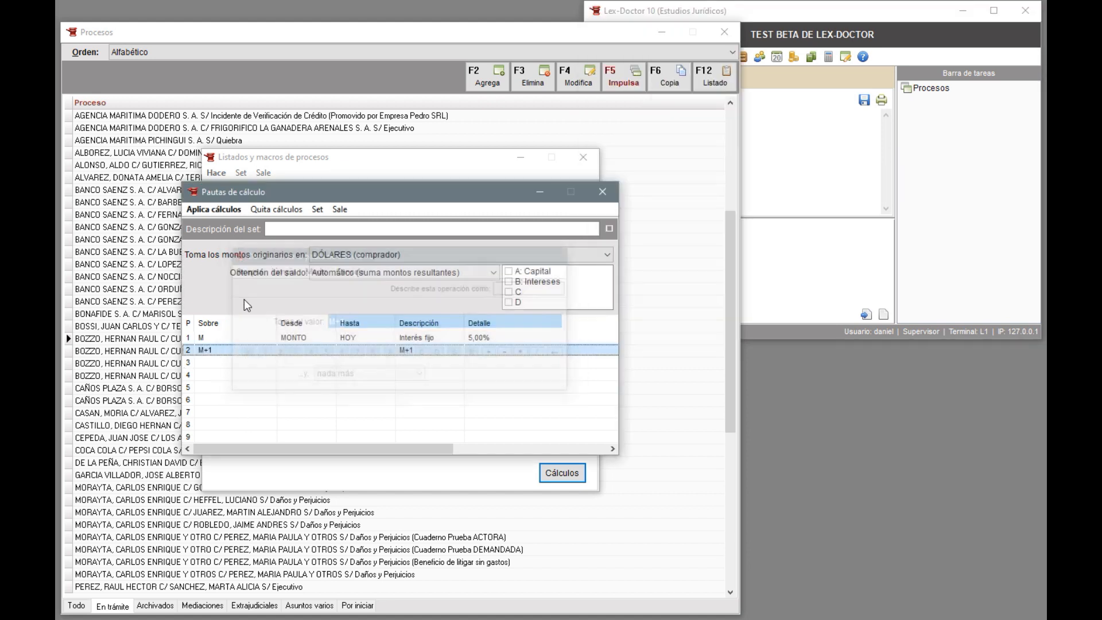
{"action": "left_click", "coordinate": [227, 210]}
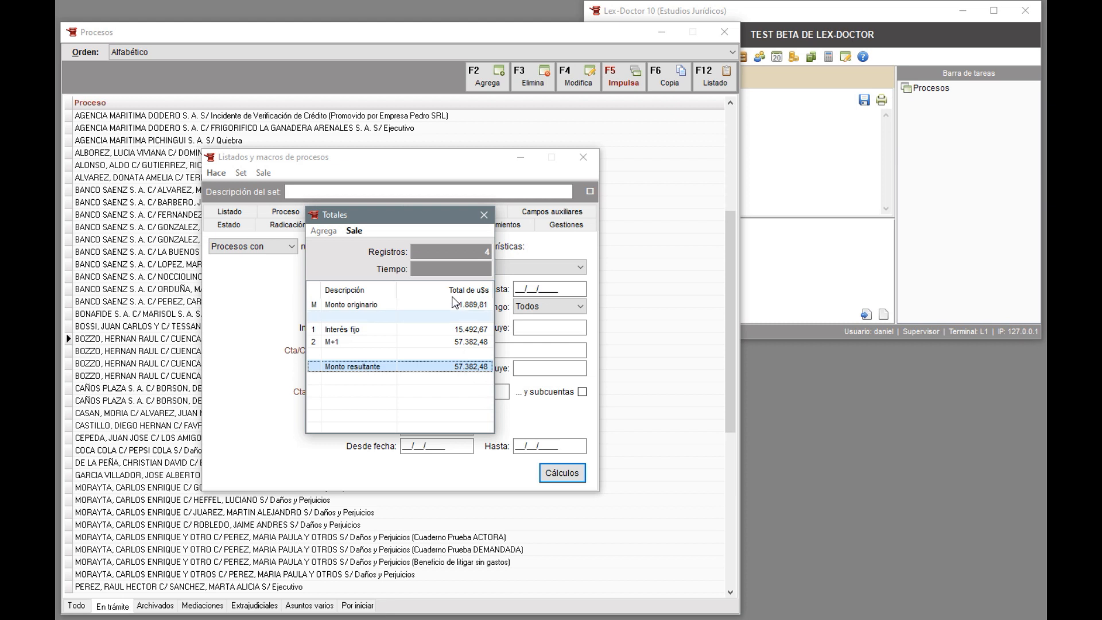
{"action": "left_click", "coordinate": [361, 232]}
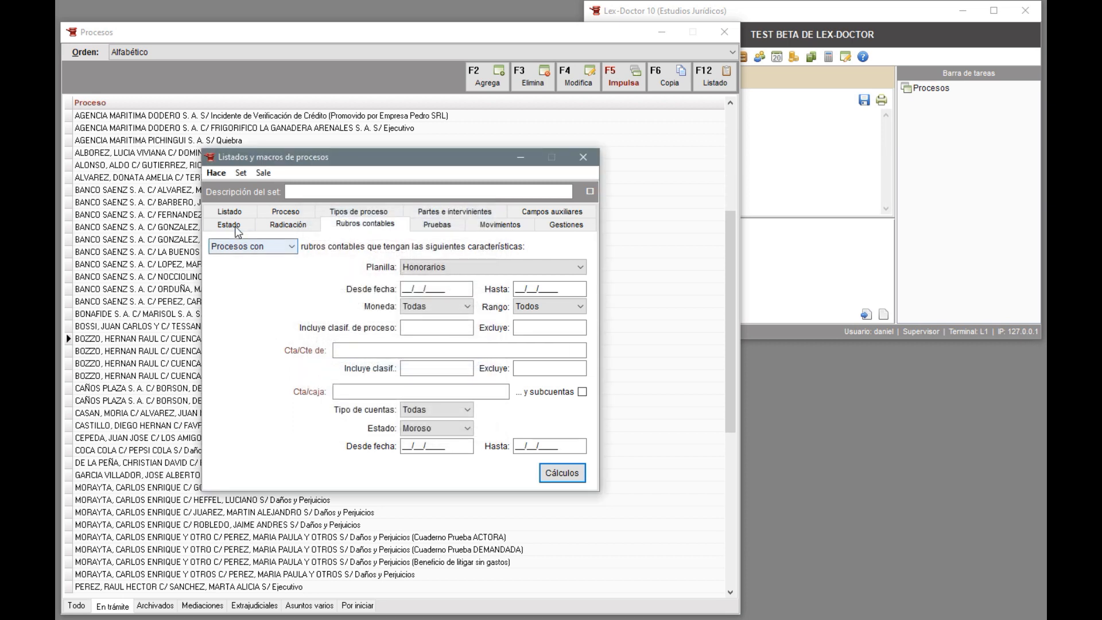
Step: Set the listing format to Por modelo de listado, preview the RUBROS CONTABLES DE LOS PROCESOS model, and select it
{"action": "left_click", "coordinate": [230, 211]}
{"action": "left_click", "coordinate": [326, 265]}
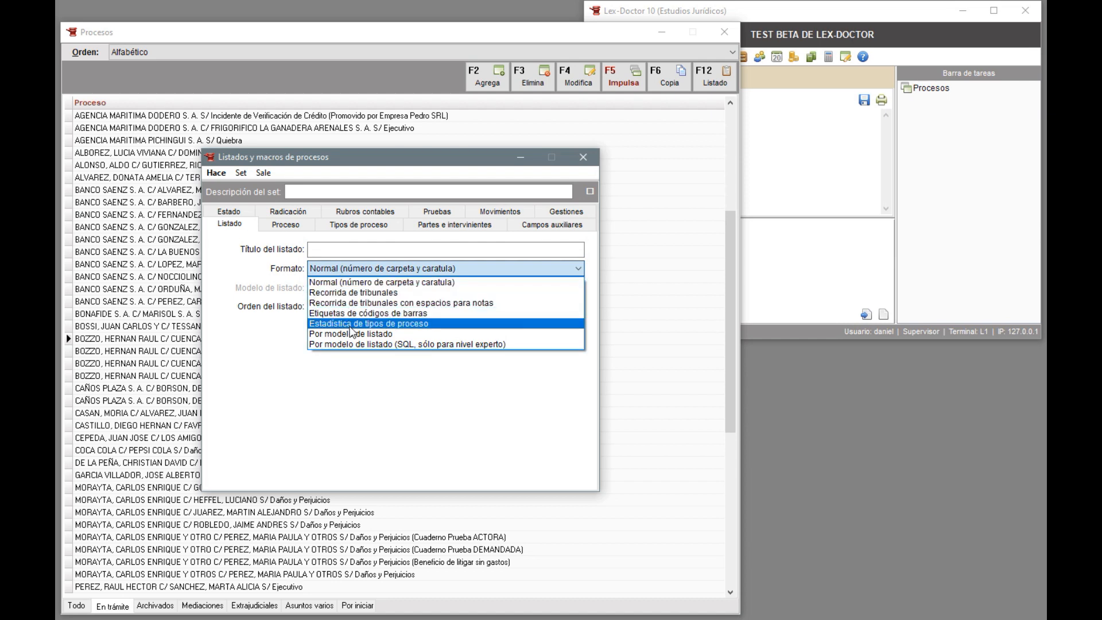
{"action": "left_click", "coordinate": [351, 334]}
{"action": "double_click", "coordinate": [326, 287]}
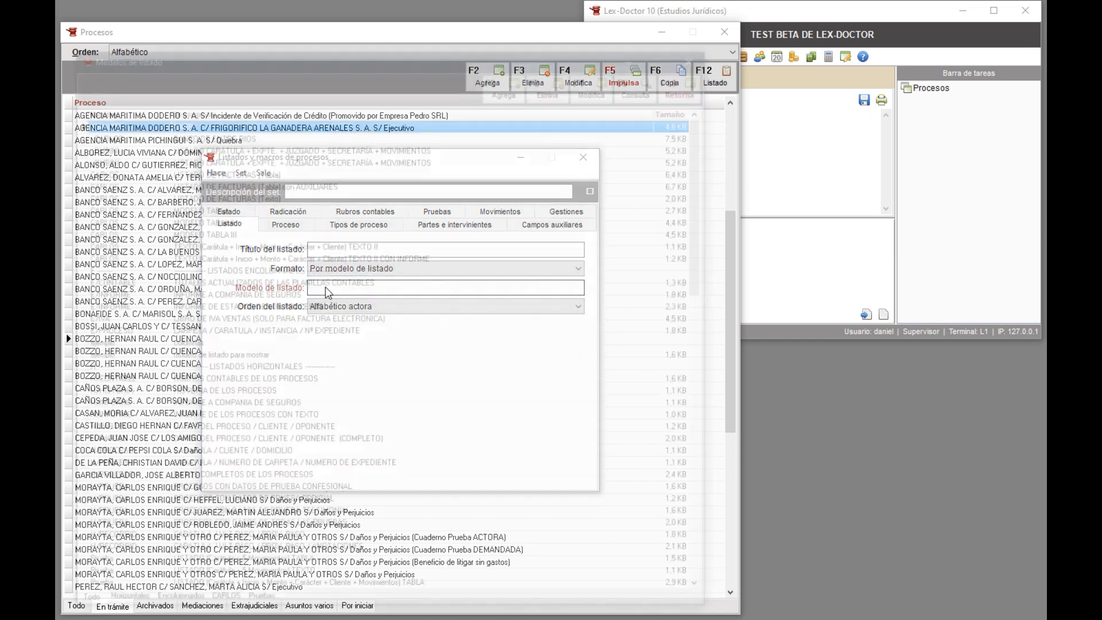
{"action": "left_click", "coordinate": [225, 381]}
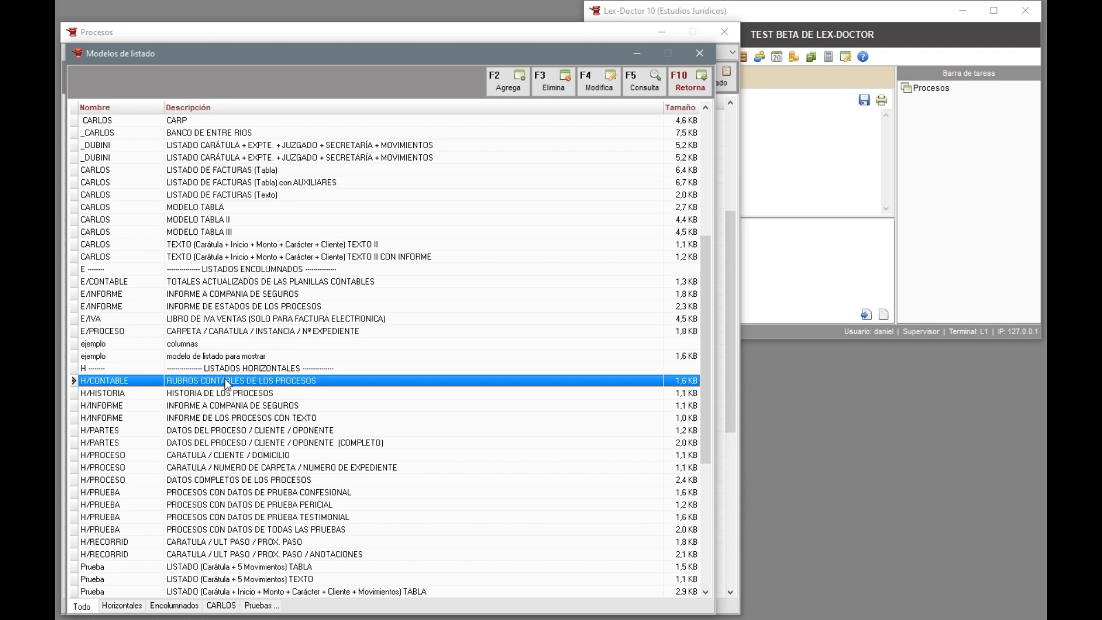
{"action": "double_click", "coordinate": [225, 379]}
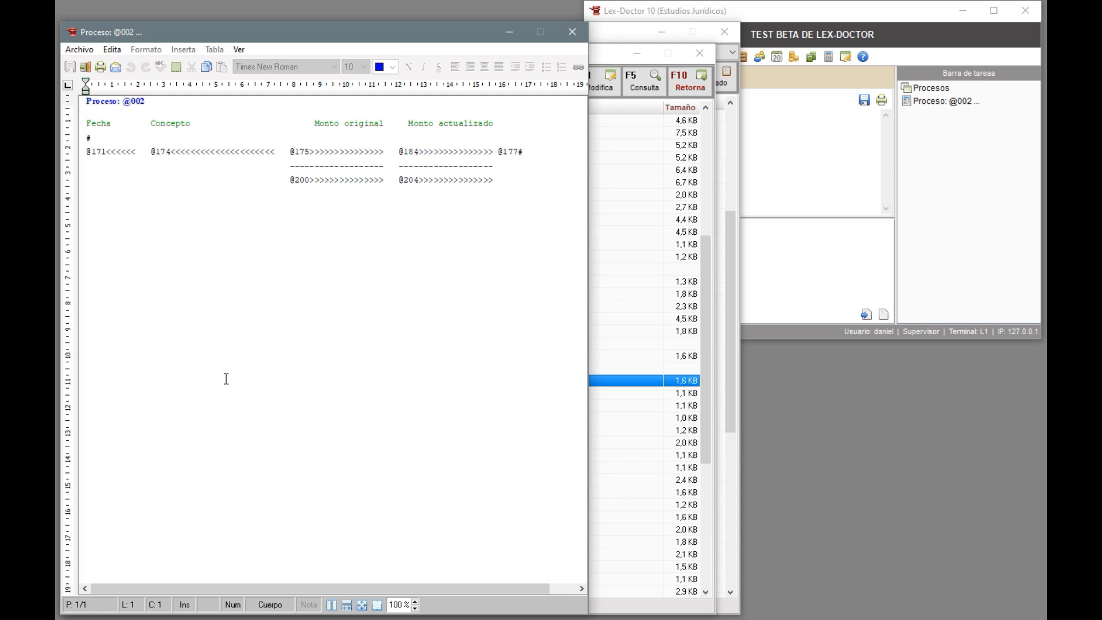
{"action": "left_click", "coordinate": [581, 33]}
{"action": "double_click", "coordinate": [281, 383]}
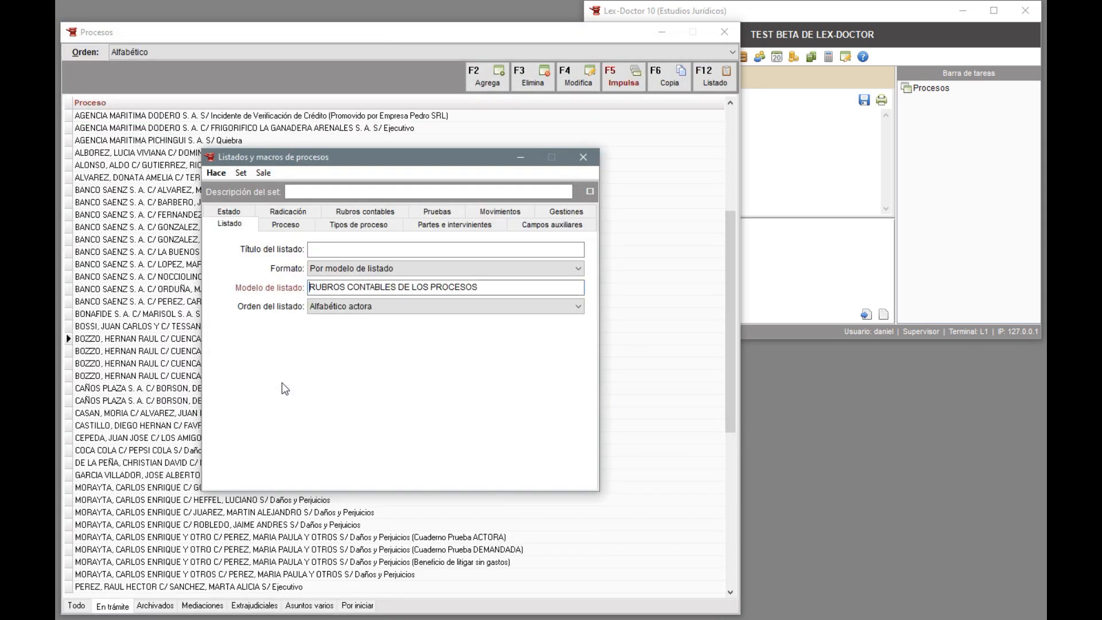
Step: Generate the process listing as a table (Tabla) with the selected accounting items model
{"action": "left_click", "coordinate": [222, 174]}
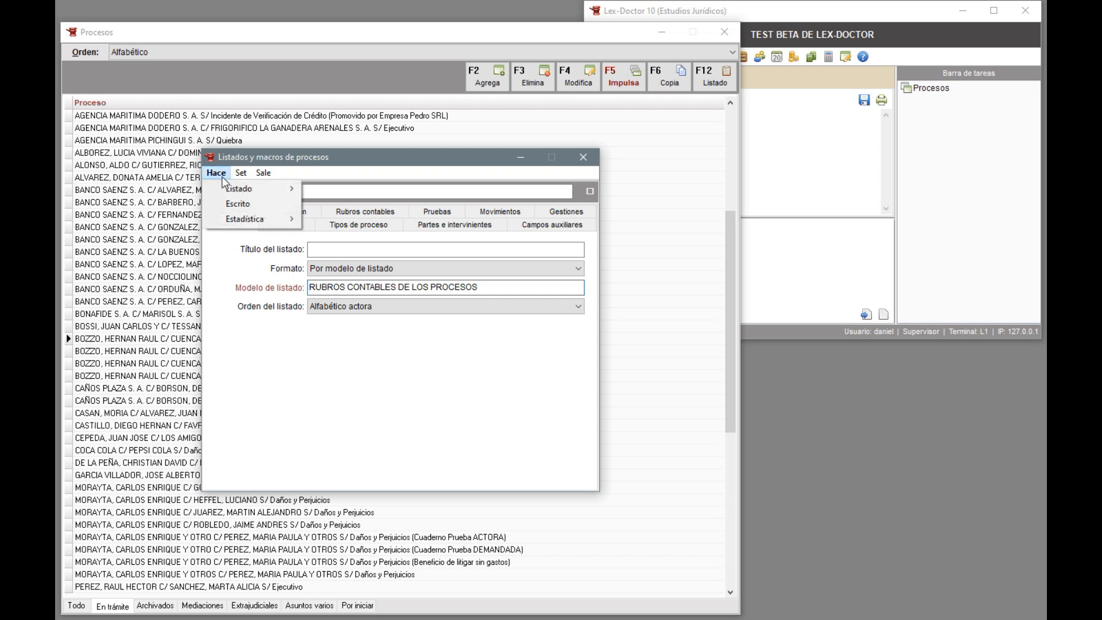
{"action": "mouse_move", "coordinate": [230, 189]}
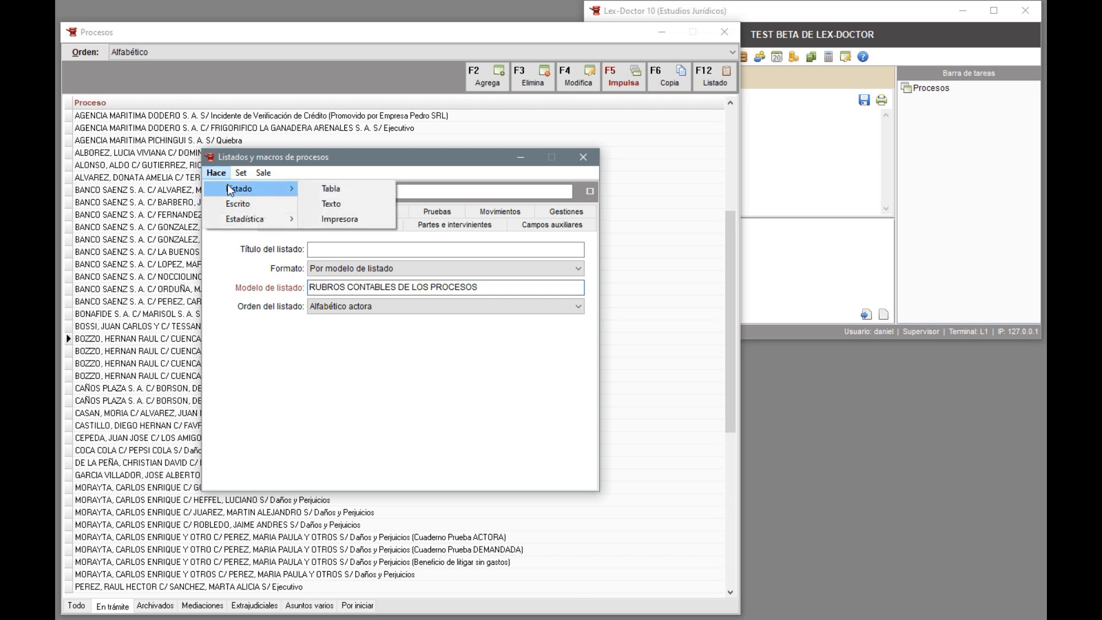
{"action": "left_click", "coordinate": [315, 190]}
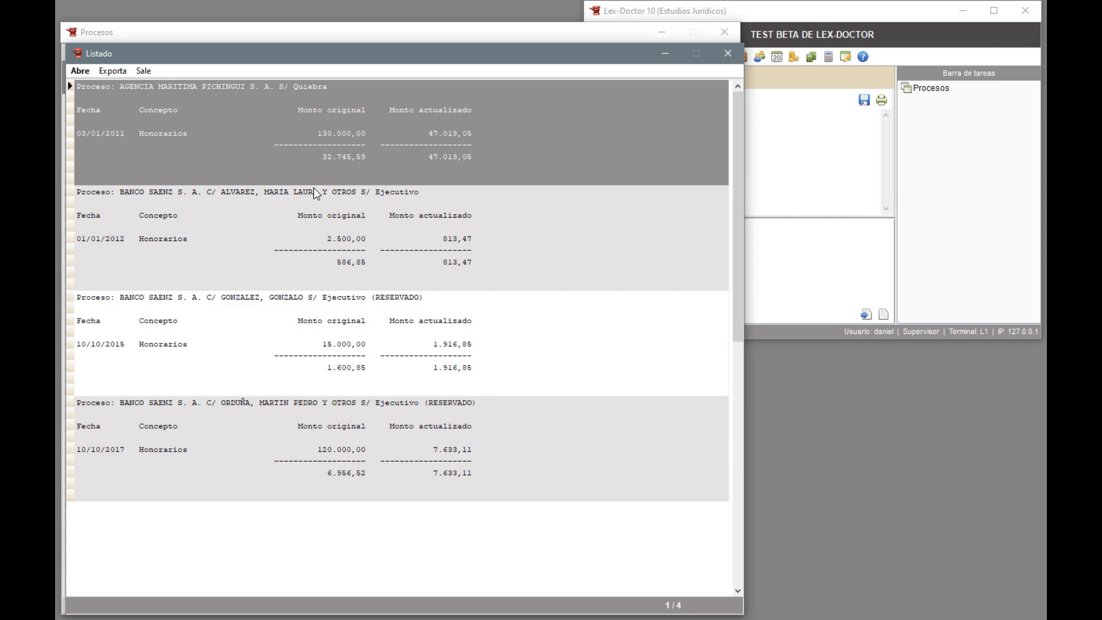
Step: Examine the original and updated amounts of the Honorarios item for each process in the listing
{"action": "scroll", "coordinate": [418, 217], "scroll_direction": "down", "scroll_amount": 1}
{"action": "left_click", "coordinate": [357, 236]}
{"action": "left_click", "coordinate": [363, 341]}
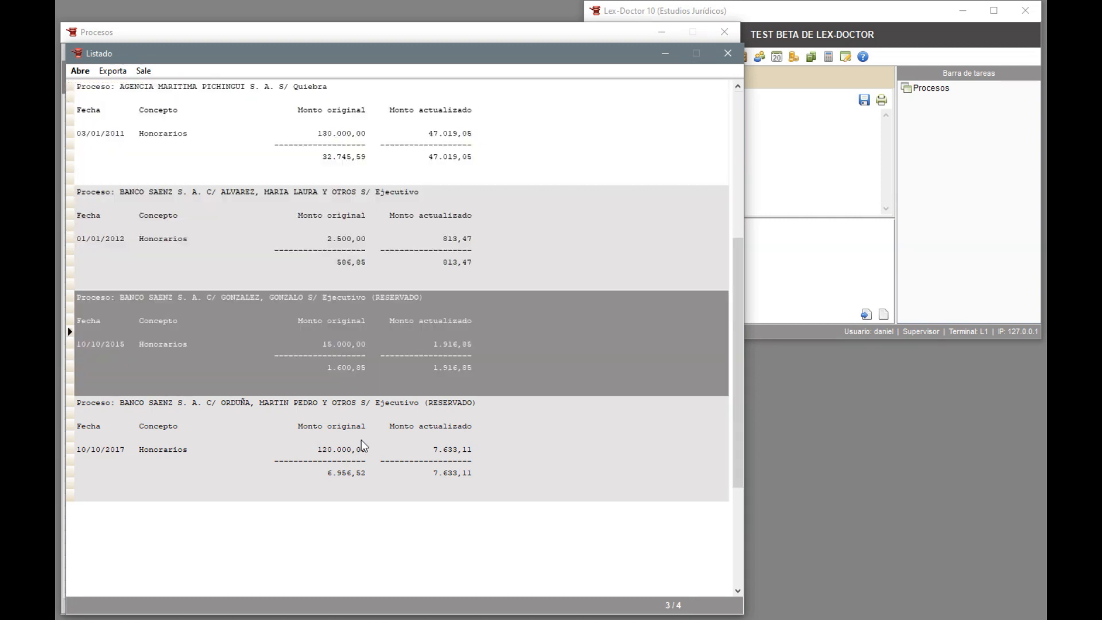
{"action": "left_click", "coordinate": [360, 439]}
{"action": "left_click", "coordinate": [341, 148]}
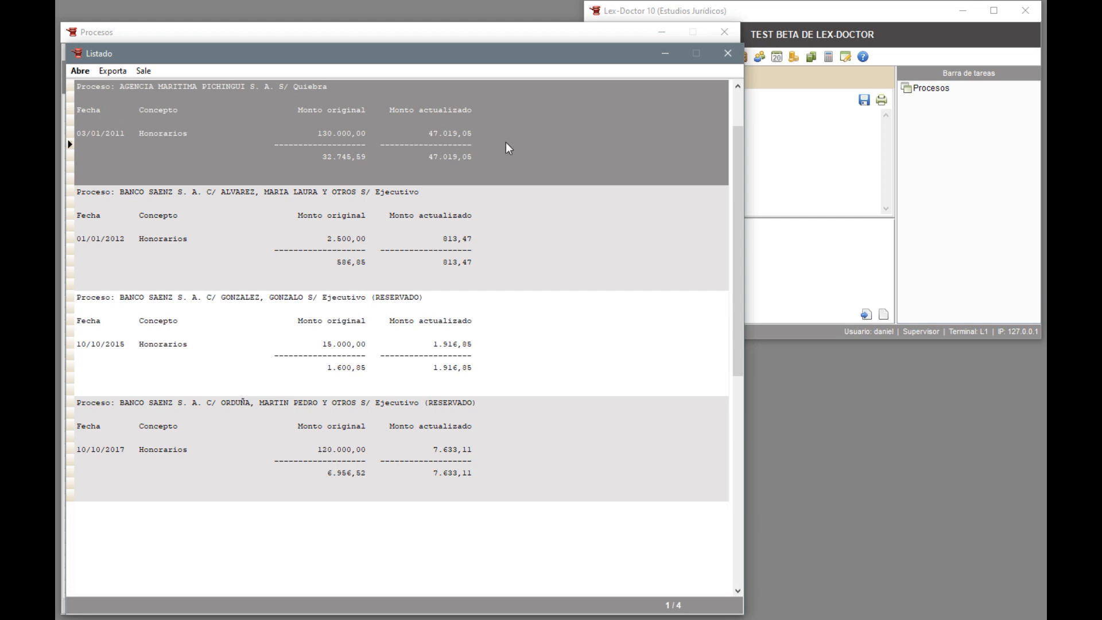
{"action": "left_click", "coordinate": [450, 266]}
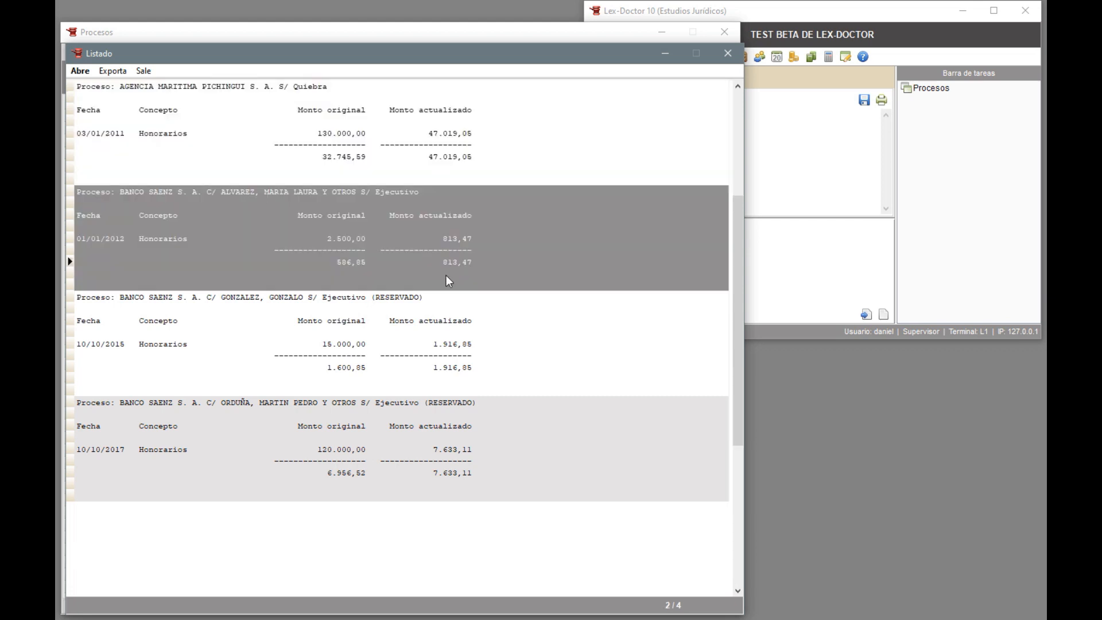
{"action": "left_click", "coordinate": [458, 351]}
{"action": "left_click", "coordinate": [472, 471]}
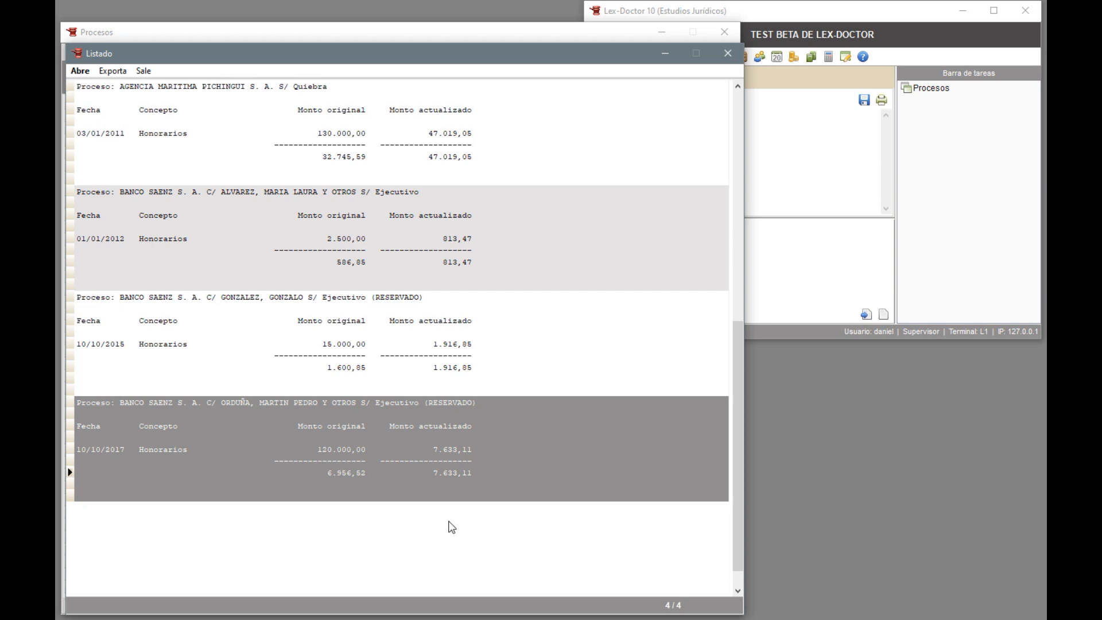
{"action": "left_click", "coordinate": [1005, 590]}
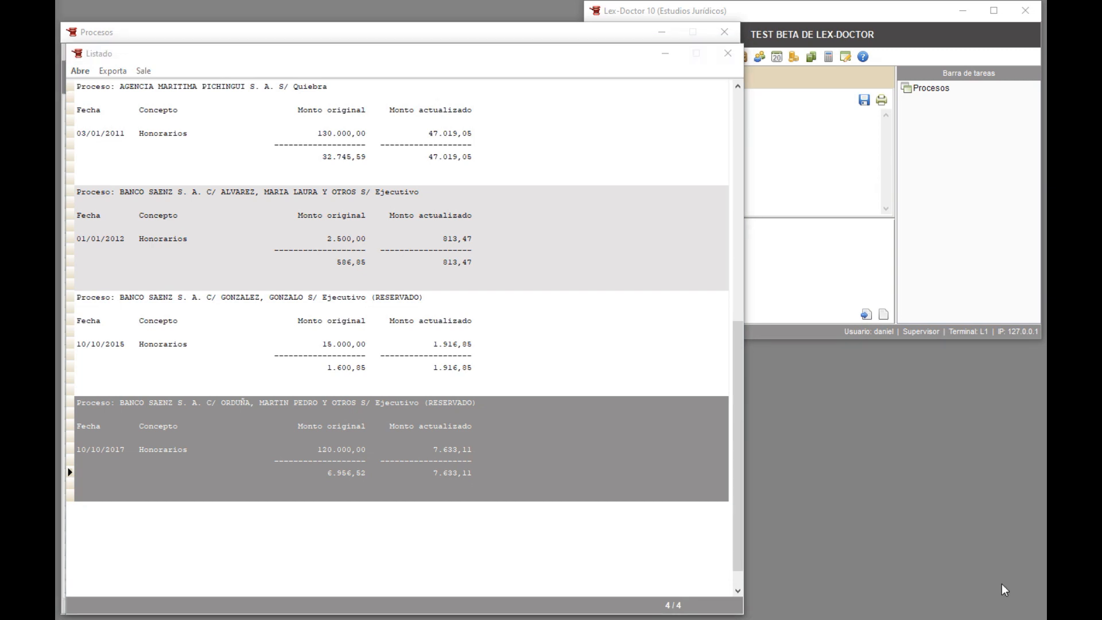